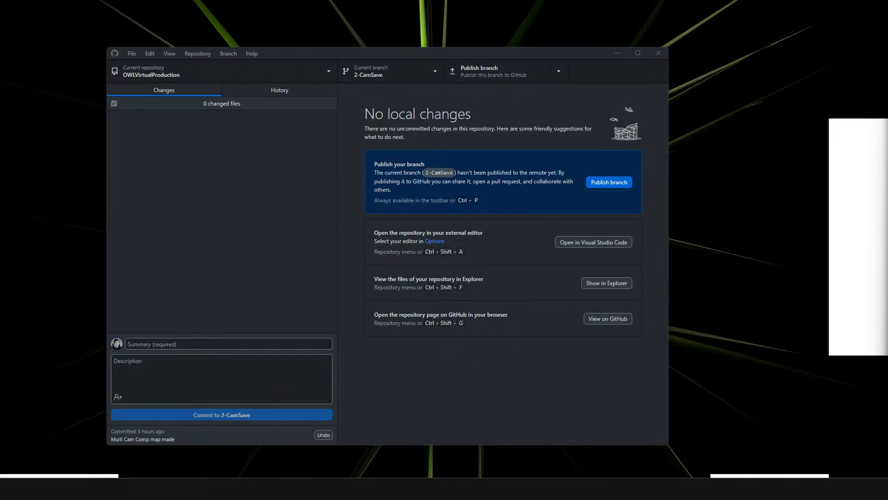
- Switch to Chrome, search Google for "github desktop" and look through the results
key("ctrl+p")
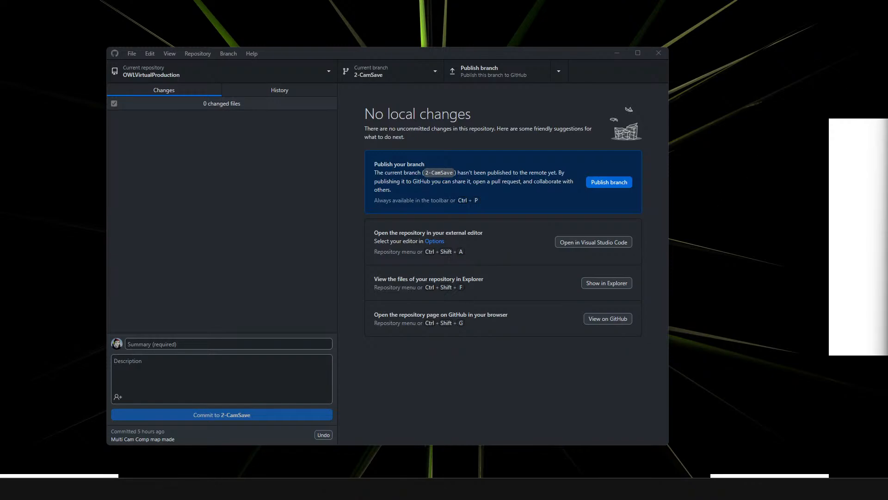
left_click_drag(671, 499, 490, 1)
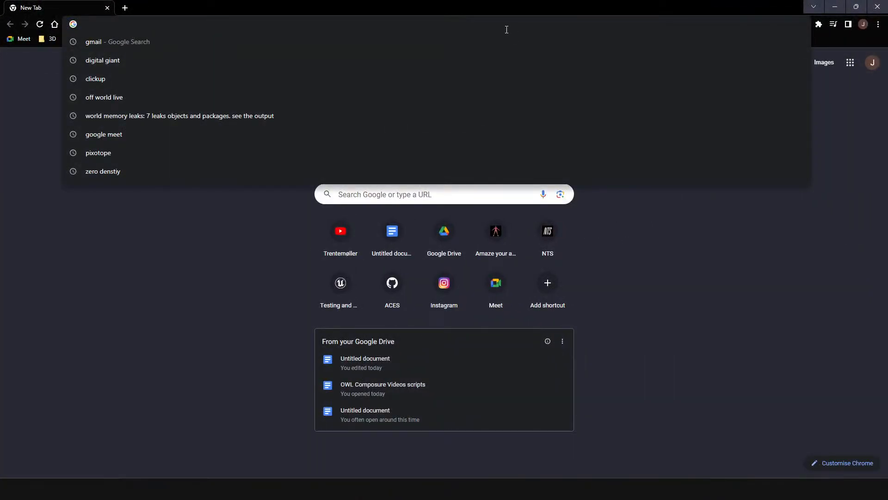
type("github desktop")
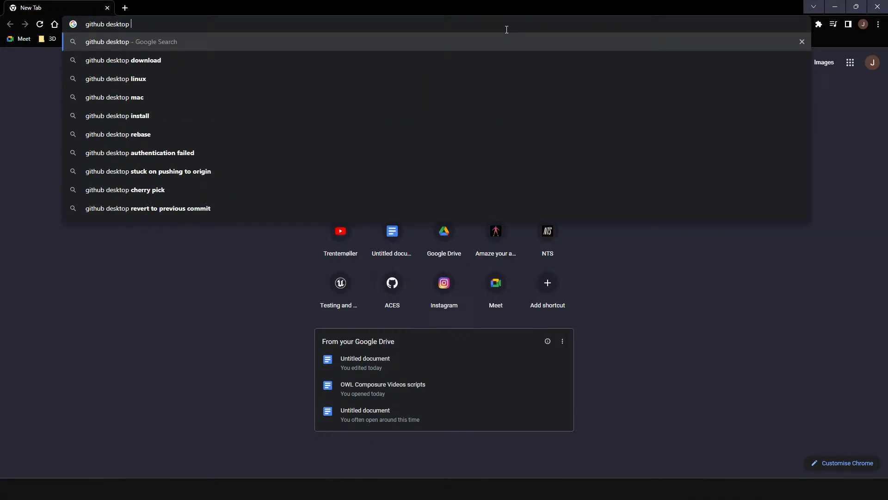
key("Return")
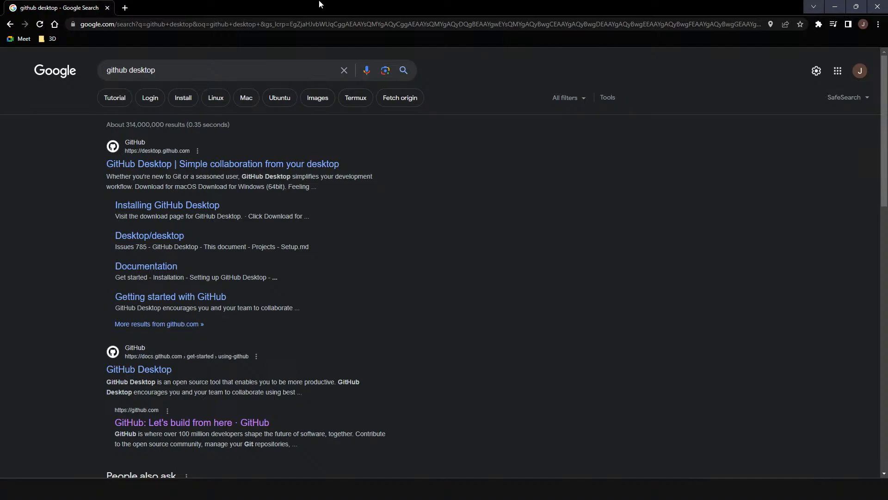
scroll(250, 176, "down", 4)
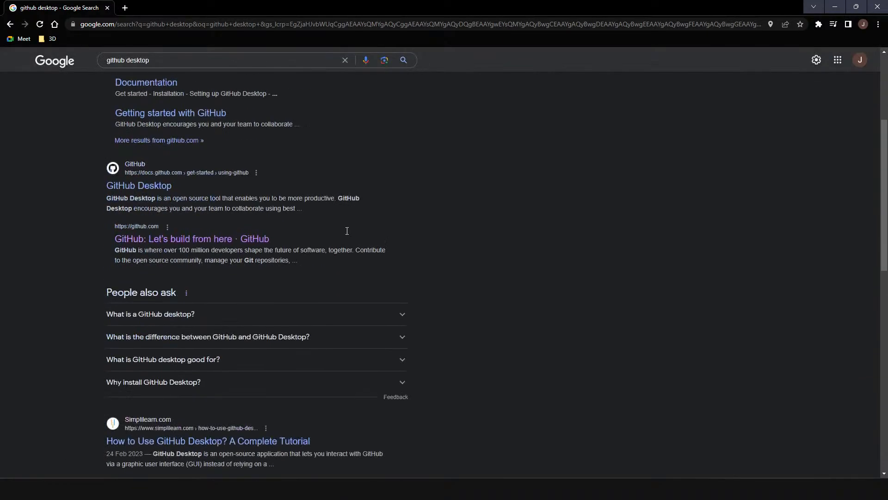
scroll(481, 251, "down", 4)
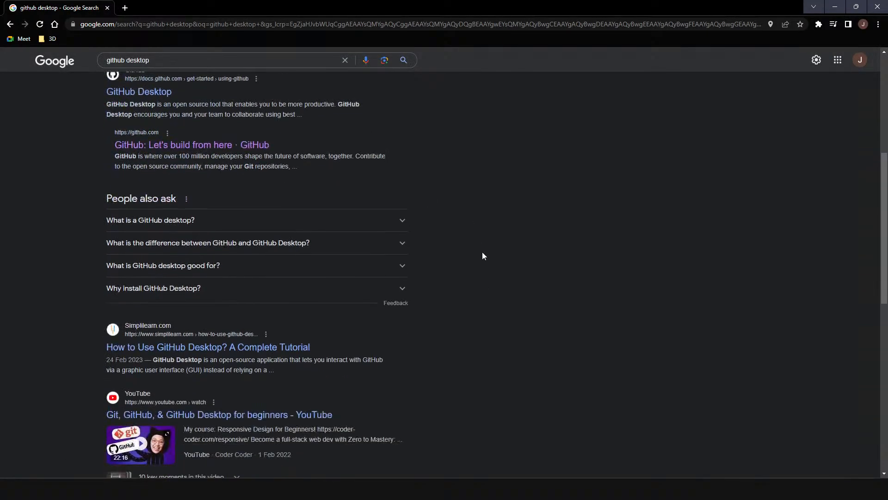
scroll(481, 255, "down", 4)
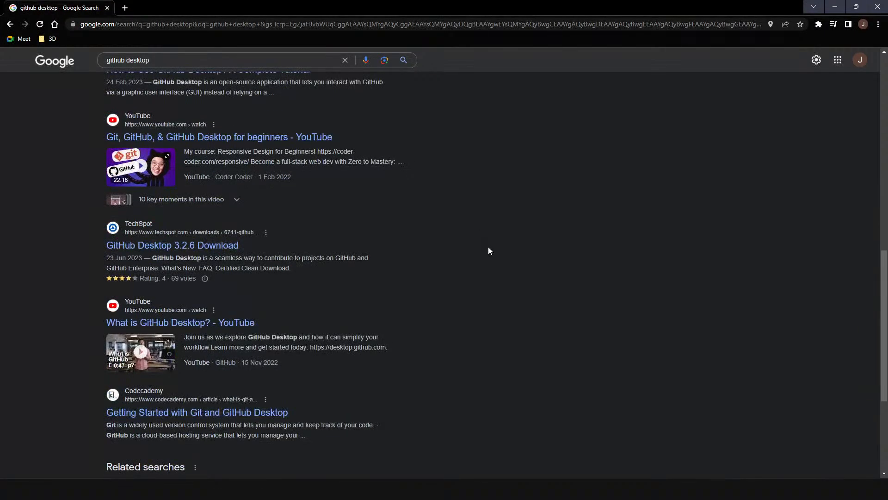
scroll(488, 247, "down", 4)
scroll(491, 241, "up", 2)
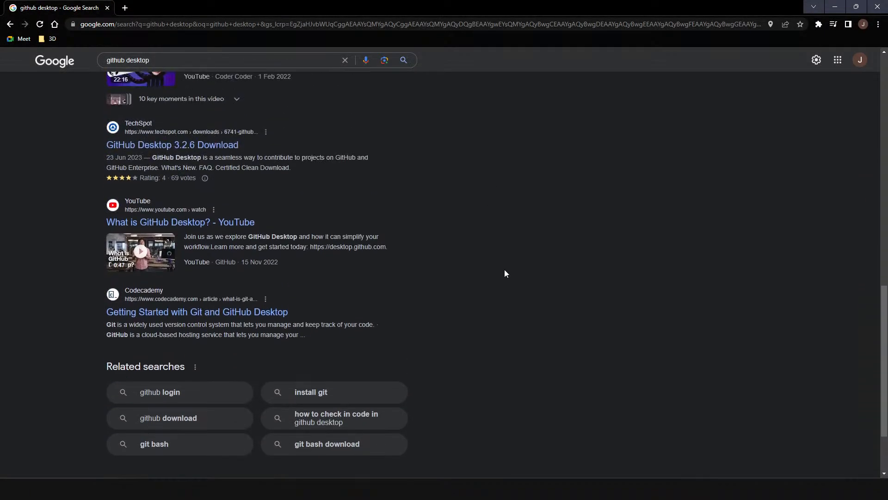
scroll(505, 273, "up", 12)
- Search Google for "github programs" in a new tab and look through the results
left_click(125, 7)
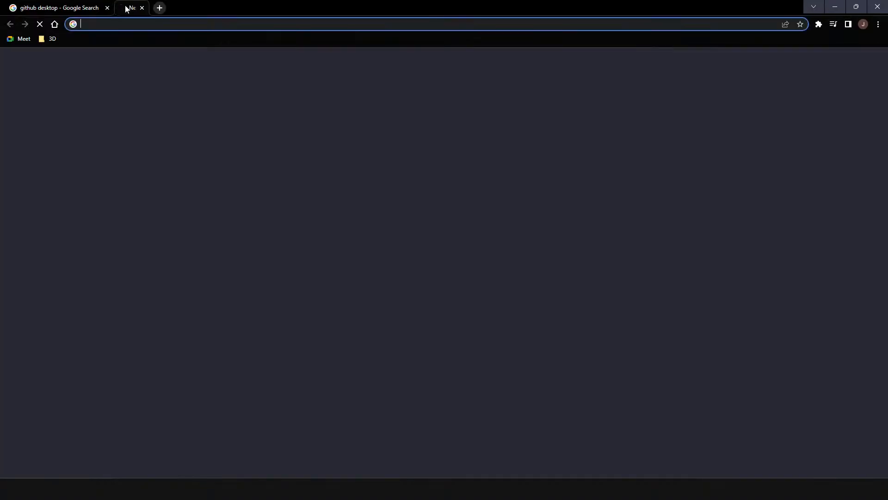
type("gtu")
key("BackSpace")
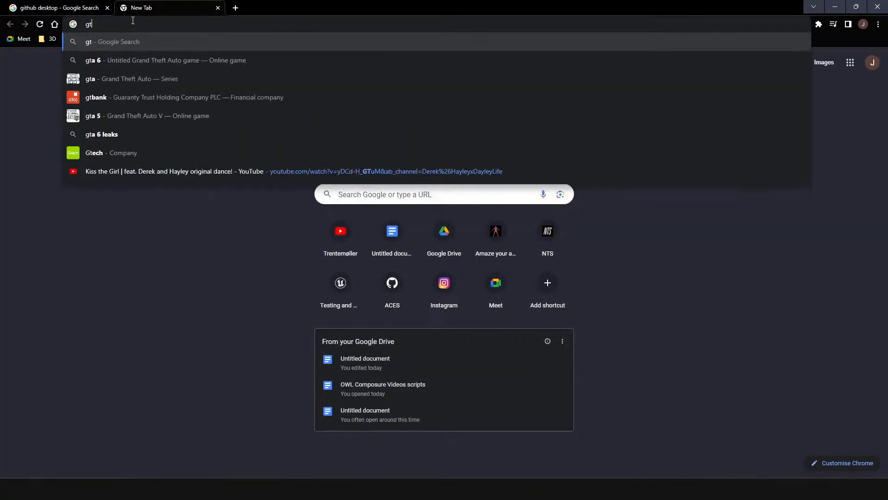
key("BackSpace")
type("ithub pro")
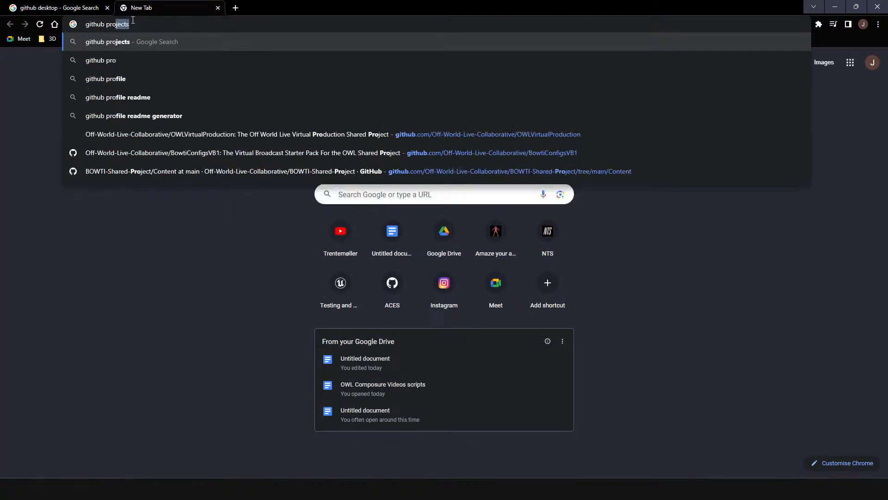
type("grams")
key("Return")
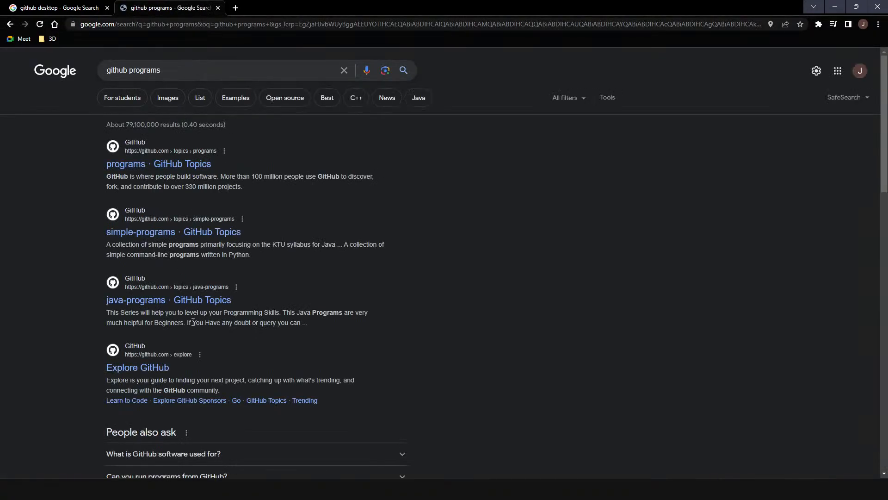
scroll(313, 226, "down", 1)
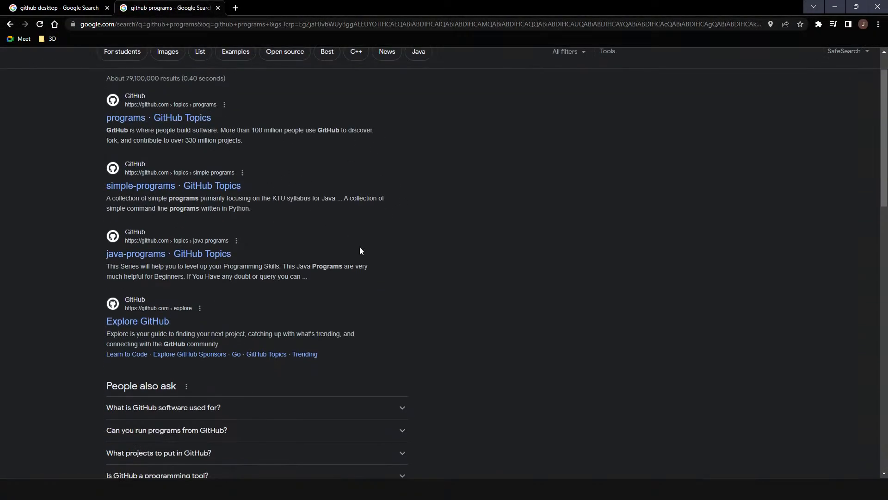
scroll(447, 227, "down", 4)
scroll(481, 199, "down", 4)
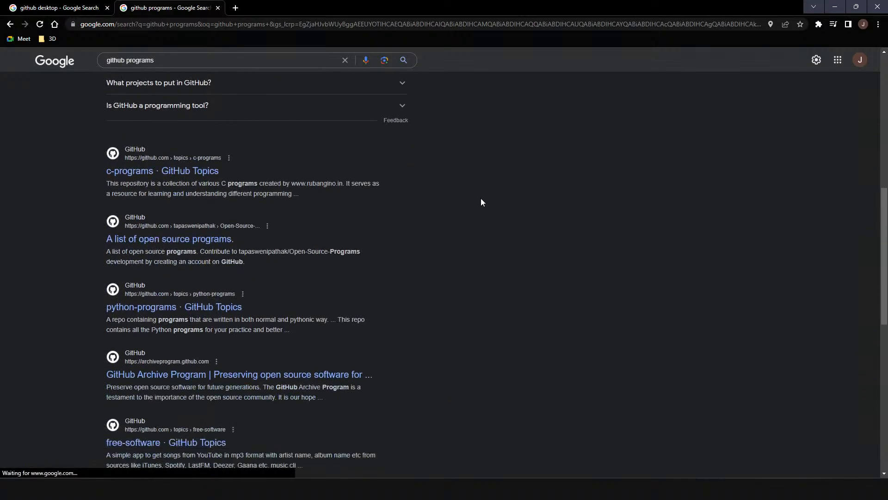
scroll(467, 227, "down", 2)
scroll(471, 235, "up", 10)
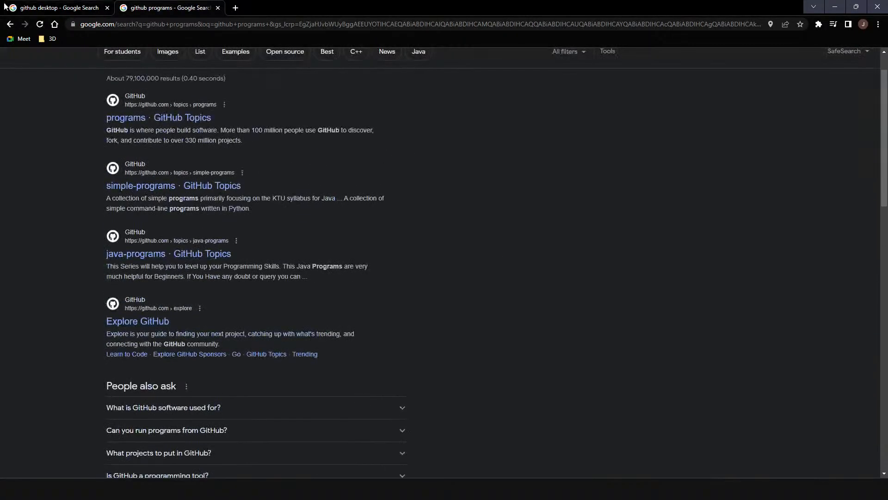
- Open the GitHub Desktop website from the "github desktop" search results and look over its download page and app preview
left_click(32, 3)
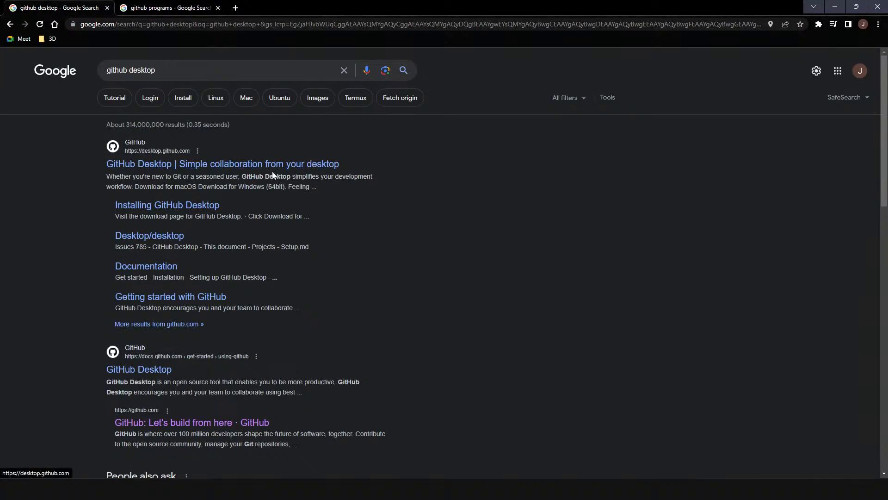
left_click(257, 171)
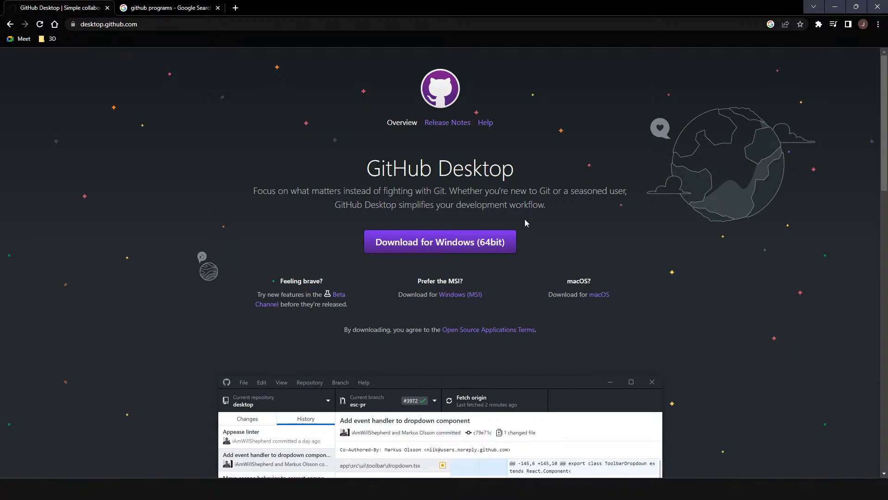
scroll(505, 182, "down", 4)
scroll(364, 241, "down", 2)
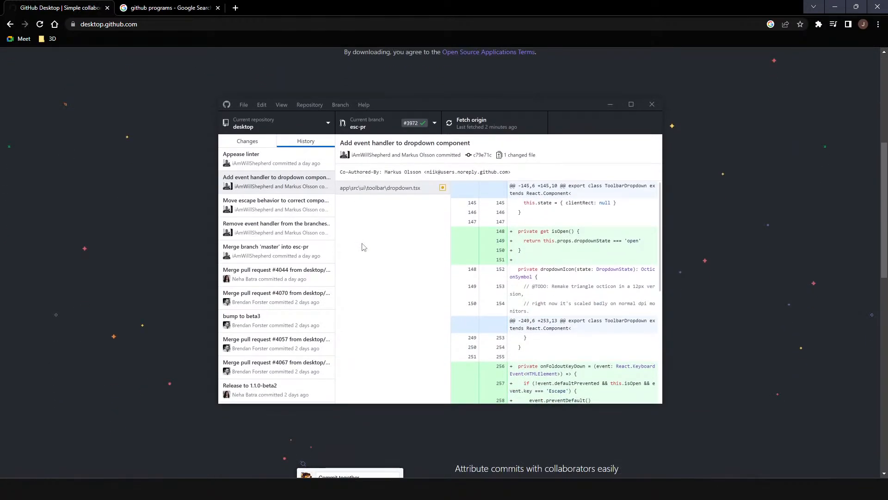
- Replace the "github programs" search with a Google search for "gitbash"
left_click(152, 13)
left_click(156, 24)
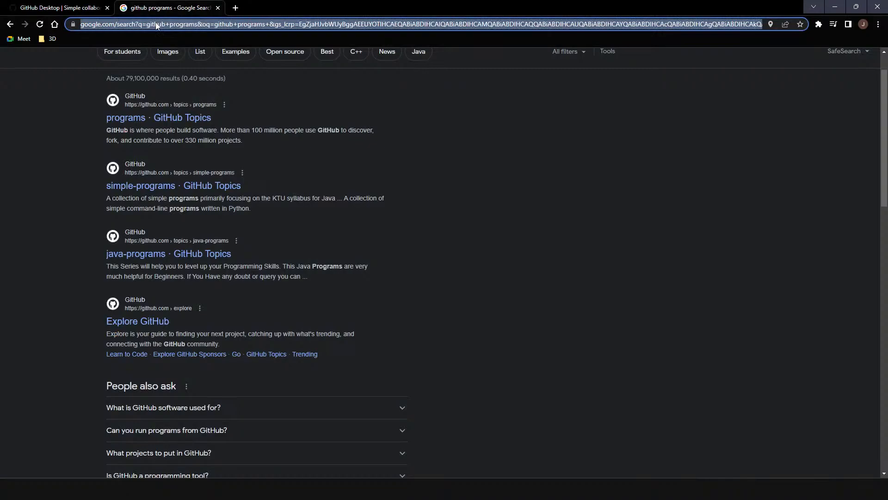
type("gitbash")
key("Return")
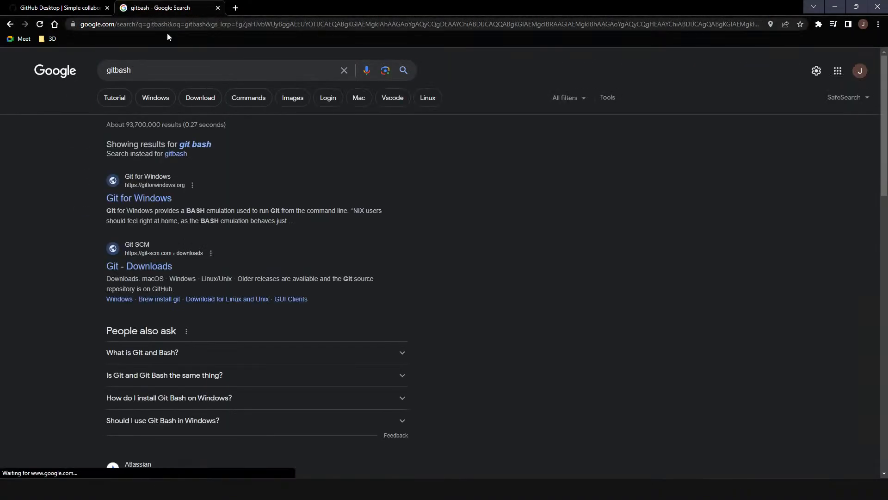
- Show the image results for Git Bash and preview the GitKraken screenshot of its terminal
left_click(297, 100)
scroll(213, 202, "down", 2)
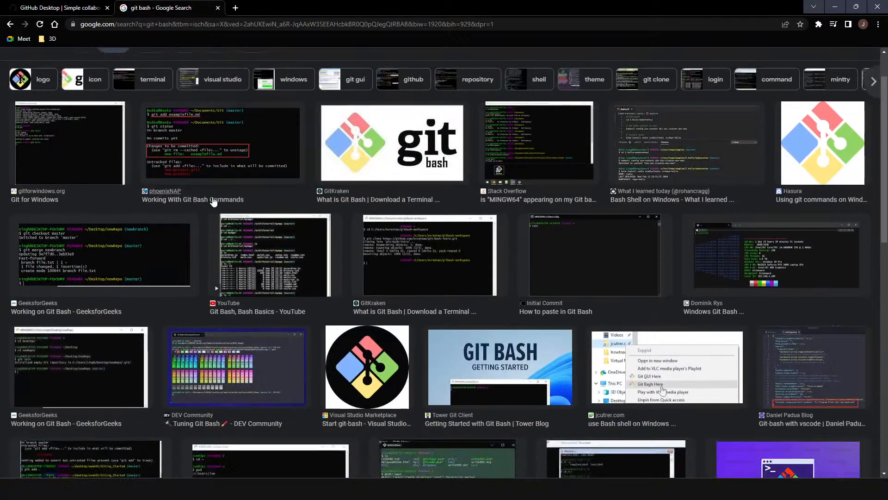
scroll(214, 202, "down", 2)
left_click(422, 194)
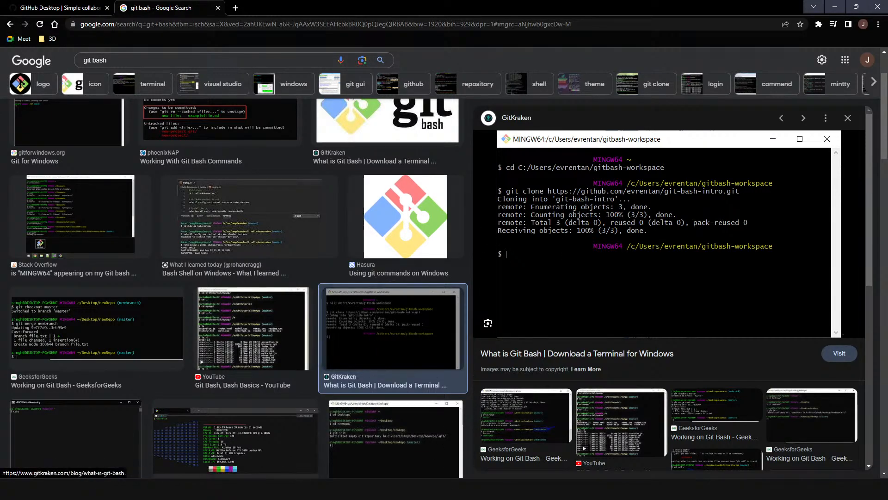
- Bring up the OWLVirtualProduction repository in GitHub Desktop and return to the GitHub Desktop web page in Chrome
key("alt+Tab")
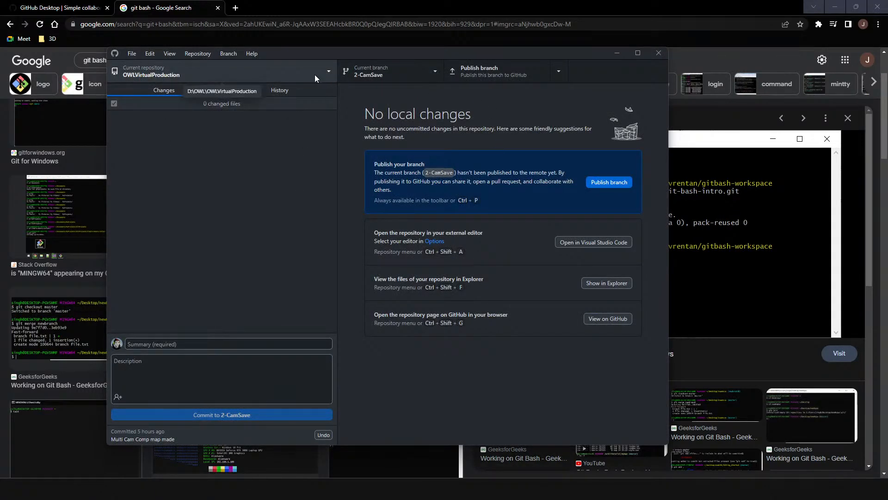
left_click(171, 8)
left_click(60, 8)
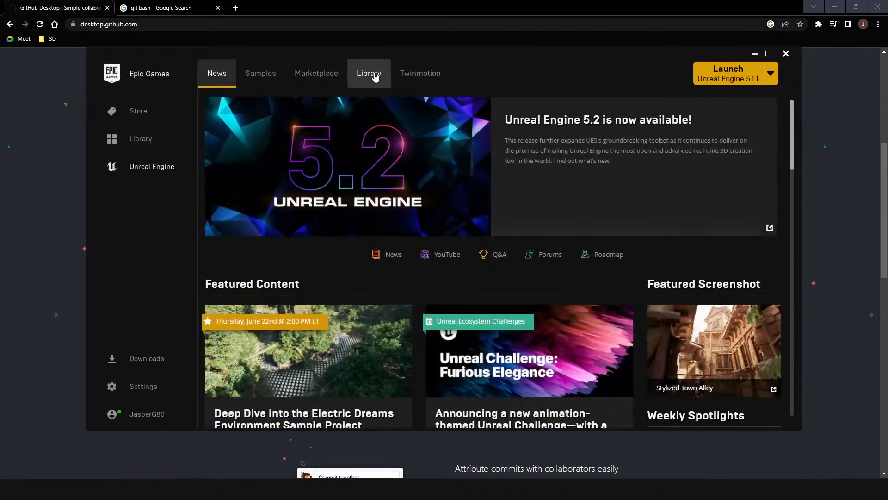
- Open the Unreal Engine library in the Epic Games Launcher and examine the installed engine versions and existing projects
left_click(369, 73)
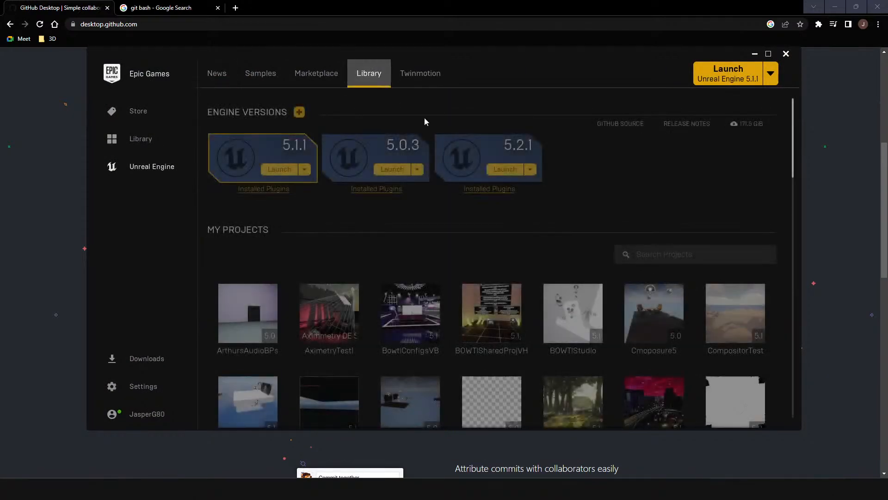
scroll(533, 257, "down", 5)
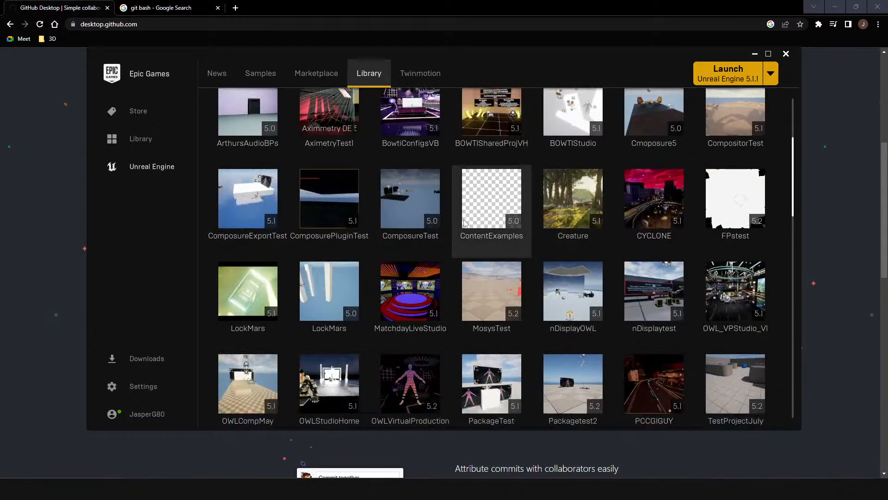
scroll(499, 243, "down", 2)
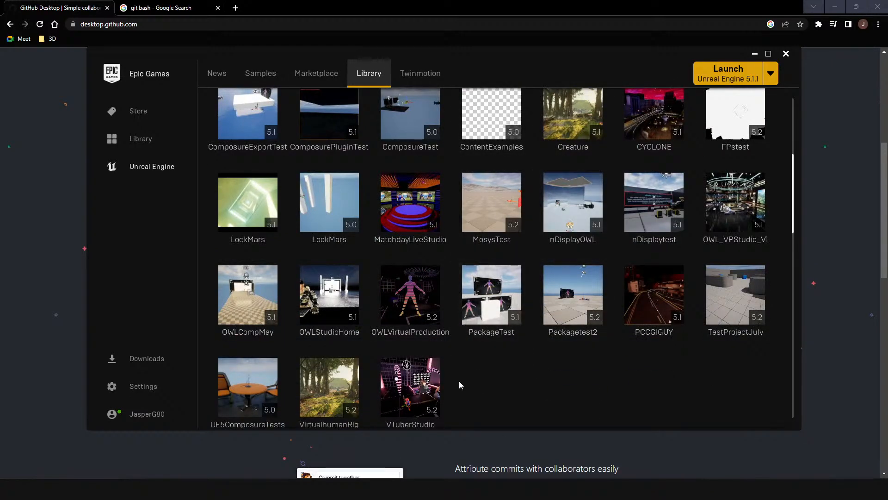
scroll(512, 361, "up", 6)
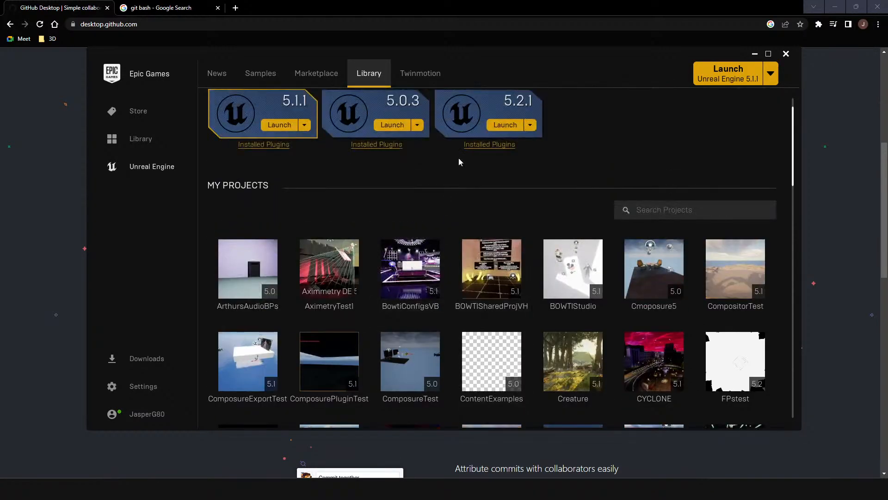
scroll(459, 161, "up", 1)
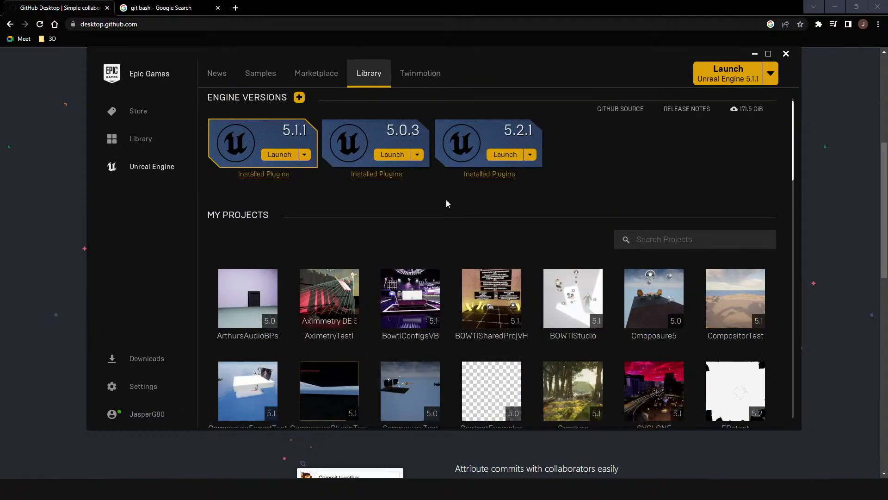
scroll(462, 194, "down", 5)
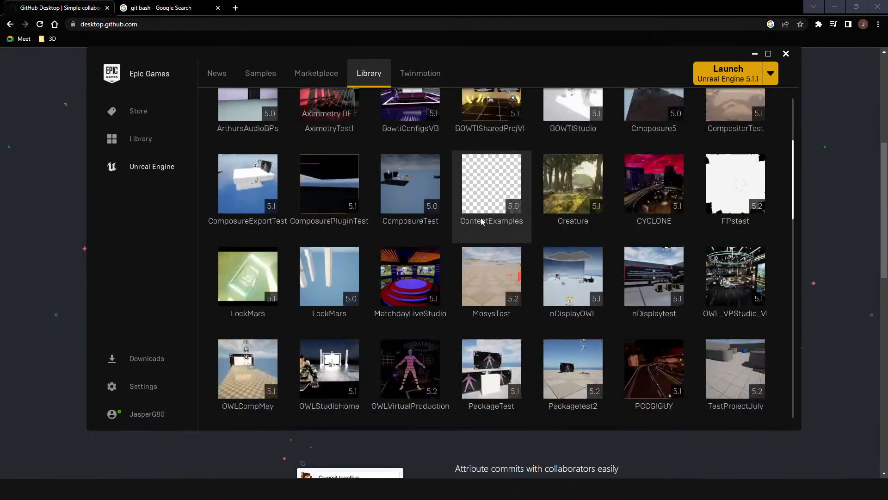
scroll(545, 223, "down", 1)
mouse_move(485, 349)
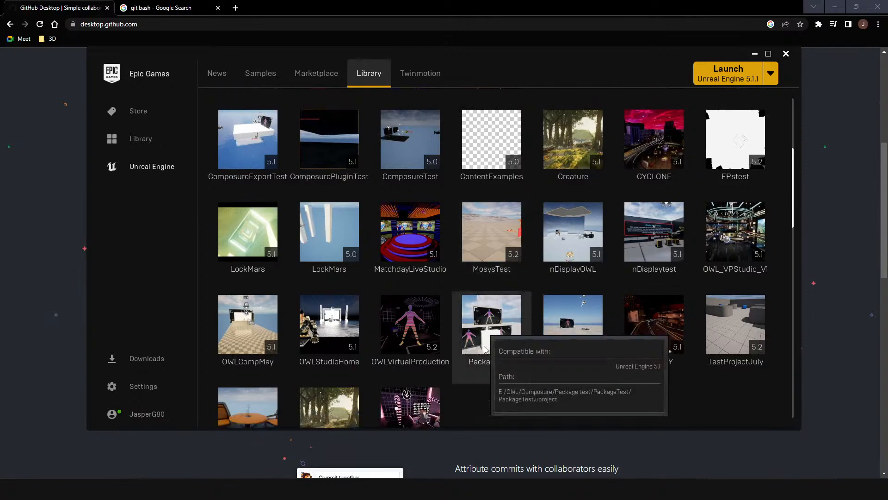
scroll(515, 391, "down", 1)
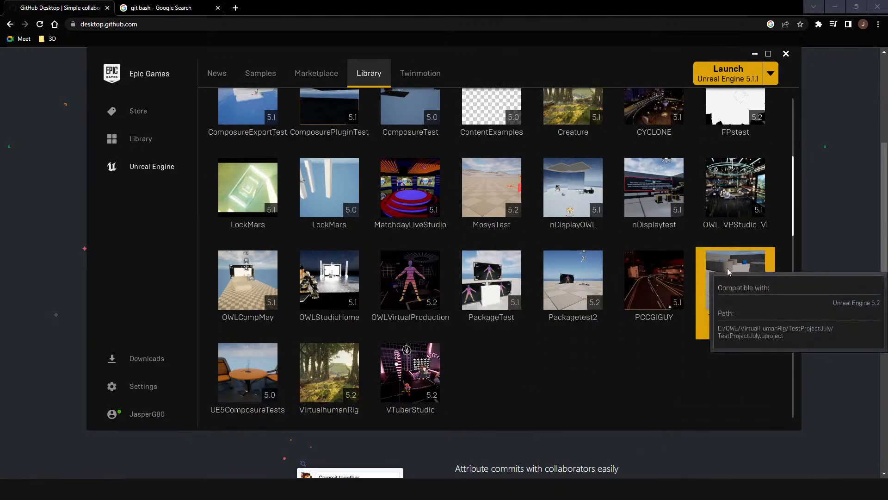
- Show the TestProjectJuly project in its folder on disk and select its Content folder
right_click(718, 278)
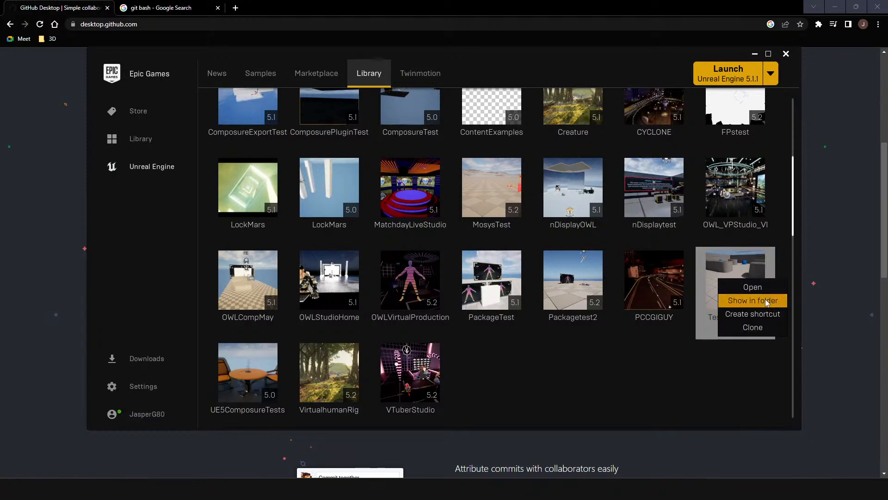
left_click(765, 298)
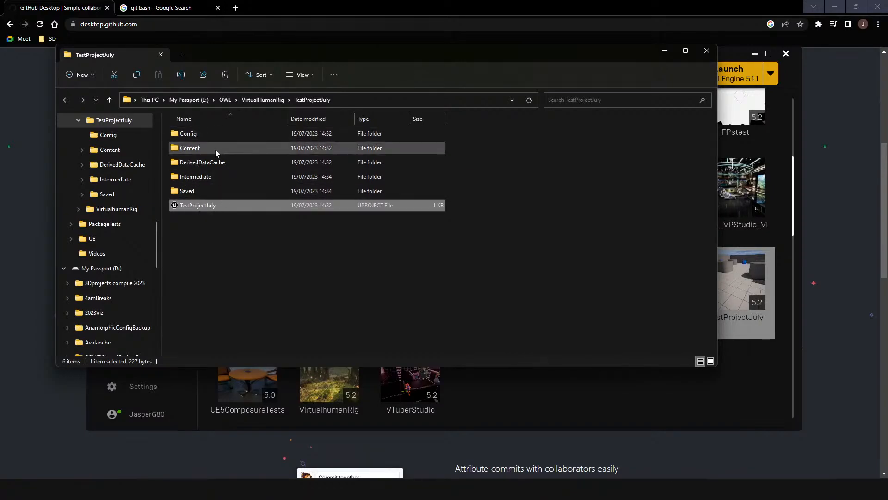
left_click(196, 148)
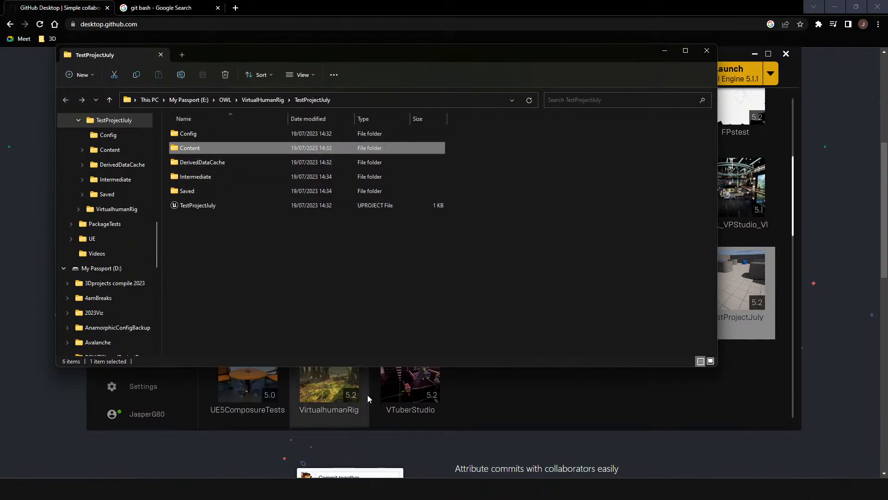
- Switch to GitHub Desktop, review the OWLVirtualProduction commit history down to "Created Level and New Player Controller", and open the list of repositories
left_click(490, 488)
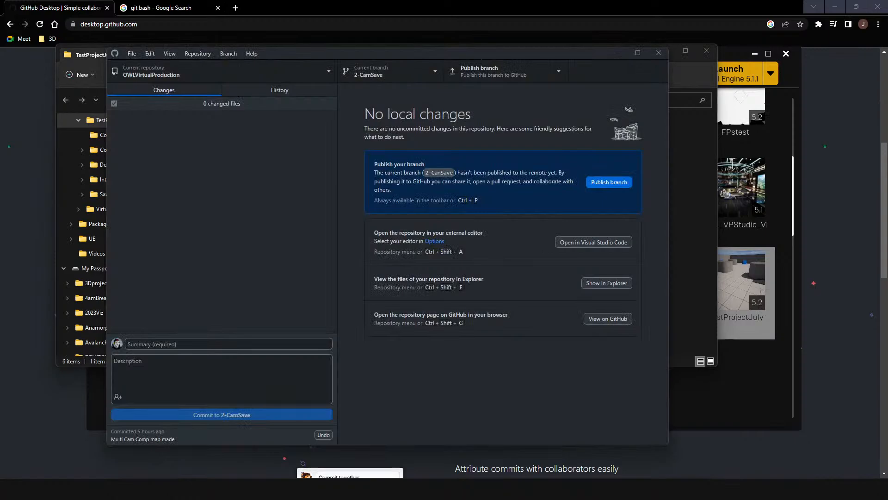
left_click(264, 93)
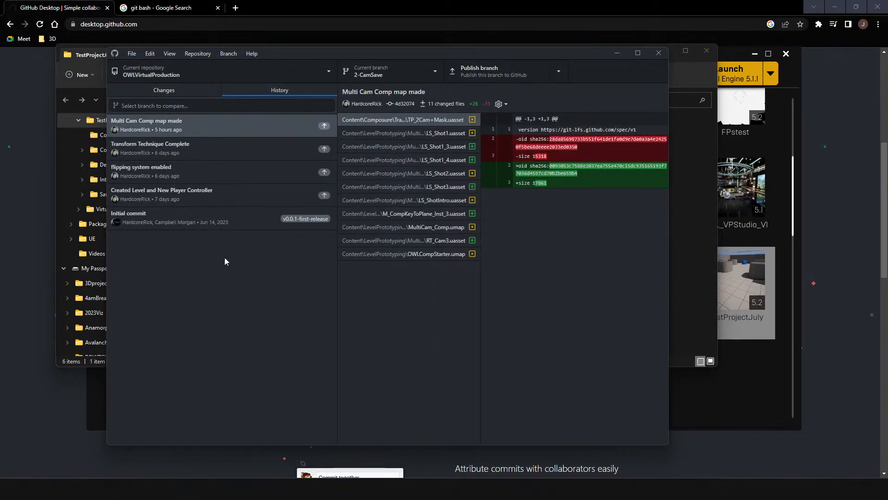
left_click(174, 90)
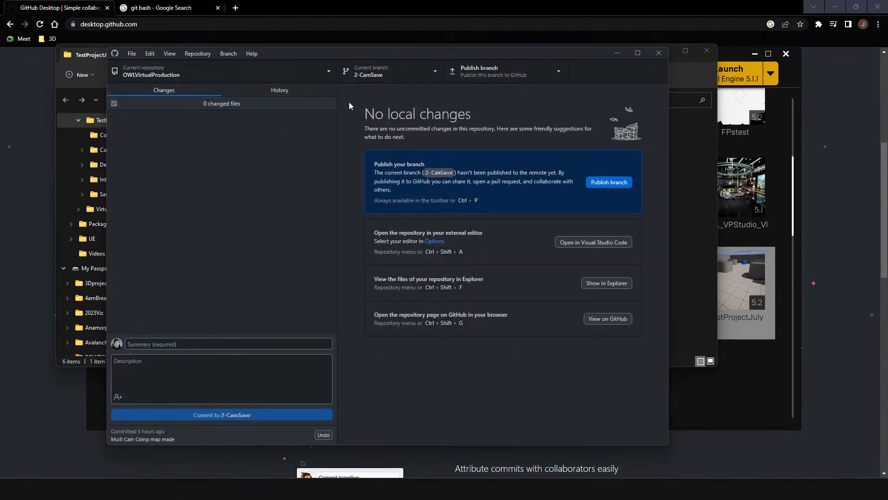
left_click(259, 90)
left_click(176, 144)
left_click(200, 171)
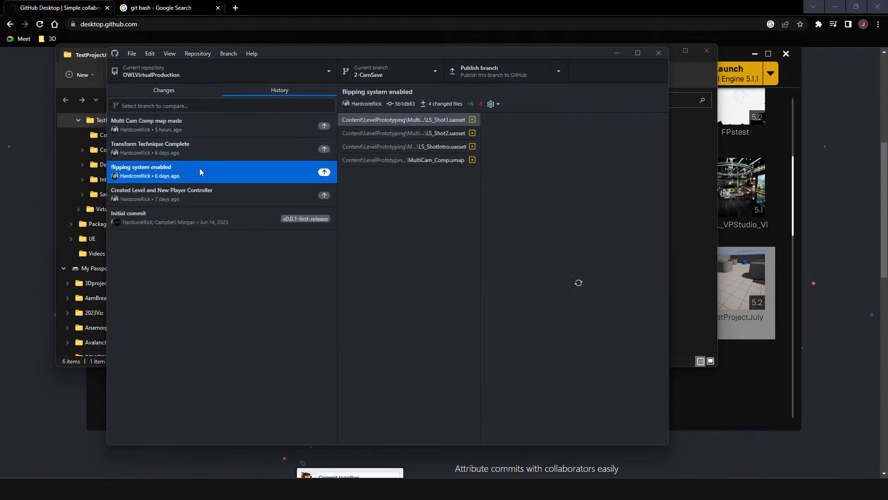
left_click(214, 202)
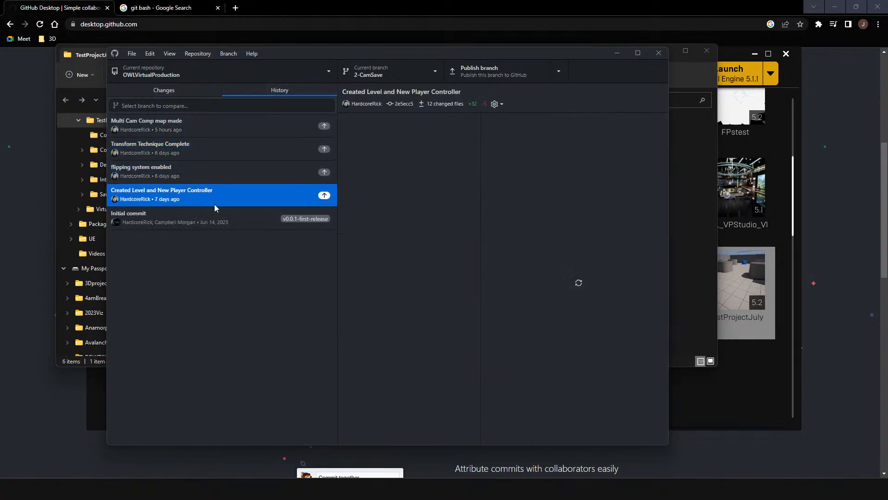
left_click(176, 91)
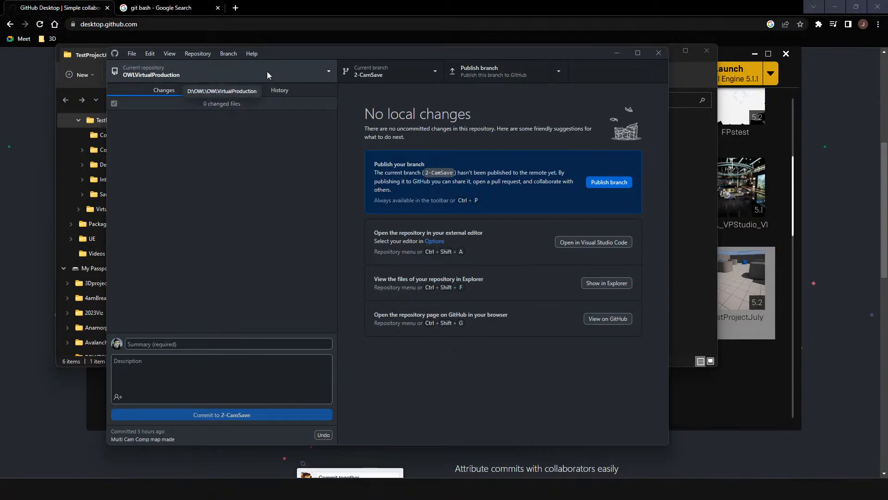
left_click_drag(278, 54, 451, 52)
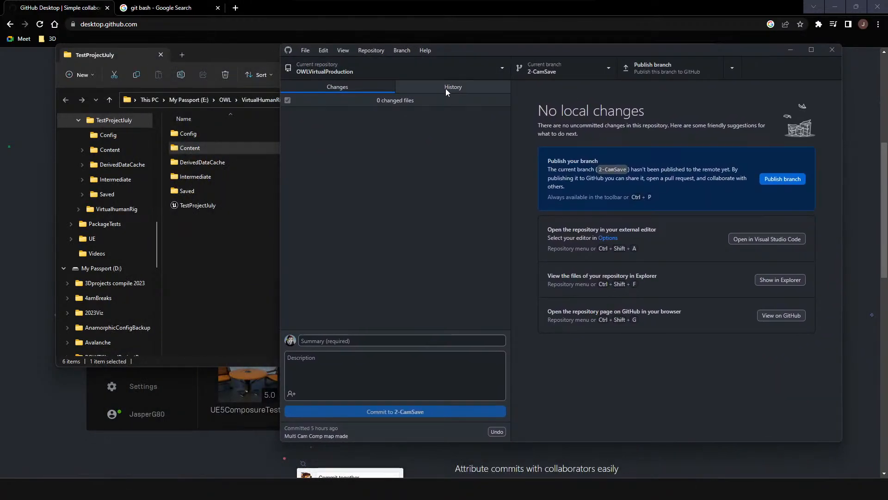
left_click(436, 65)
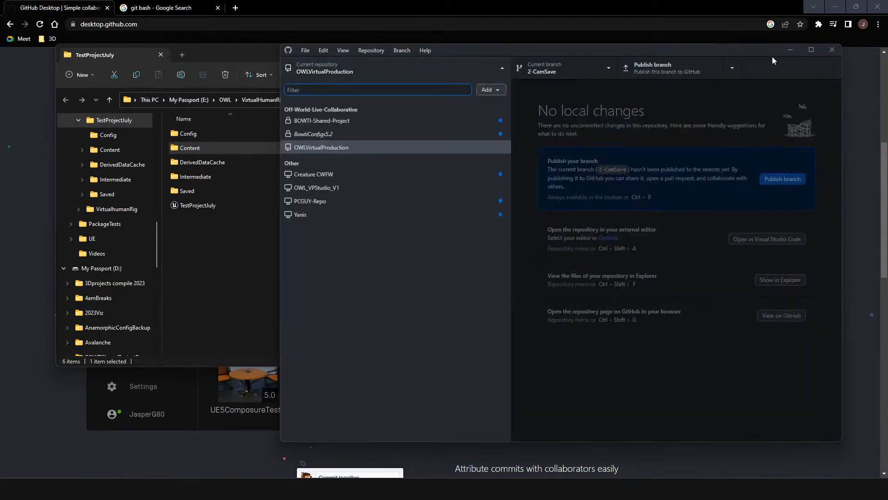
- Return to File Explorer and show the TestProjectJuly folder's contents and its place inside the parent VirtualHumanRig folder
left_click(791, 50)
left_click_drag(335, 59, 394, 70)
left_click(319, 113)
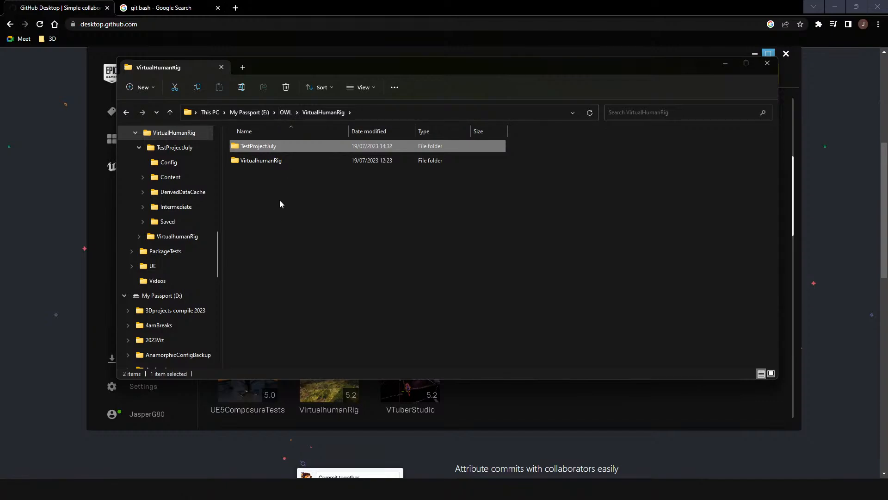
double_click(281, 146)
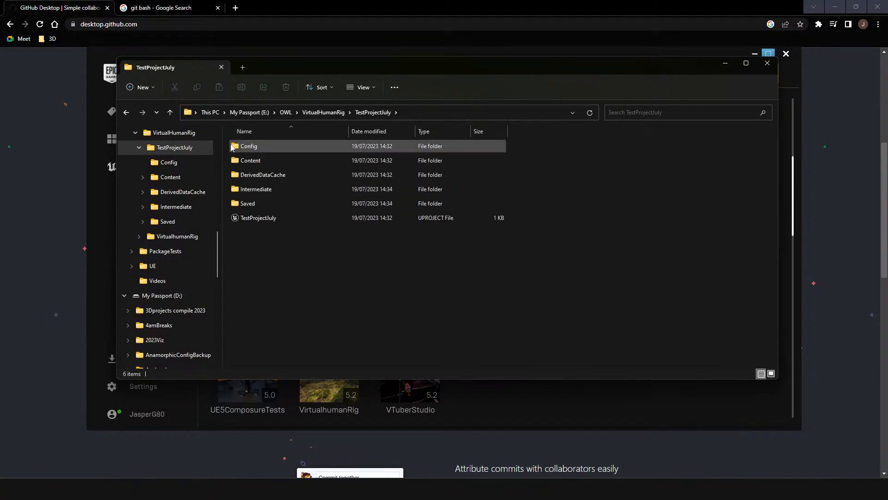
left_click(171, 113)
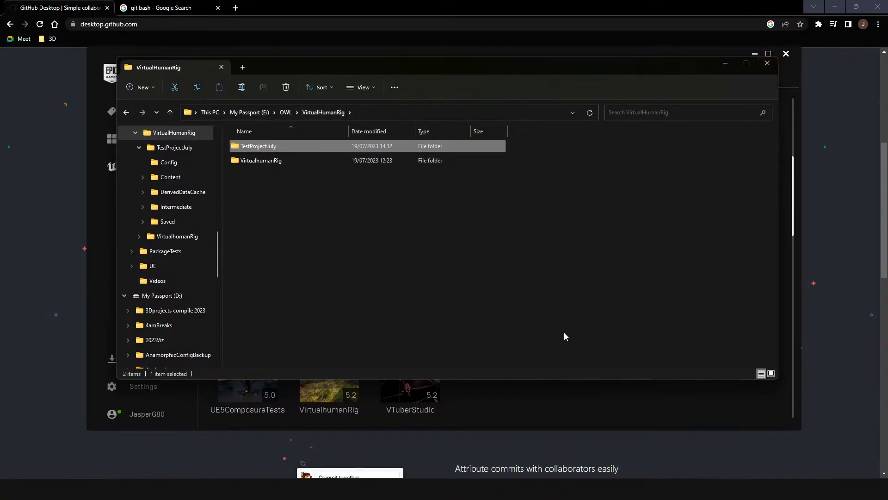
- Switch back to GitHub Desktop and examine the commands for creating, adding, cloning and managing repositories
mouse_move(402, 488)
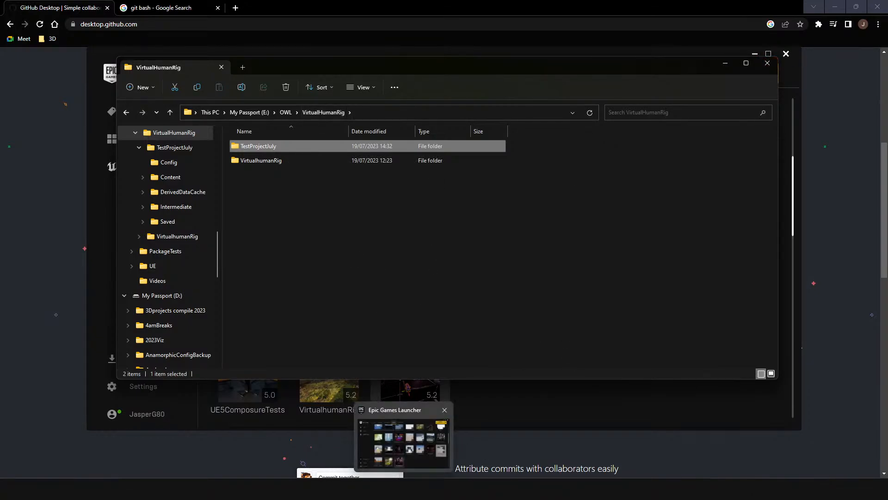
left_click(462, 488)
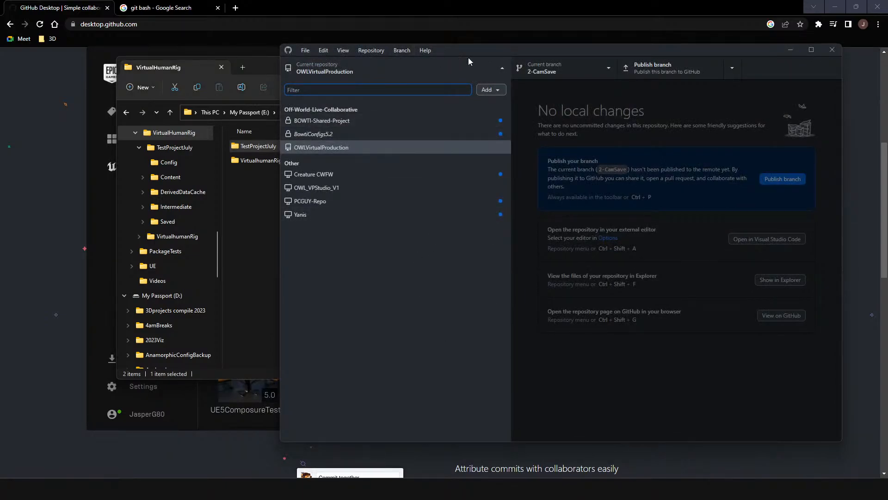
left_click_drag(480, 49, 398, 54)
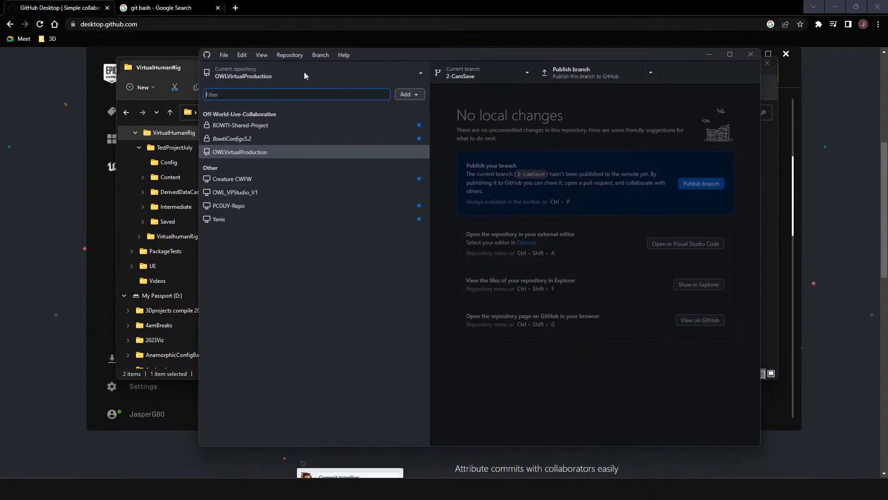
left_click(229, 59)
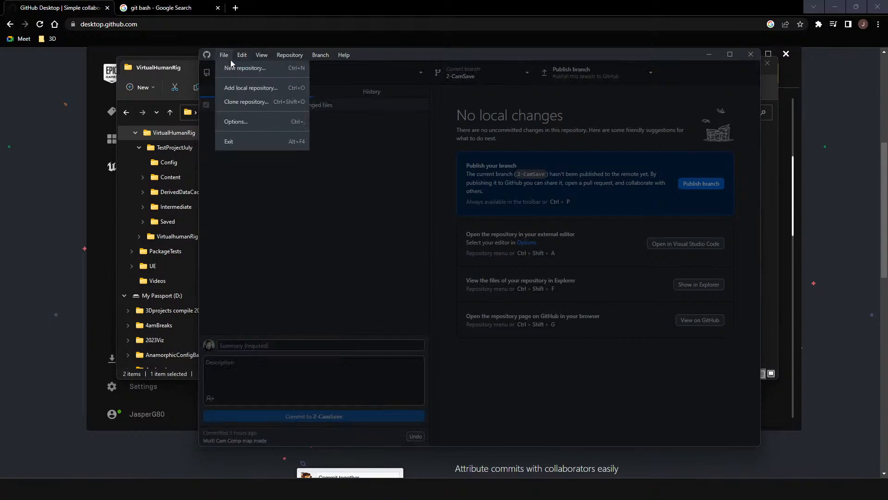
left_click(229, 59)
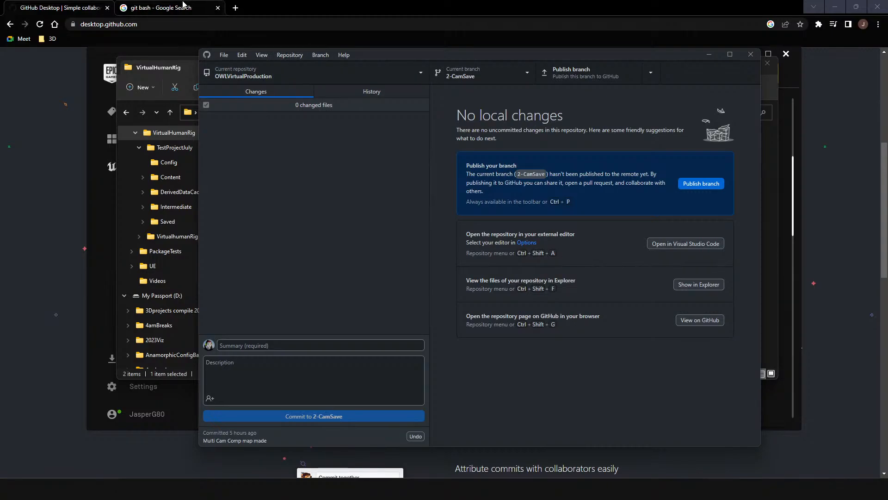
left_click(277, 57)
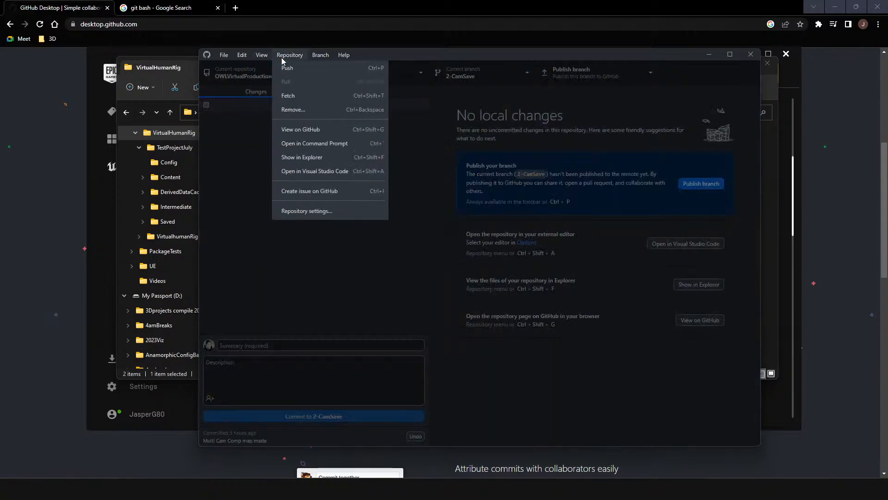
mouse_move(224, 54)
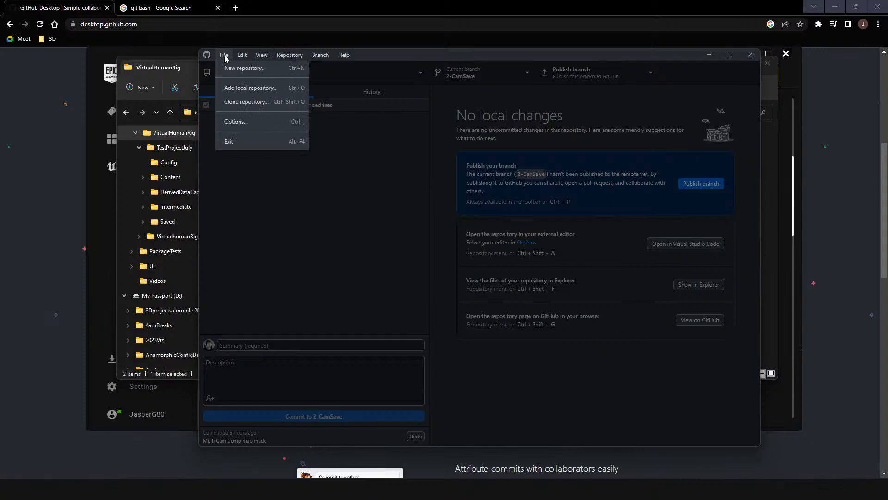
left_click(224, 55)
left_click(226, 56)
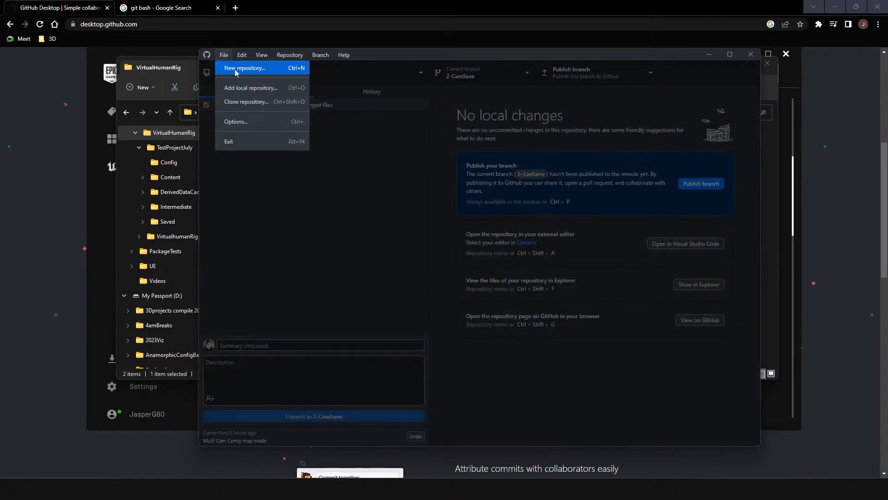
left_click(223, 55)
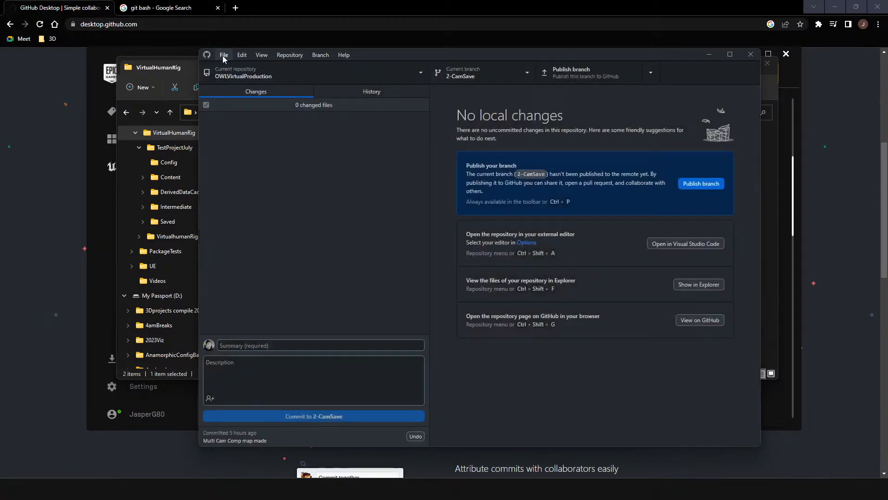
- Start creating a new repository in GitHub Desktop and name it TestJuly
left_click(304, 76)
left_click(407, 95)
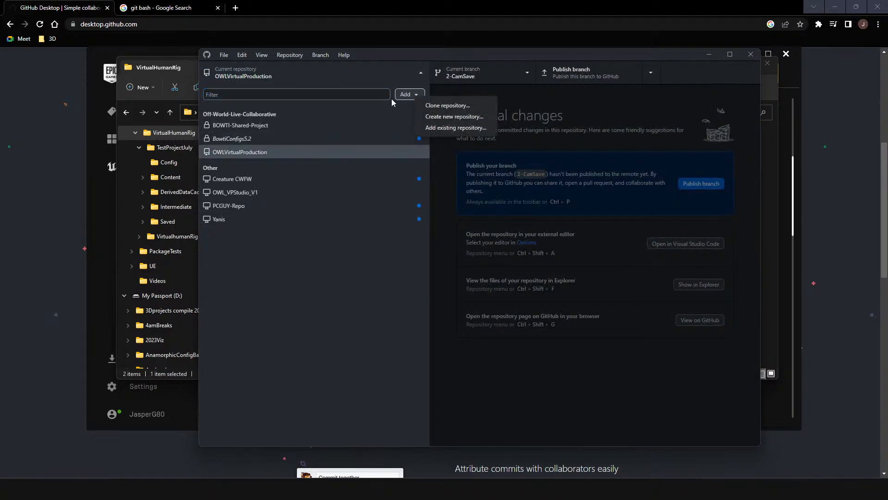
left_click(442, 119)
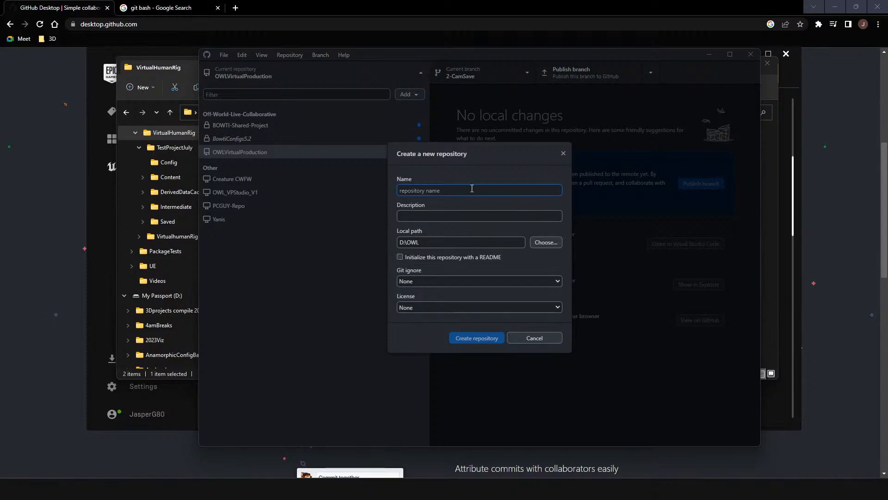
type("T")
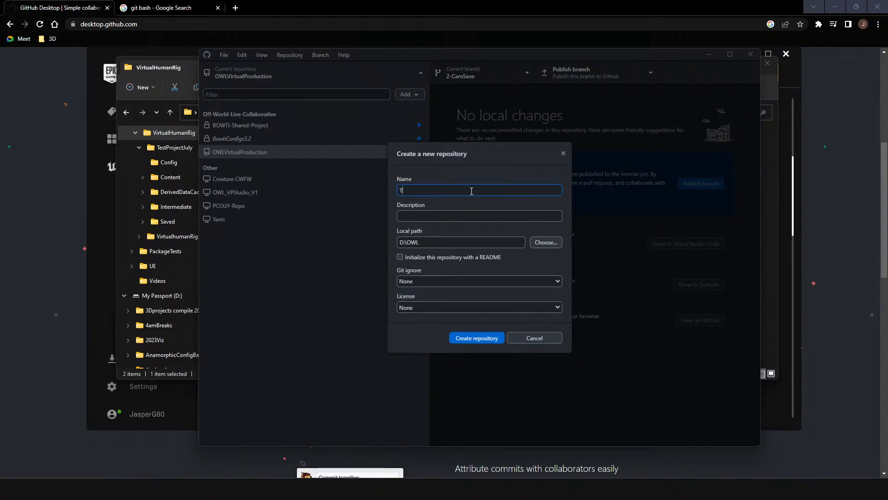
type("estJuly")
left_click(549, 246)
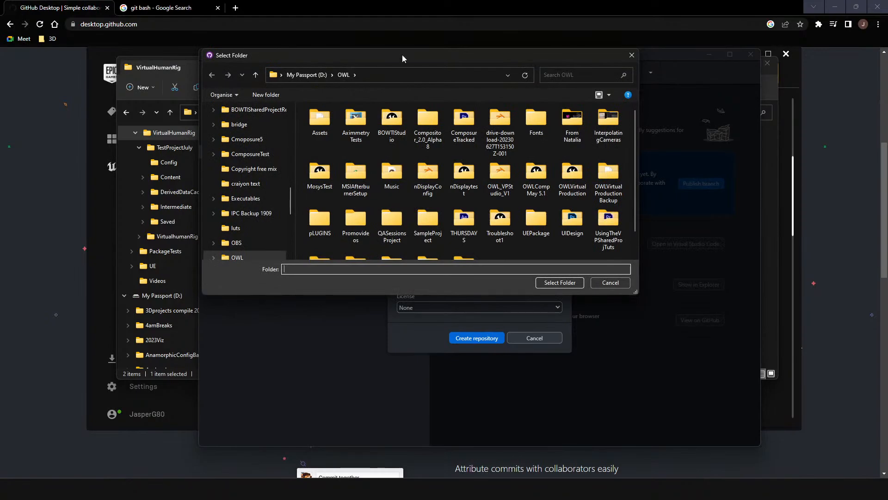
key("Return")
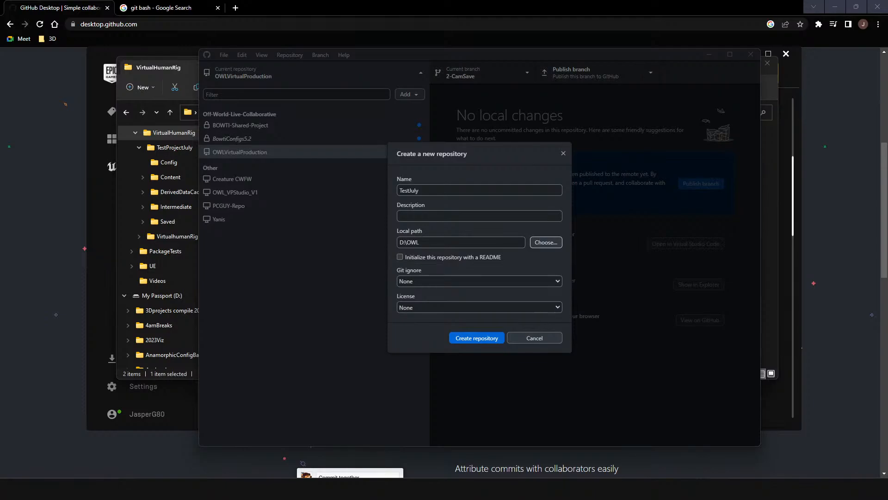
- Switch to the Epic Games Launcher, show the TestProjectJuly project in its folder, and select the folder's full path
left_click(380, 489)
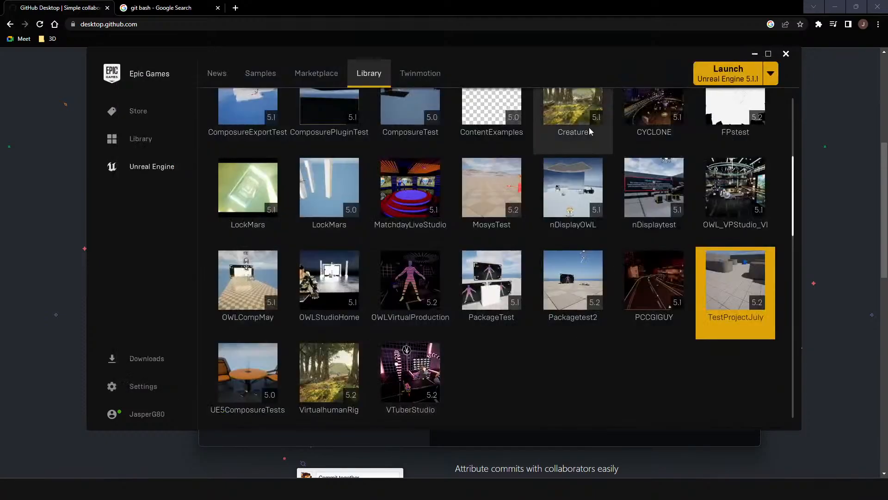
right_click(744, 262)
left_click(789, 284)
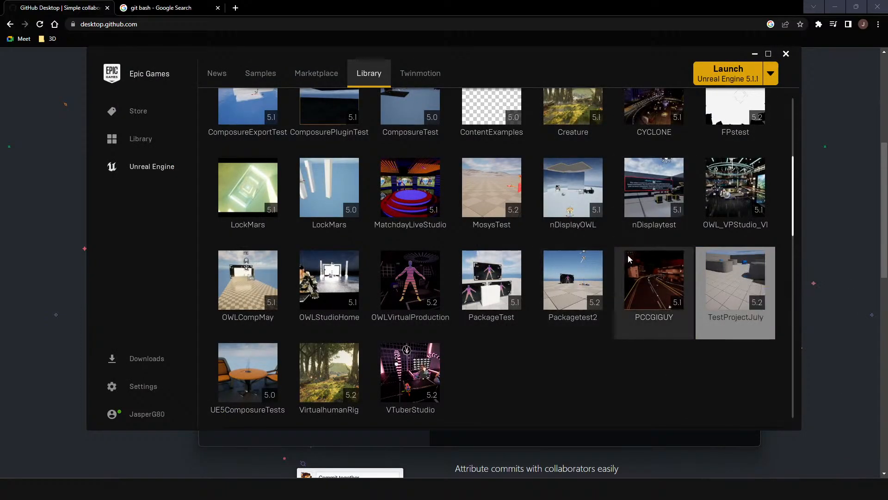
left_click(439, 125)
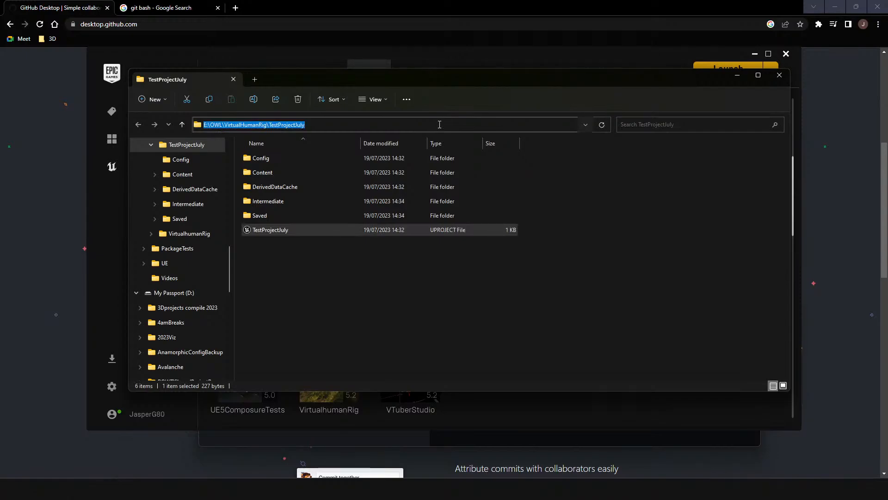
- Return to GitHub Desktop and set the new repository's local path to the project's parent folder, E:\OWL\VirtualHumanRig
key("alt+Tab")
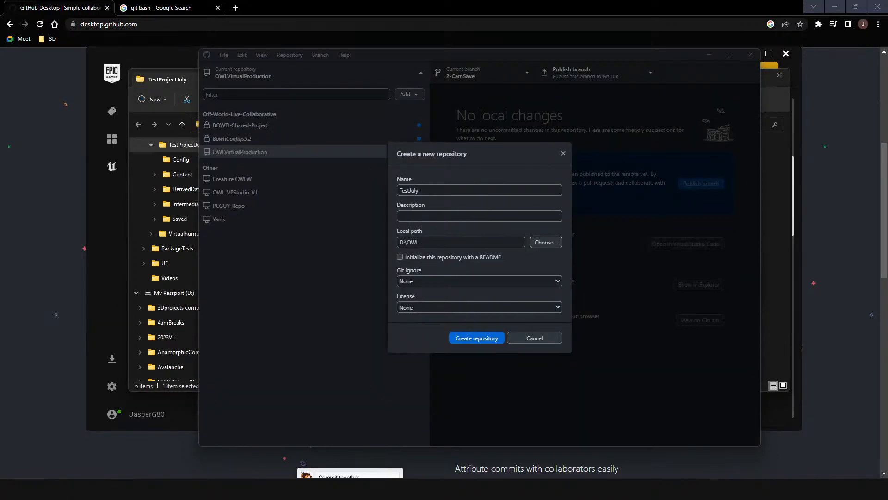
left_click(546, 242)
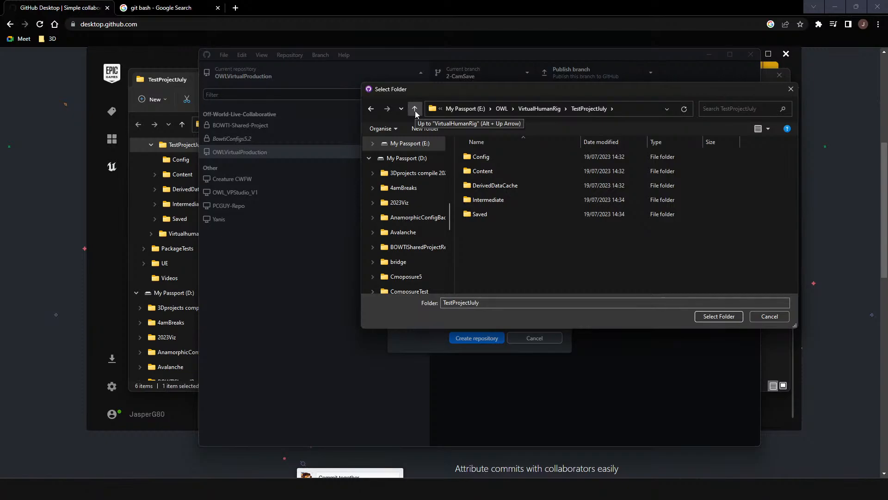
left_click(415, 110)
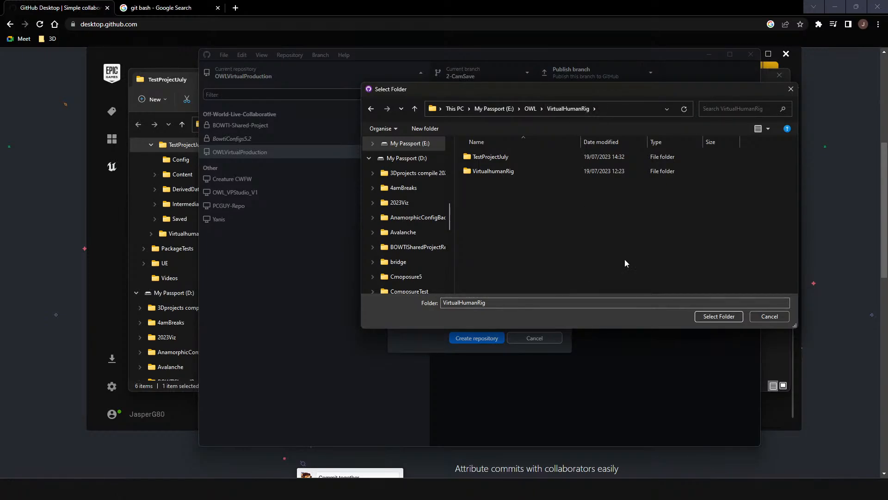
left_click(711, 317)
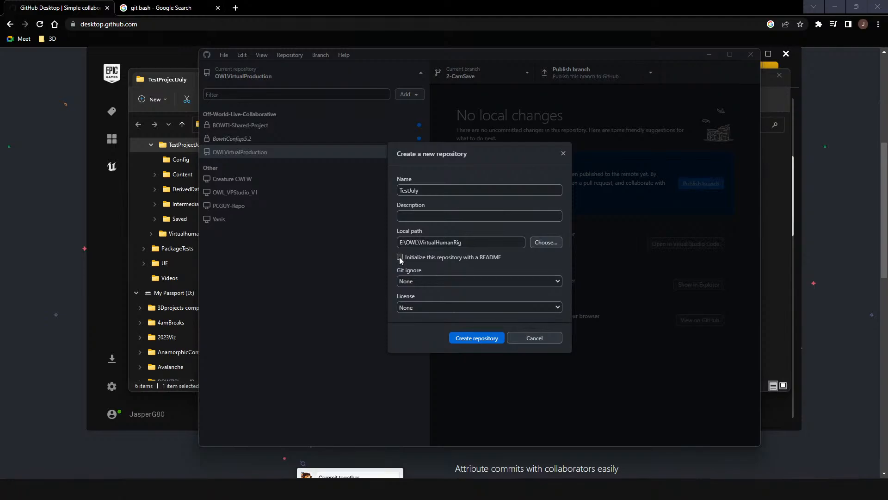
- Switch to Chrome and search the web for "owl virtual production shared project github"
left_click(199, 8)
left_click(211, 26)
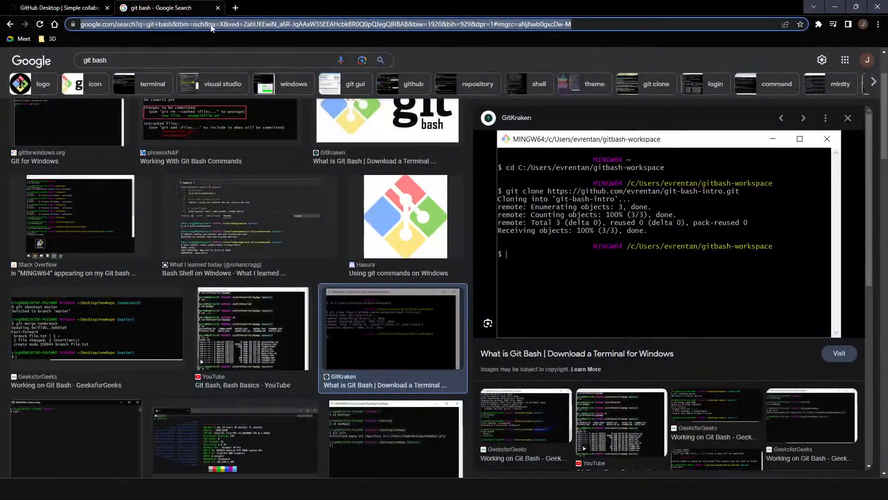
type("gtihub")
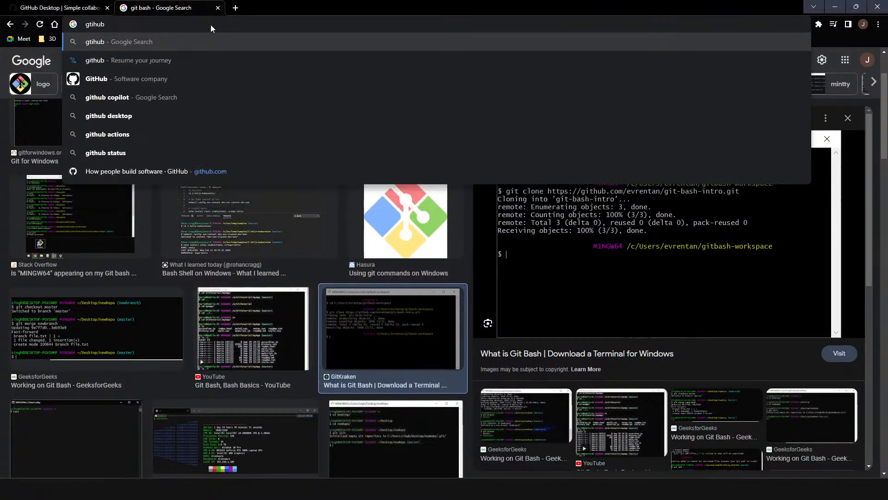
key("ctrl+a")
type("owl v")
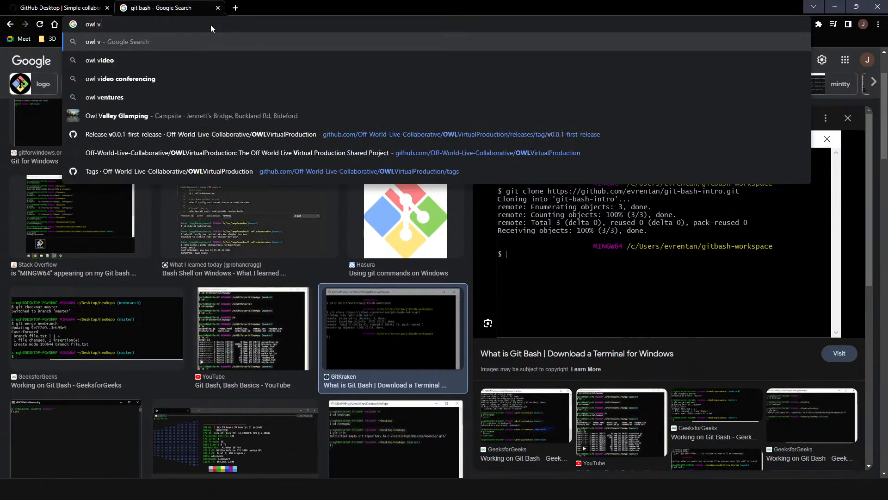
type("irtual producti")
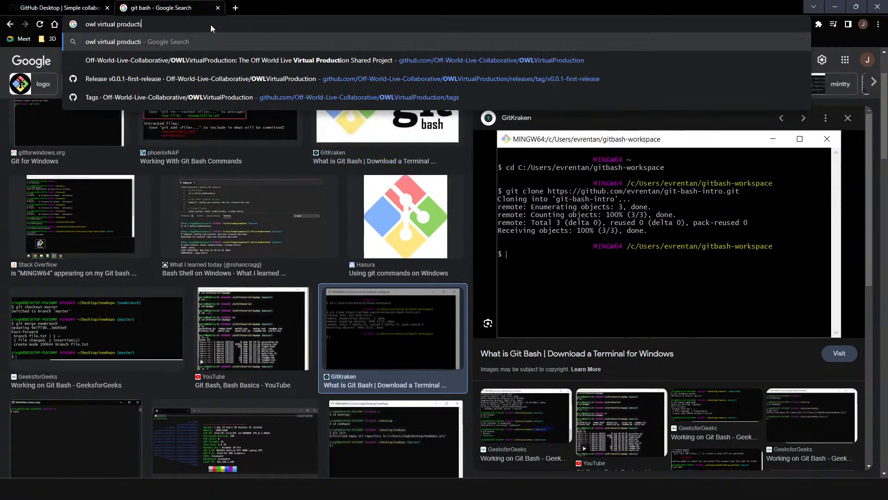
type("on shared projec")
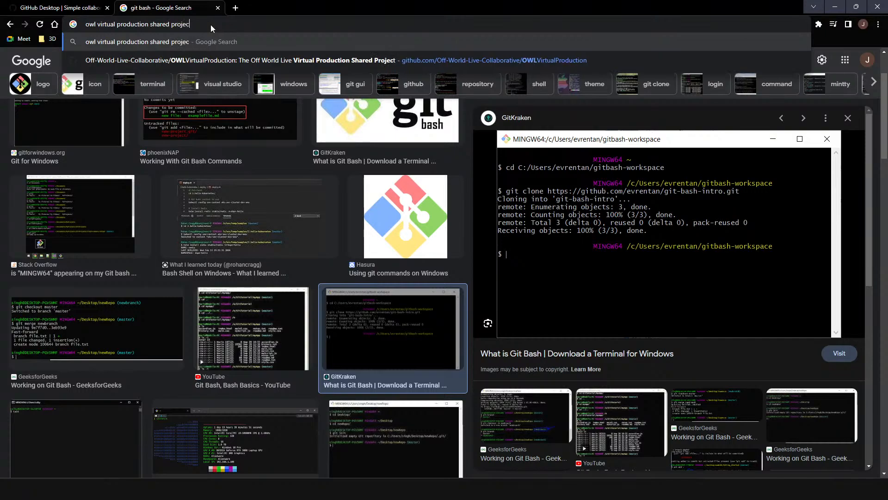
type("t github")
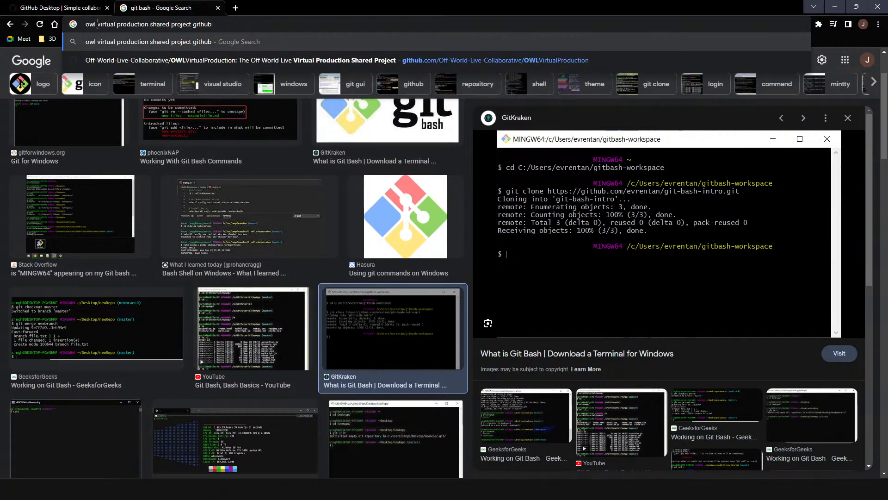
key("Return")
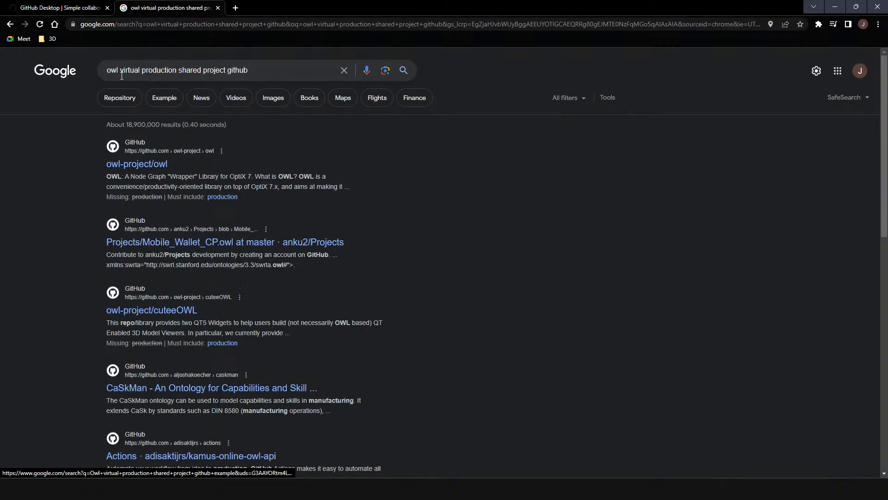
- Refine the search to "off world live virtual production shared project github" and open Off-World-Live-Collaborative's OWLVirtualProduction repository on GitHub
left_click_drag(121, 74, 56, 60)
key("BackSpace")
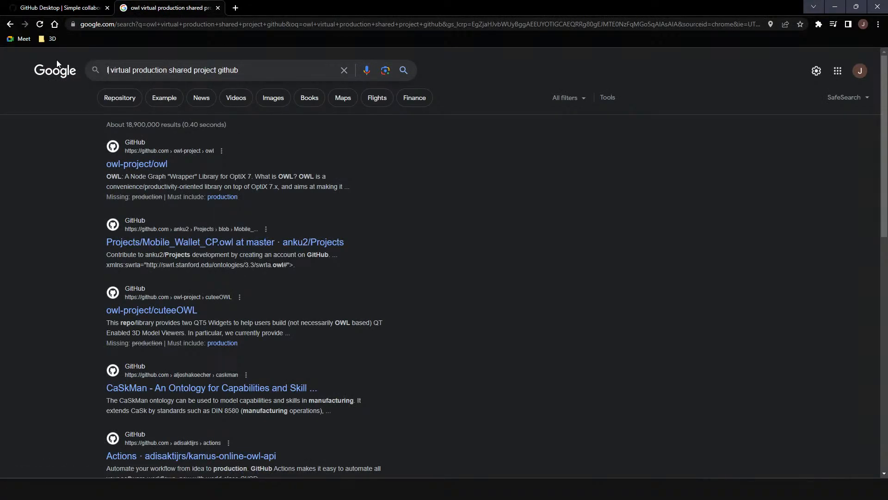
type("off world live")
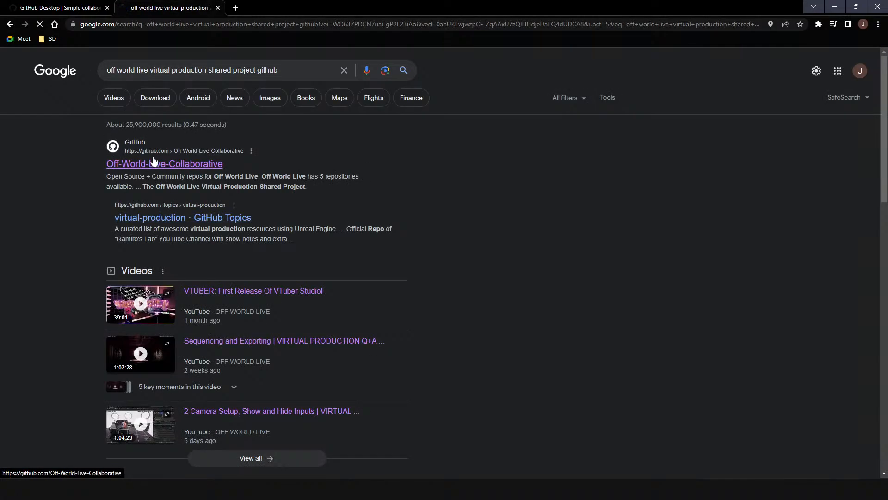
left_click(154, 163)
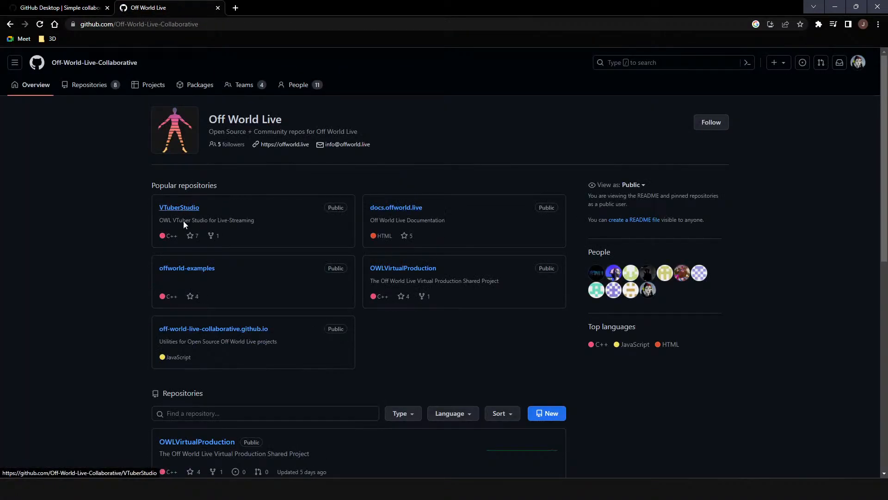
left_click(401, 268)
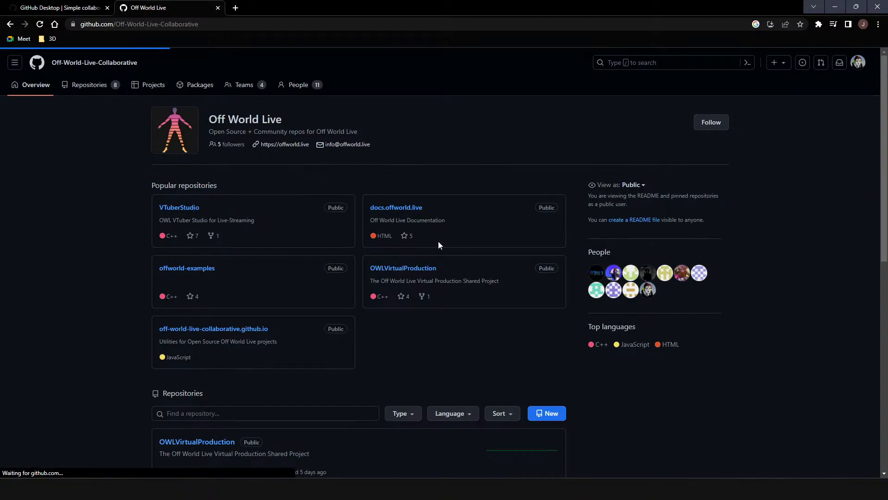
- Examine the OWLVirtualProduction repository's README, from its purpose and contents to the instructions for getting involved
scroll(248, 286, "down", 4)
scroll(248, 286, "down", 3)
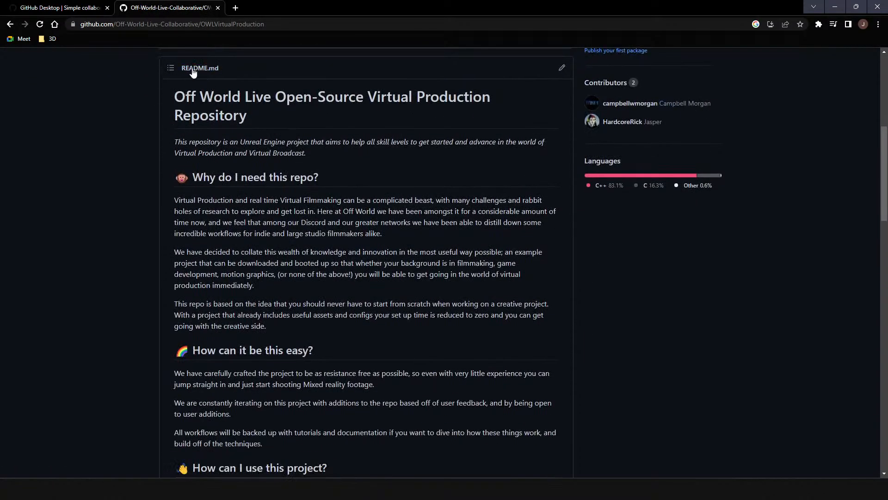
scroll(244, 161, "down", 4)
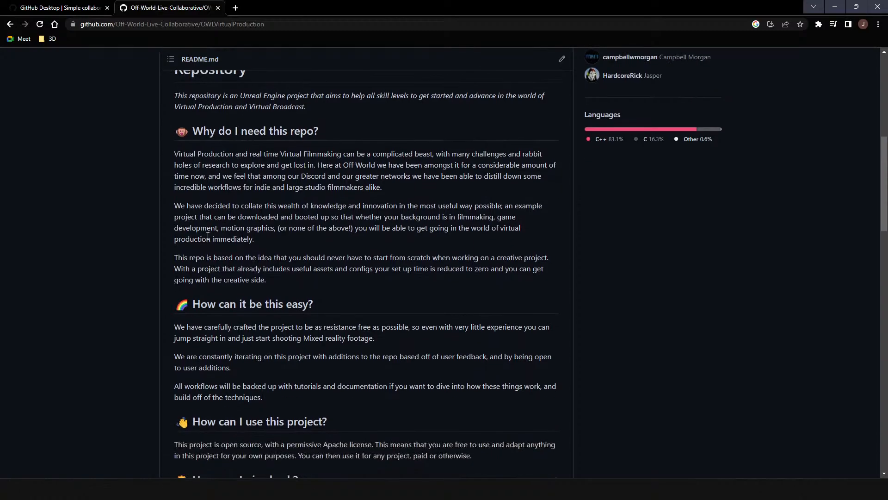
scroll(216, 329, "down", 10)
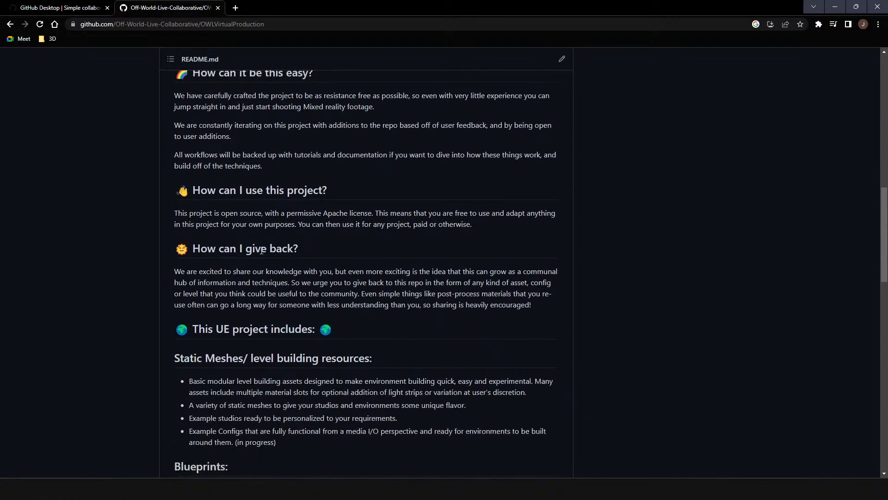
scroll(259, 245, "down", 8)
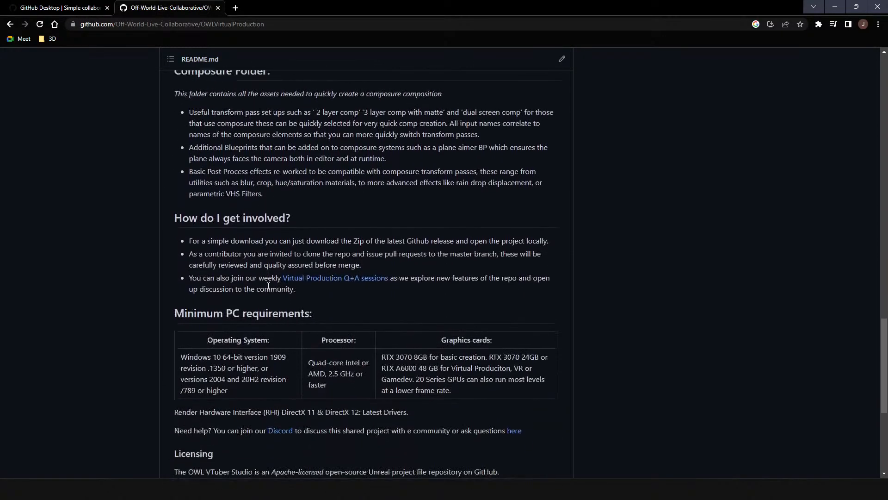
scroll(289, 298, "up", 5)
scroll(289, 298, "up", 20)
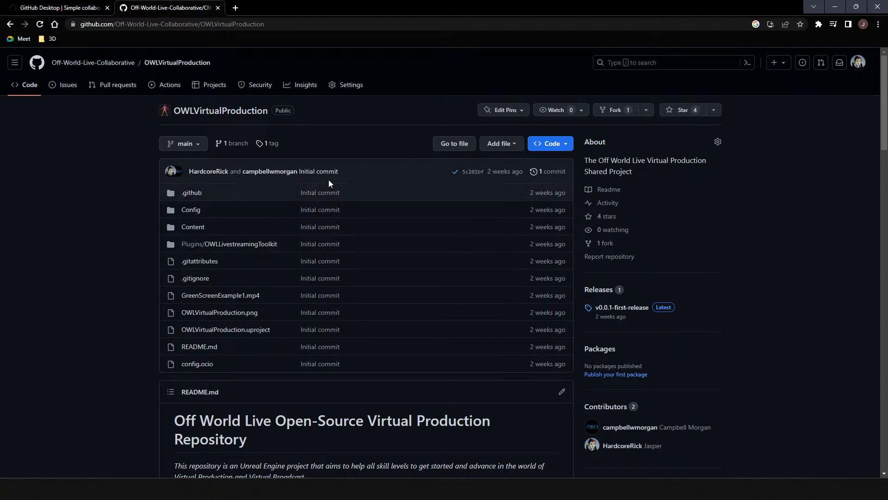
scroll(288, 219, "down", 1)
scroll(287, 219, "down", 6)
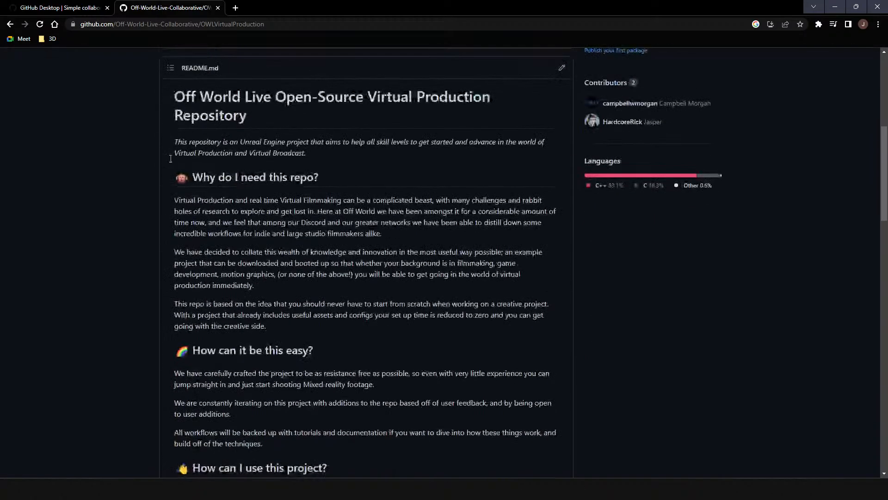
scroll(279, 245, "down", 5)
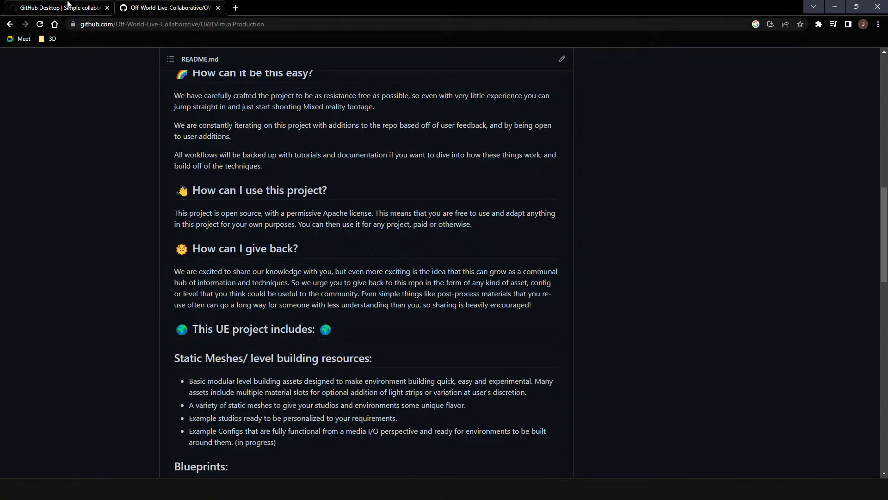
- Return to the new-repository dialog in GitHub Desktop and review the Git ignore templates, keeping None
left_click(68, 4)
left_click(169, 7)
left_click(833, 5)
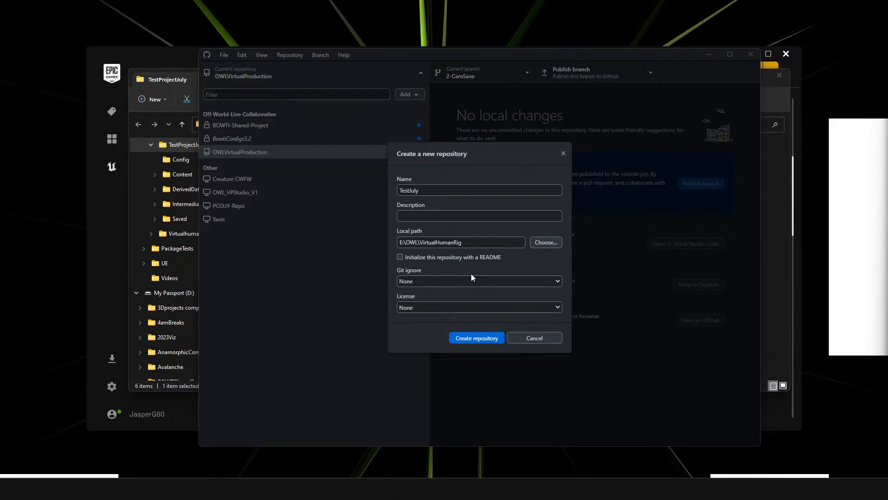
left_click(529, 281)
left_click(529, 282)
left_click(539, 281)
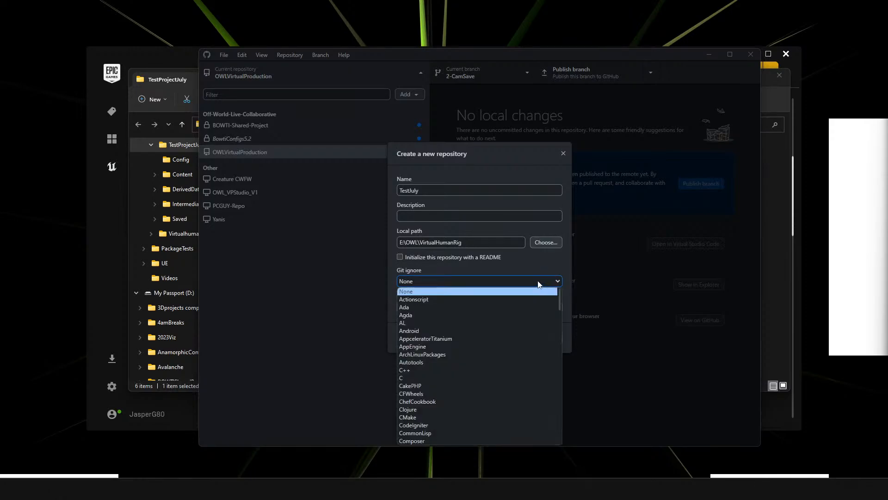
left_click(538, 281)
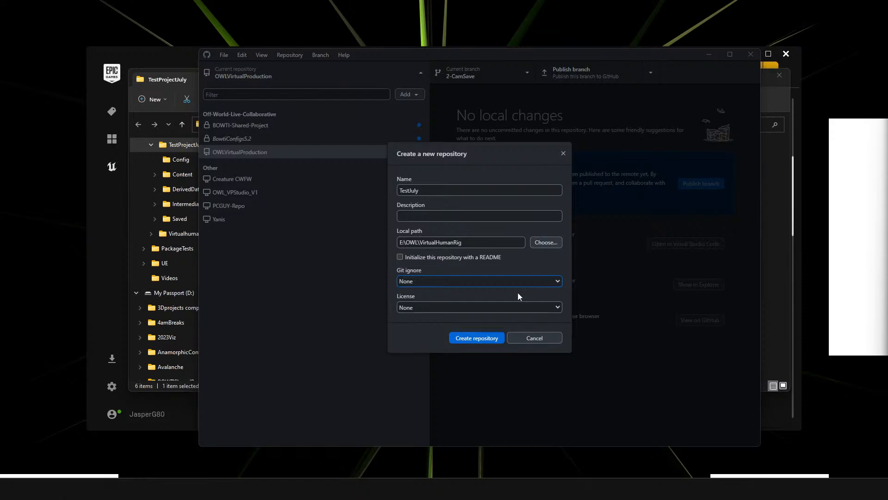
- Review the license options, keep the license set to None, and create the TestJuly repository
left_click(459, 308)
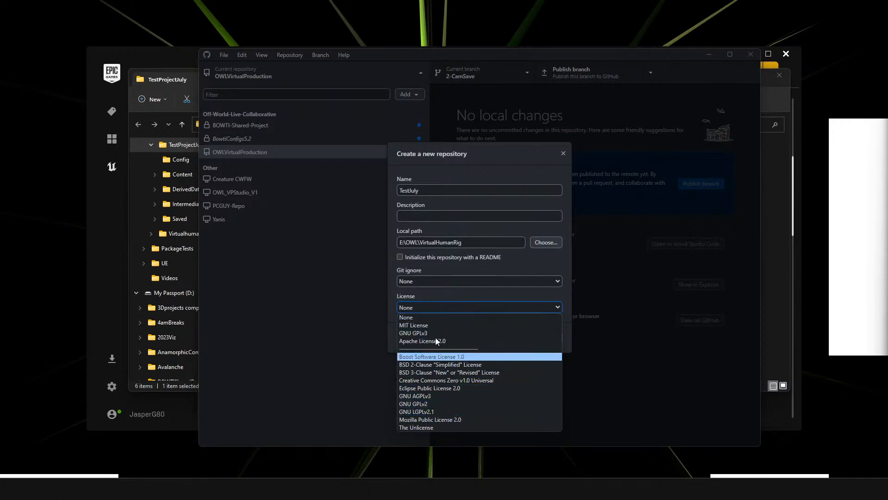
left_click(424, 308)
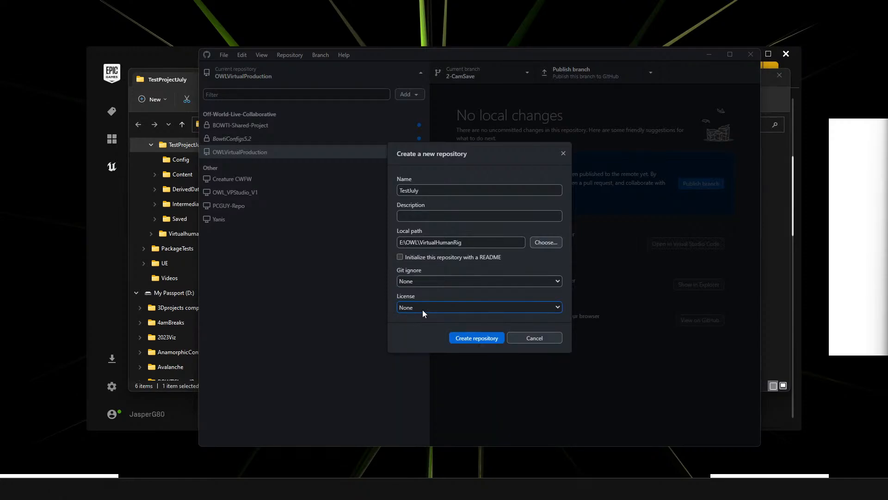
left_click(423, 313)
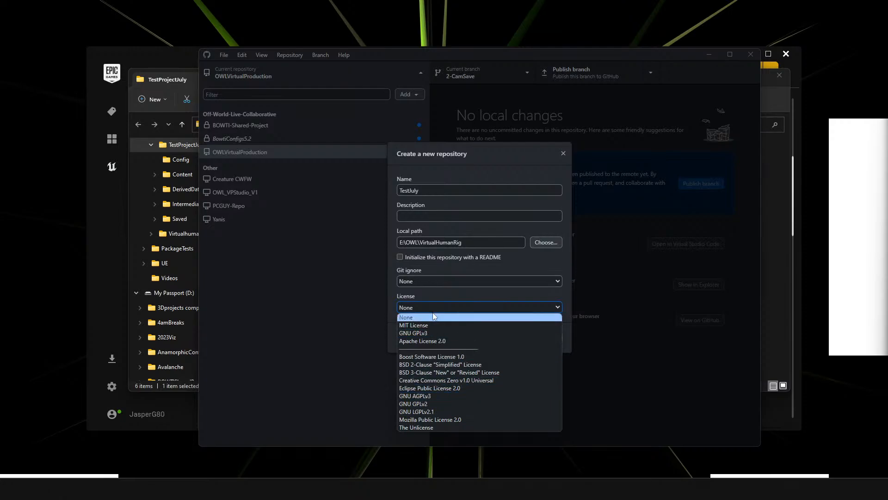
left_click(434, 316)
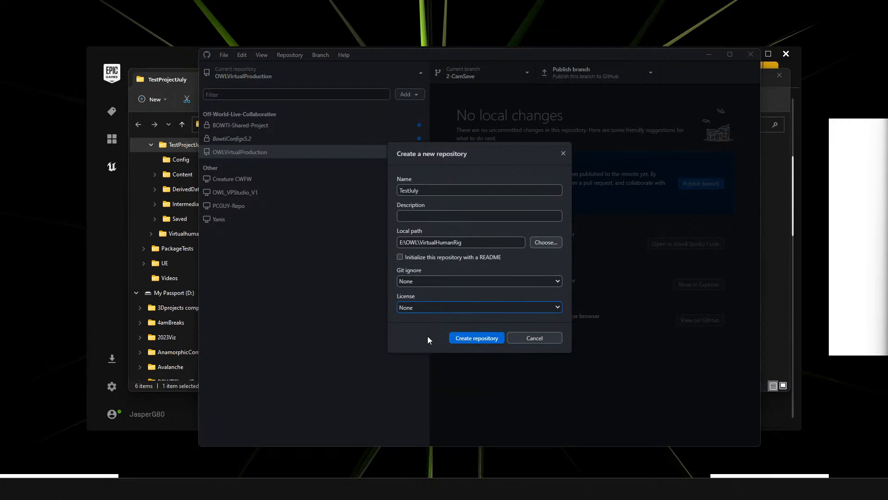
left_click(461, 338)
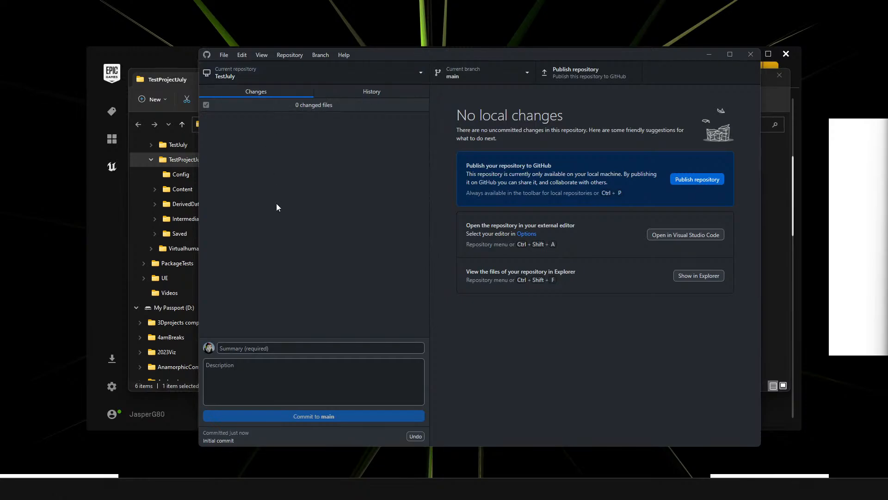
- Look up TestJuly in the list of repositories, keeping it as the current one, and reposition the GitHub Desktop window
left_click(373, 77)
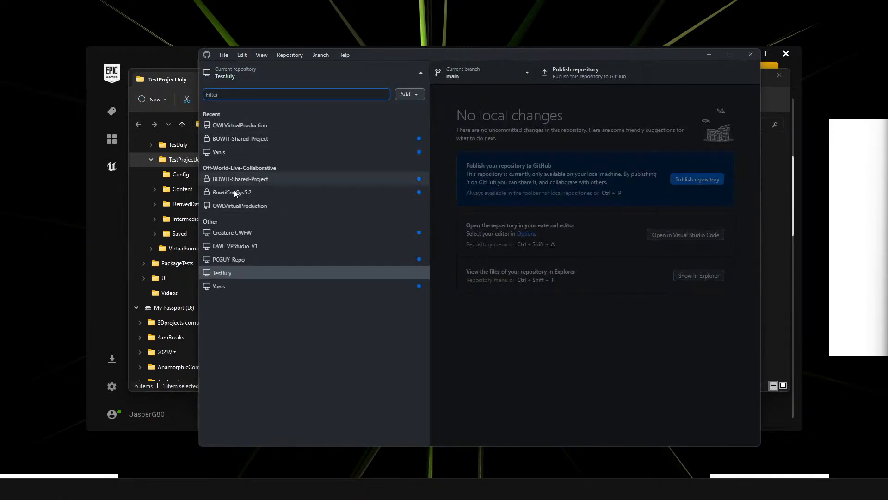
left_click(268, 75)
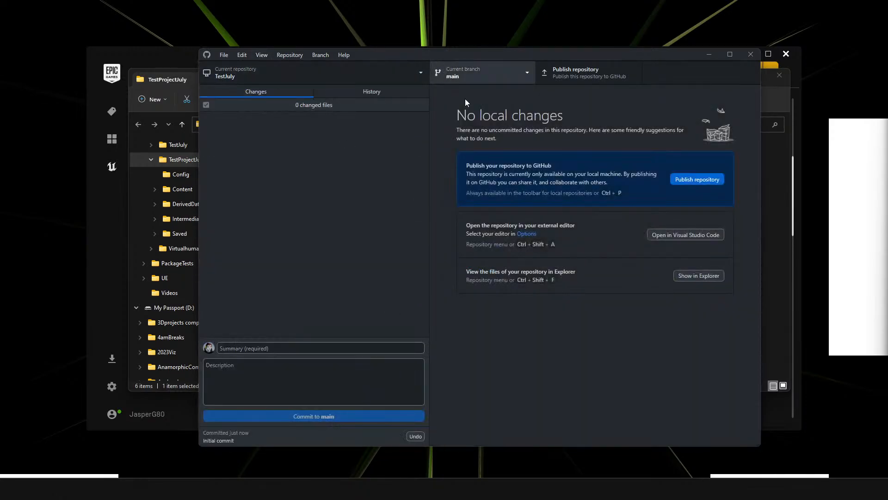
left_click_drag(491, 52, 441, 41)
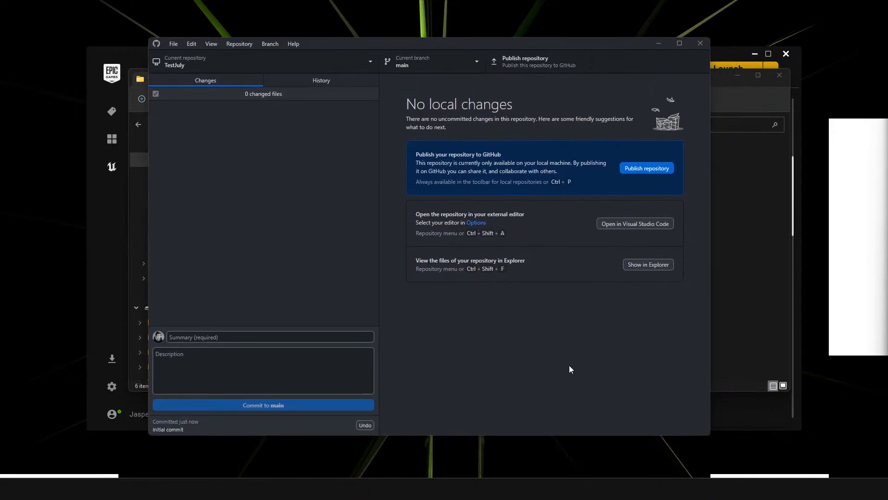
- Show the TestJuly repository in Explorer, examine its .git folder and .gitattributes file, and return to the parent VirtualHumanRig folder
left_click(641, 266)
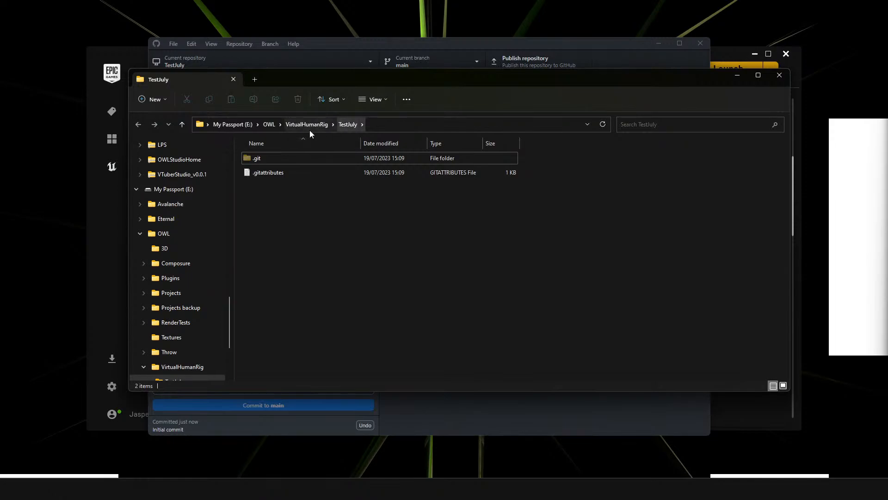
left_click(181, 124)
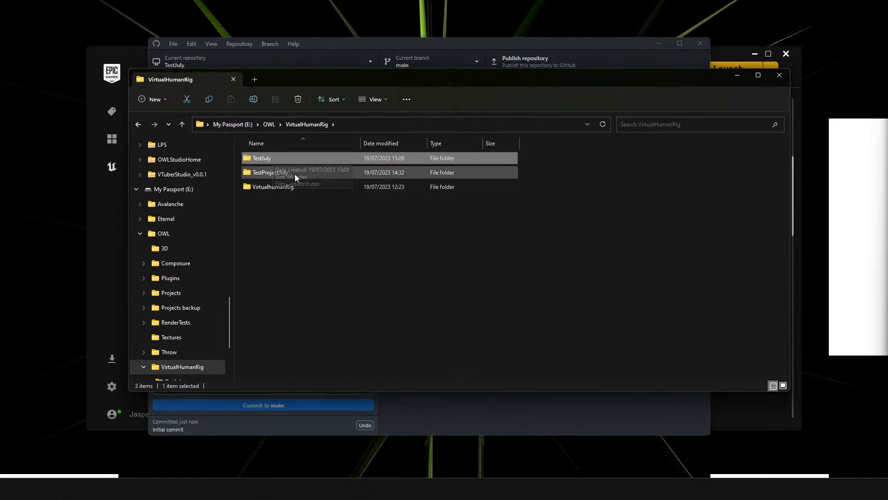
double_click(274, 158)
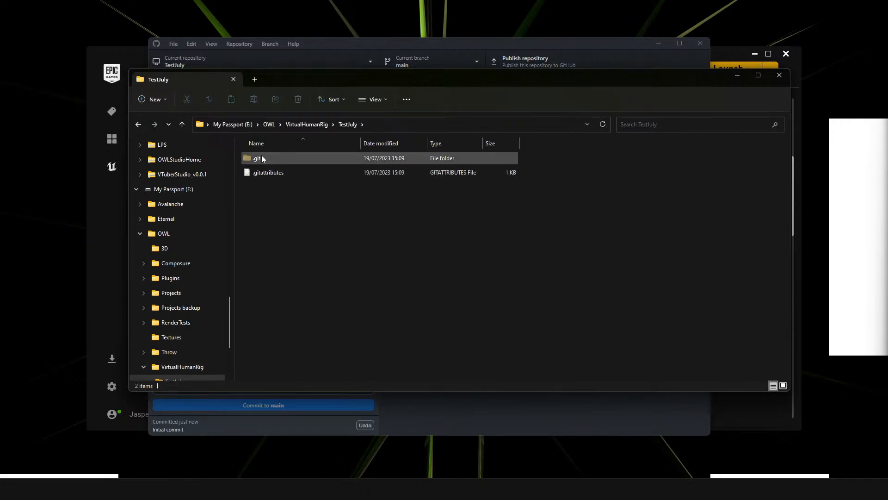
double_click(275, 159)
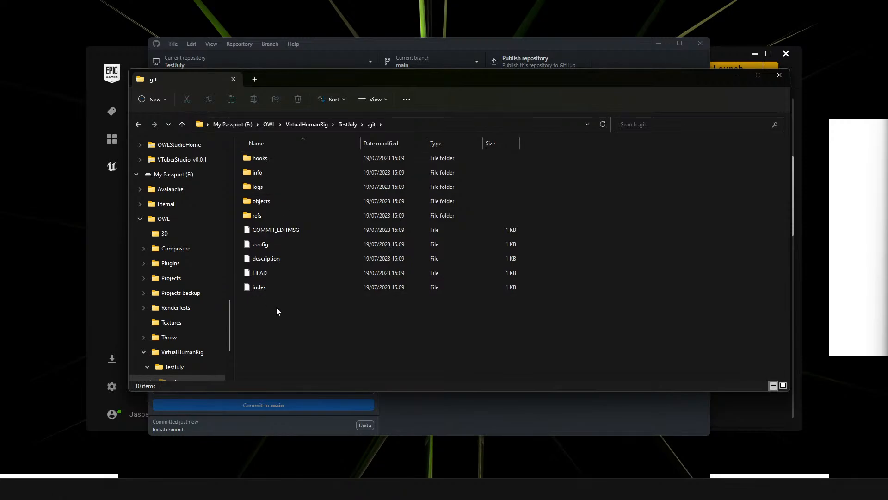
left_click(182, 124)
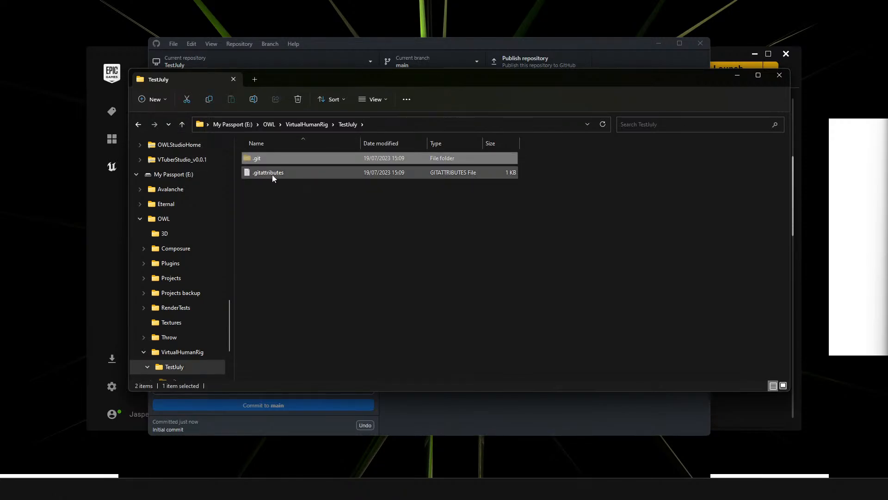
left_click(182, 124)
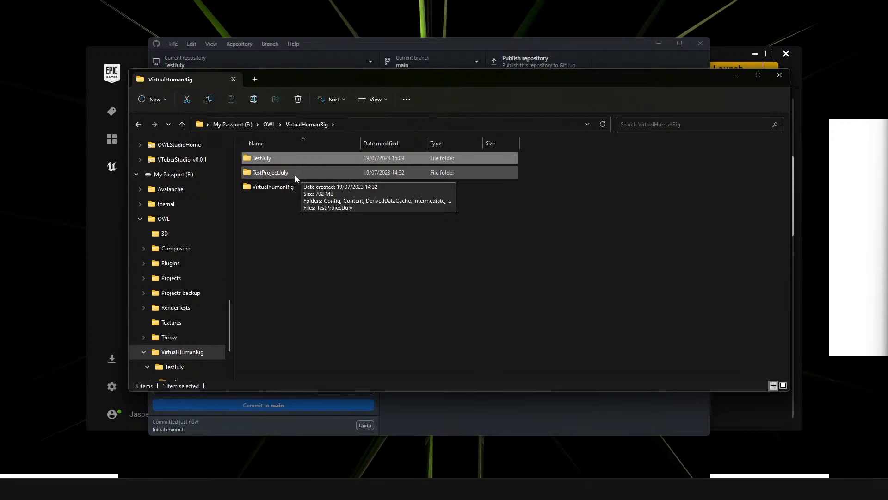
- Reposition the Explorer window and move the entire contents of the TestProjectJuly folder into the TestJuly repository folder
left_click_drag(562, 74, 887, 204)
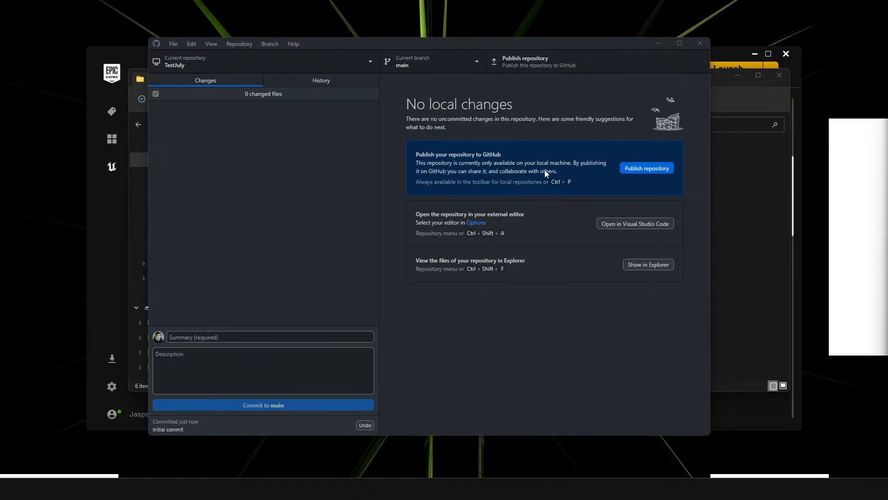
left_click_drag(887, 116, 516, 61)
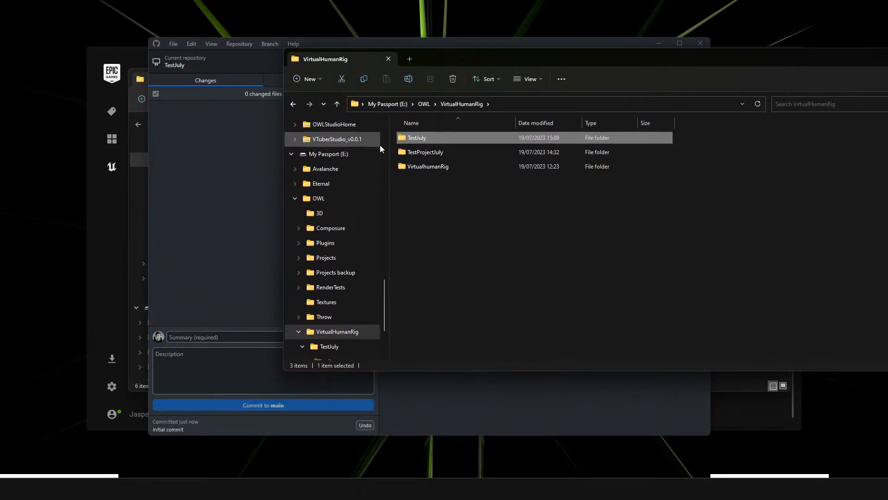
double_click(422, 152)
key("ctrl+a")
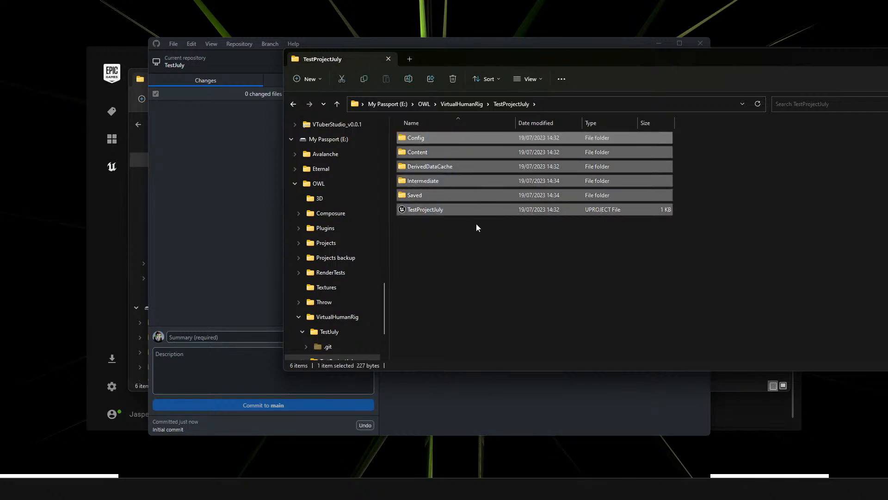
left_click(336, 103)
double_click(434, 138)
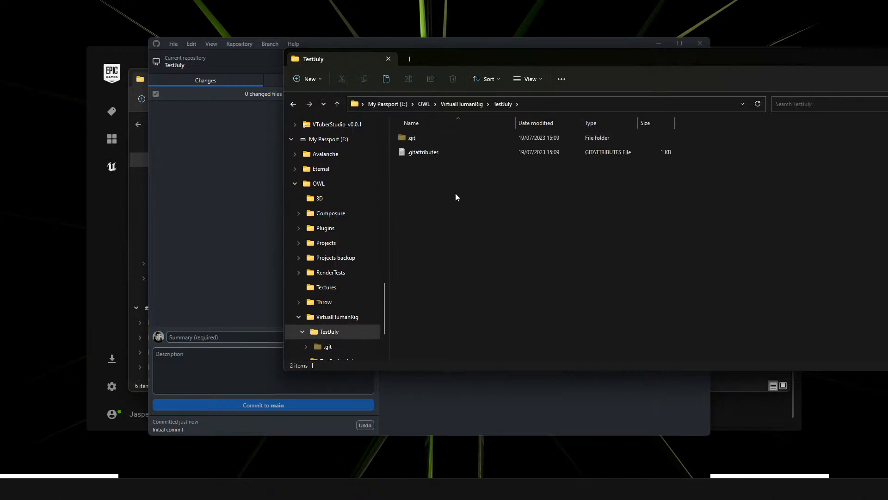
key("ctrl+v")
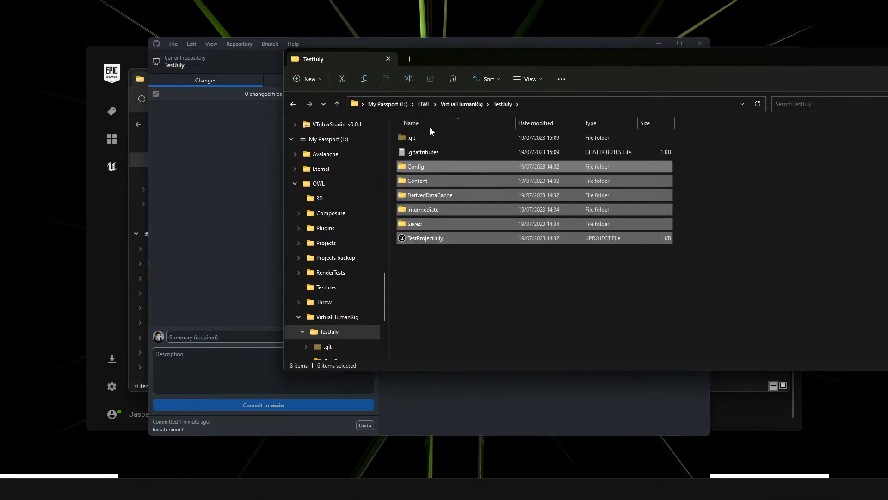
left_click(465, 295)
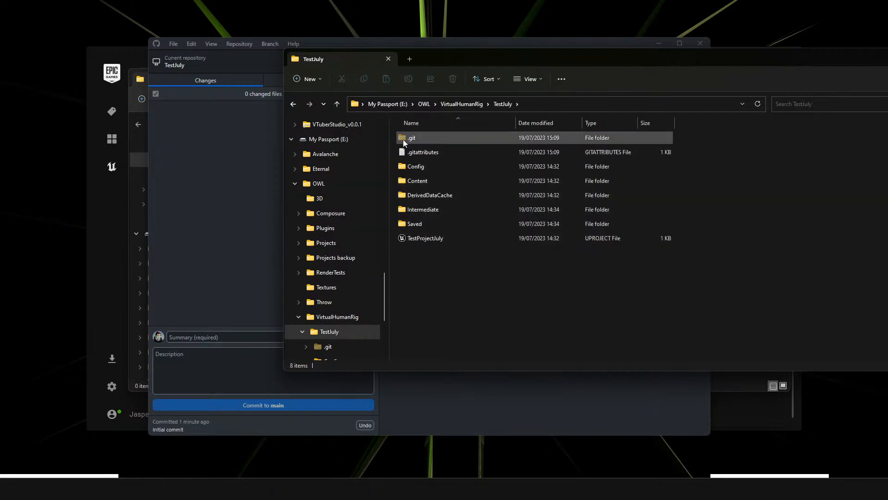
- Check the contents of the TestProjectJuly folder and delete that folder from VirtualHumanRig
left_click(337, 103)
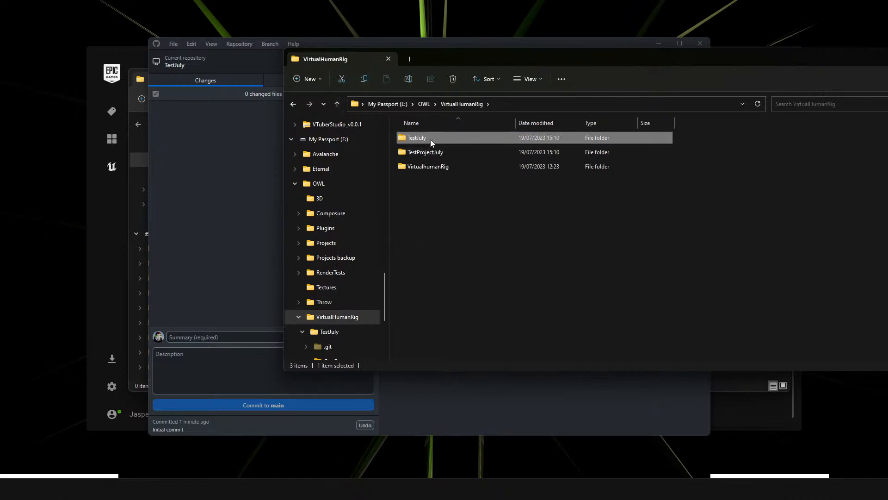
double_click(427, 153)
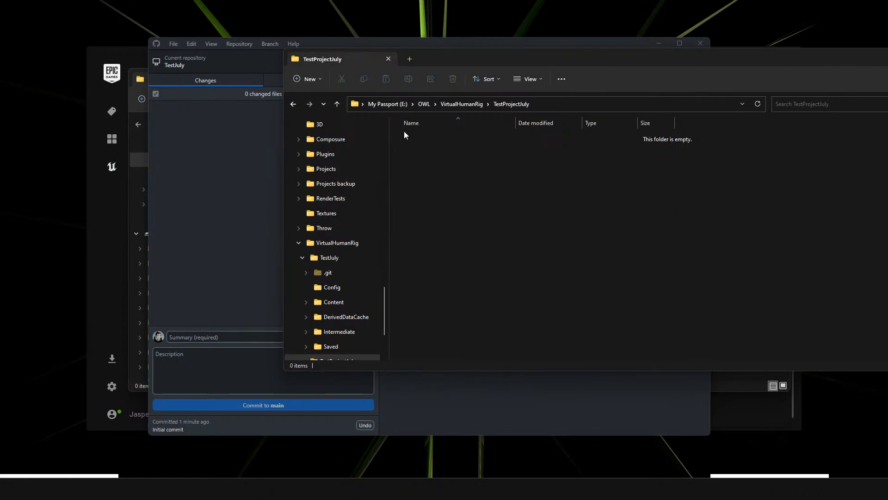
left_click(337, 104)
double_click(440, 153)
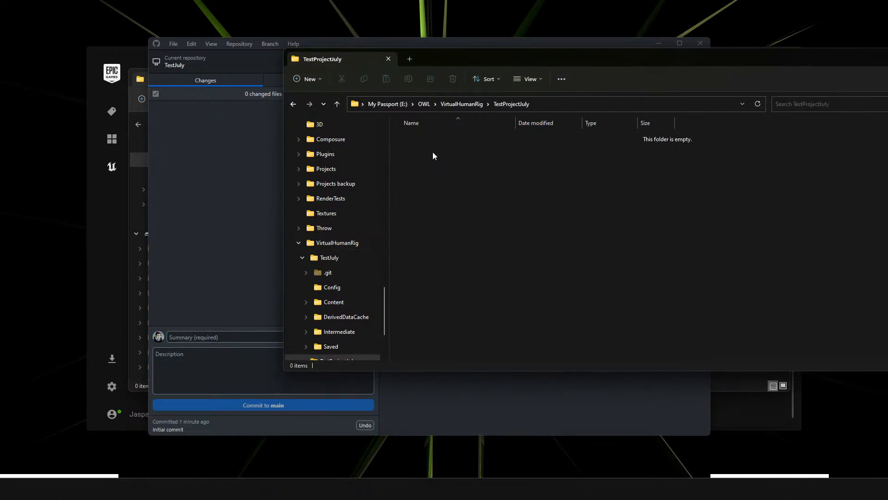
left_click(337, 104)
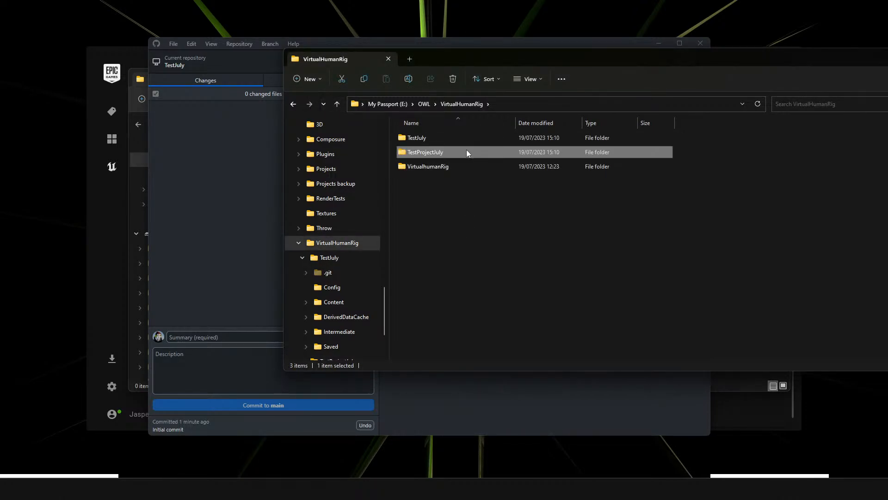
key("F2")
key("BackSpace")
key("Escape")
key("F2")
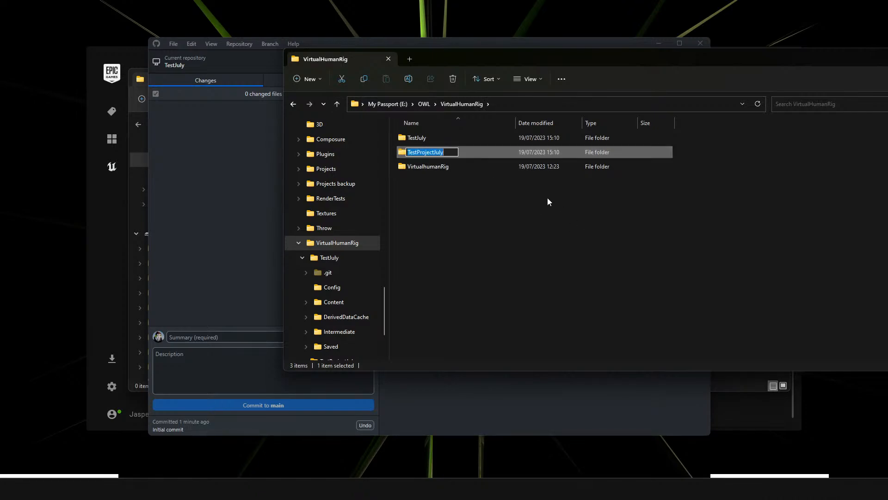
key("Escape")
key("Delete")
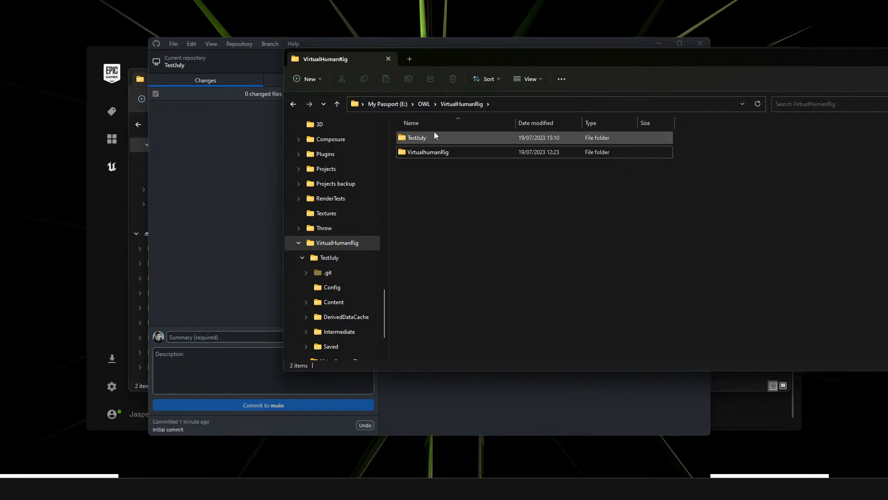
- Open the TestJuly folder, switch back to GitHub Desktop and review the list of changed files from beginning to end
double_click(435, 138)
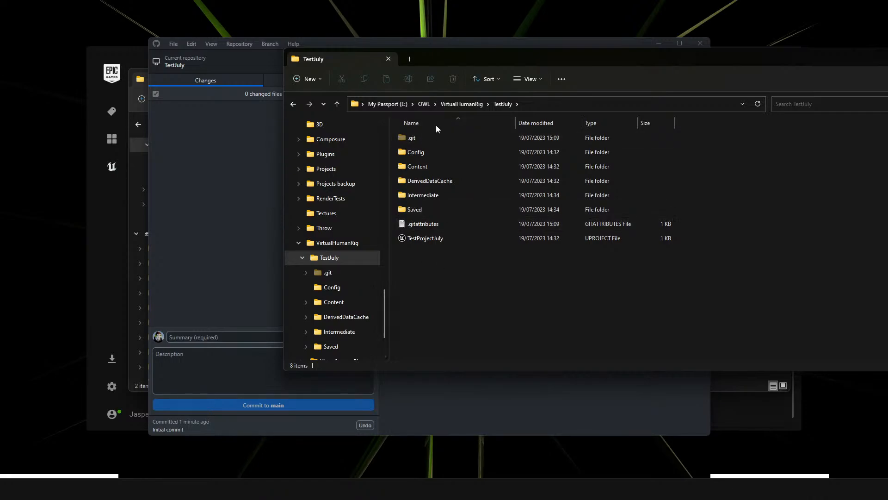
left_click(216, 182)
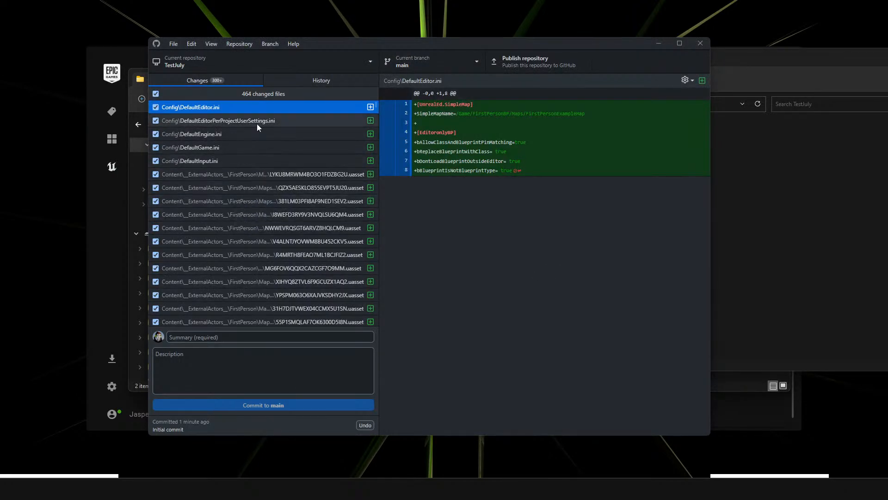
scroll(249, 132, "down", 5)
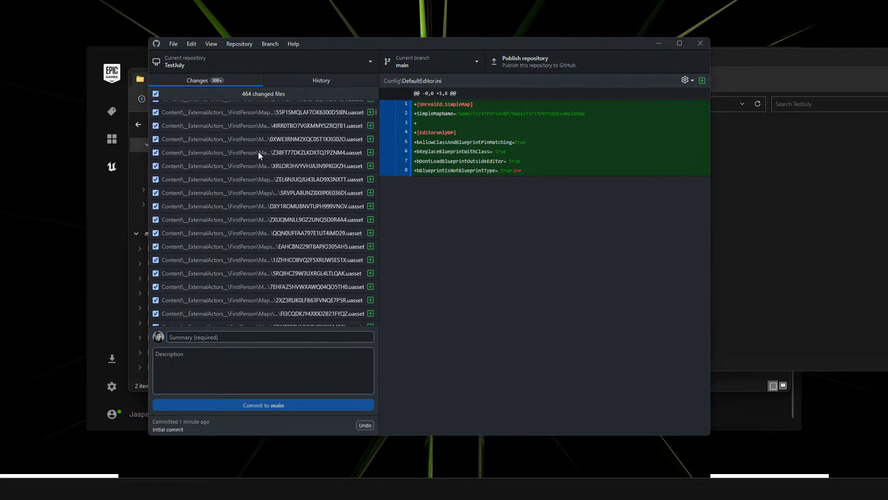
scroll(258, 151, "down", 10)
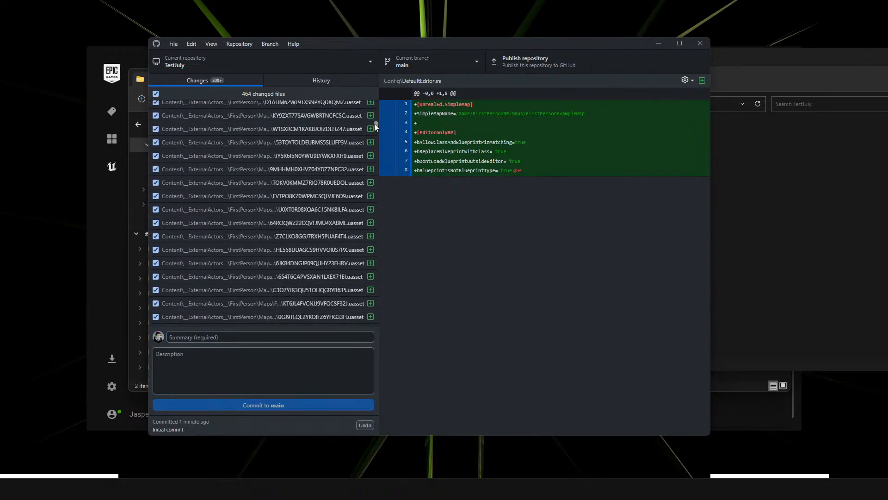
left_click_drag(376, 124, 377, 137)
left_click_drag(375, 148, 377, 197)
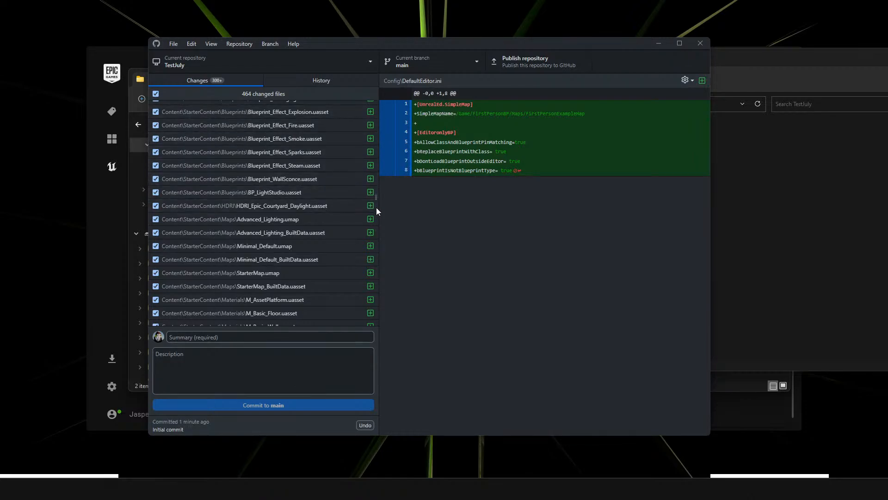
left_click_drag(376, 195, 378, 95)
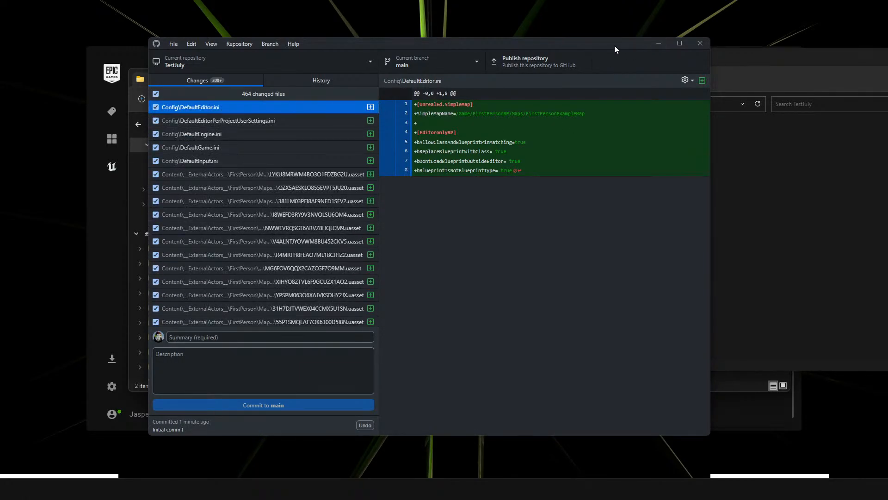
- Set the commit summary to "Initial Copying of Project", leave the description empty, and commit all changed files to main
left_click_drag(614, 45, 551, 51)
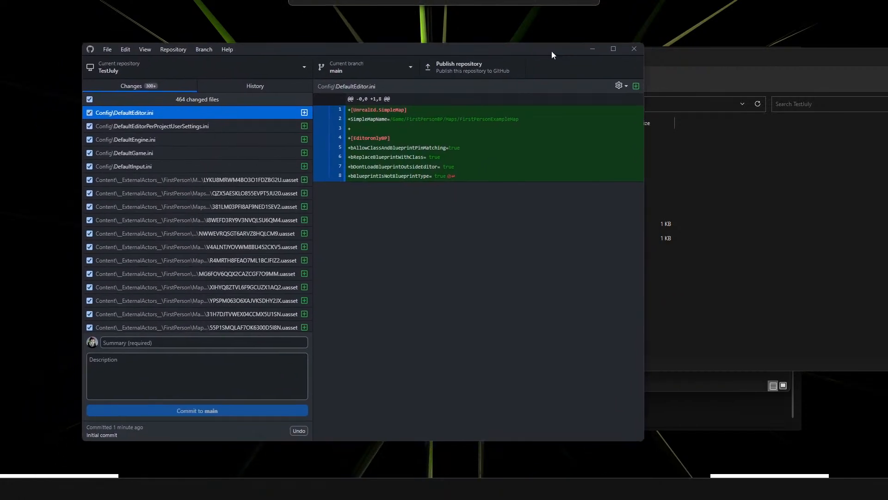
left_click(798, 61)
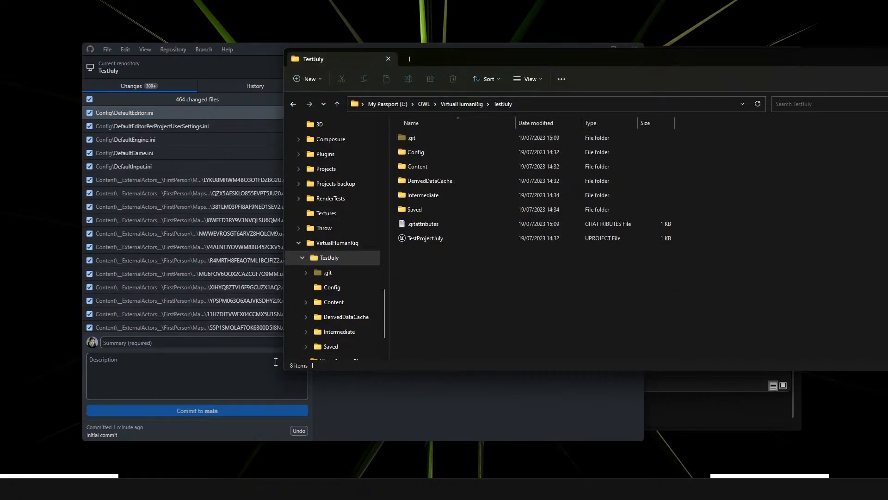
left_click(206, 377)
left_click(258, 340)
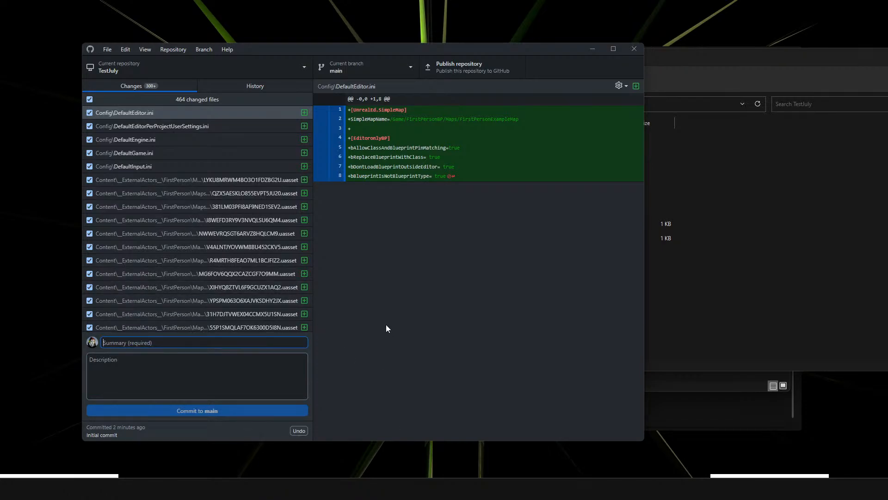
type("Initial ")
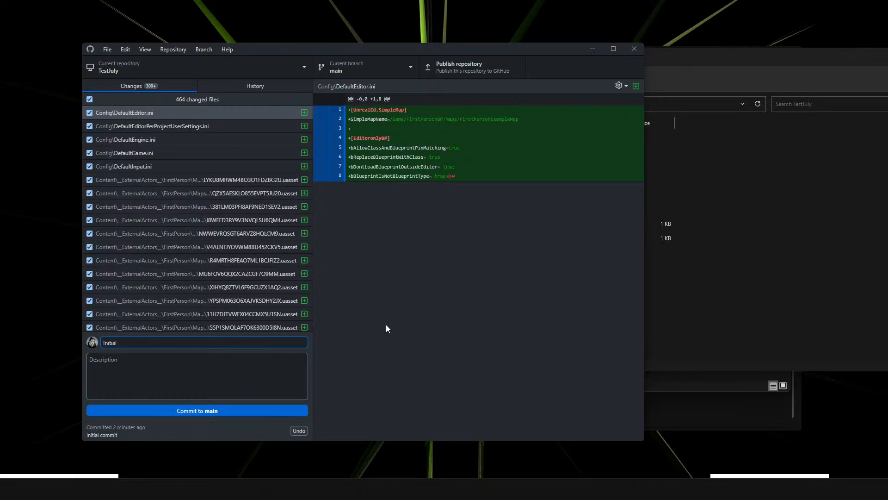
type("Copying of project")
left_click(219, 372)
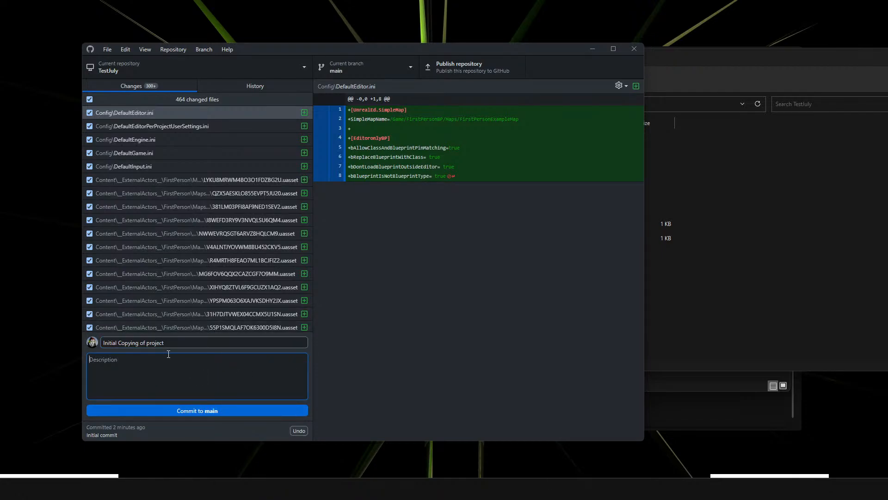
left_click(147, 343)
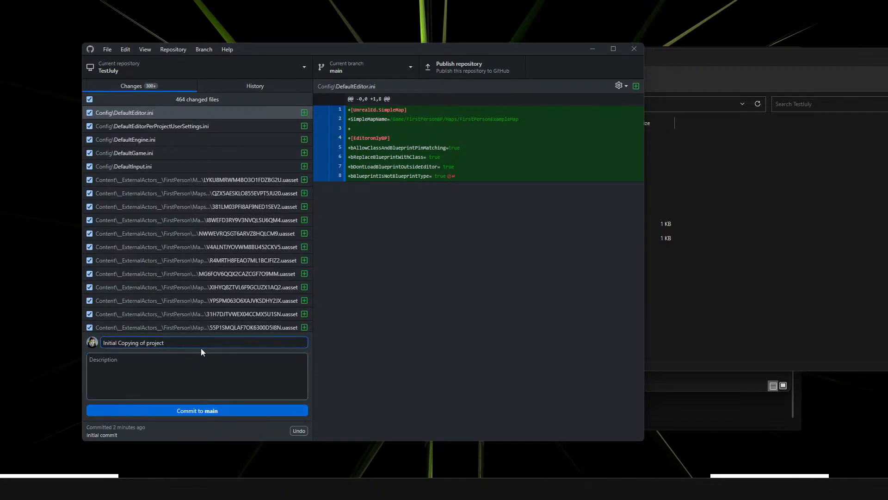
key("BackSpace")
type("P")
left_click(189, 359)
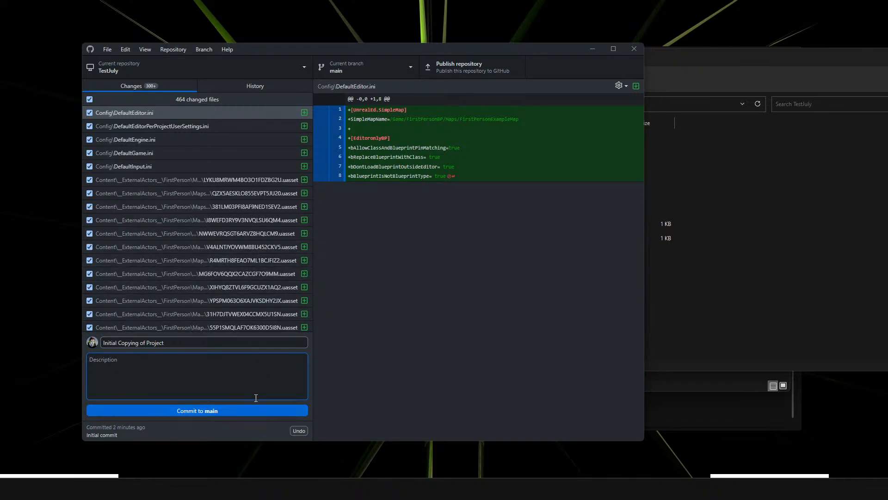
left_click(216, 408)
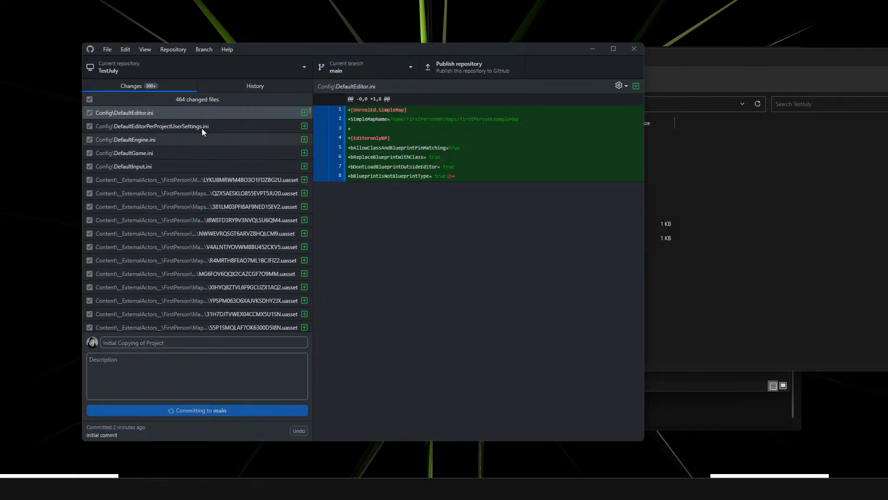
- Browse the files being committed, reposition the TestJuly Explorer window and return to GitHub Desktop
scroll(224, 133, "down", 10)
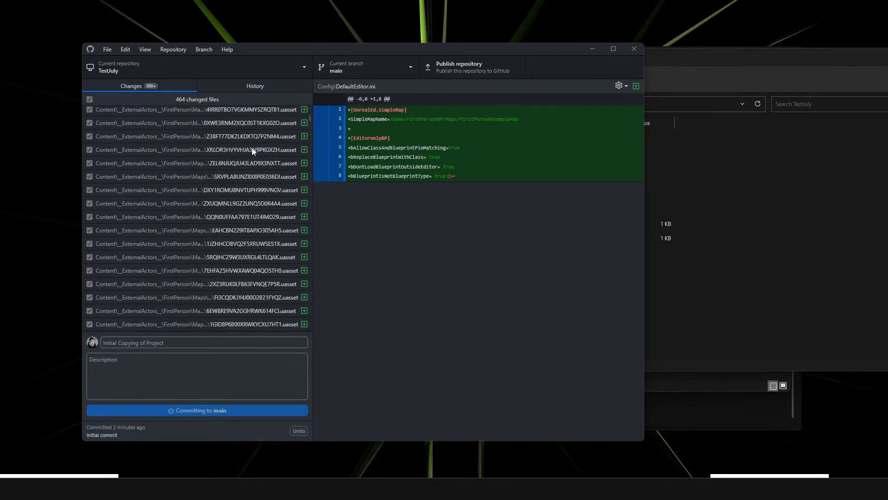
scroll(252, 150, "down", 5)
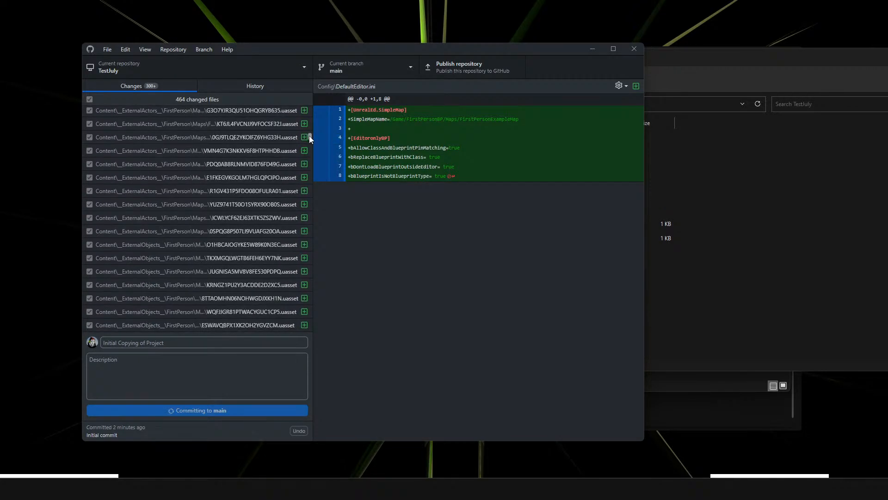
left_click_drag(309, 136, 309, 105)
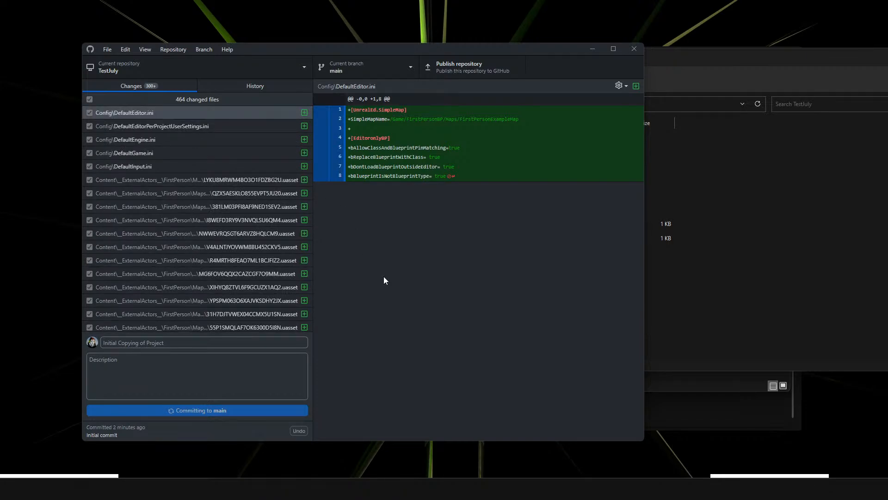
left_click_drag(810, 58, 715, 46)
left_click(445, 393)
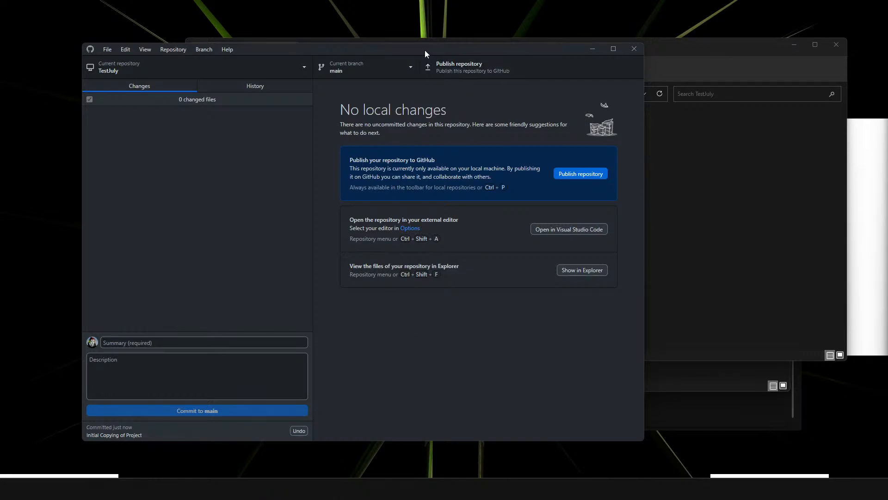
- Shift the GitHub Desktop window aside and compare the "Initial Copying of Project" and "Initial commit" entries in the commit history
left_click_drag(424, 49, 401, 49)
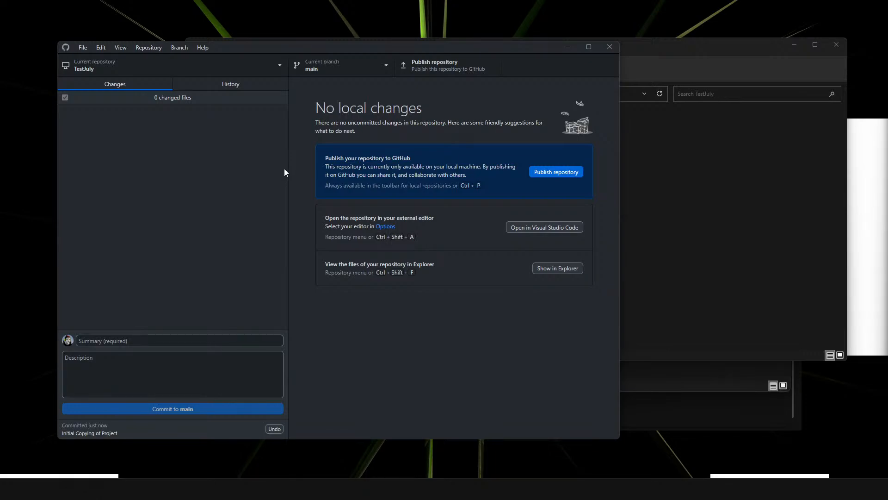
left_click(227, 87)
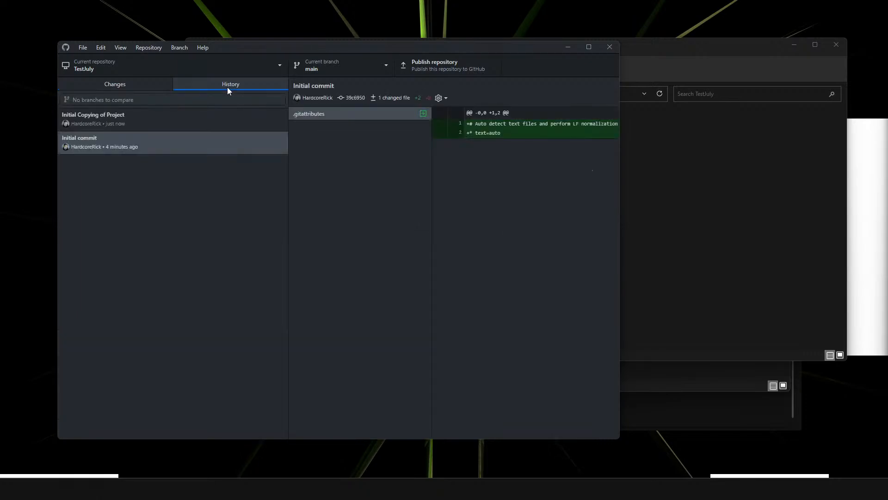
left_click(147, 124)
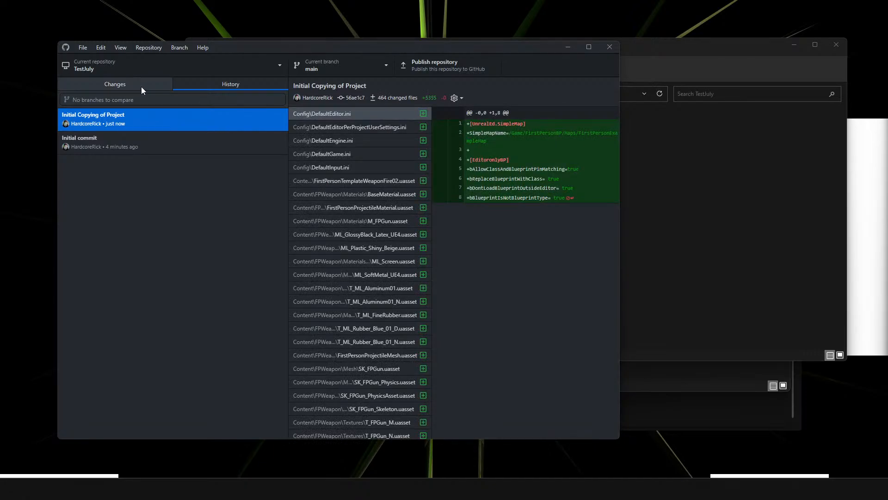
left_click(129, 148)
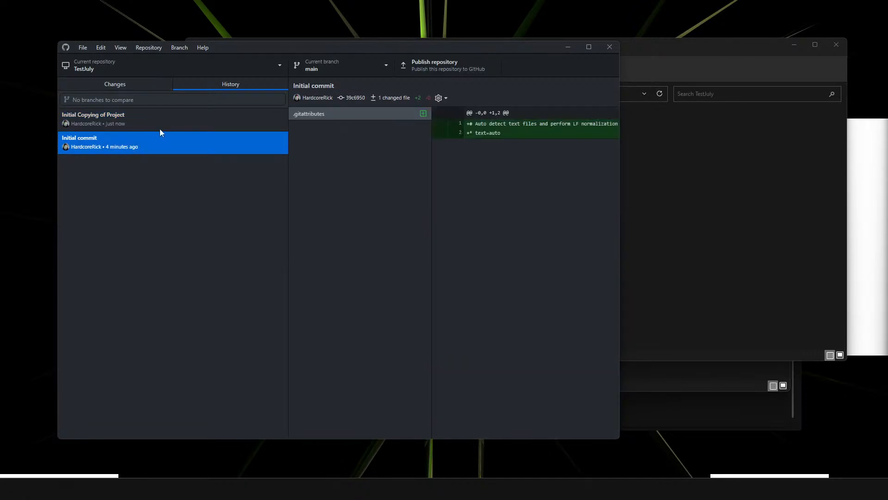
left_click(152, 126)
left_click(144, 145)
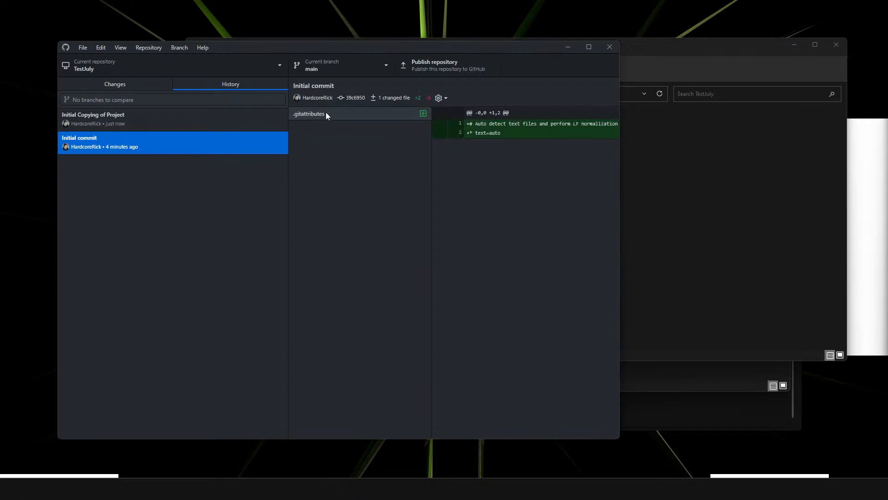
- Alternate between the "Initial commit" and "Initial Copying of Project" history entries, and show the actions available for "Initial Copying of Project"
left_click(158, 117)
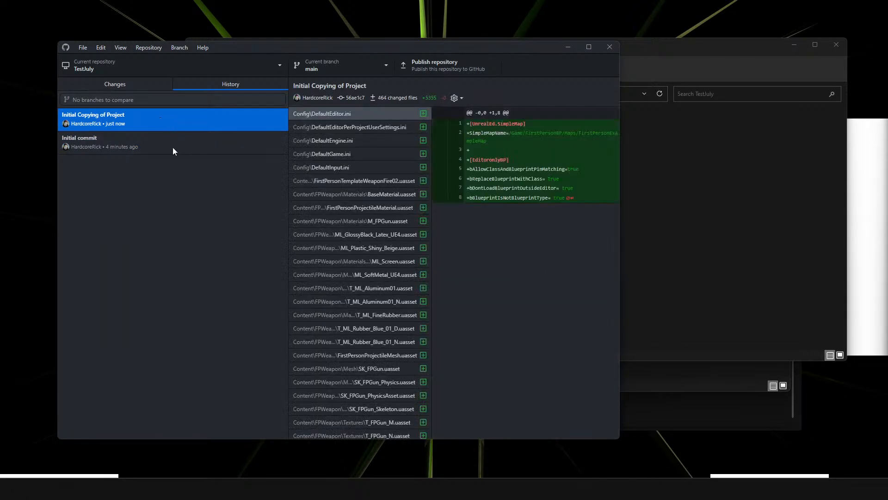
left_click(171, 147)
left_click(150, 125)
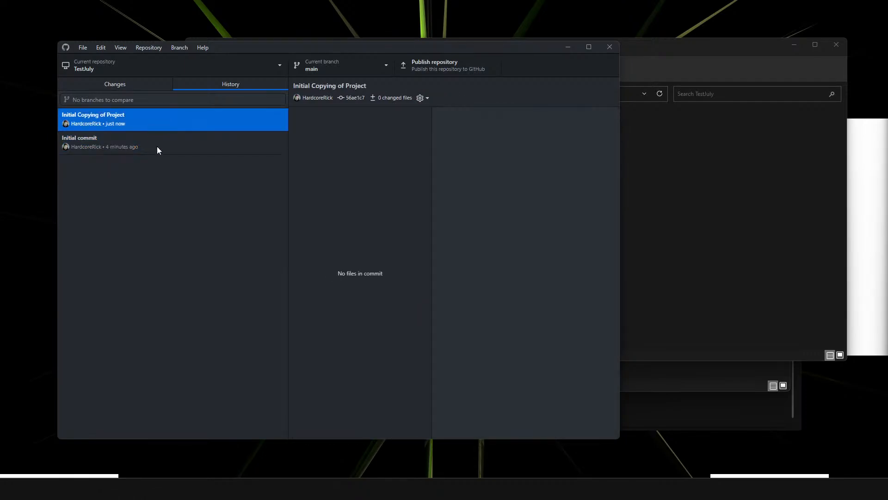
left_click(159, 148)
left_click(141, 118)
right_click(153, 113)
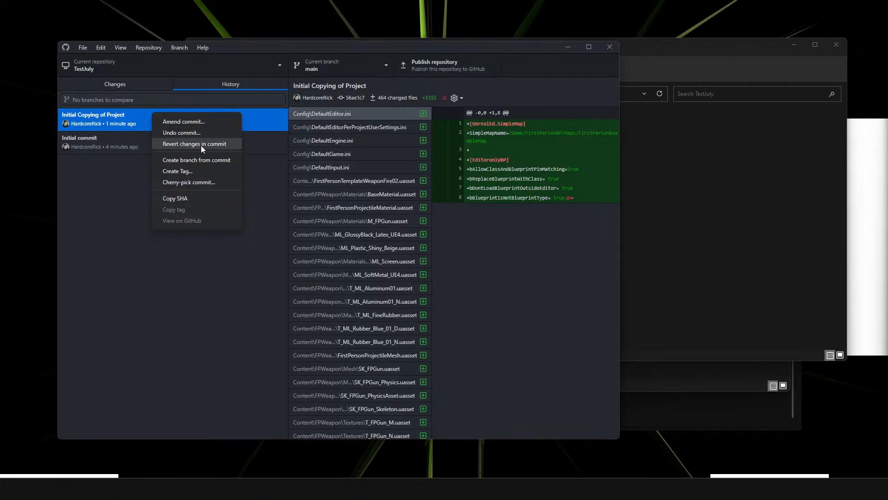
- Compare the TestJuly folder contents with the commit history and pending changes in GitHub Desktop, and select the TestProjectJuly project file
left_click(777, 226)
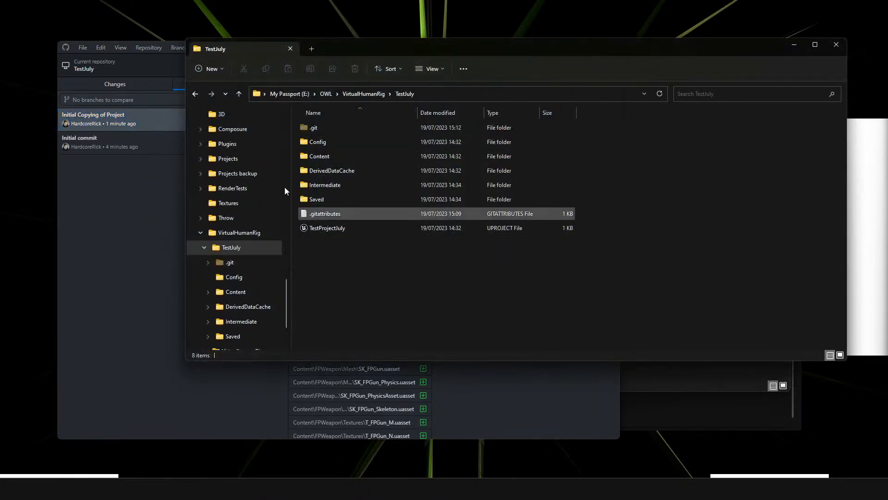
left_click(124, 237)
left_click(693, 279)
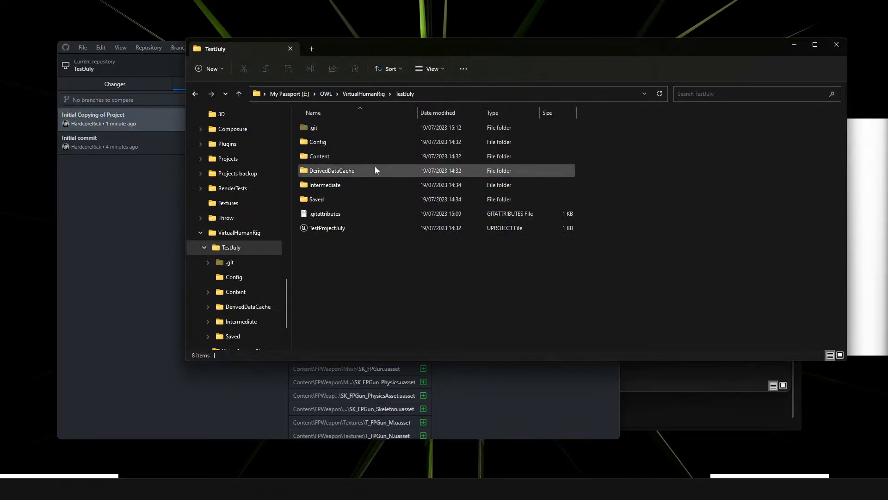
left_click(125, 245)
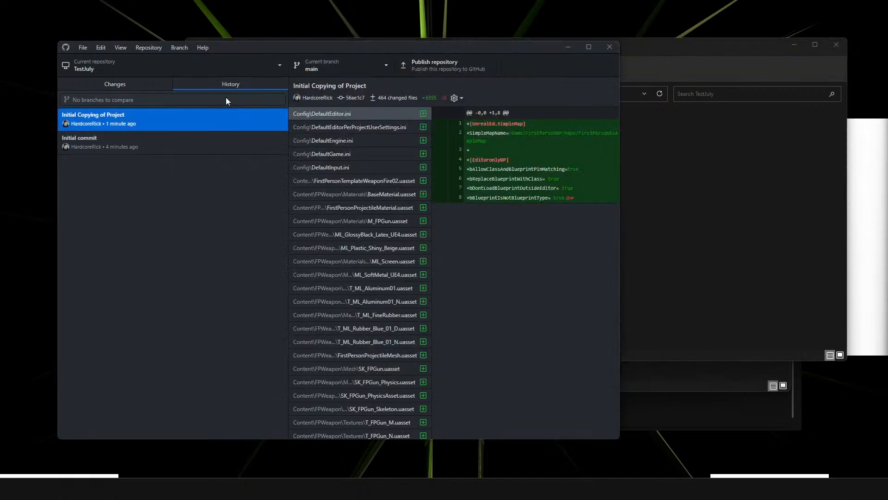
left_click(107, 86)
left_click(651, 297)
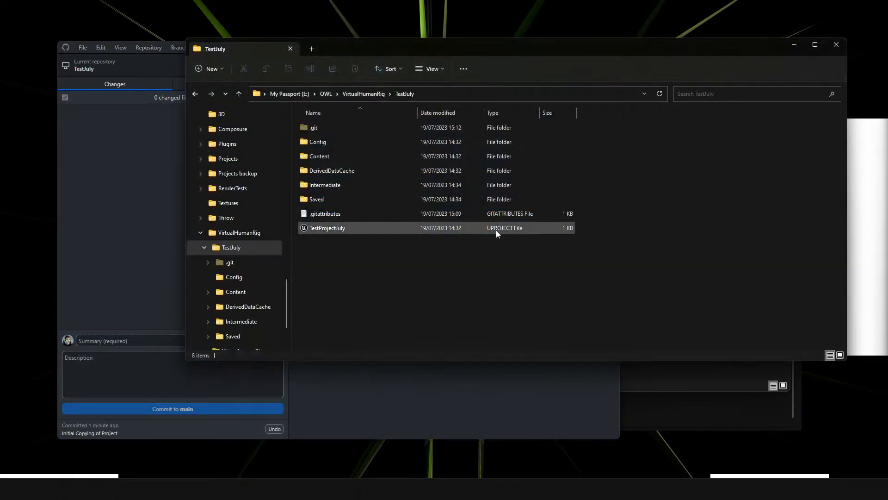
left_click(360, 229)
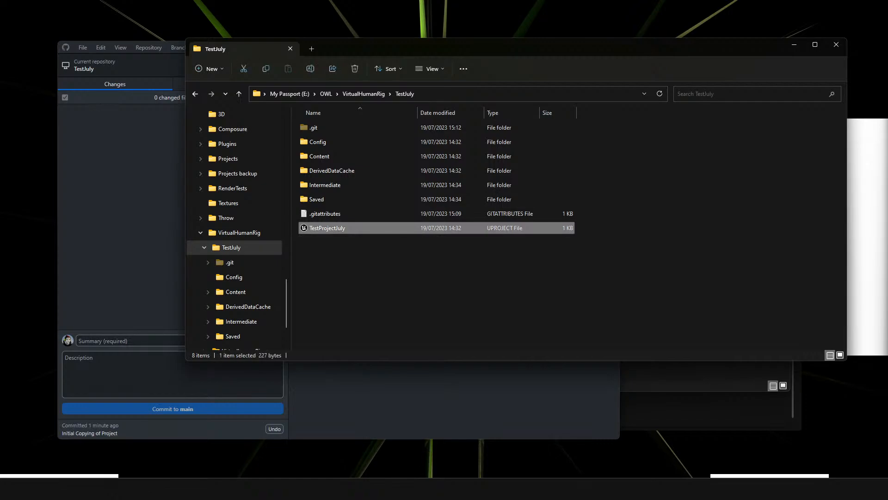
- Try to open TestProjectJuly from the Epic Games Launcher library, and return to the TestJuly folder in Explorer
left_click(525, 488)
double_click(715, 290)
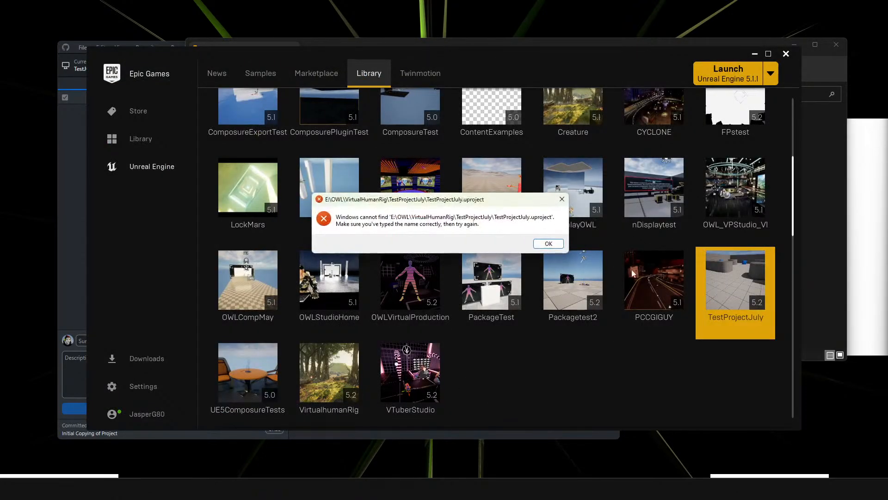
left_click(562, 200)
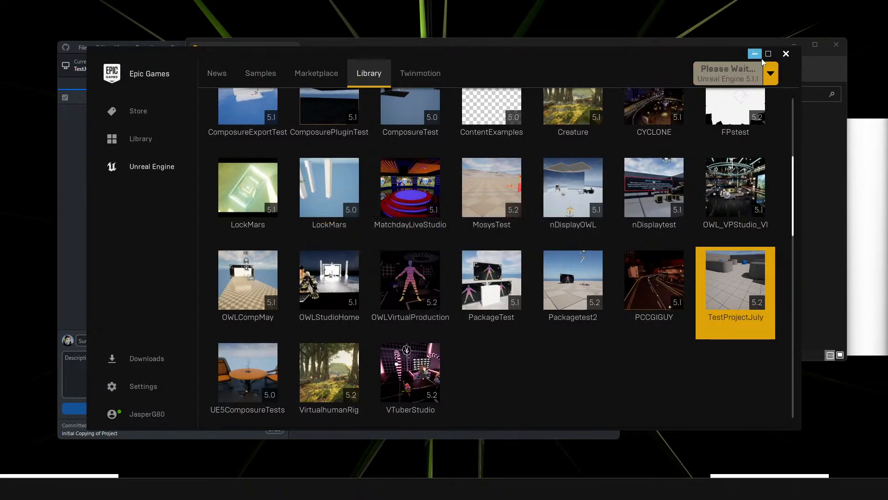
left_click(813, 188)
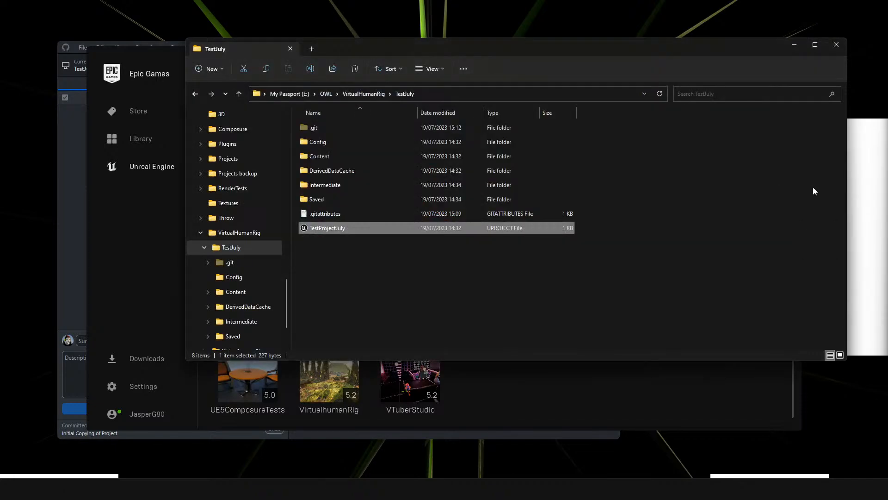
- Open the TestProjectJuly project file from the TestJuly folder in Unreal Editor and view the First Person Template level
double_click(331, 228)
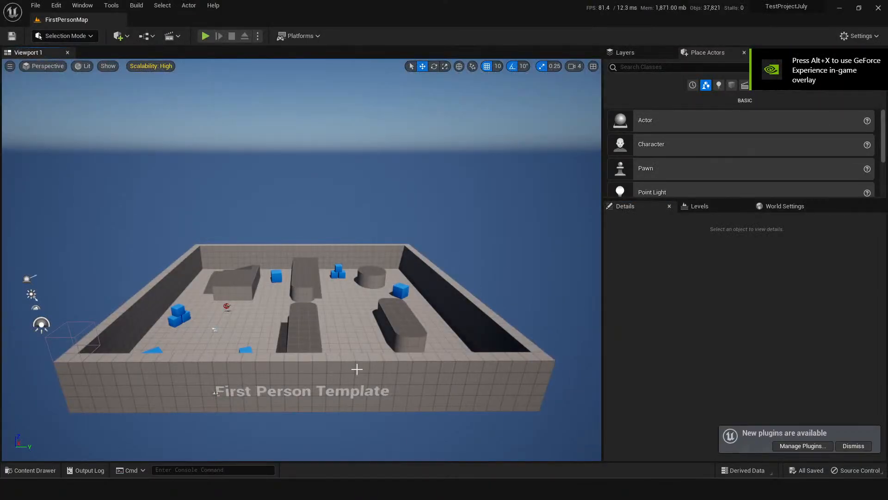
left_click_drag(356, 369, 393, 220)
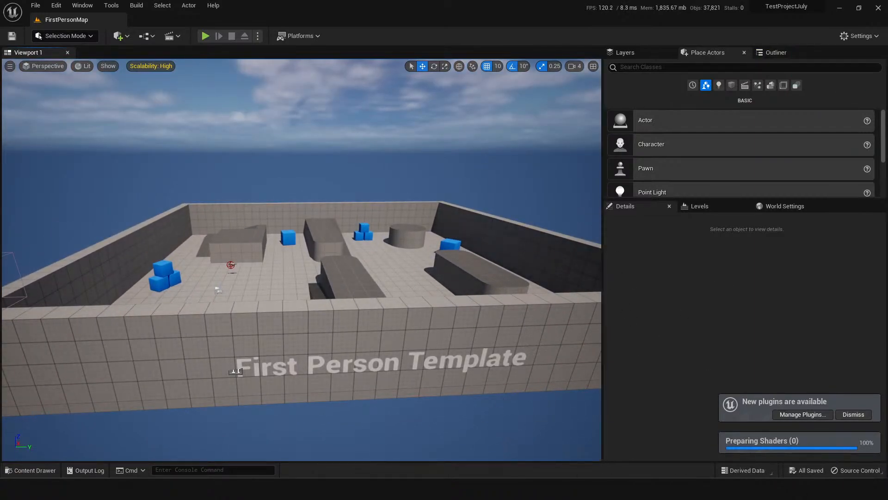
- Check the changed files in GitHub Desktop against the open Unreal level, and return to Unreal Editor without committing
key("alt+Tab")
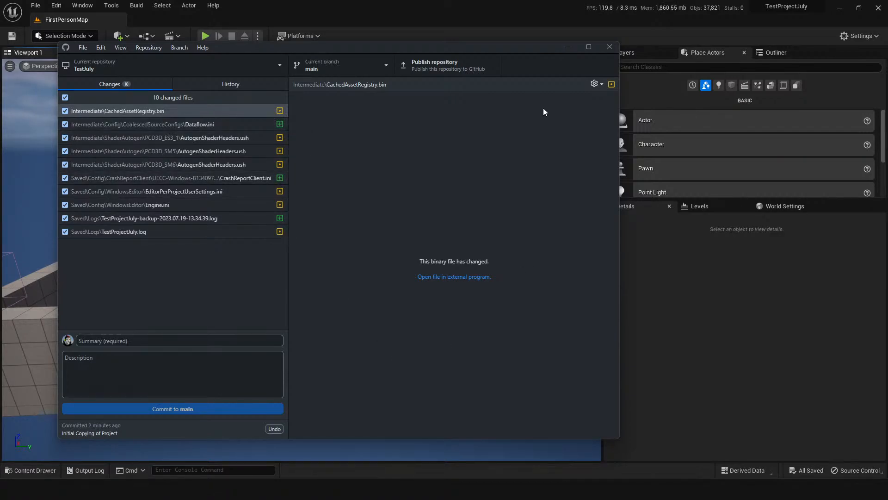
left_click(507, 19)
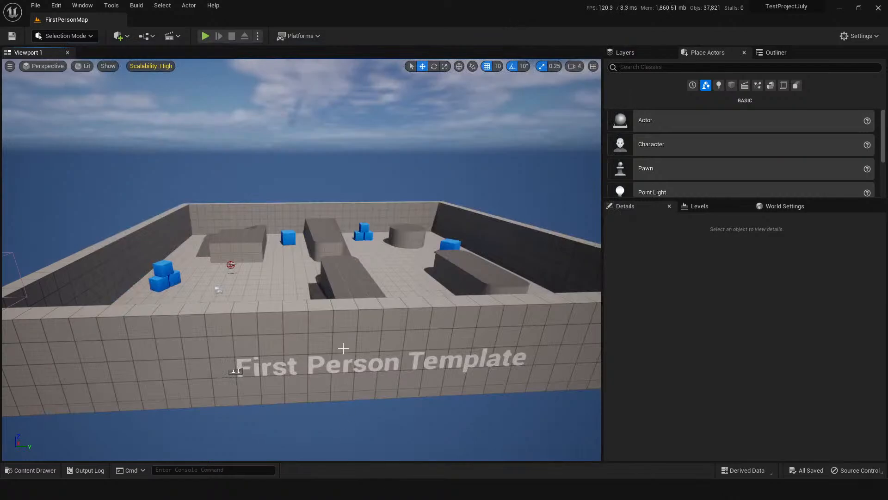
left_click_drag(325, 258, 367, 231)
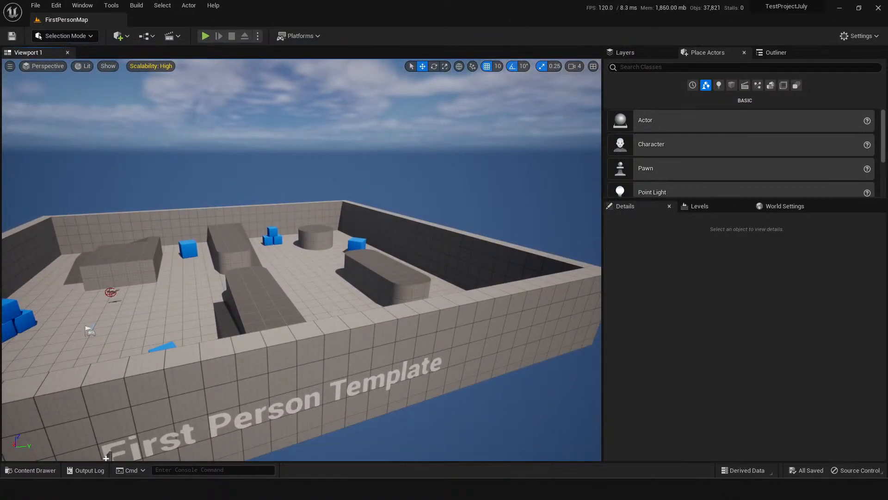
key("alt+Tab")
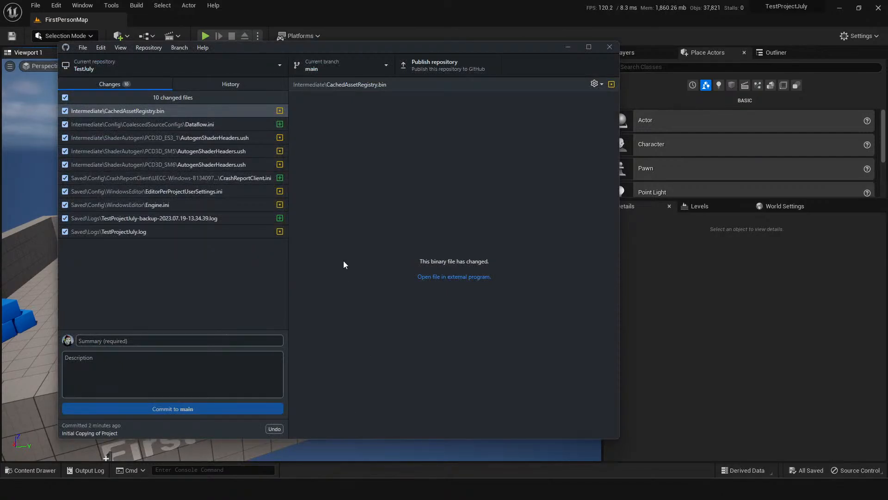
left_click(208, 340)
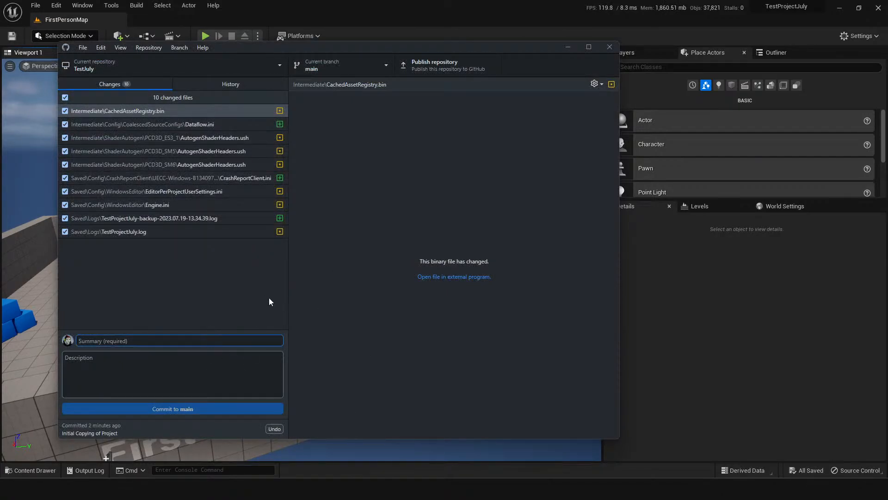
left_click(570, 49)
- Show the project's root Content folder in Unreal's Content Drawer
mouse_move(296, 271)
left_mouse_down()
mouse_move(289, 319)
mouse_move(296, 271)
left_mouse_up()
key("ctrl+space")
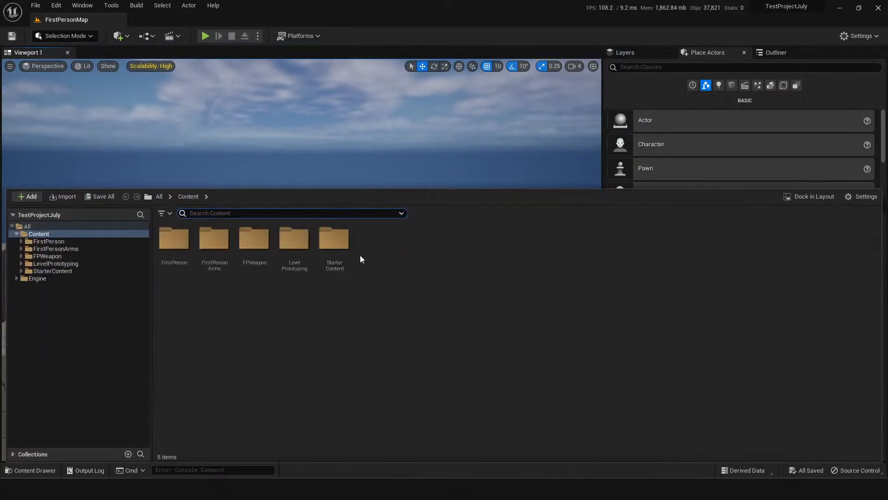
left_click(48, 233)
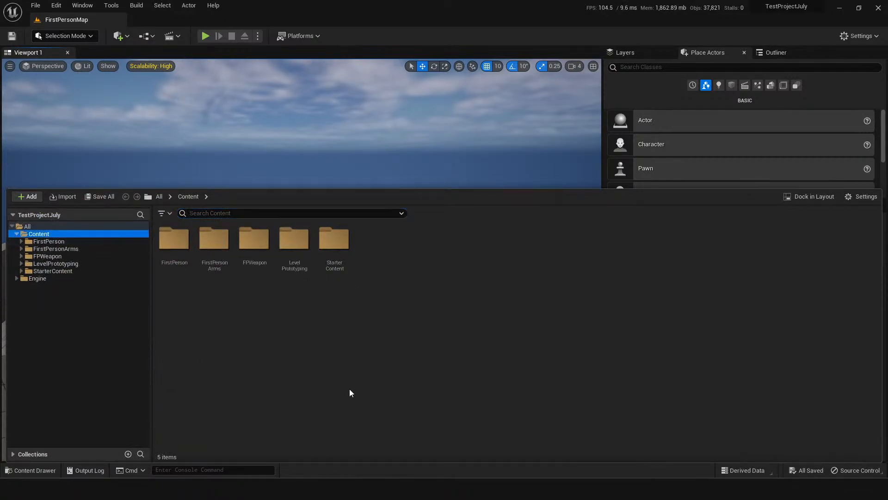
- Move the VirtualHumanRig Explorer window aside, inspect OEFI-REdesignSample2.FBX up close in 3D Viewer, and close the viewer
mouse_move(291, 458)
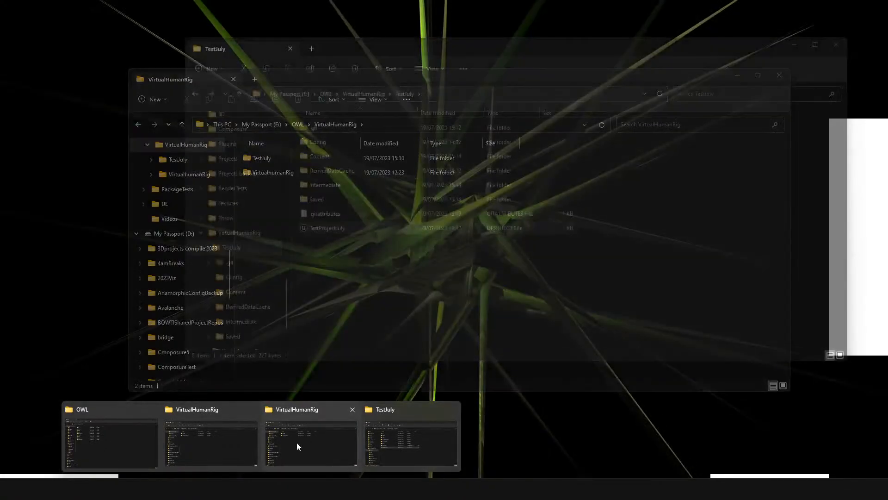
left_click(296, 443)
left_click_drag(448, 82, 887, 312)
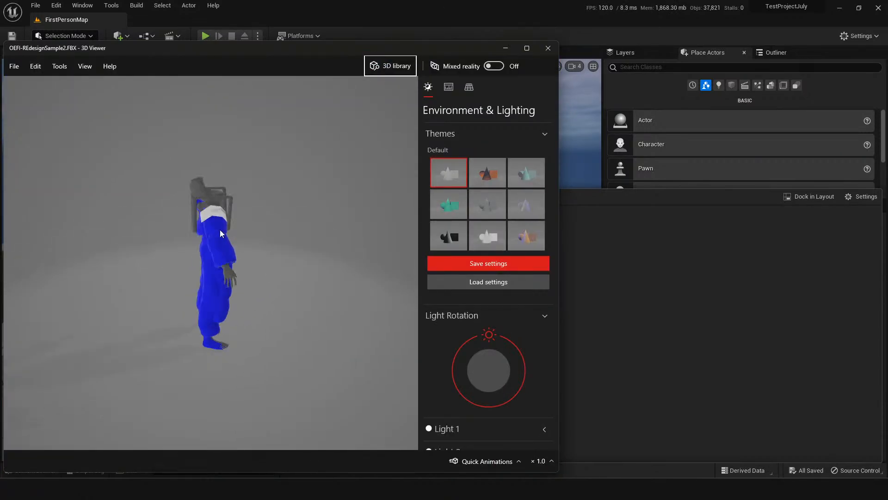
scroll(221, 229, "up", 5)
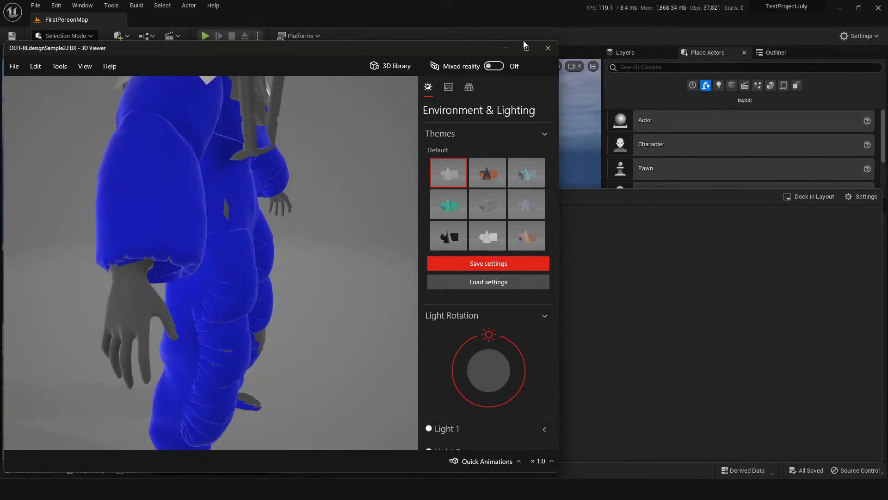
left_click(548, 47)
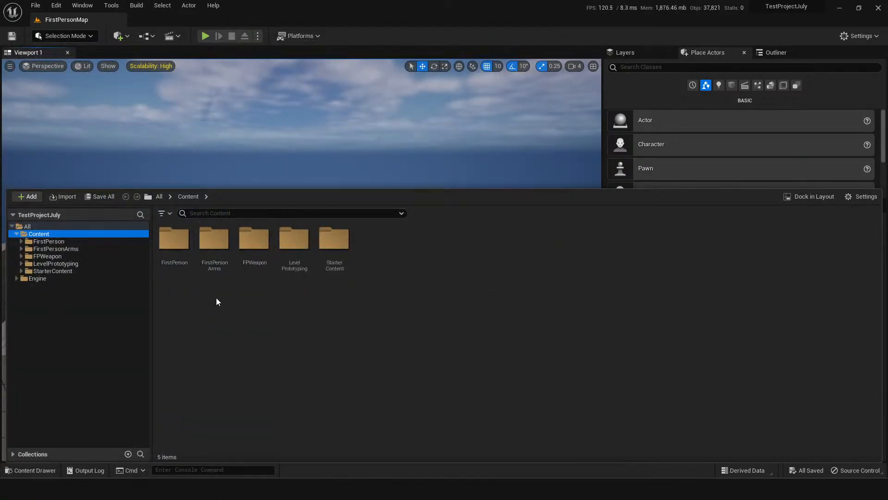
- Create a new folder named "FBxs" in the Unreal project's Content folder
left_click(218, 306)
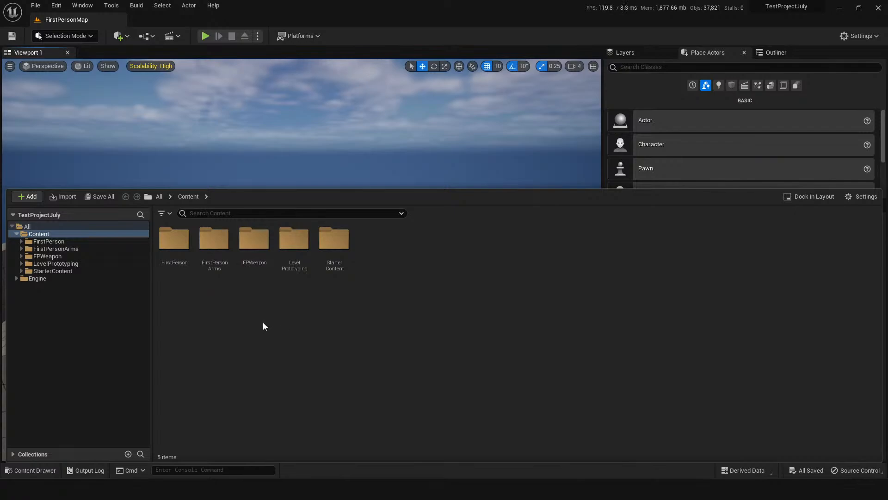
right_click(235, 311)
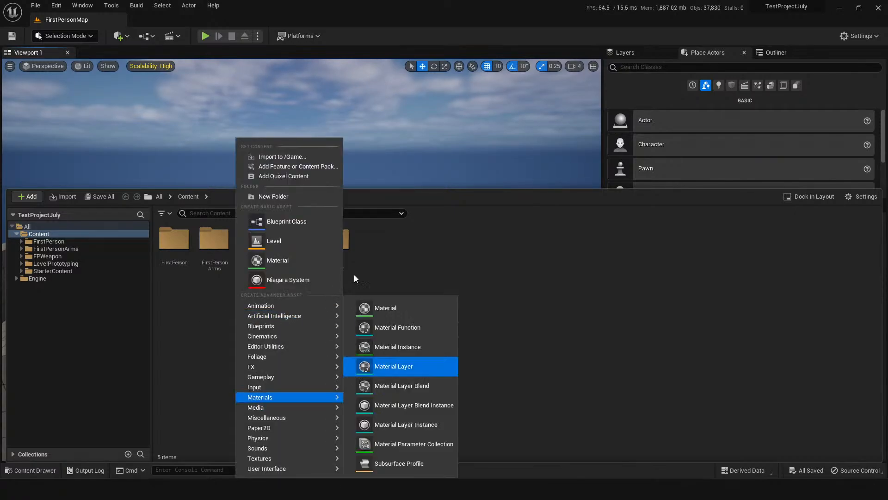
left_click(288, 198)
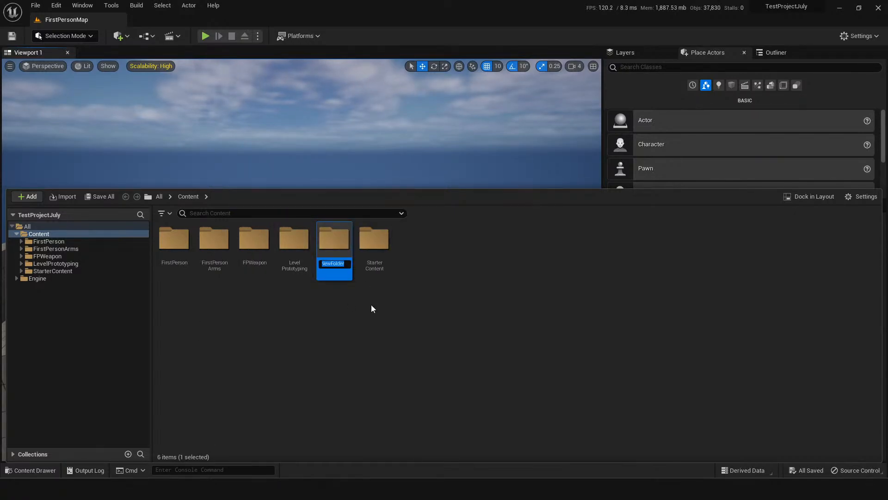
type("FBxs")
key("Return")
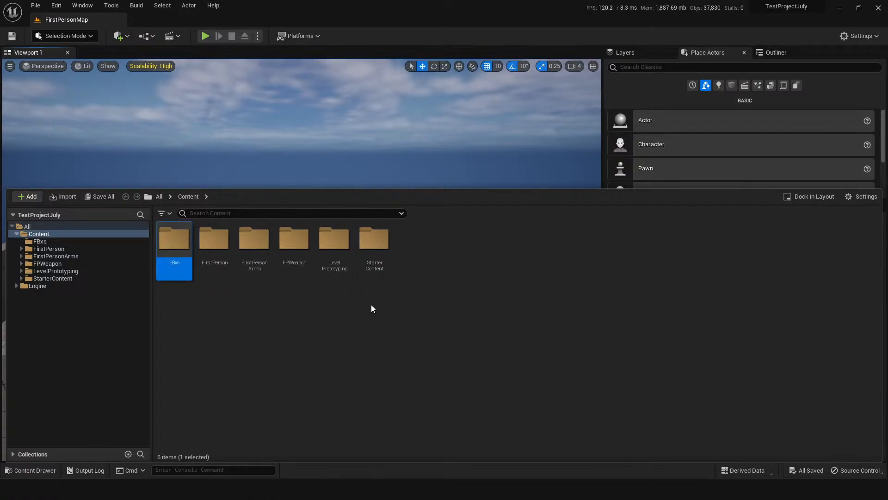
- Import OEFI-REdesignSample2 into the FBxs folder as a static mesh with the default options and new materials, and save all assets
double_click(160, 238)
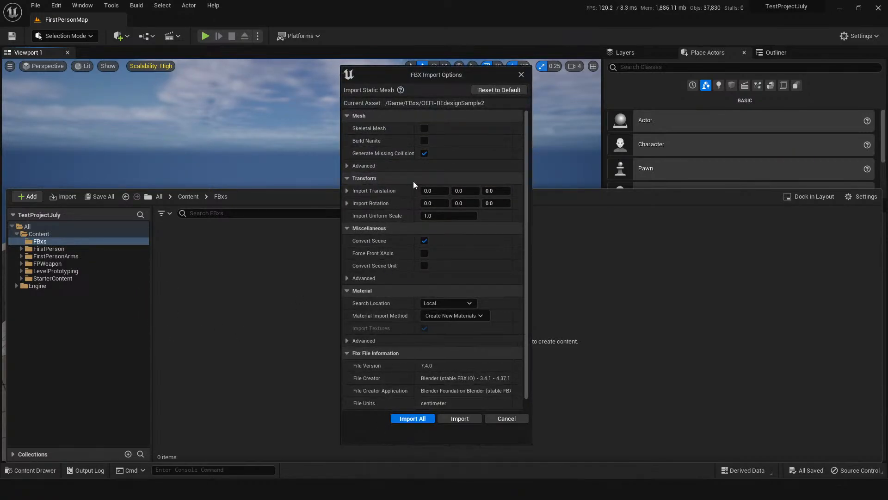
scroll(413, 182, "down", 1)
left_click(459, 419)
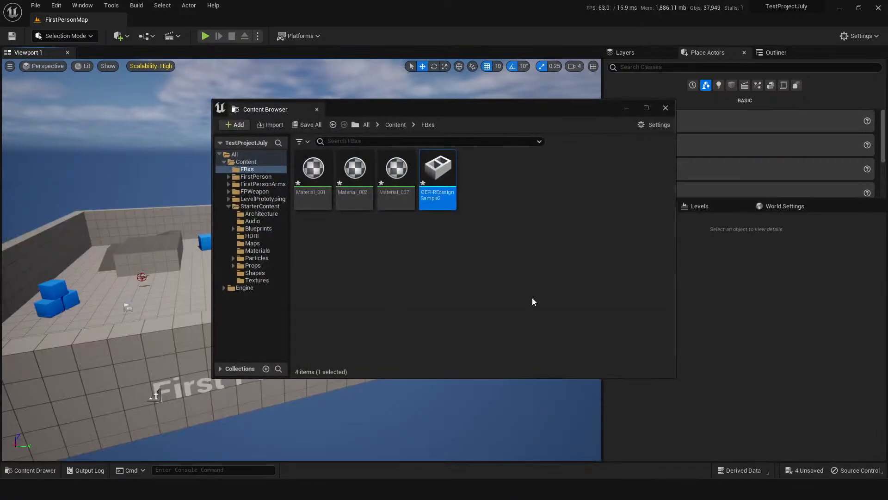
left_click(478, 248)
key("ctrl+shift+s")
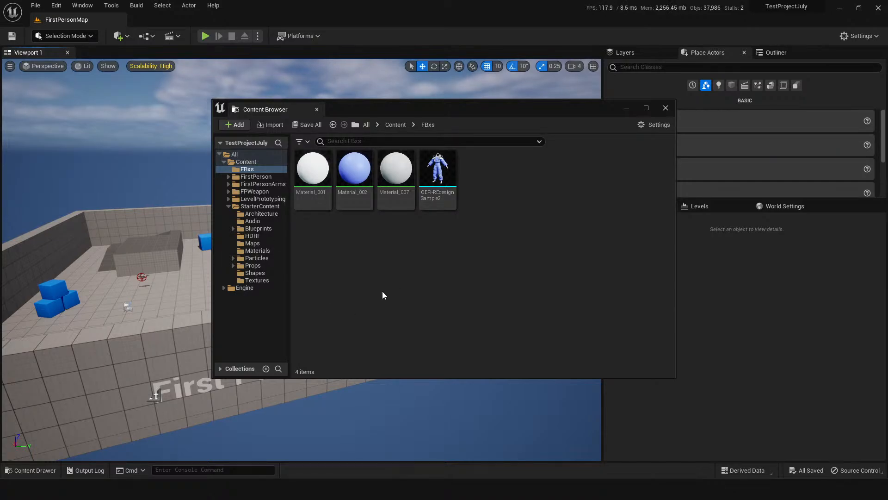
- Switch to GitHub Desktop and examine the changes to CrashReportClient.ini, EditorPerProjectUserSettings.ini, Engine.ini and CachedAssetRegistry.bin
left_click(374, 490)
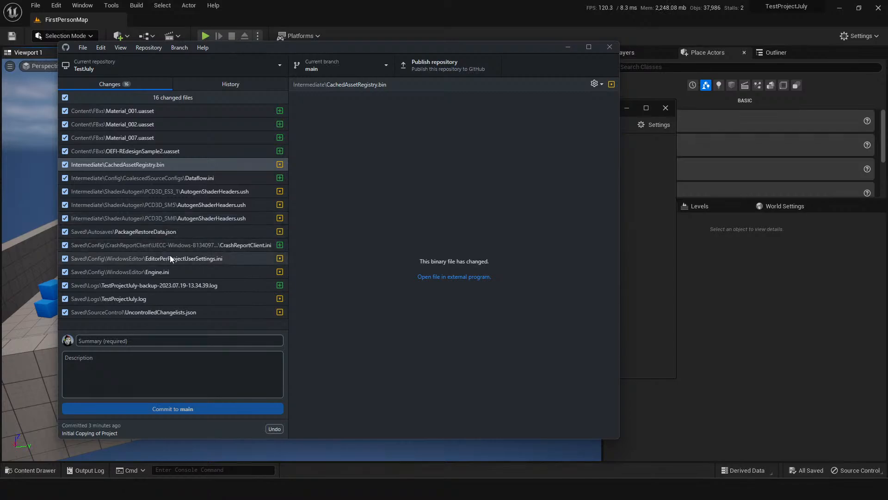
left_click(156, 245)
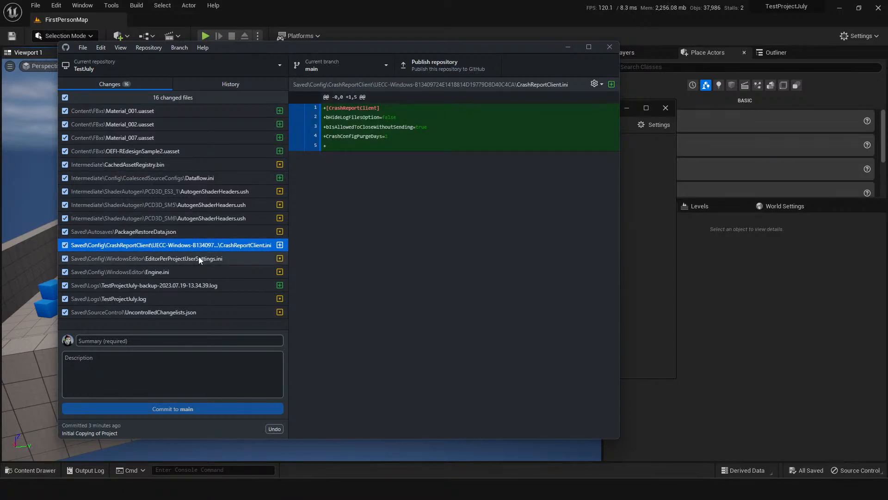
left_click(198, 258)
left_click(167, 271)
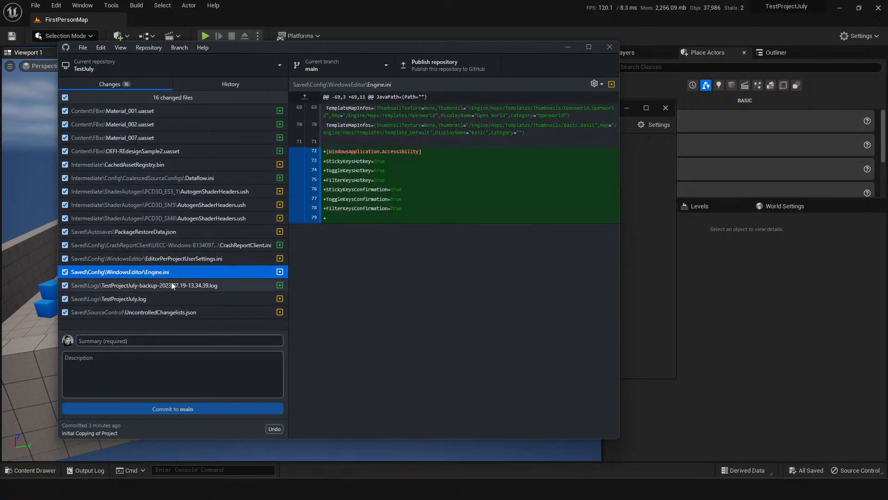
left_click(124, 165)
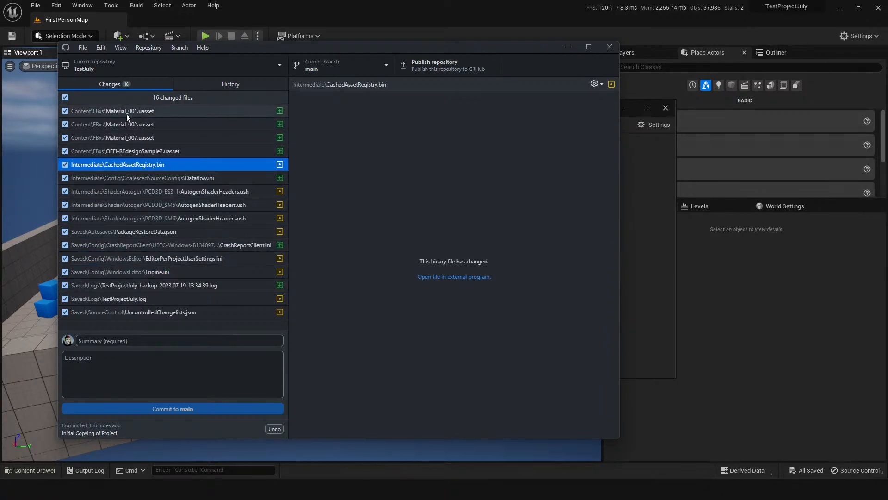
- Compare the listed changes with the FBxs assets in Unreal's Content Browser and view the change to OEFI-REdesignSample2.uasset
left_click_drag(230, 45, 357, 229)
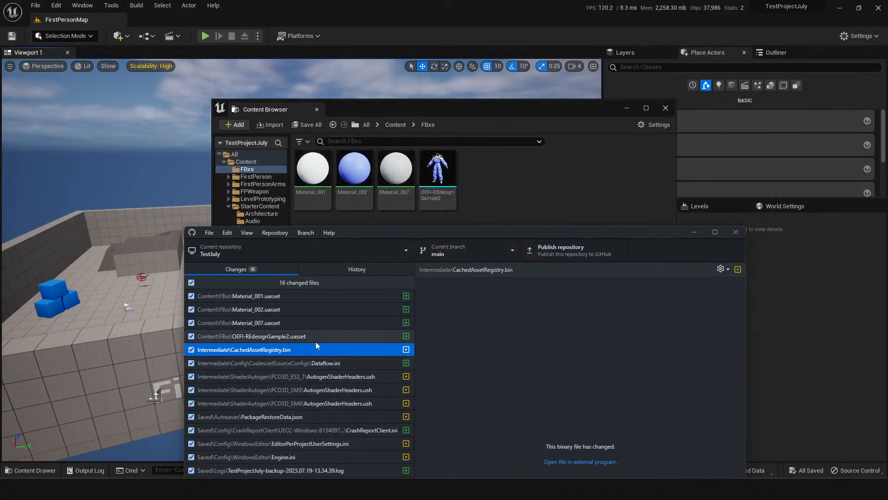
left_click(293, 333)
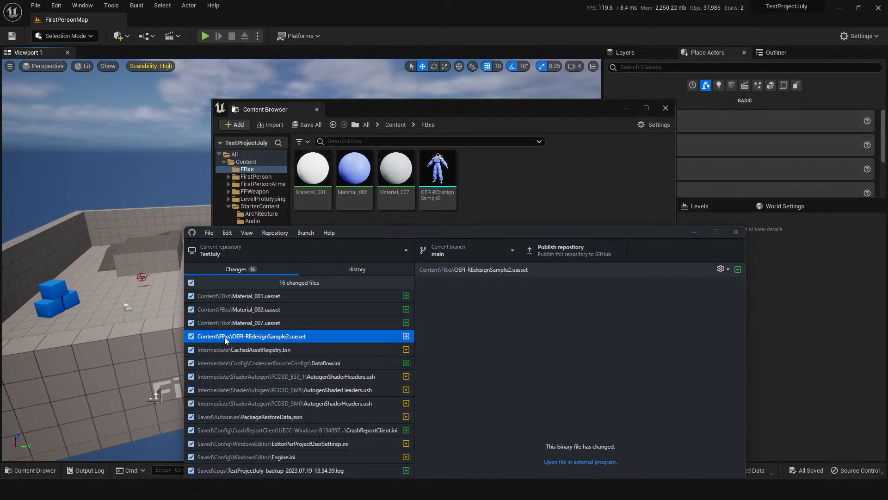
left_click_drag(428, 235, 527, 51)
- Commit all changed files to main with the summary "Imported Character"
left_click(376, 345)
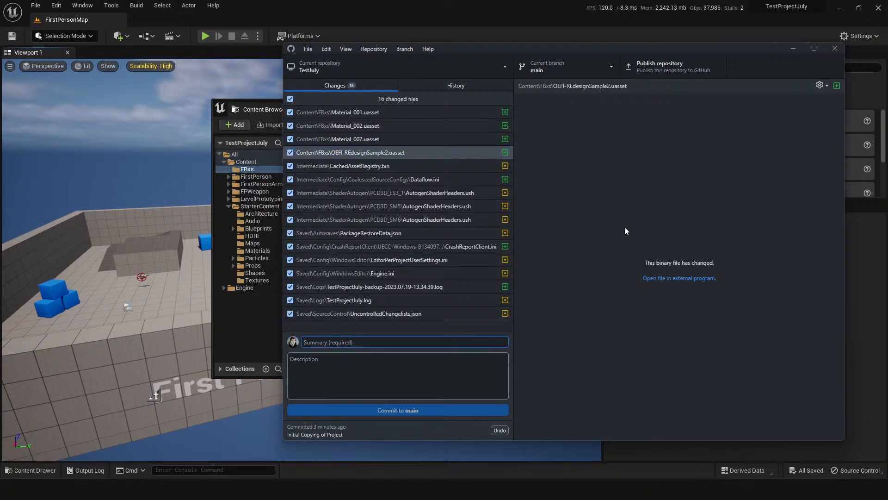
type("Imported character")
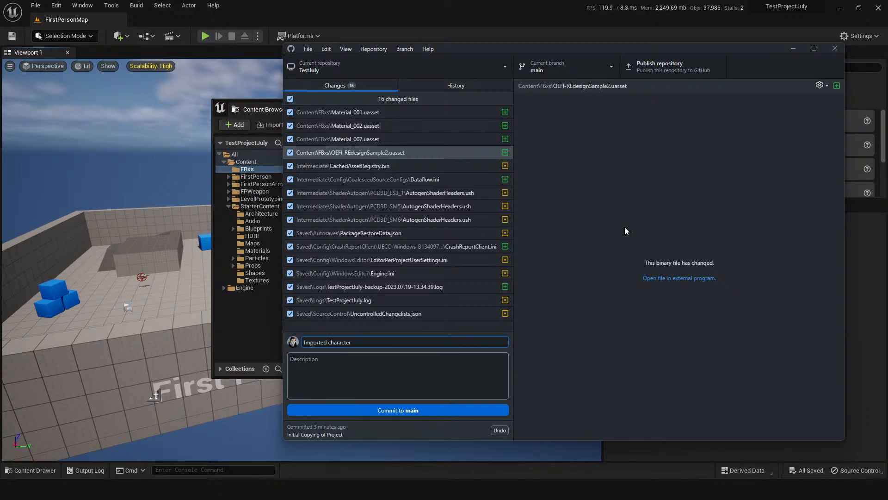
key("BackSpace")
type("C")
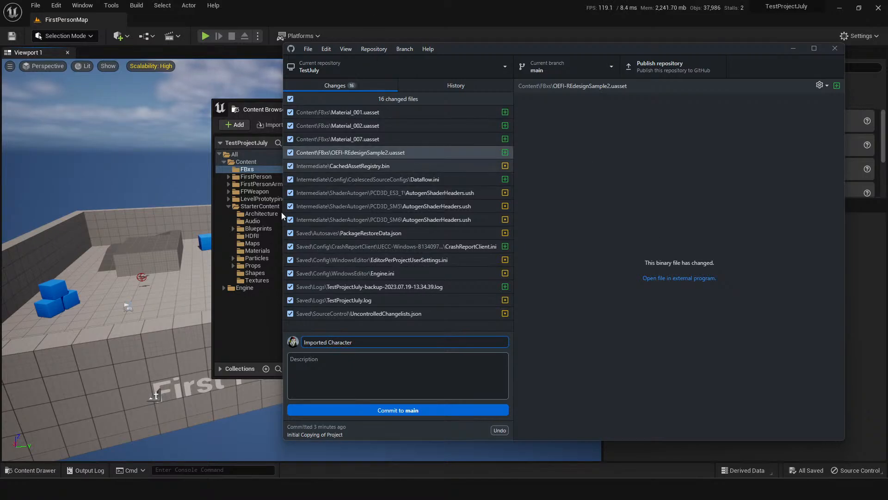
left_click(423, 411)
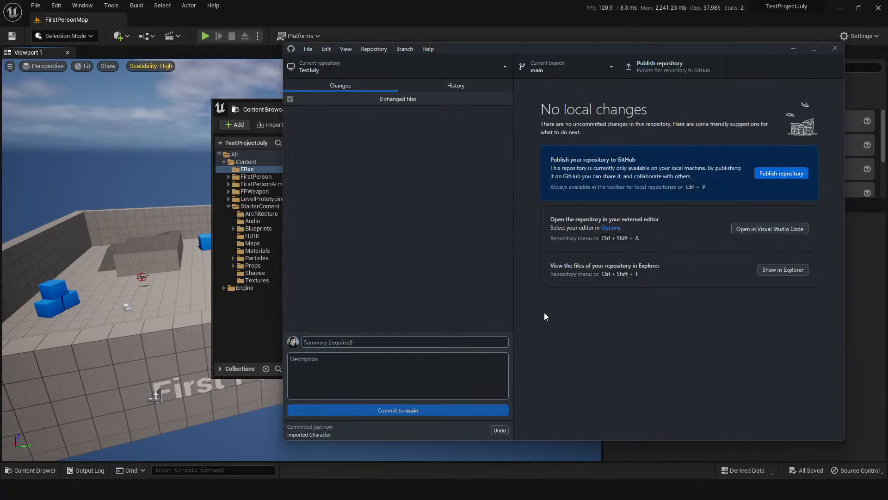
- Check the FBxs folder in Unreal and review the Imported Character commit in GitHub Desktop's history
left_click(231, 343)
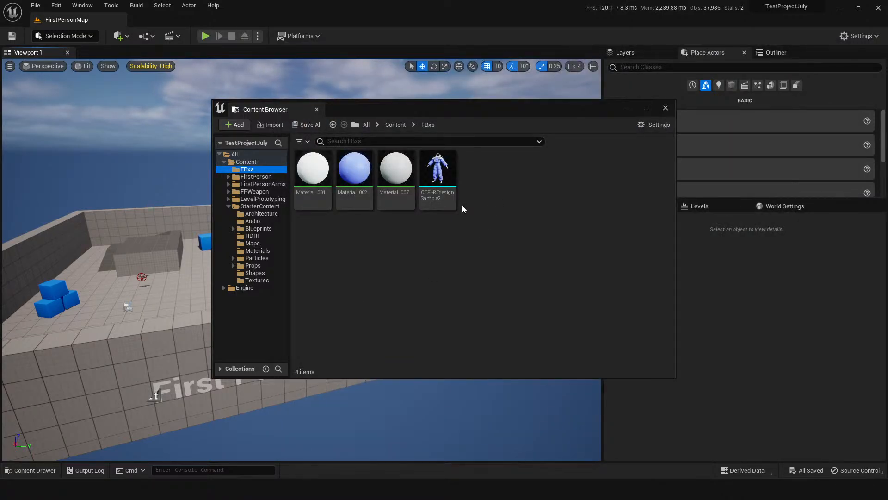
key("alt+Tab")
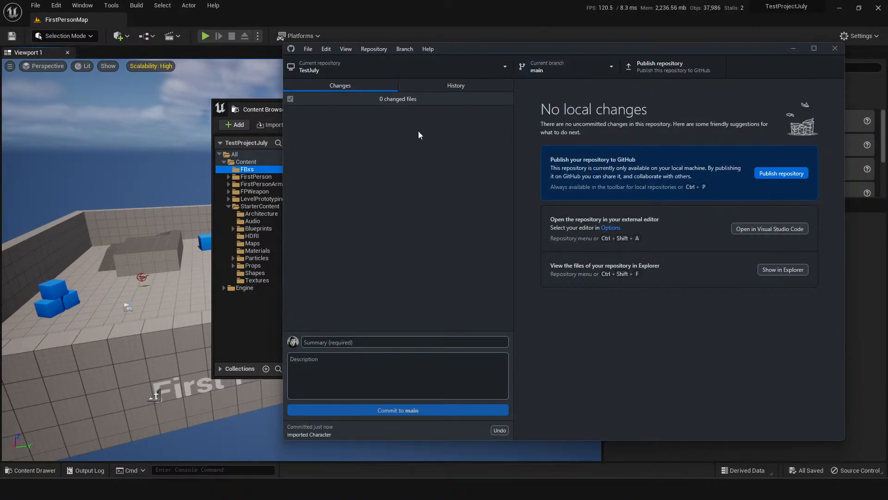
left_click(451, 86)
left_click(335, 125)
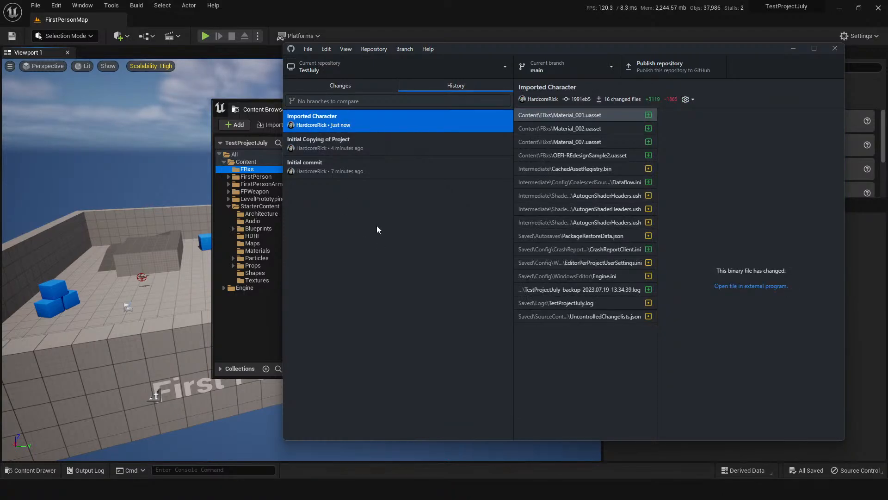
- Switch to Unreal Engine, close its Content Browser window and exit the editor
left_click(251, 327)
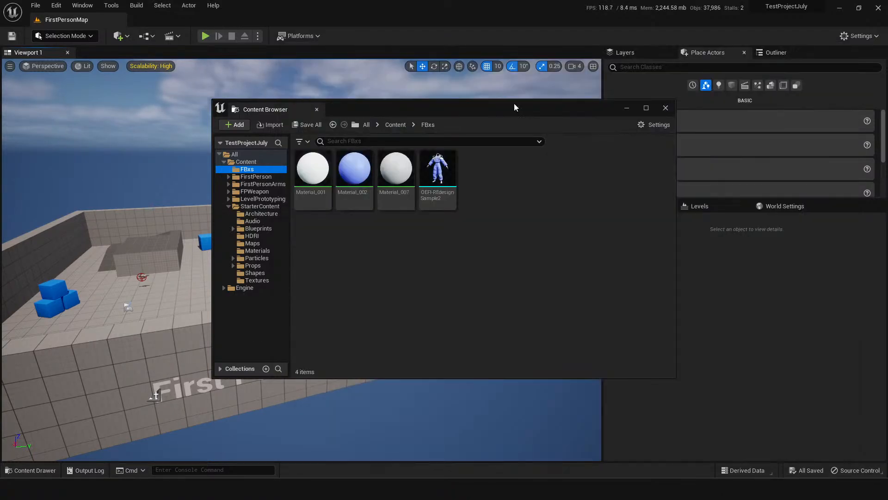
left_click(668, 108)
left_click(878, 8)
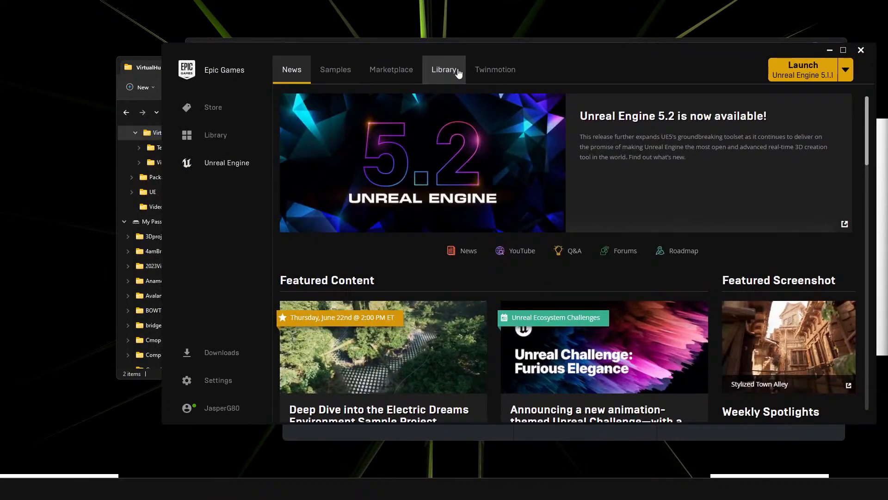
- Launch TestProjectJuly from the Unreal Engine library in the Epic Games Launcher and minimize the launcher
left_click(449, 70)
scroll(764, 373, "down", 6)
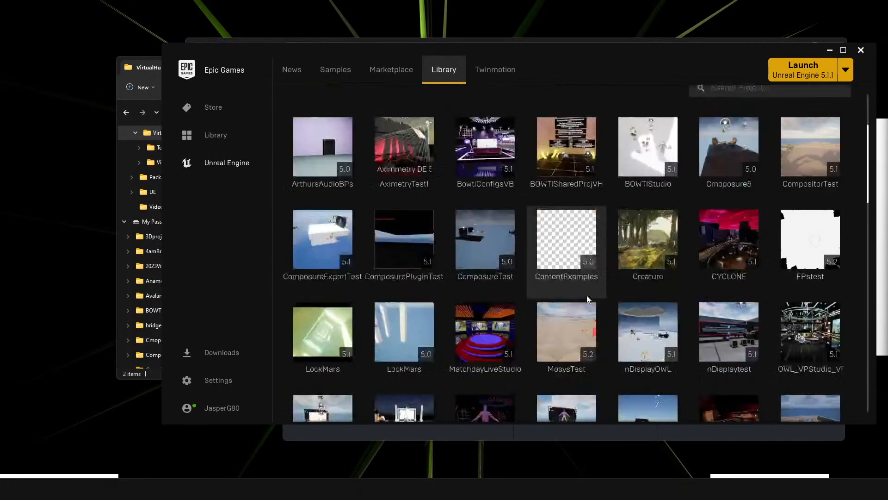
double_click(796, 310)
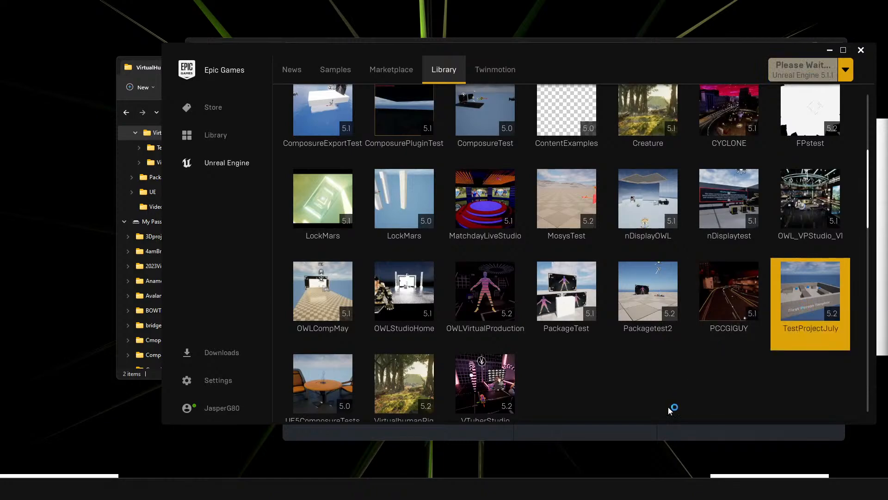
left_click(829, 50)
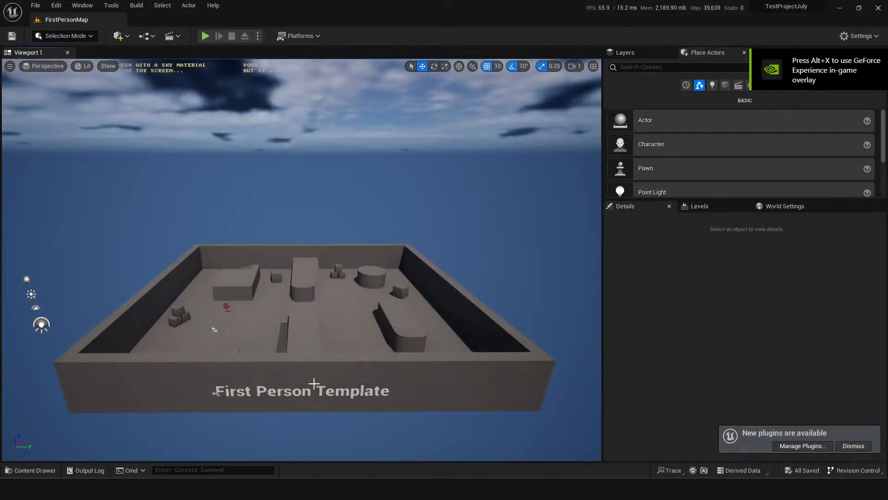
- Place the OEFI-REdesignSample2 static mesh from the FBxs folder in the level and make two copies of it nearby
left_click_drag(313, 383, 335, 308)
right_click_drag(301, 319, 330, 319)
key("ctrl+space")
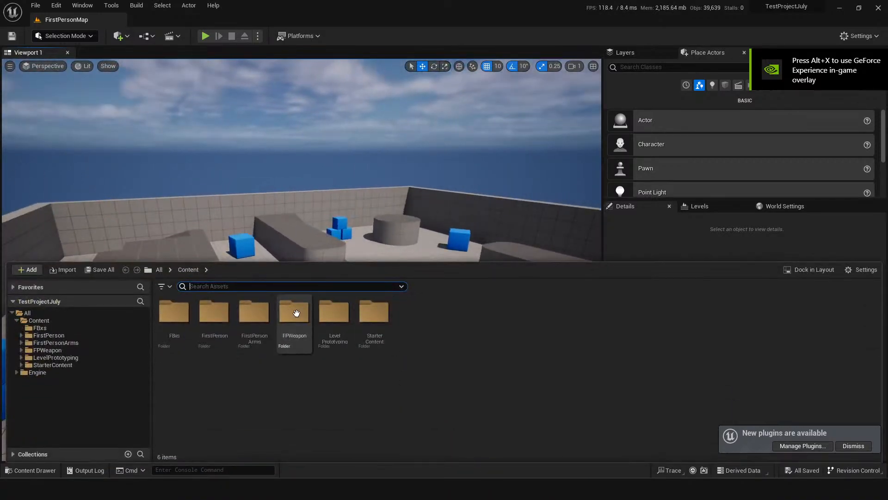
double_click(174, 313)
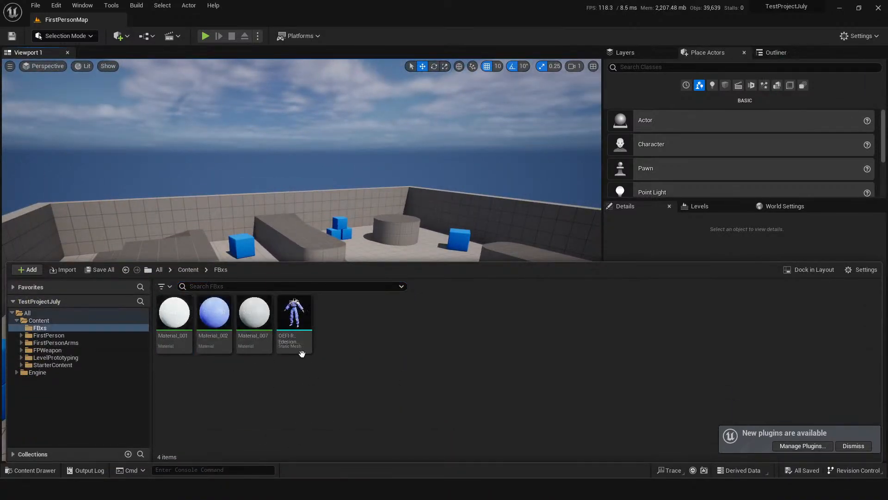
left_click(295, 320)
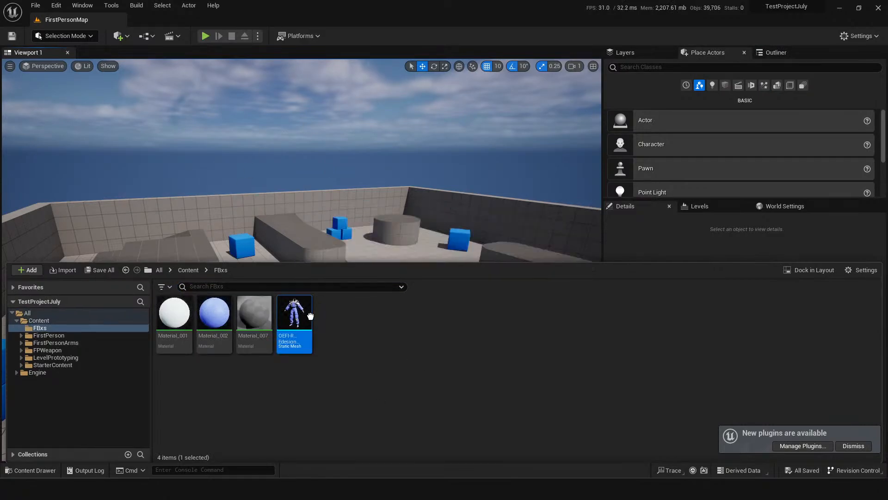
left_click_drag(310, 313, 205, 265)
right_click_drag(205, 265, 157, 287)
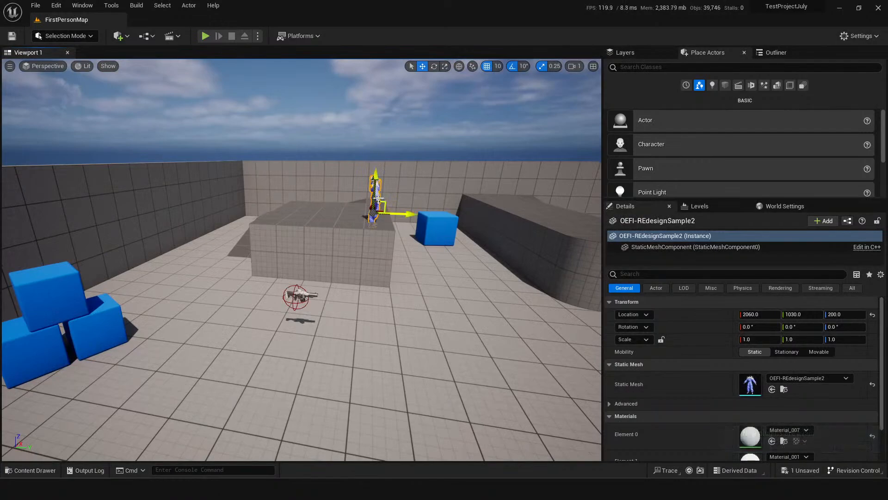
left_click_drag(383, 206, 223, 183, "alt")
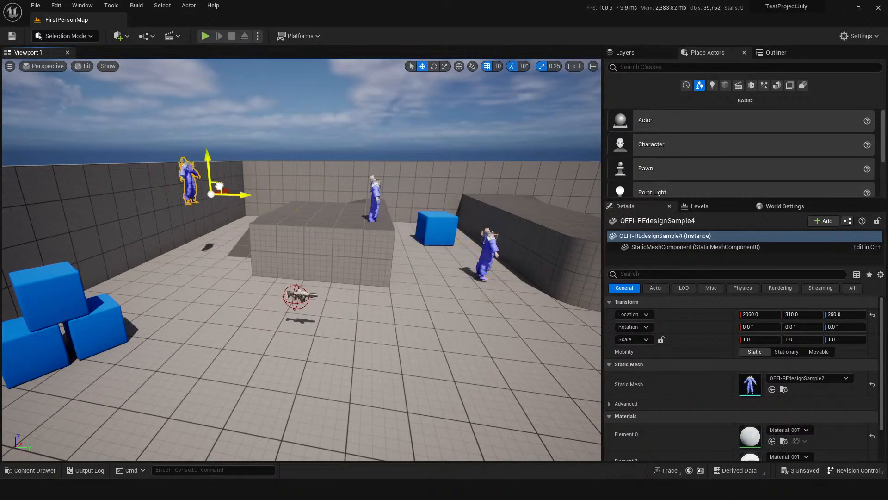
- Delete the large grey block, the floor and other structure pieces from the first-person level
left_click(300, 208)
key("Delete")
left_click(272, 173)
left_click(232, 237)
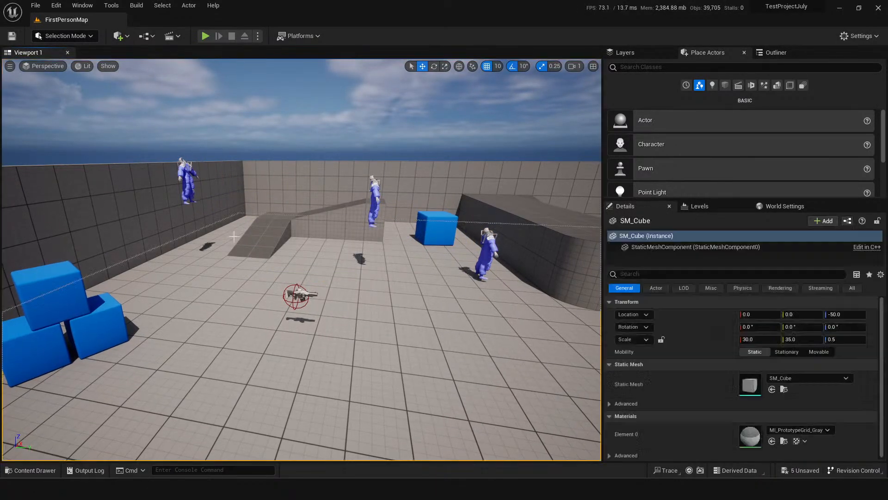
key("Delete")
left_click(259, 235)
key("Delete")
- Play the altered level, stop the session and look around the remaining geometry
right_click_drag(309, 245, 239, 44)
left_click(205, 36)
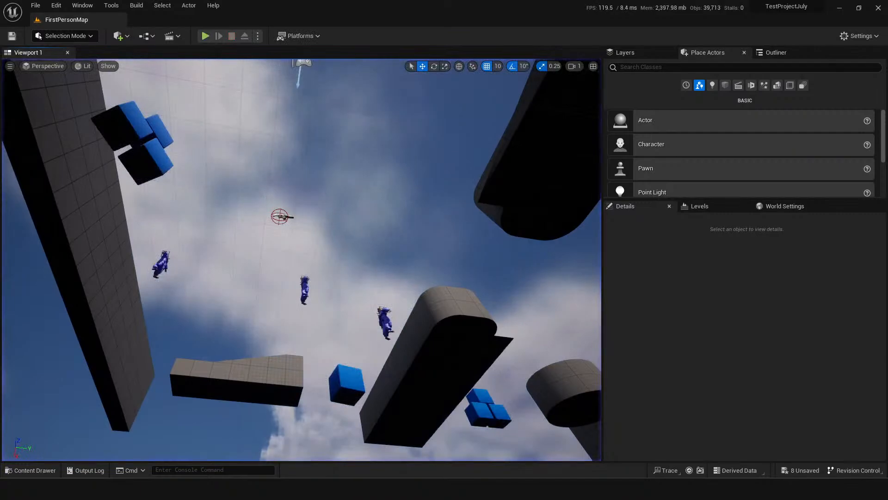
key("Escape")
key("s")
right_click_drag(393, 260, 407, 305)
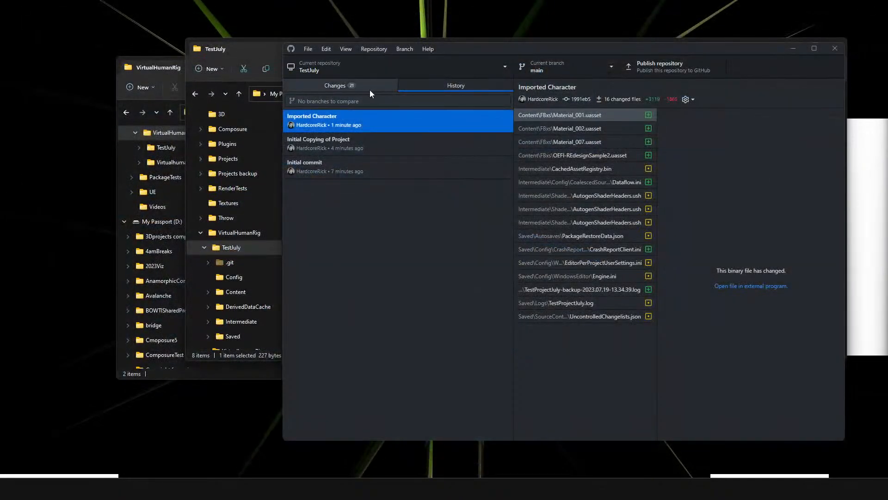
- Review the new changes in GitHub Desktop, including the AutoScreenshot.png comparison and the added 5017B2UXO3GPRZ0U1G8NUW.uasset file
left_click(359, 85)
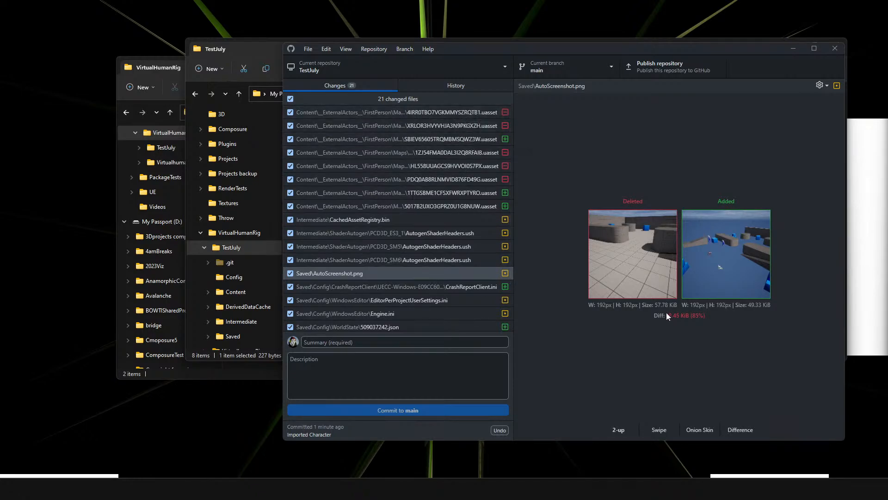
left_click(439, 86)
left_click(356, 85)
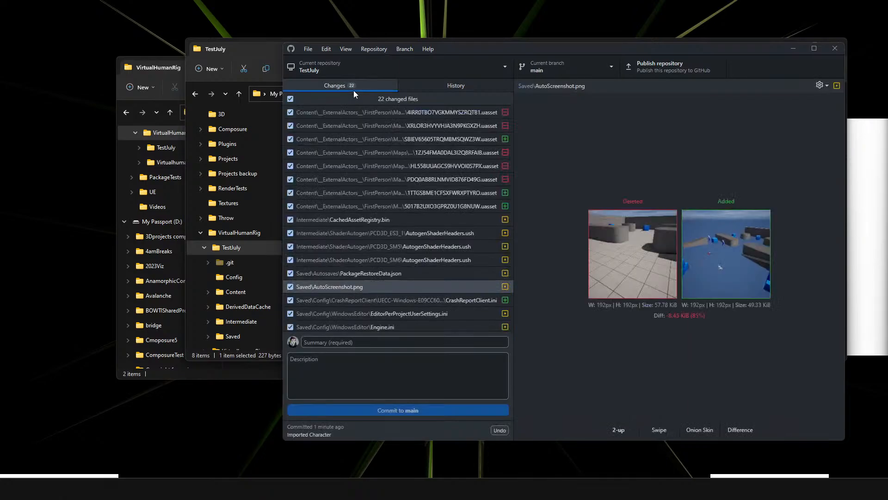
left_click(398, 274)
left_click(415, 205)
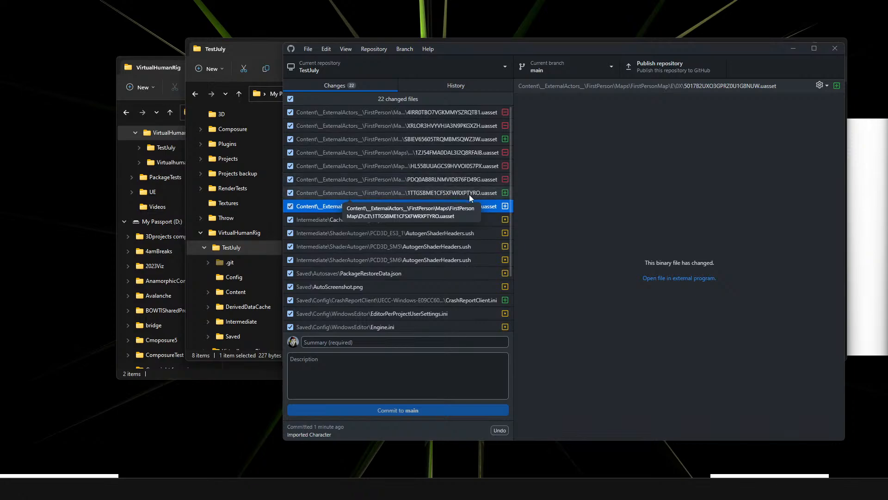
- Inspect the actions available for the eight selected ExternalActors .uasset files and look through the remaining changed files
left_click(459, 112, "shift")
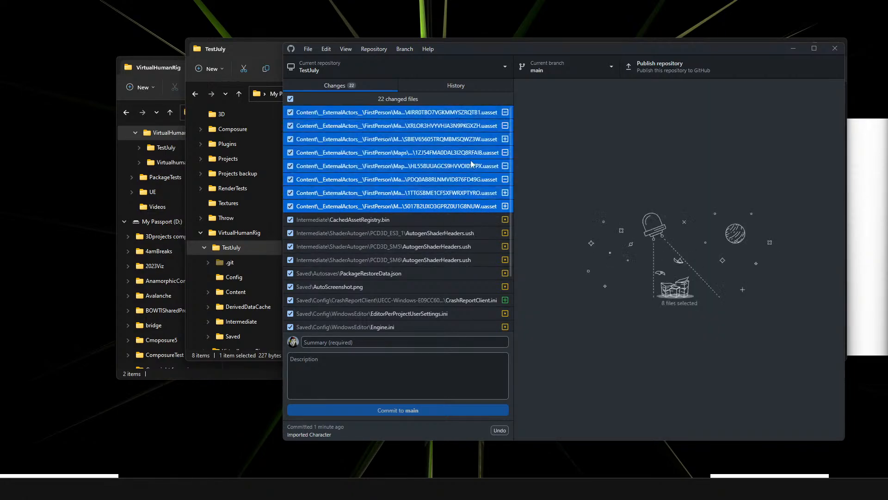
right_click(438, 144)
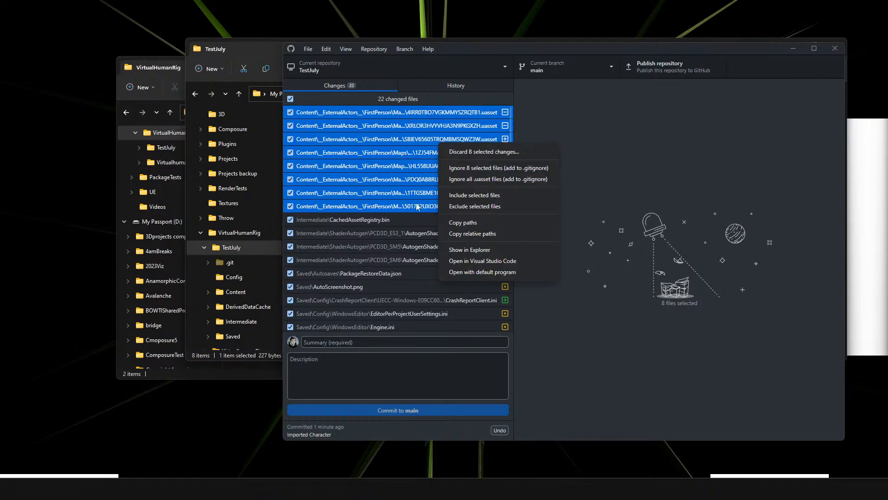
left_click(393, 193)
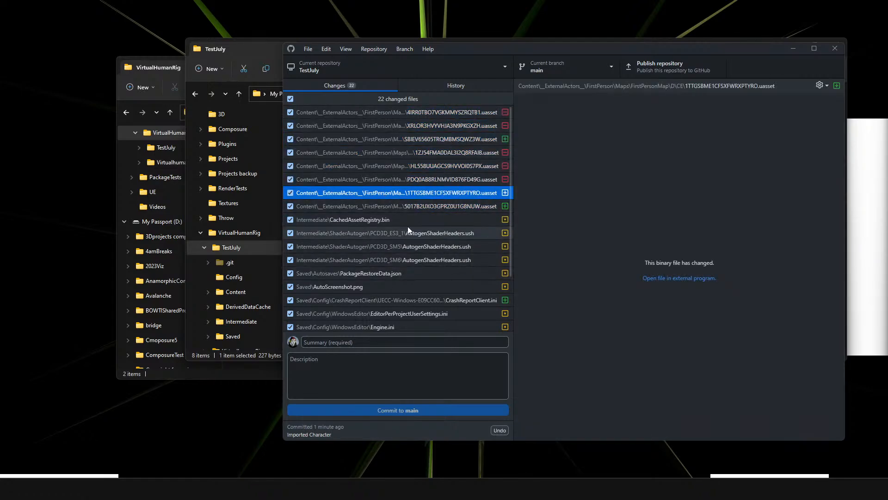
scroll(405, 227, "down", 3)
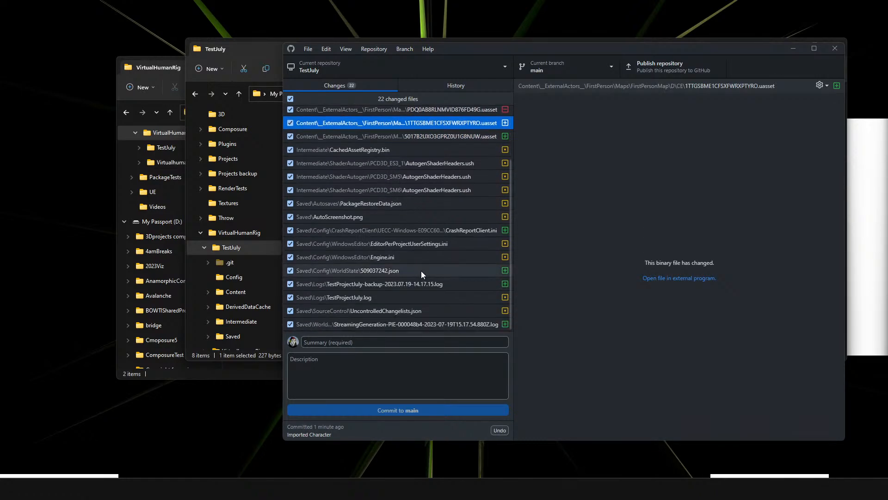
scroll(431, 286, "up", 3)
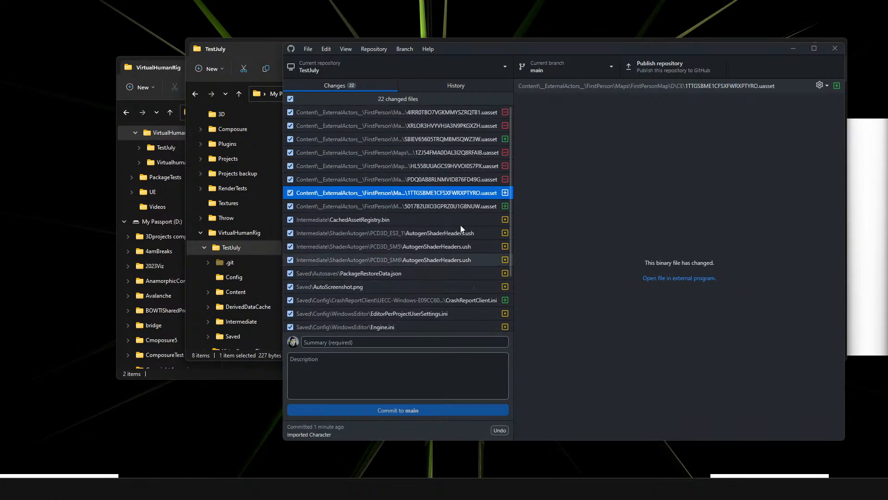
- Discard the changes to all eight ExternalActors .uasset files of FirstPersonMap
left_click(426, 205)
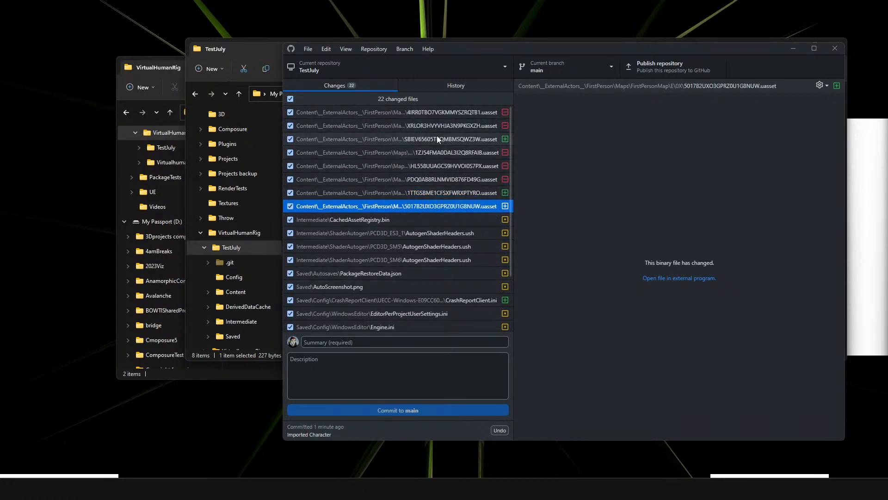
left_click(431, 113, "shift")
right_click(431, 113)
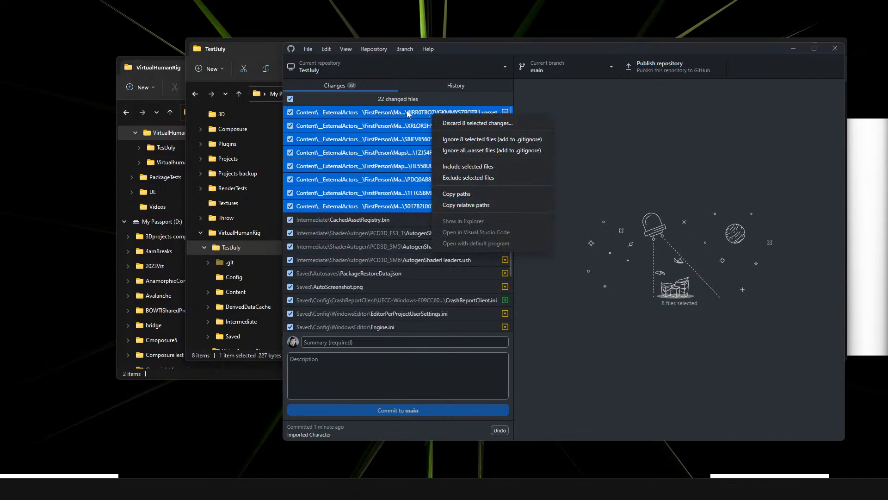
left_click(470, 127)
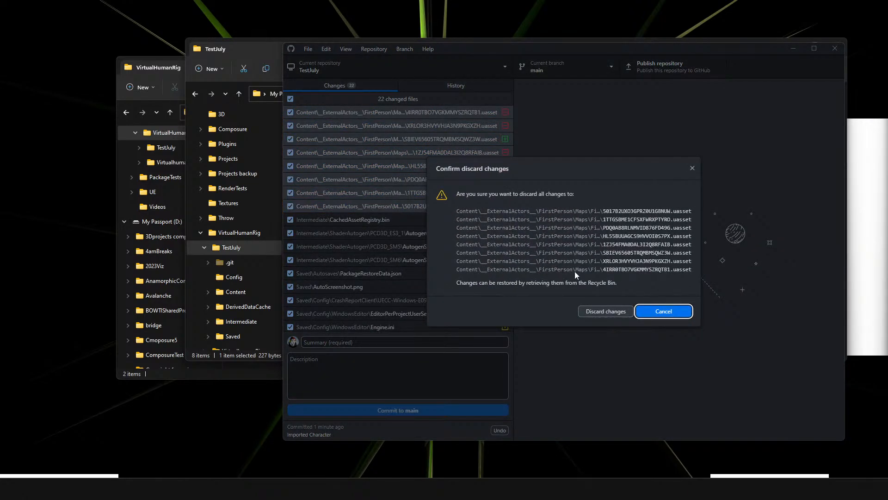
left_click(602, 313)
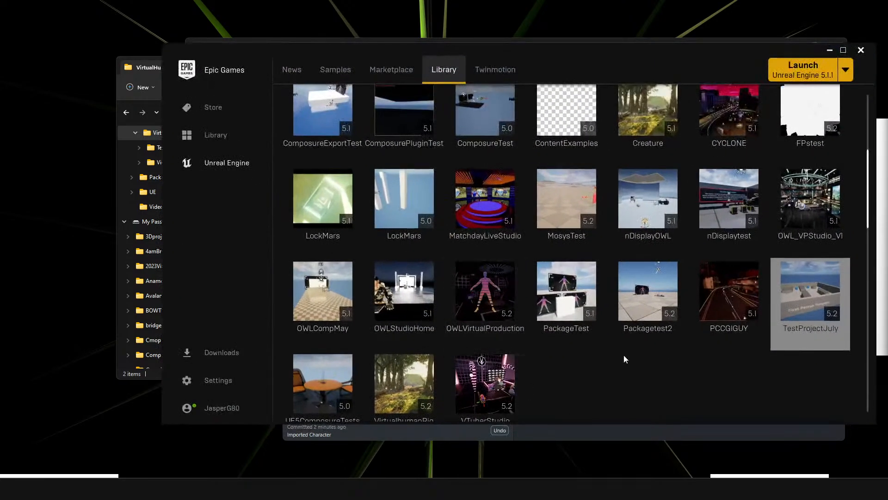
- Open TestProjectJuly from the Epic Games library, look around the restored FirstPersonMap level and close the editor
double_click(801, 295)
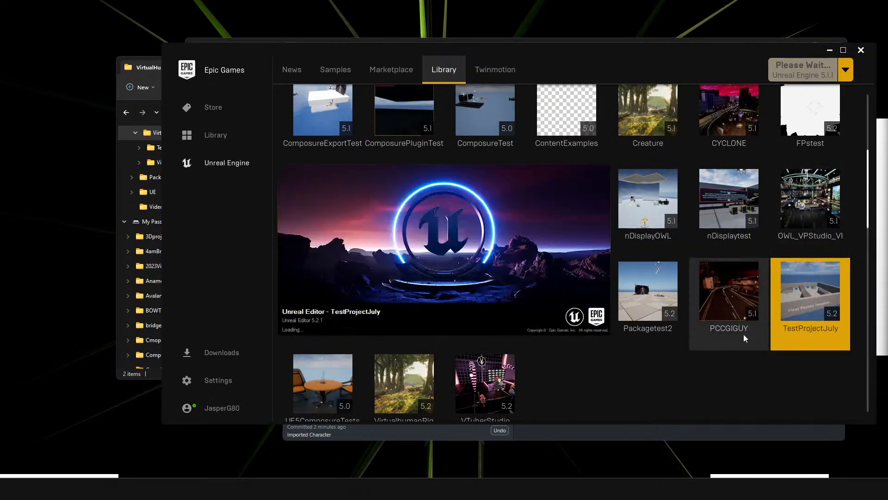
left_click(830, 50)
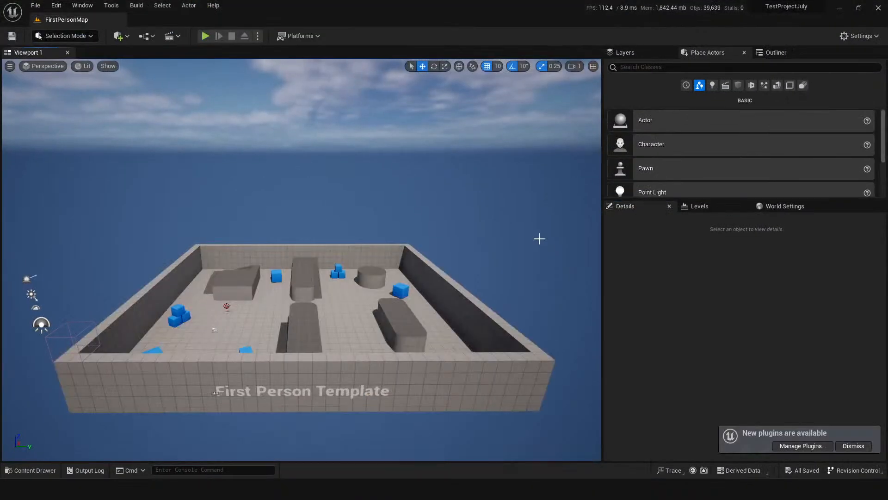
mouse_move(355, 254)
left_mouse_down()
mouse_move(348, 301)
mouse_move(327, 270)
mouse_move(354, 254)
left_mouse_up()
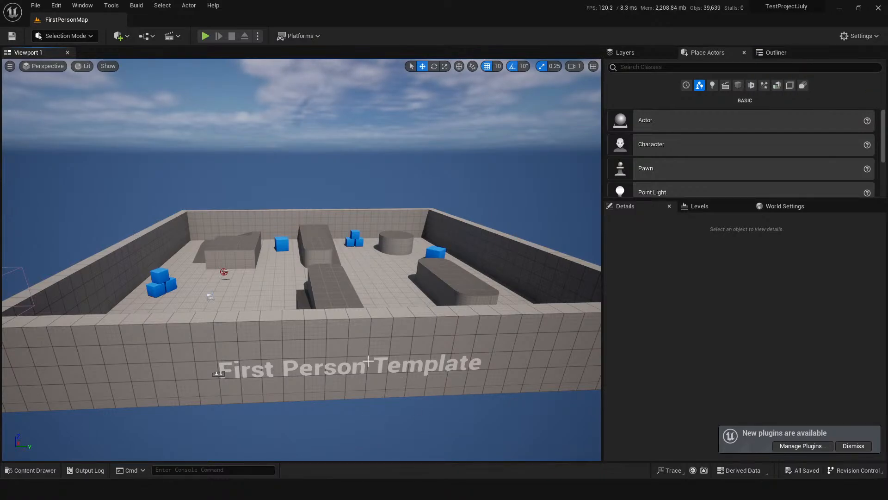
left_click_drag(386, 405, 378, 390)
left_click_drag(408, 292, 413, 312)
middle_click_drag(414, 313, 404, 320)
left_click_drag(403, 319, 405, 298)
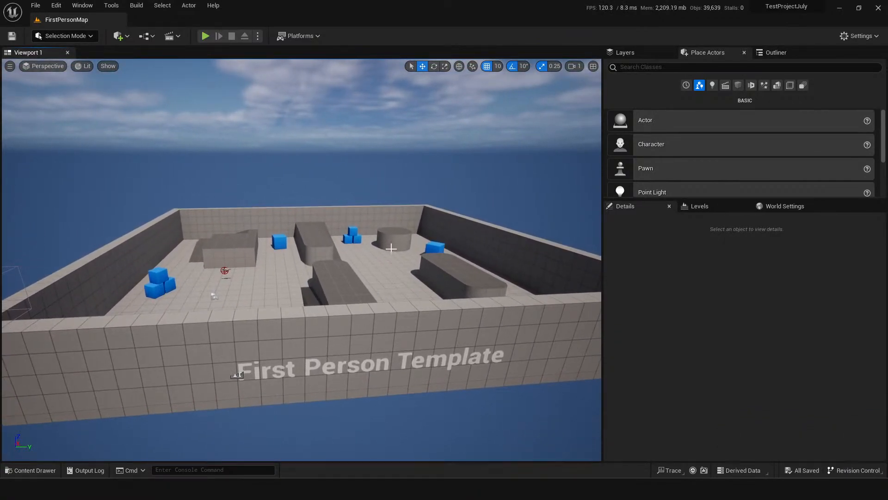
left_click(879, 8)
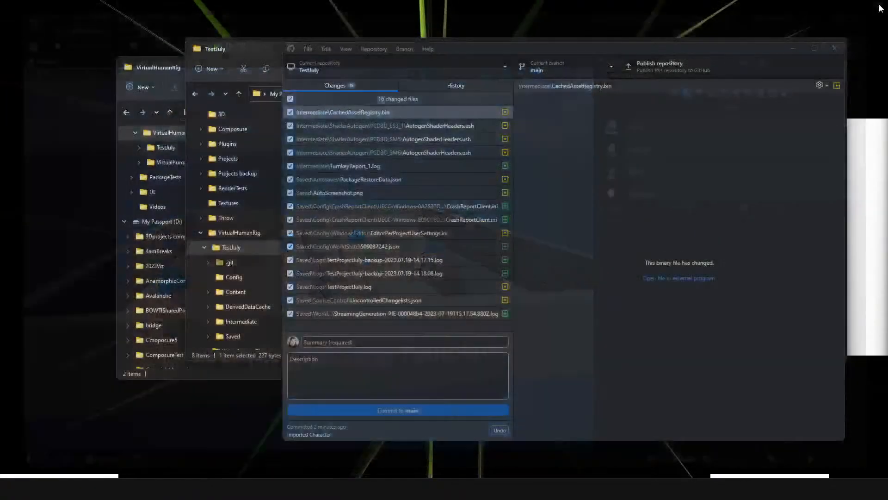
- Commit all changed files to main with the summary "Happy with Level" and check the commit in the history
type("I")
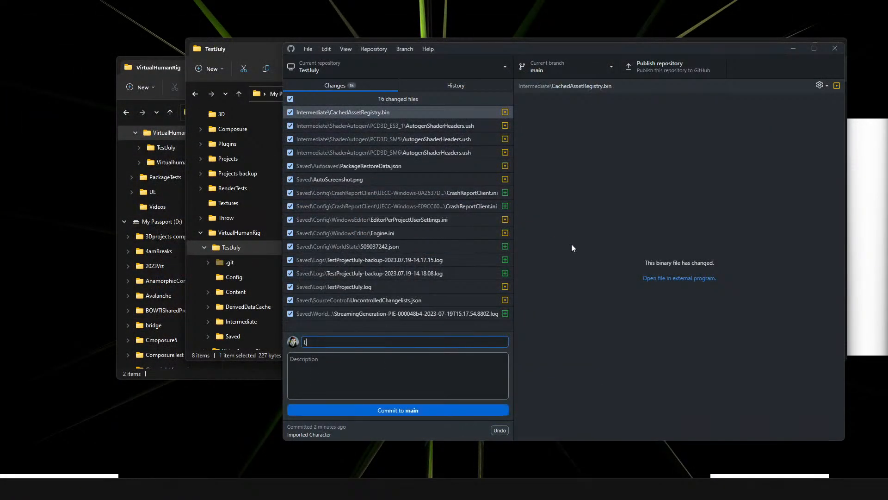
key("BackSpace")
type("Happy with Level")
left_click(373, 409)
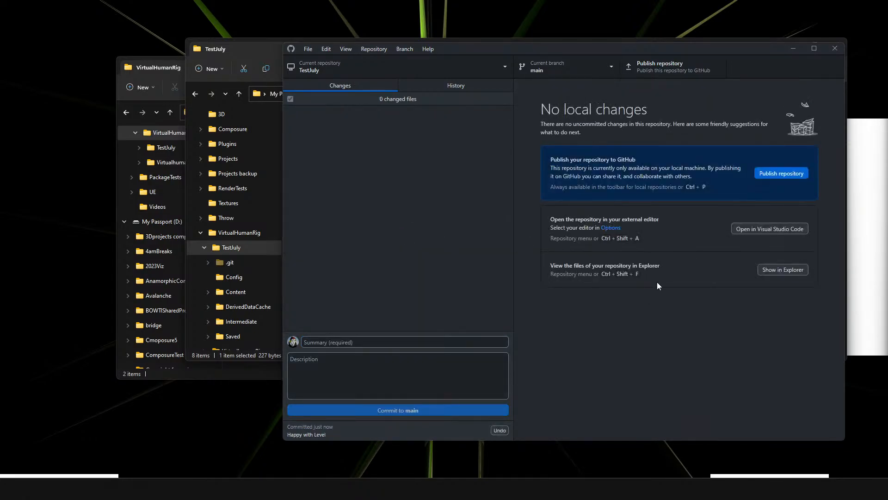
left_click(449, 88)
left_click(352, 130)
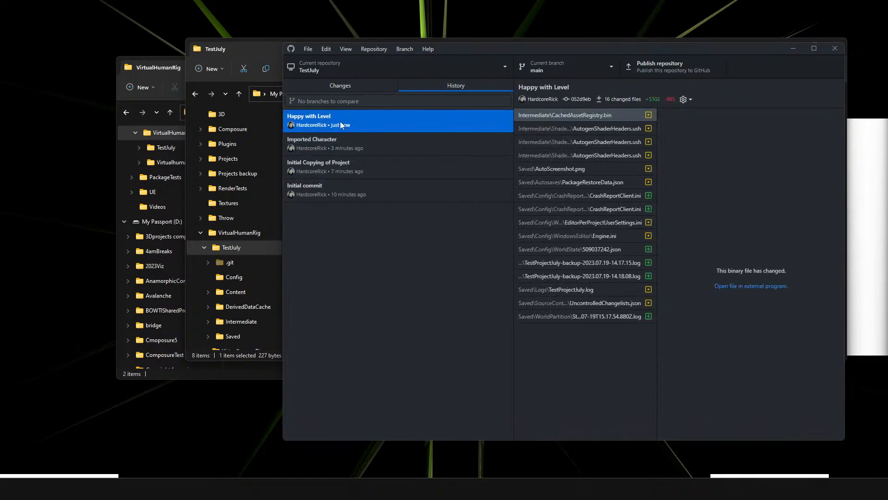
left_click(360, 87)
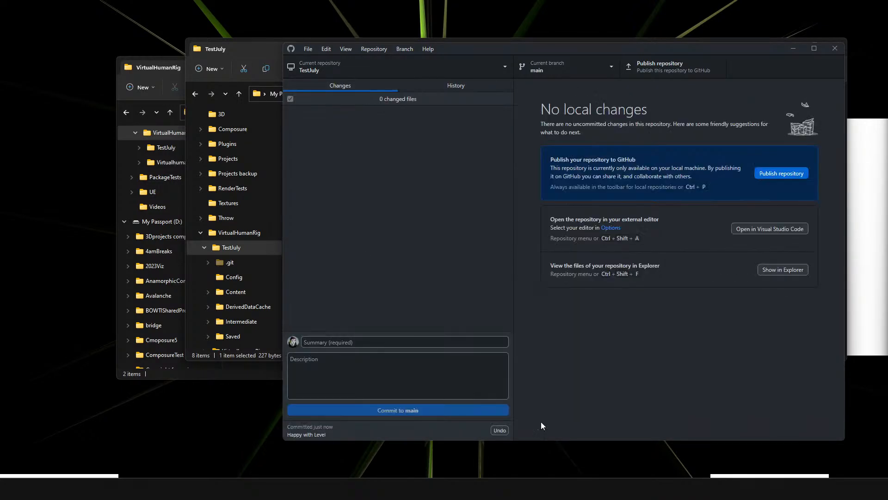
- Reopen TestProjectJuly from the Epic Games library and bring GitHub Desktop in front to view the files it changes
key("alt+Tab")
double_click(788, 284)
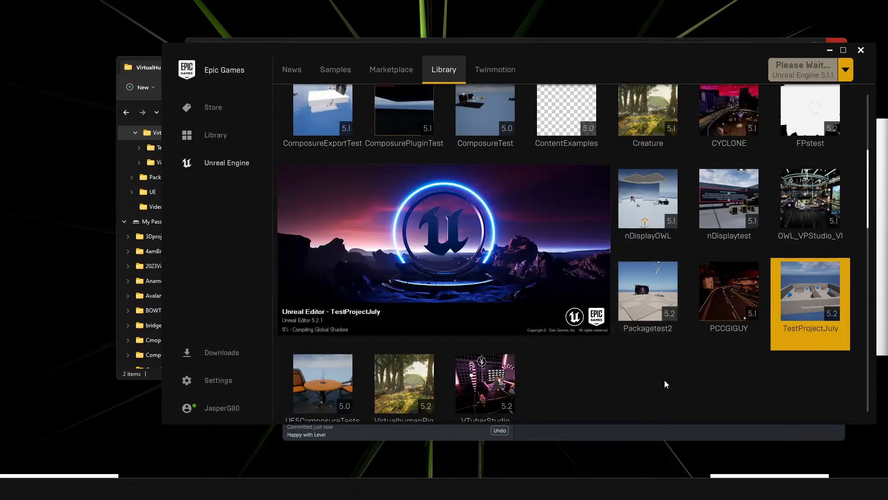
left_click(828, 50)
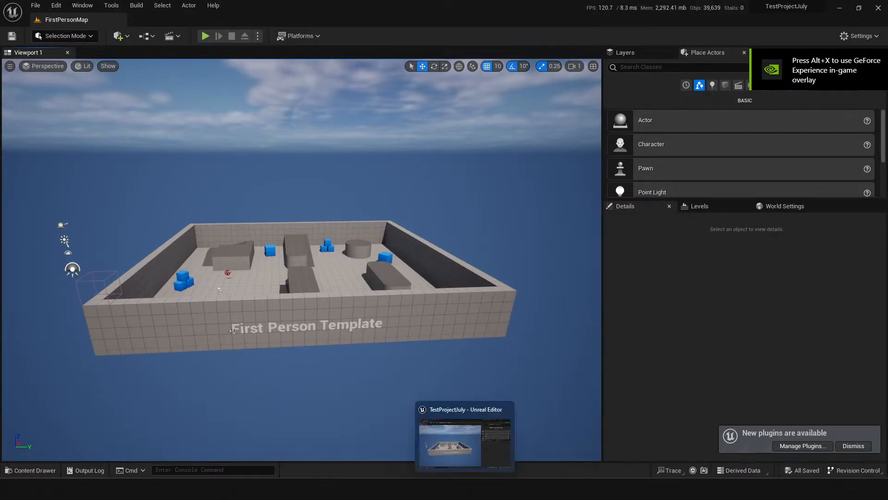
left_click(443, 489)
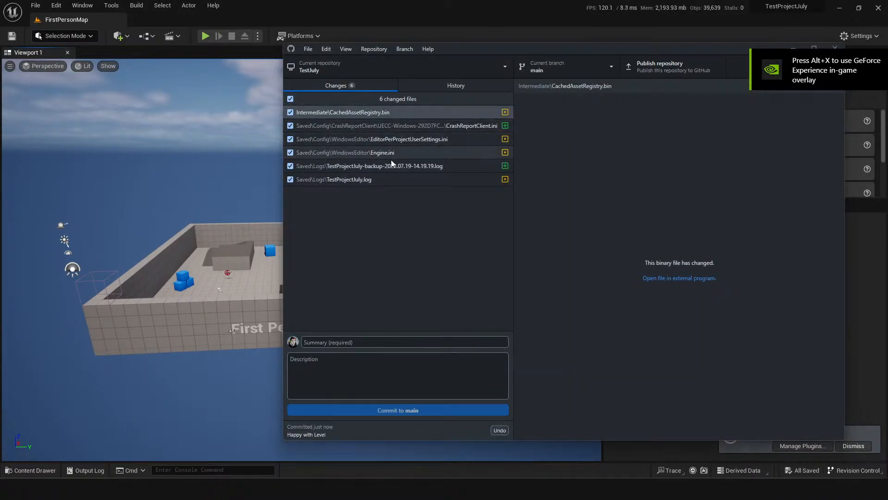
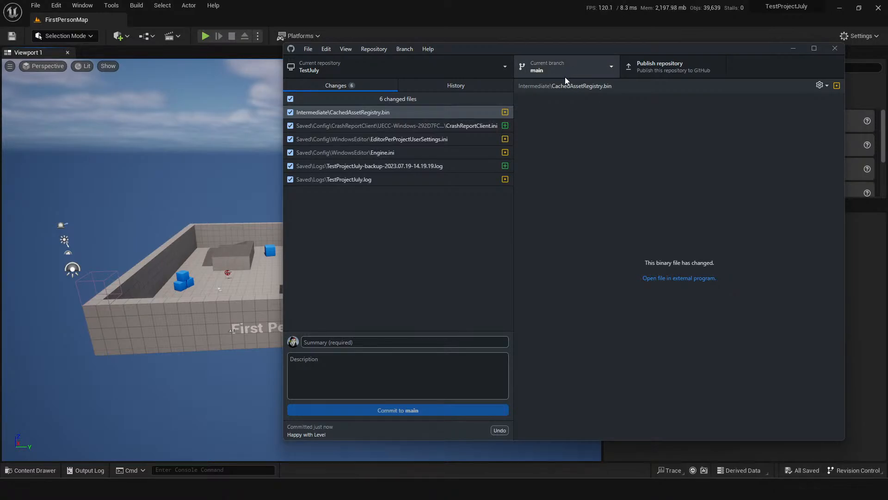
- Review the commit history, the branch list and the changed files, including CachedAssetRegistry.bin and TestProjectJuly.log
left_click(443, 85)
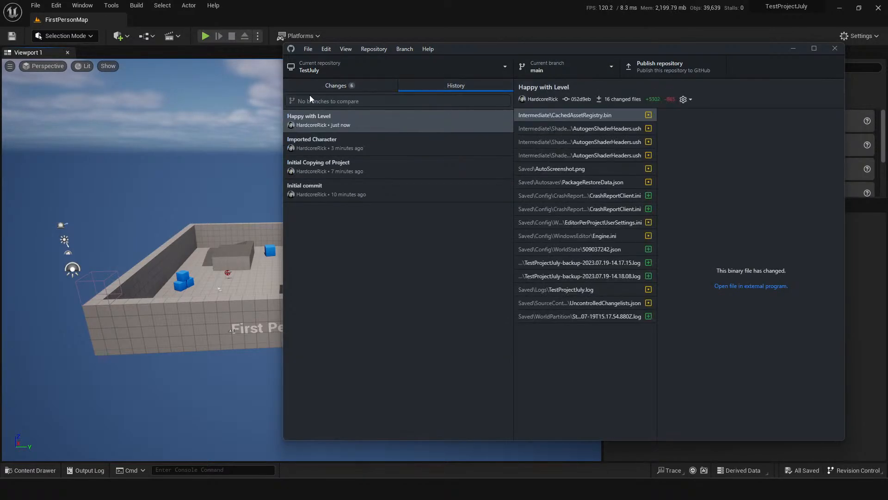
left_click(338, 85)
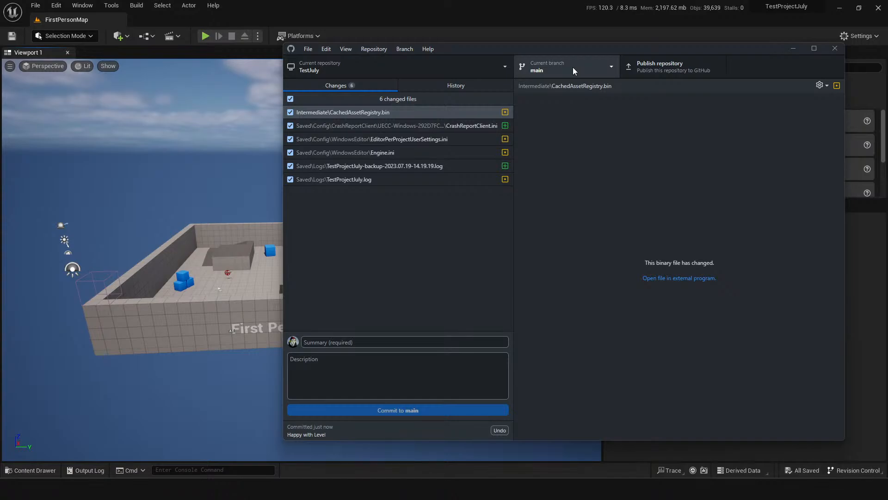
left_click(595, 61)
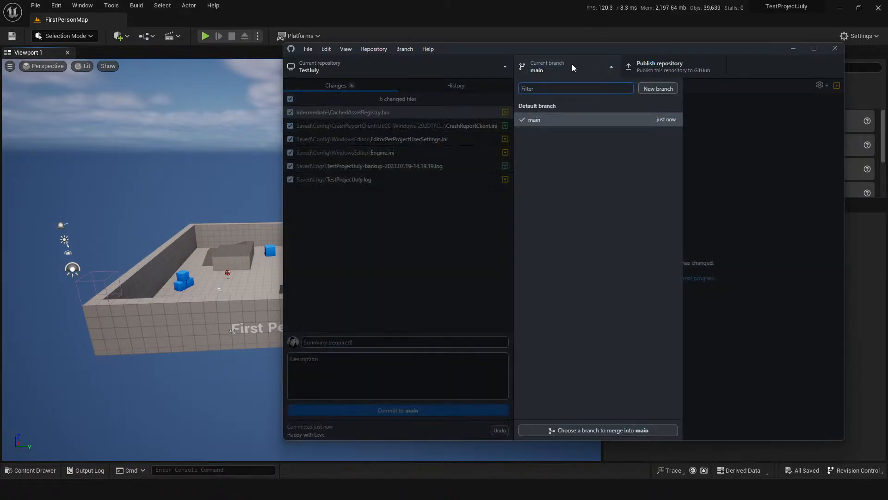
left_click(573, 68)
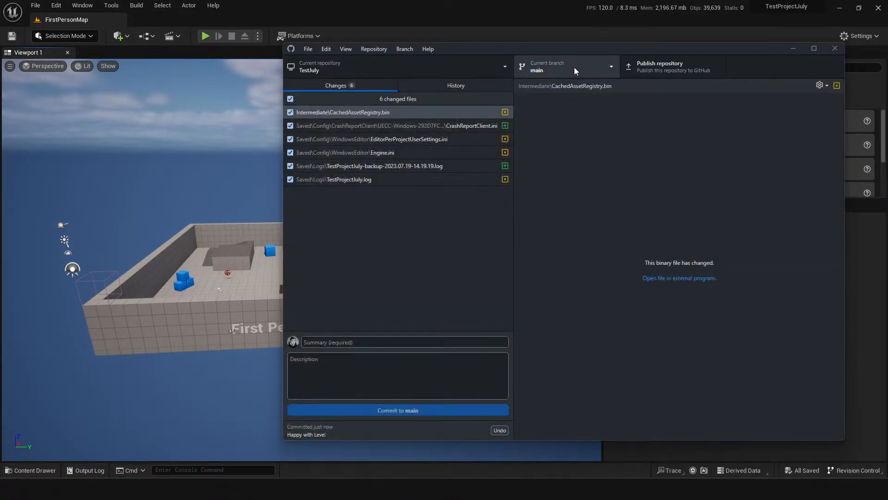
left_click(410, 113)
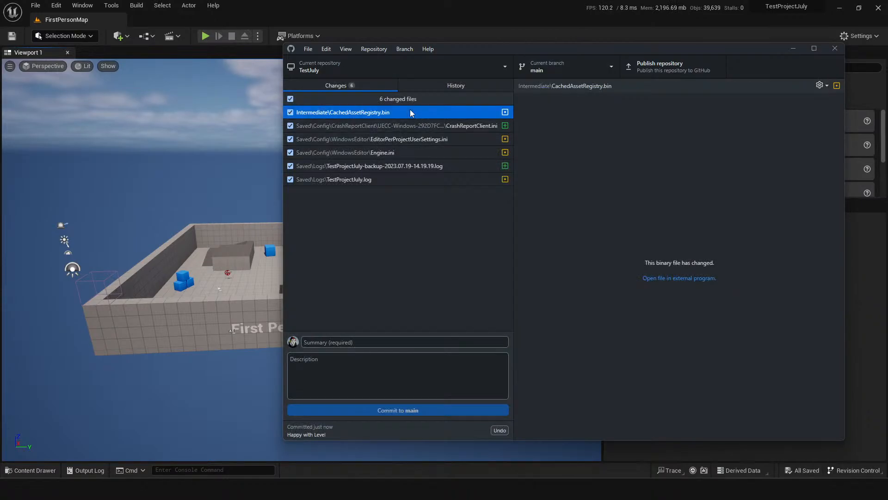
left_click(376, 183)
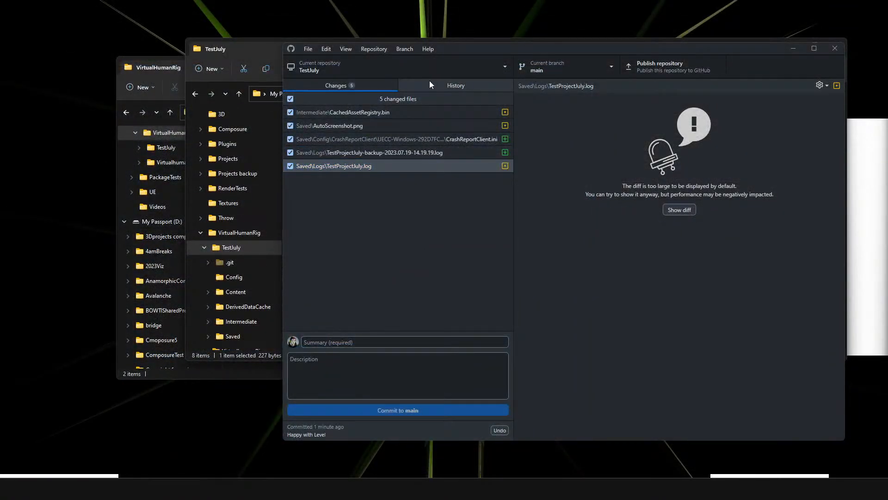
left_click(430, 82)
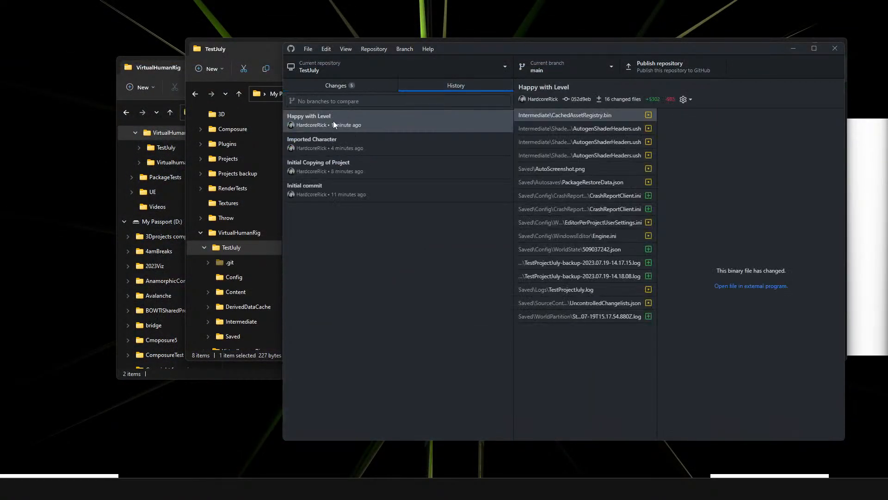
left_click(370, 84)
- Discard the changes to all five changed files, repeating the discard for Saved\Logs\TestProjectJuly.log
left_click(405, 112)
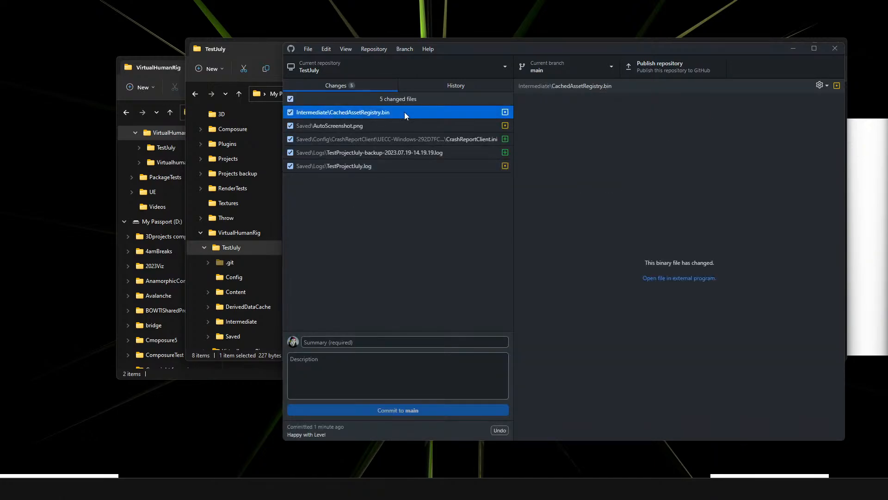
left_click(370, 167, "shift")
right_click(369, 168)
left_click(416, 180)
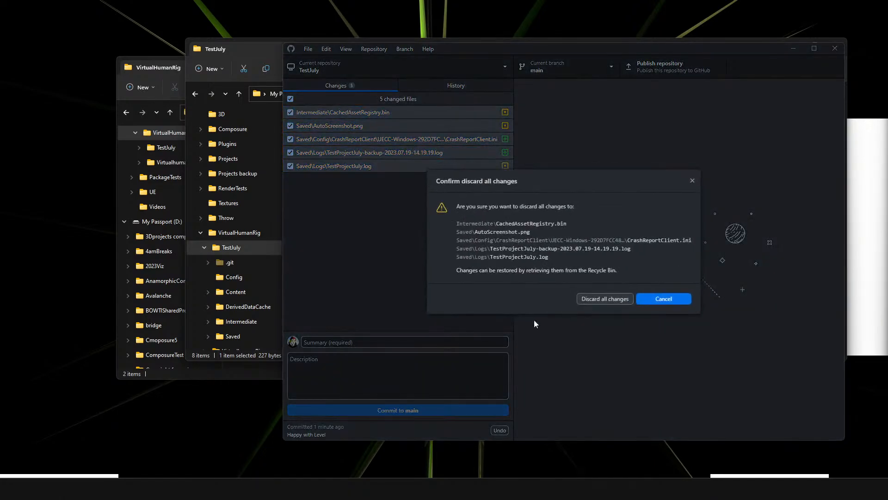
left_click(614, 298)
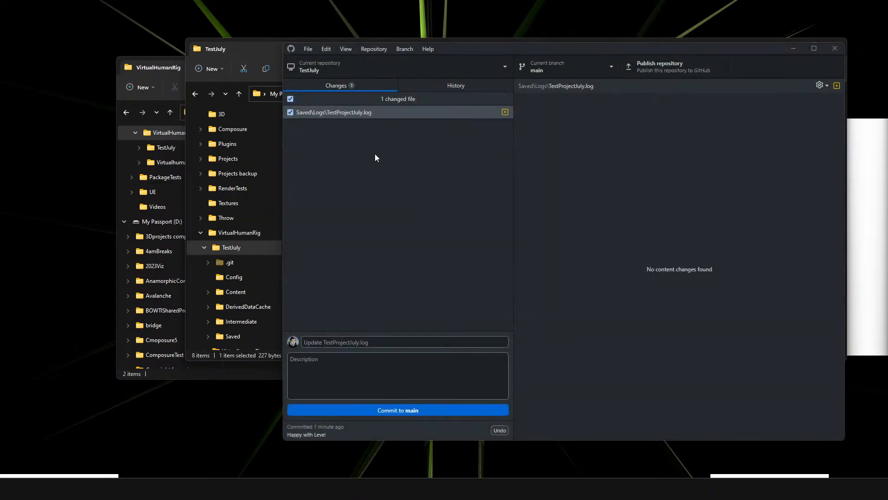
right_click(396, 116)
left_click(439, 126)
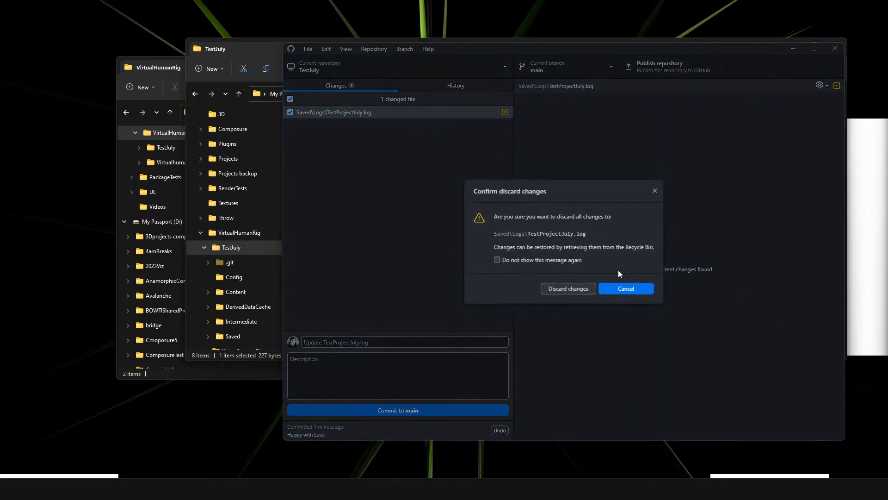
left_click(574, 287)
- Examine the branch list and the actions available for the Imported Character and Initial Copying of Project commits
left_click(561, 70)
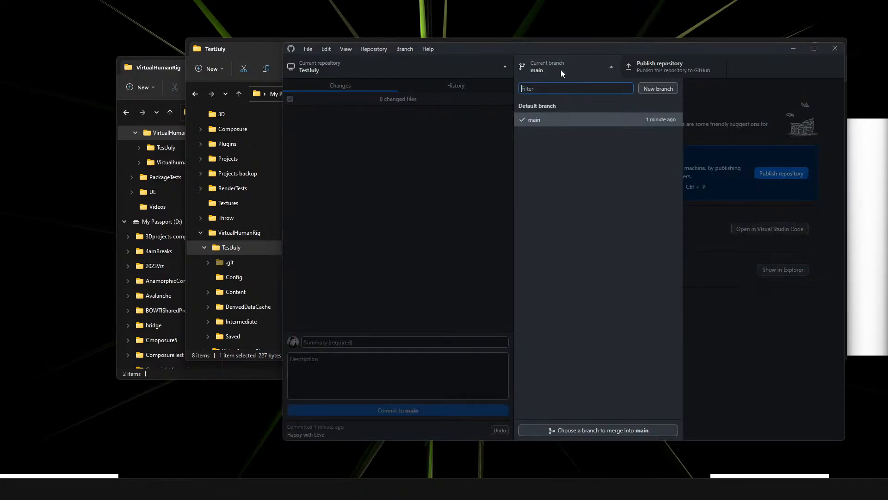
left_click(559, 71)
left_click(482, 82)
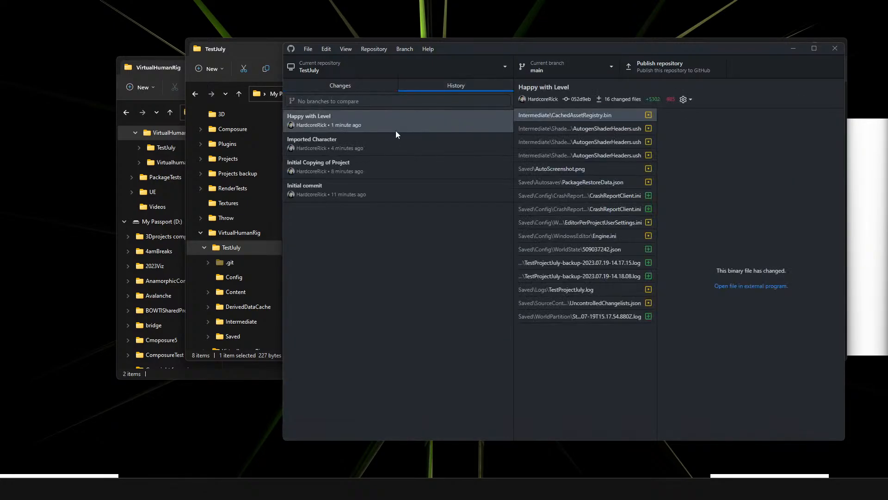
left_click(378, 147)
right_click(379, 138)
right_click(360, 159)
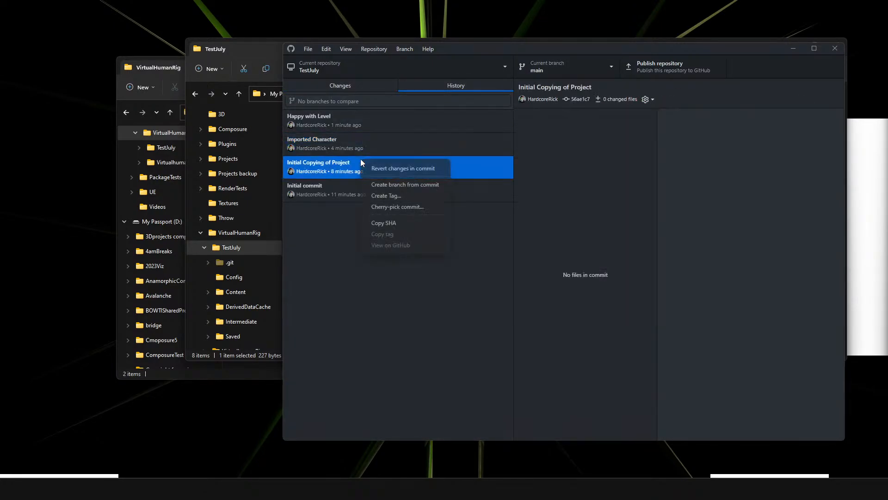
- Create a branch named Feature-NewCharacter from the Happy with Level commit
left_click(375, 119)
right_click(376, 118)
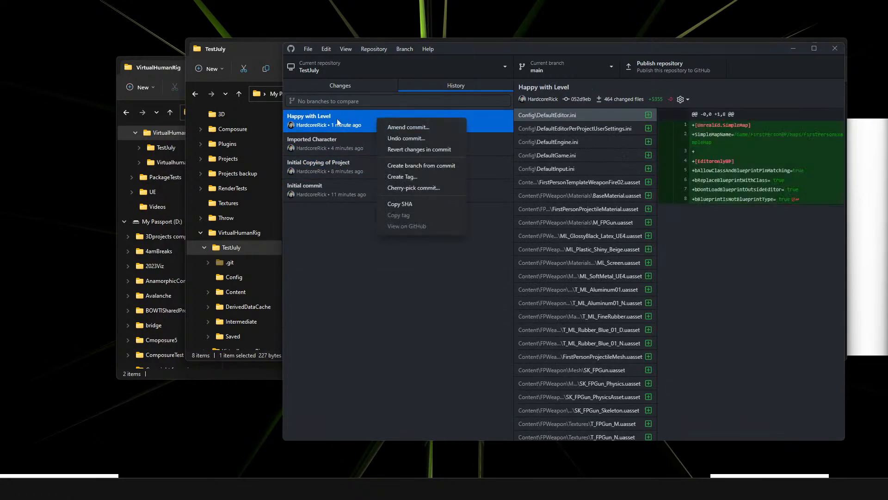
left_click(420, 166)
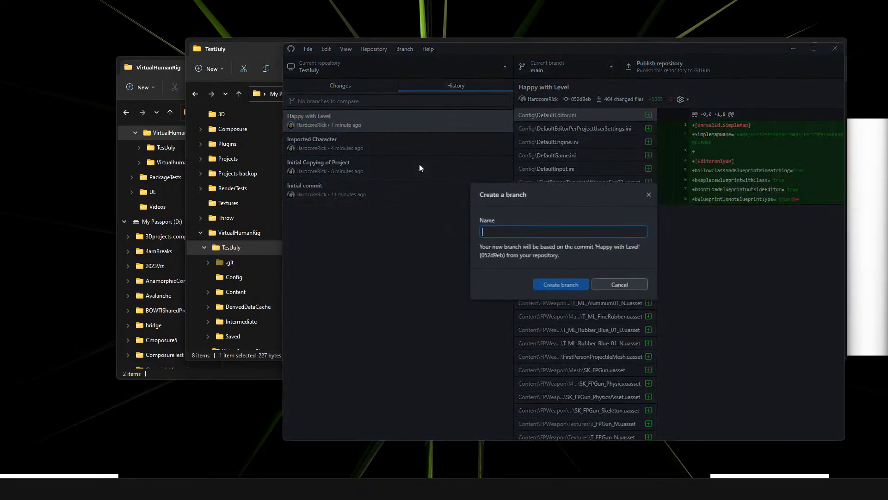
type("Fe")
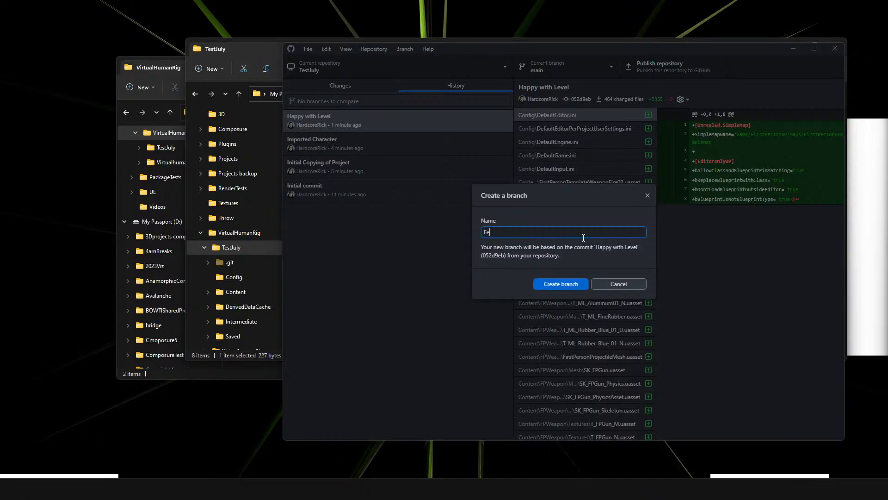
type("atureAddi")
key("BackSpace")
key("BackSpace")
type("-newcharacter")
left_click(517, 232)
key("BackSpace")
type("C")
key("BackSpace")
type("NewCharacter")
key("Return")
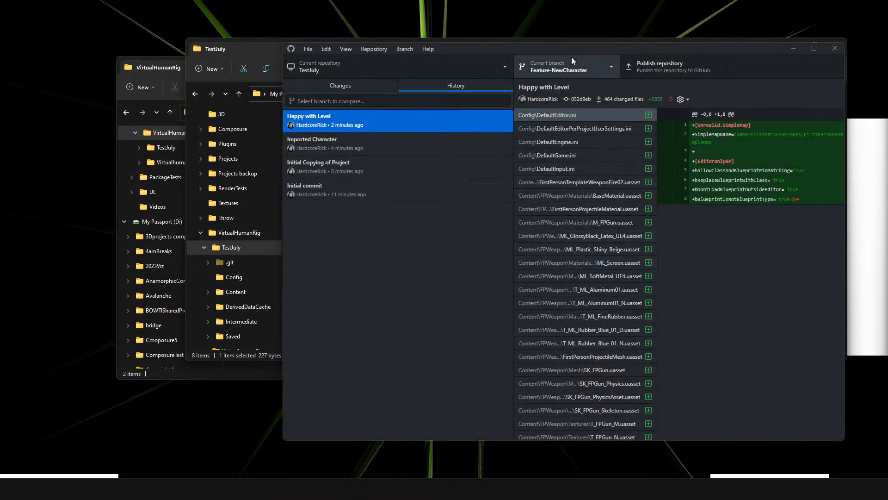
- Switch to the main branch and back to Feature-NewCharacter, and check its local changes and the branch list
left_click(571, 69)
left_click(559, 121)
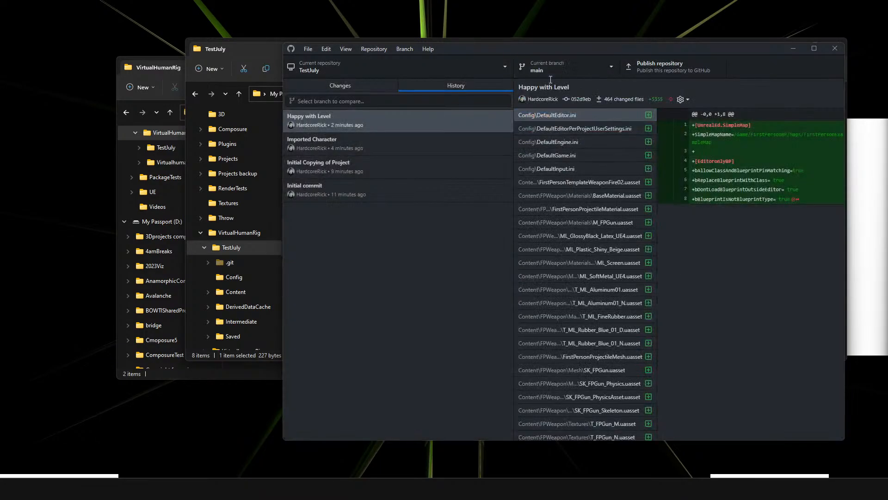
left_click(556, 71)
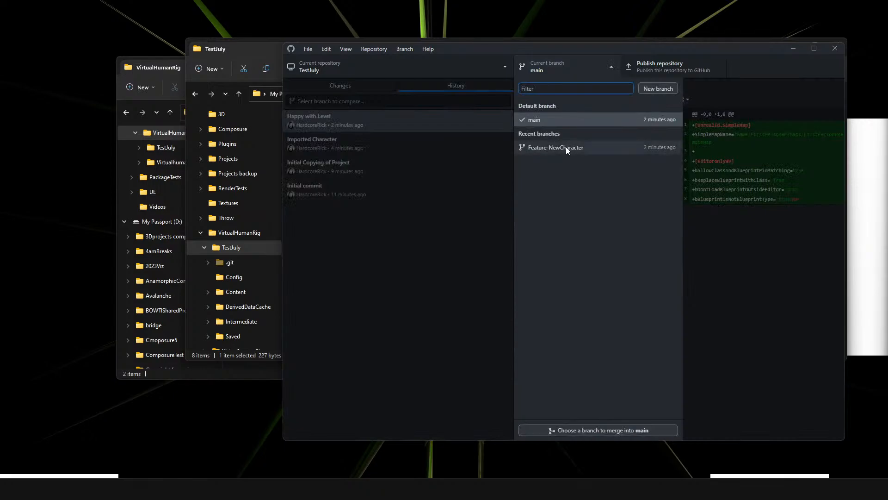
left_click(565, 147)
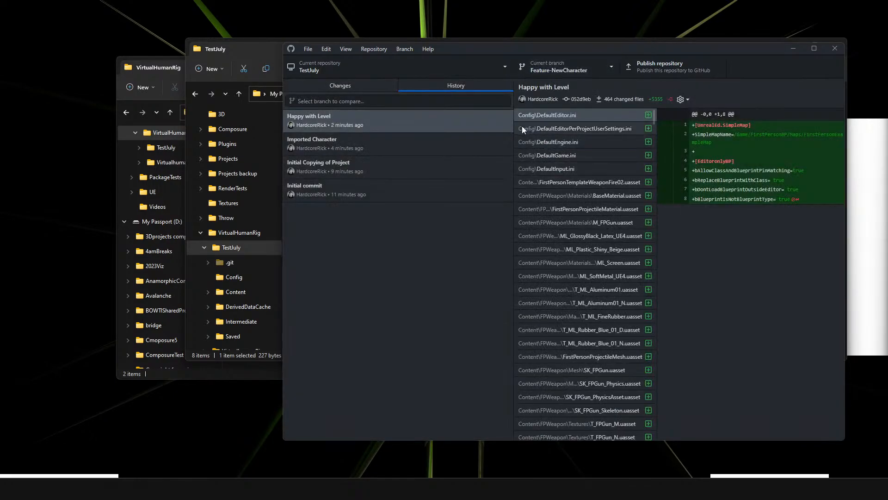
left_click(340, 86)
left_click(555, 68)
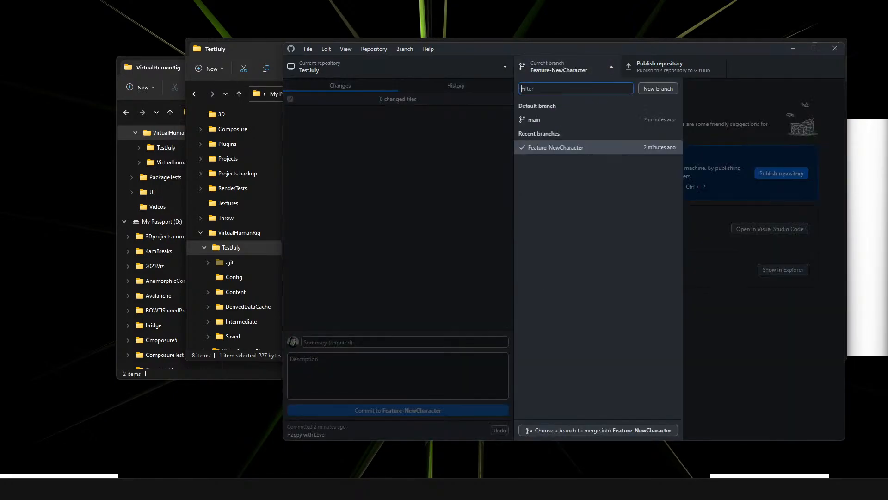
- Switch to the main branch once more and return to Feature-NewCharacter
left_click(537, 119)
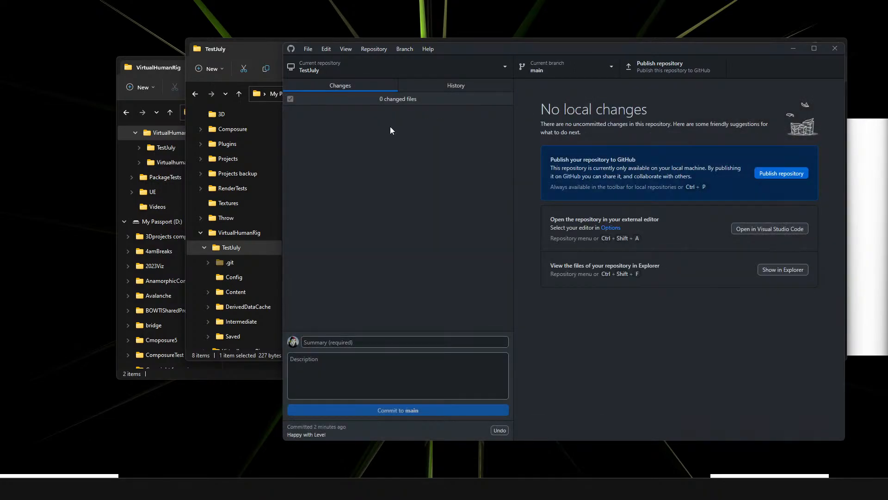
left_click(553, 67)
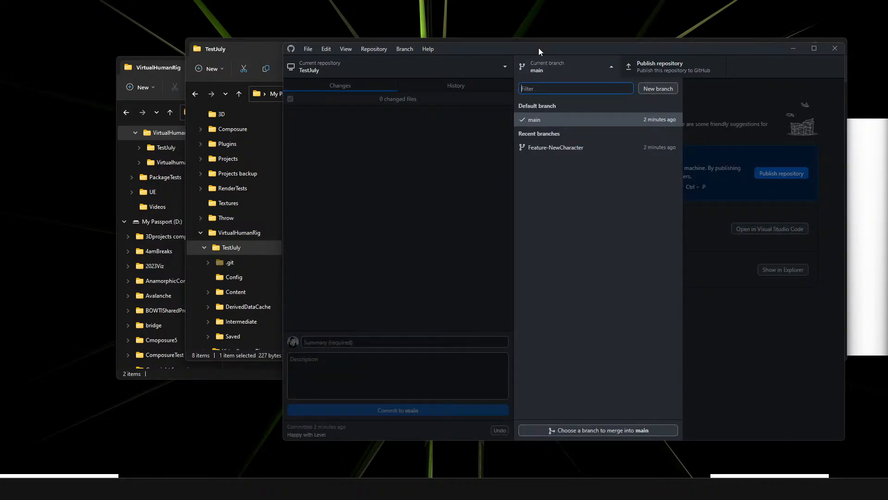
left_click(548, 148)
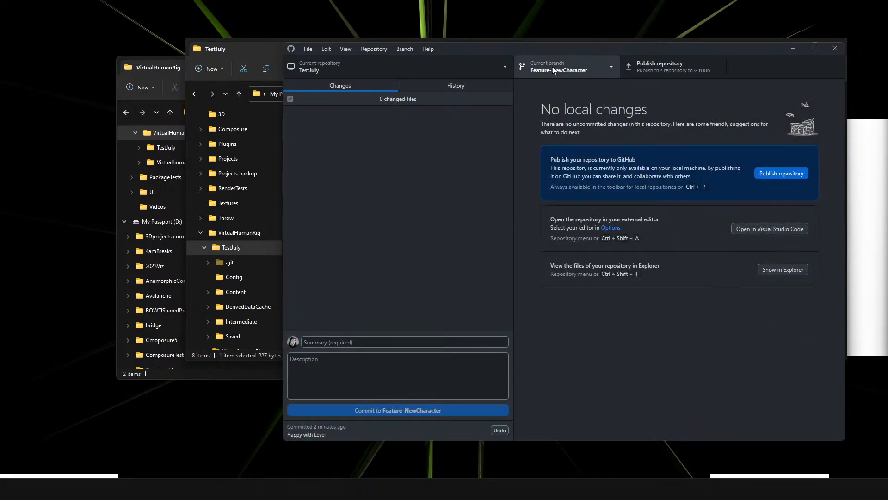
- Launch TestProjectJuly from the Unreal Engine library in the Epic Games Launcher, and show the TestJuly repository folder in Explorer while it loads
left_click(464, 489)
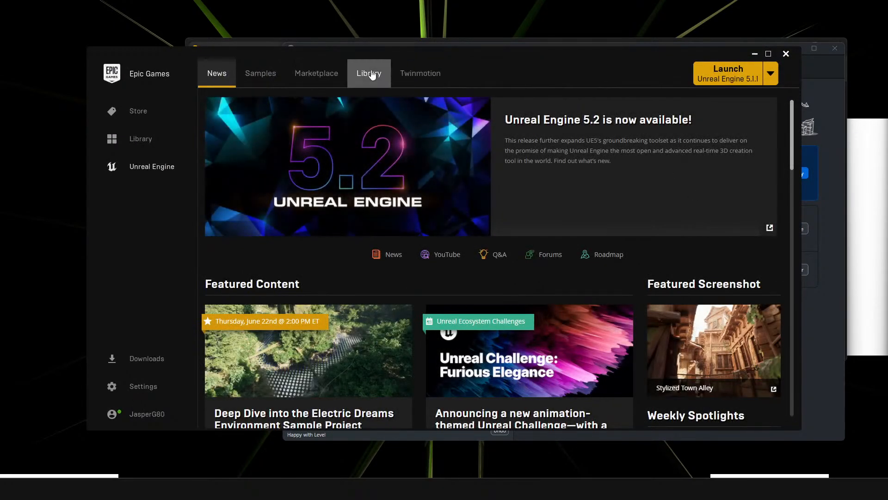
left_click(370, 73)
scroll(615, 263, "down", 8)
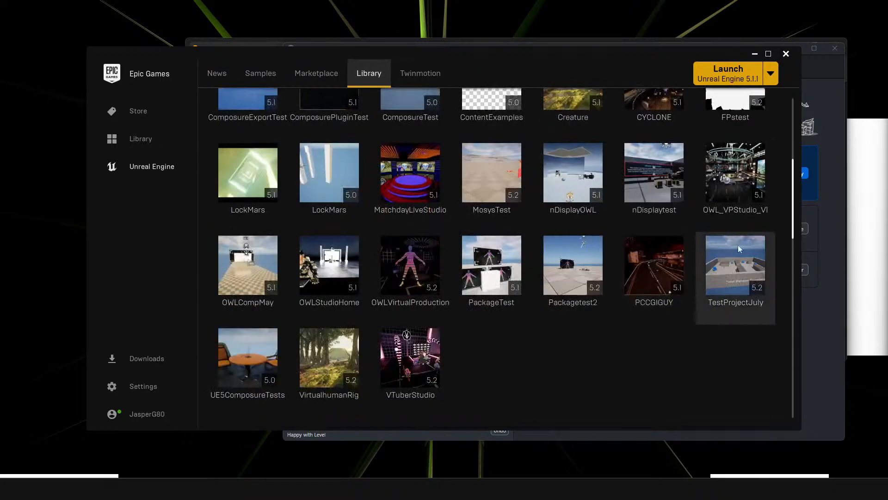
double_click(738, 248)
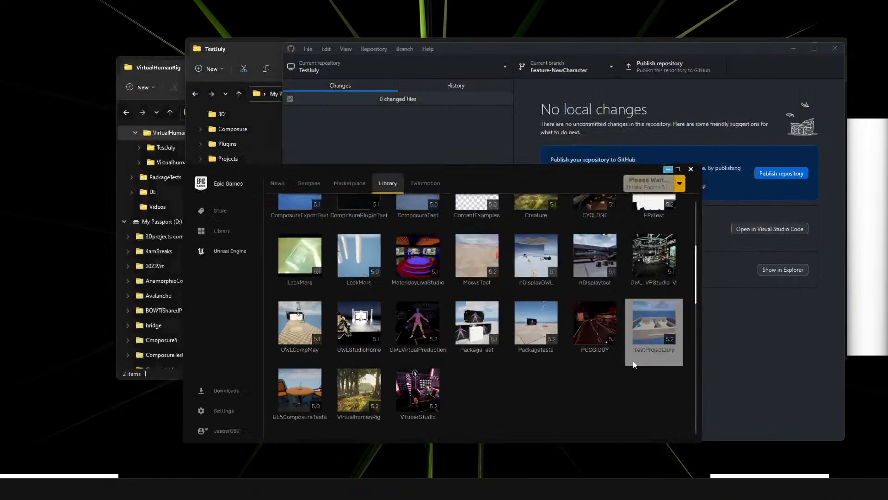
left_click(781, 267)
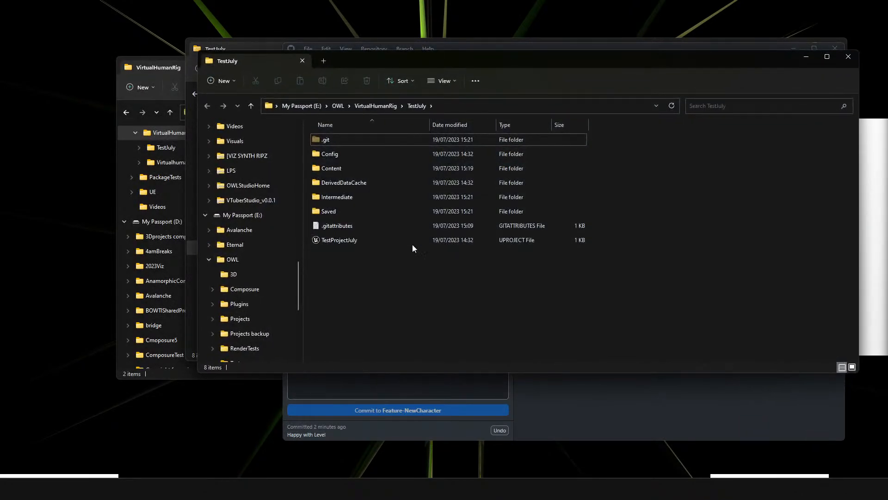
left_click(807, 58)
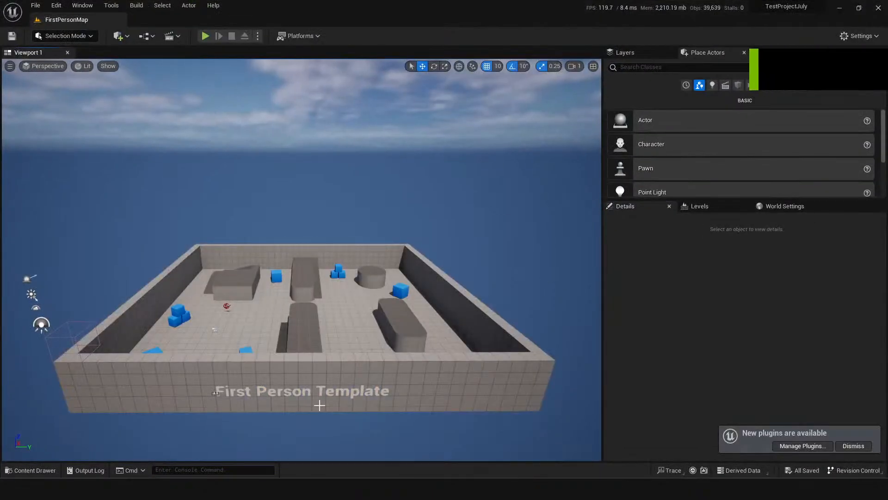
- Open the BP_FirstPersonCharacter blueprint from Content > FirstPerson > Blueprints as a full-size window and show its 3D viewport
right_click_drag(319, 405, 342, 401)
key("ctrl+space")
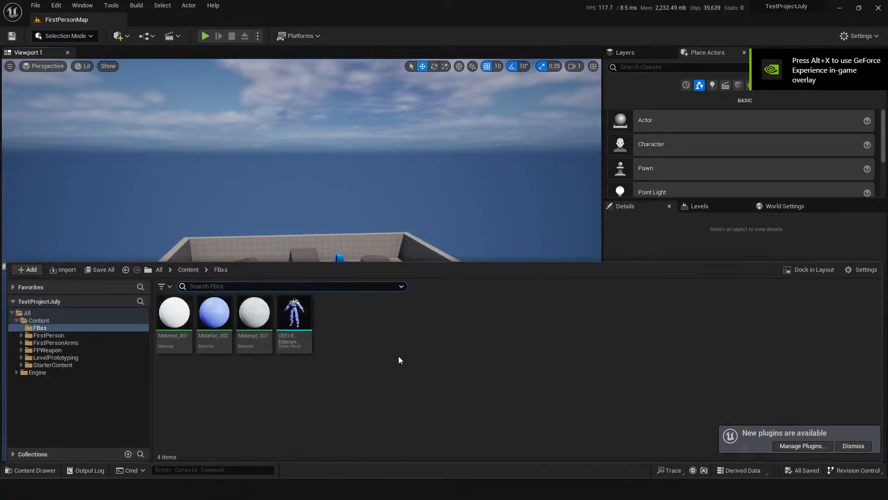
left_click(188, 270)
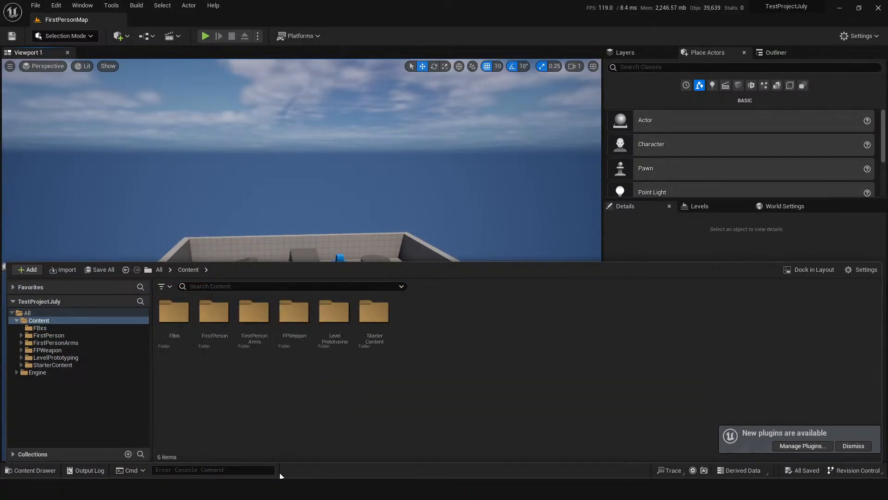
double_click(215, 324)
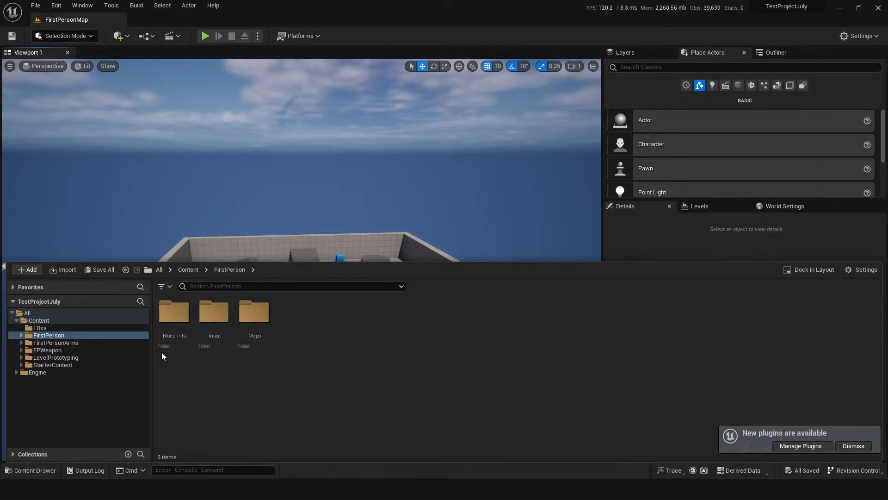
double_click(174, 319)
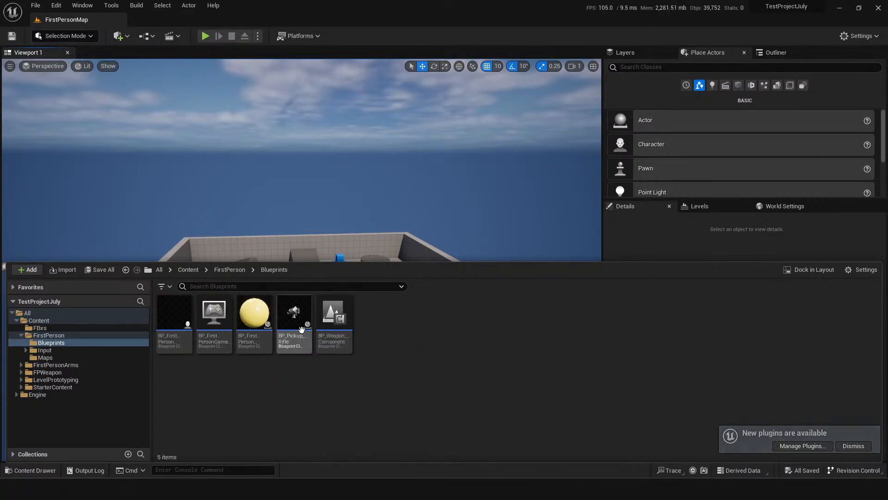
left_click(184, 323)
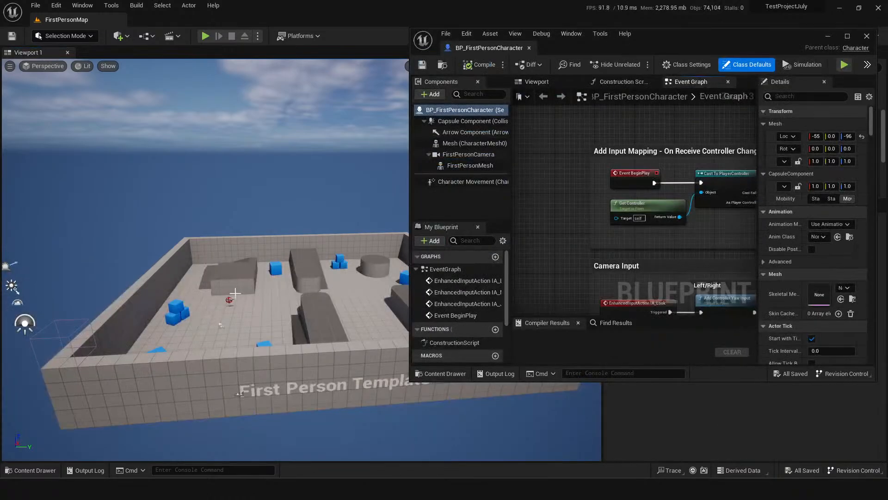
left_click_drag(657, 37, 485, 1)
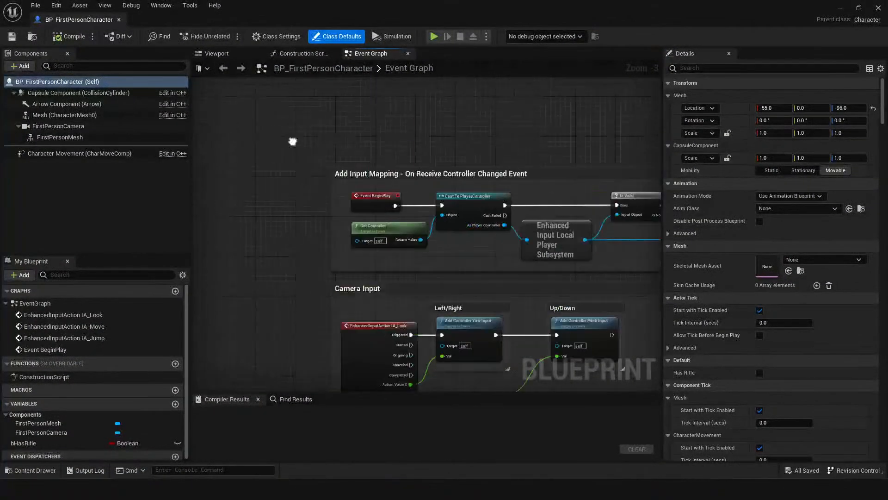
left_click(230, 54)
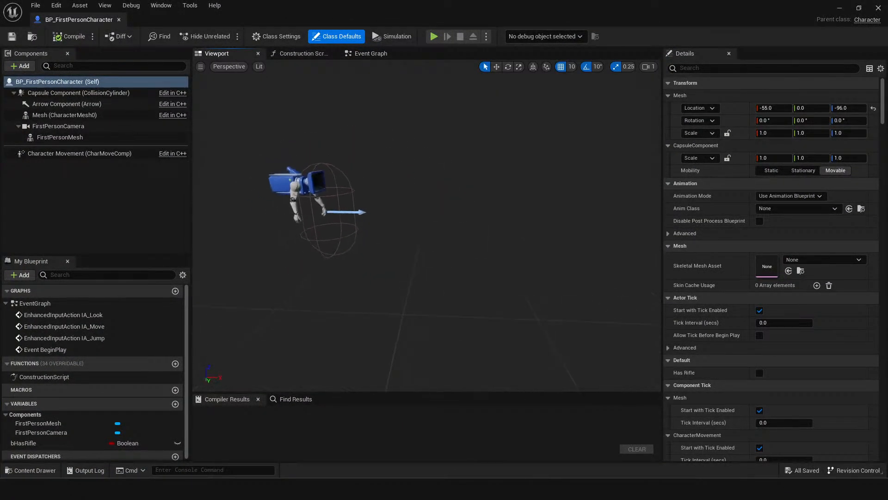
- Add the OEFI-REdesignSample2 mesh from the FBxs folder as a blueprint component and move it to 370 along X
key("ctrl+space")
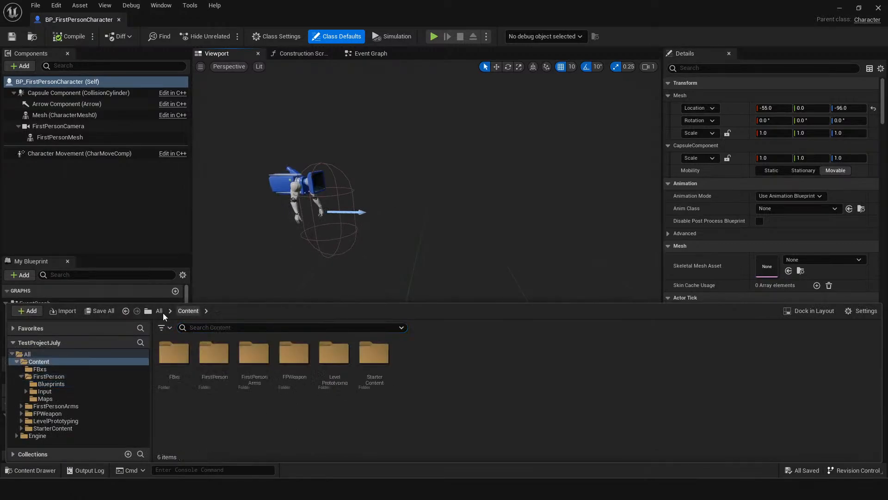
double_click(174, 352)
left_click_drag(294, 356, 51, 81)
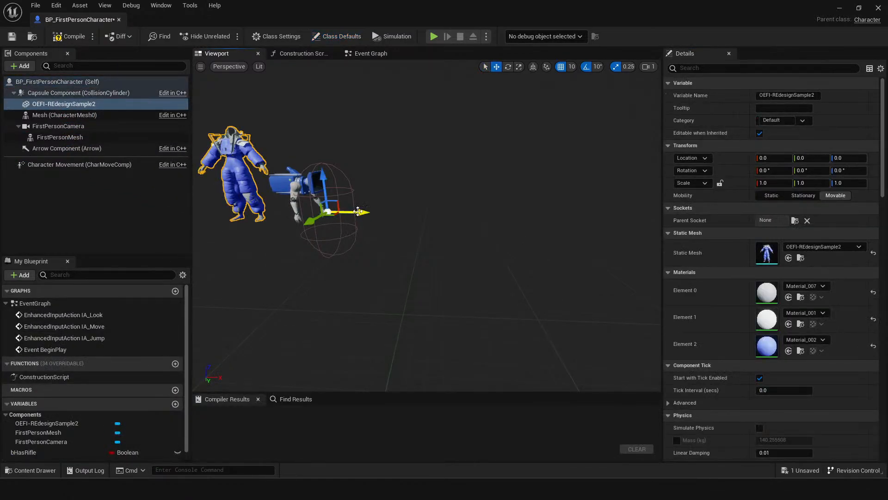
left_click_drag(358, 212, 546, 214)
- Compile and save BP_FirstPersonCharacter with the added character mesh, and close the blueprint
left_click(69, 36)
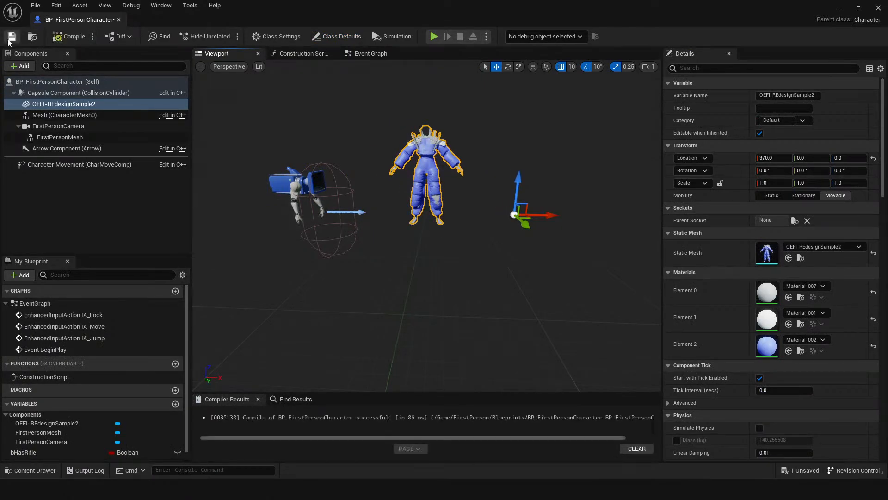
left_click(12, 37)
left_click(119, 20)
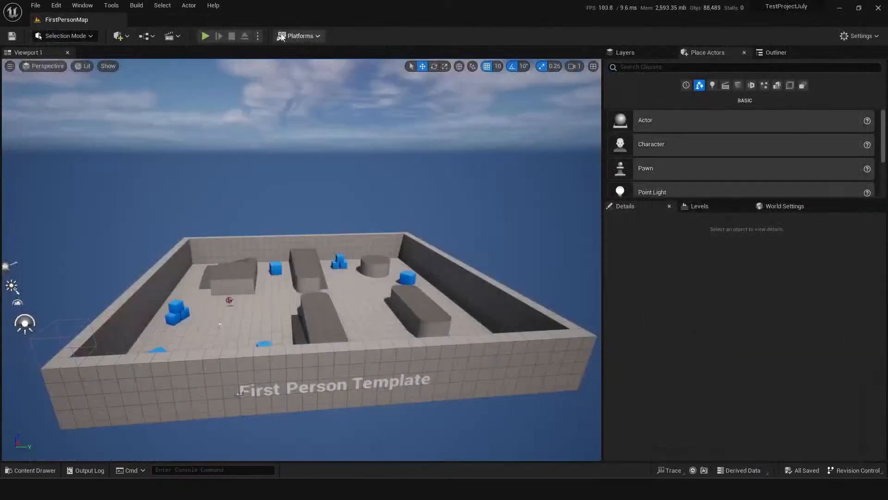
- Play the level, walk and jump around to check the attached character mesh, and stop the play session
left_click(205, 35)
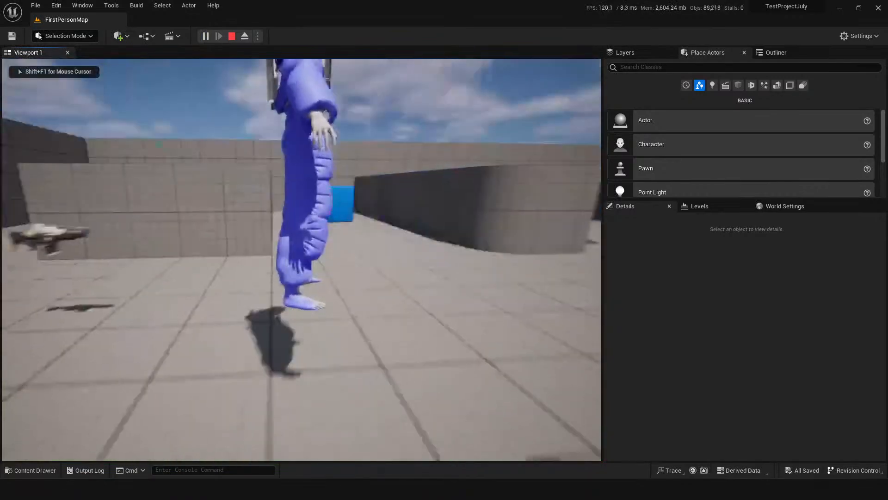
key("w")
key("space")
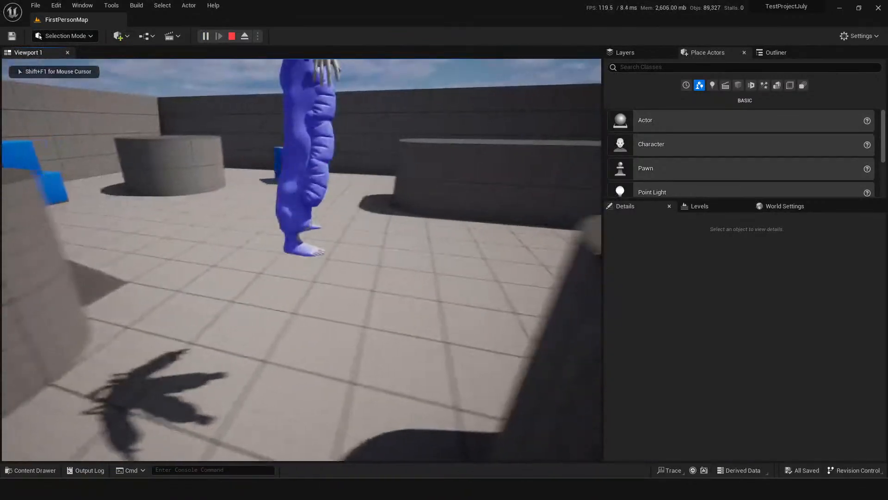
key("w")
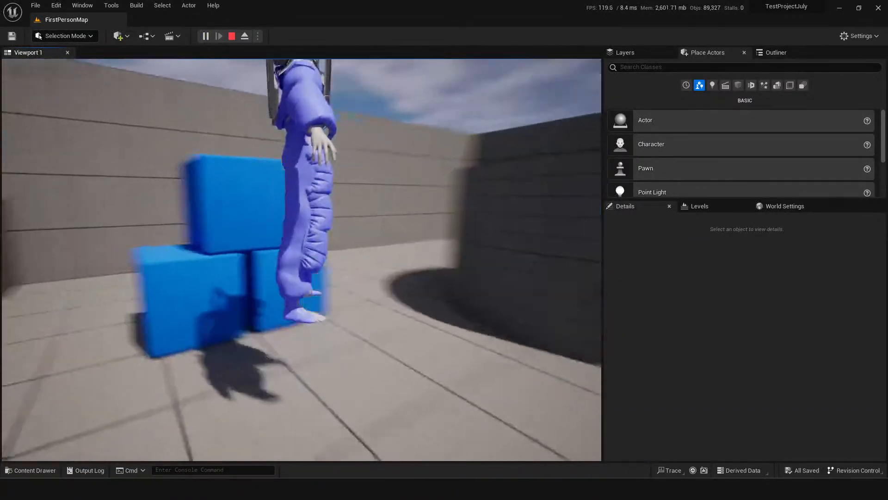
key("w")
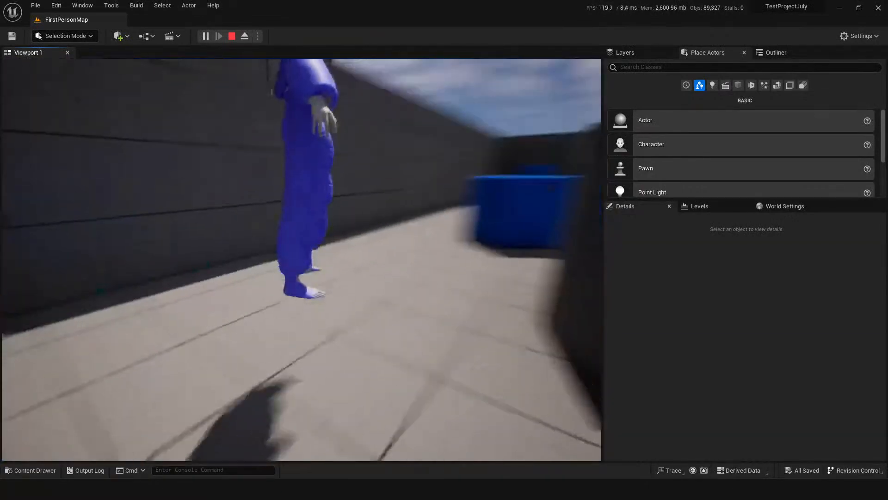
key("Escape")
- Reopen the BP_FirstPersonCharacter blueprint from the FirstPerson Blueprints folder
right_click_drag(523, 365, 611, 319)
key("s")
key("s")
key("ctrl+space")
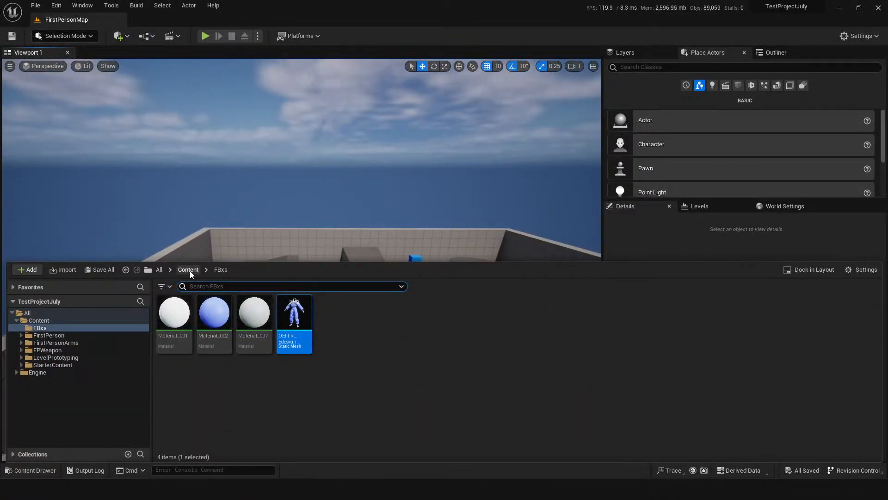
left_click(188, 270)
double_click(219, 321)
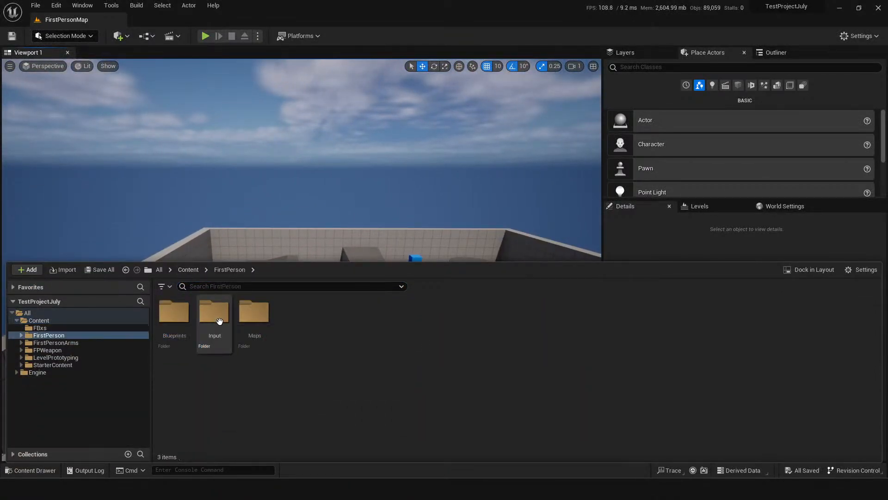
double_click(174, 312)
double_click(175, 313)
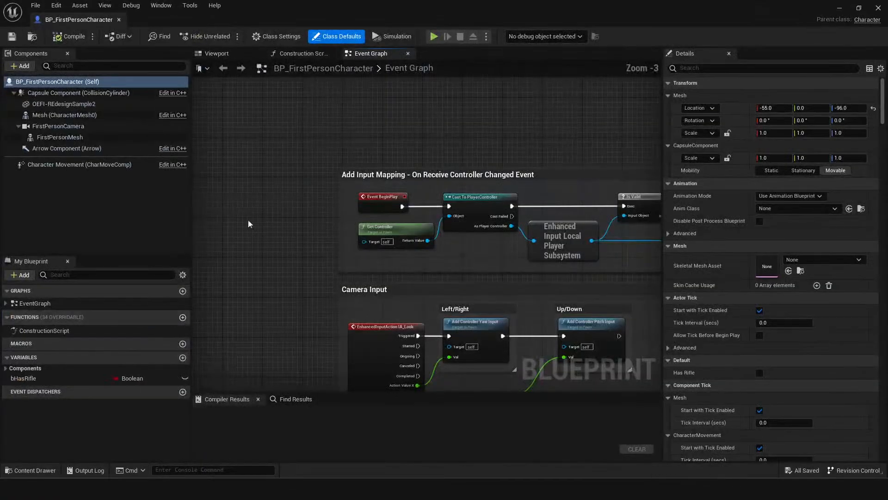
- Disconnect Action Value X of the IA_Look event from the Val input of Add Controller Yaw Input
scroll(307, 133, "down", 3)
scroll(371, 160, "up", 3)
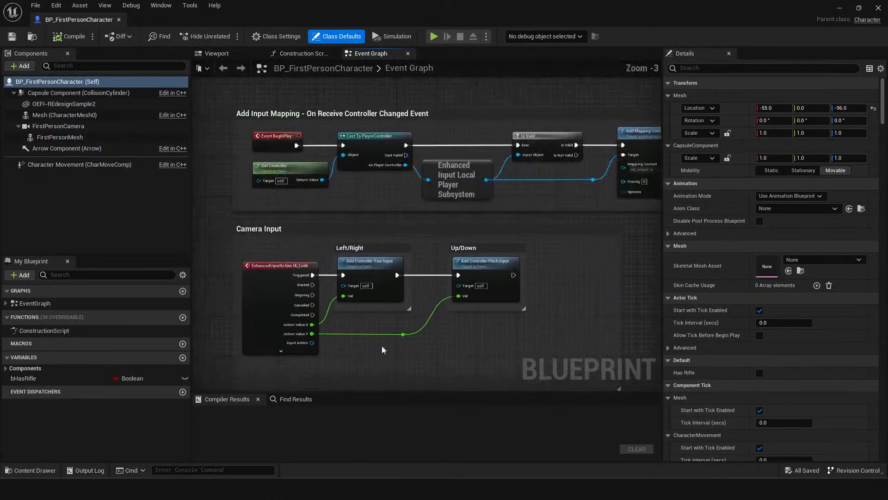
scroll(382, 345, "up", 1)
left_click(400, 251)
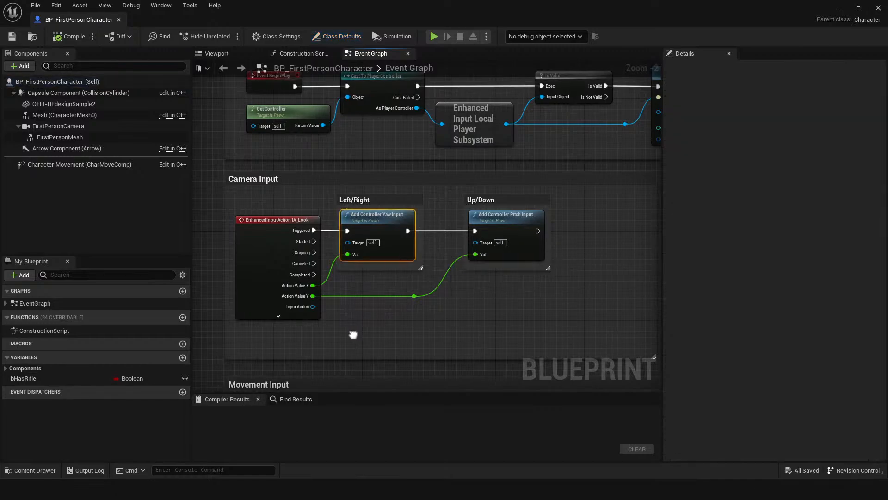
scroll(347, 303, "up", 2)
left_click_drag(298, 271, 365, 320, "ctrl")
left_click(266, 381)
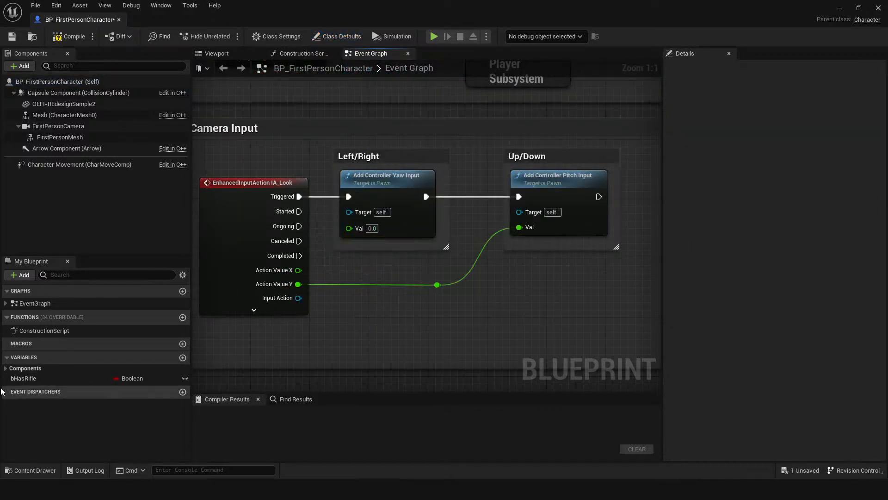
- Add a Boolean variable named "dumbn changes" to the blueprint
left_click(183, 358)
type("du")
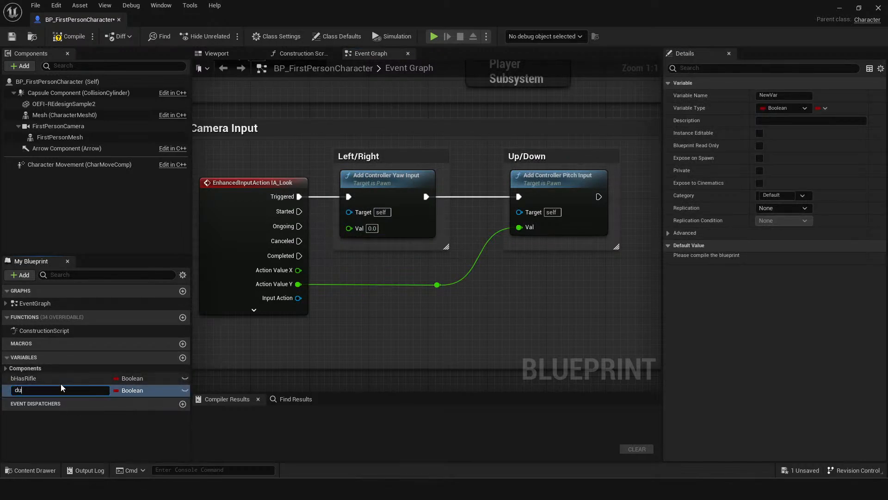
type("mbn changes")
key("Return")
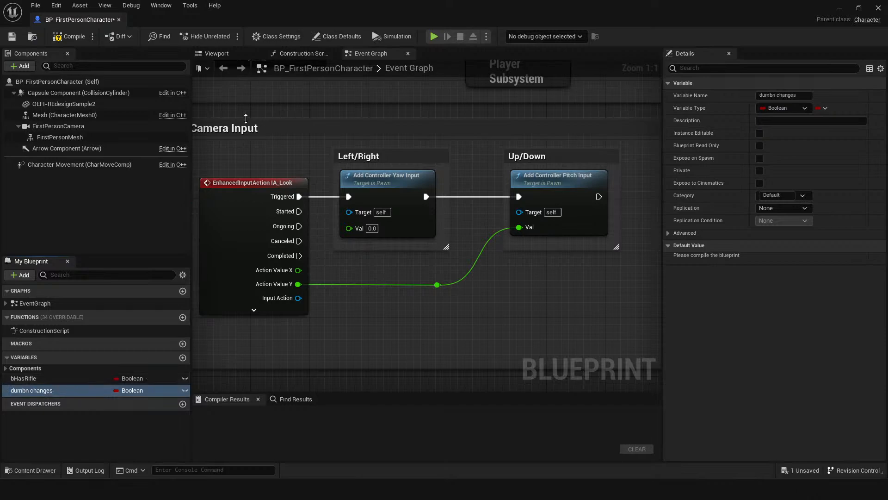
- Compile and save the blueprint with its changed camera input and added variable
left_click(57, 37)
left_click(13, 37)
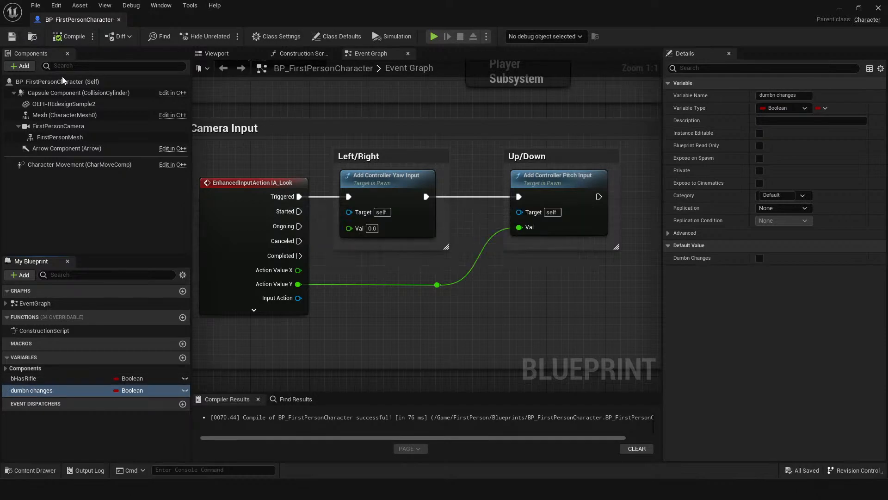
right_click_drag(428, 305, 484, 343)
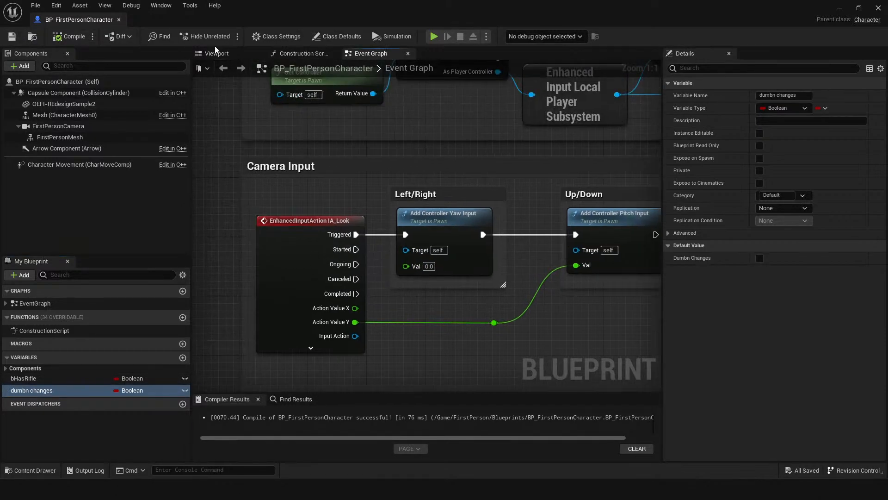
- Play-test the level with the new character, moving and jumping around, and end the play session
left_click(434, 37)
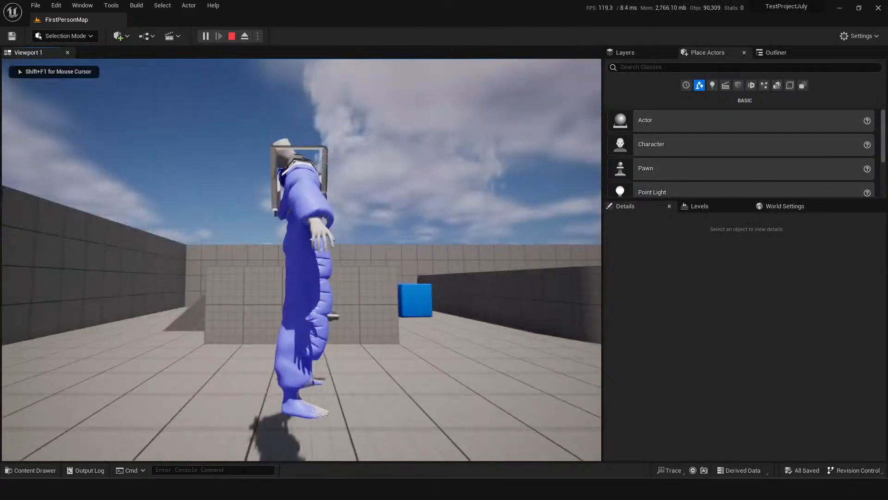
left_click(222, 244)
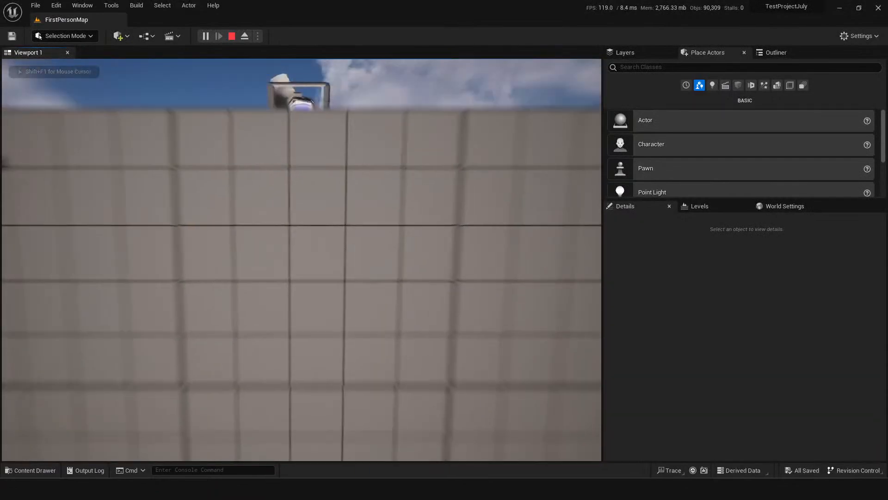
key("s")
key("space")
key("Escape")
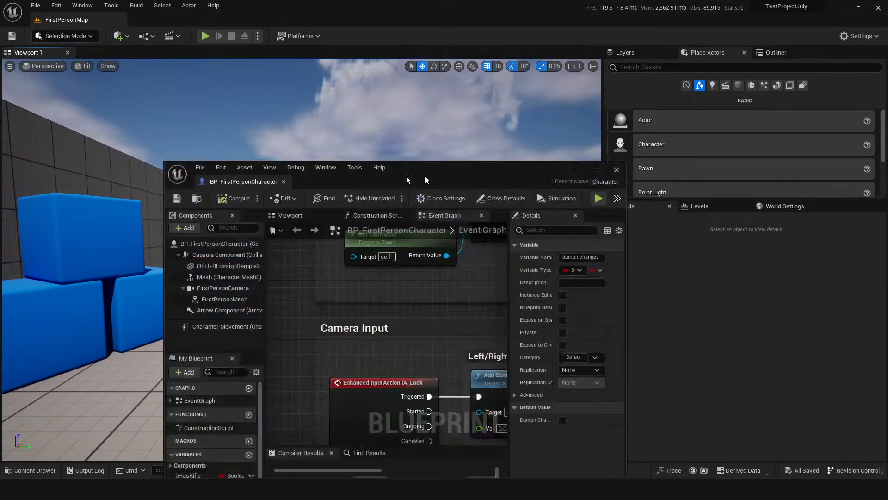
- Dock the BP_FirstPersonCharacter editor beside the FirstPersonMap level and close the Unreal Editor
left_click_drag(406, 176, 428, 74)
left_click_drag(268, 79, 215, 22)
left_click(68, 21)
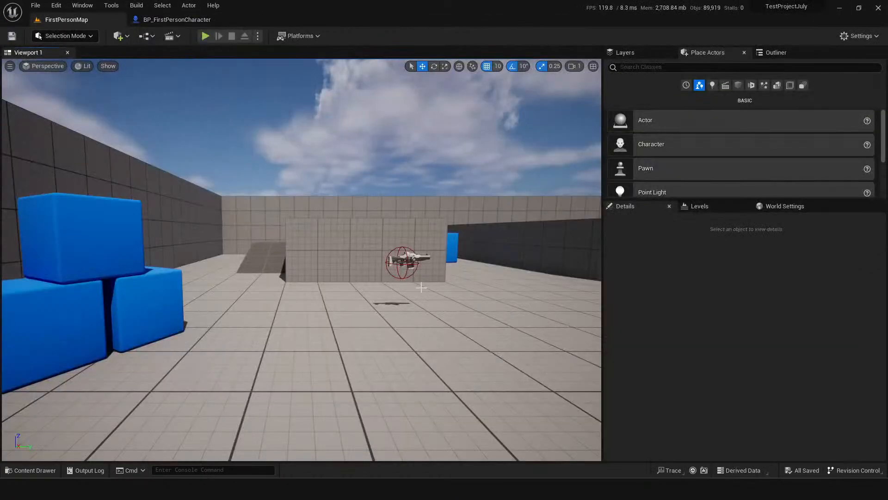
right_click_drag(421, 288, 578, 107)
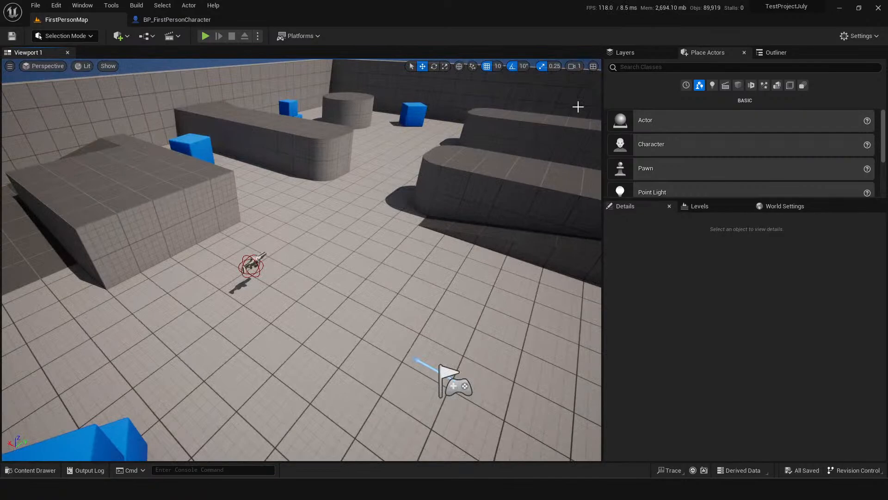
left_click(879, 8)
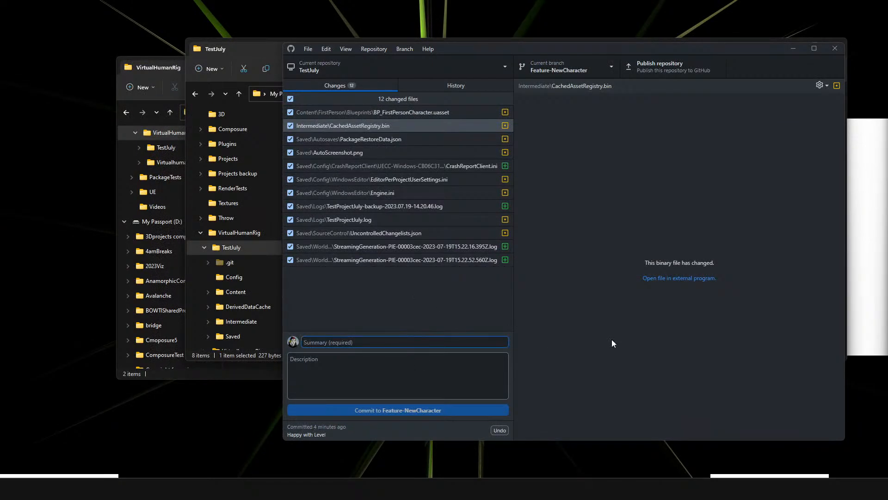
- Commit all changed files to the Feature-NewCharacter branch with the summary "Awesome new character"
type("Awesome new character")
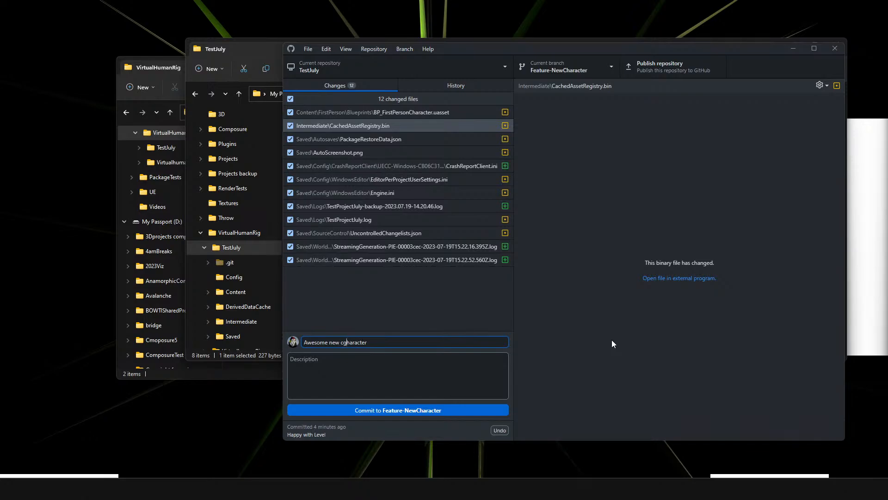
left_click_drag(514, 317, 508, 323)
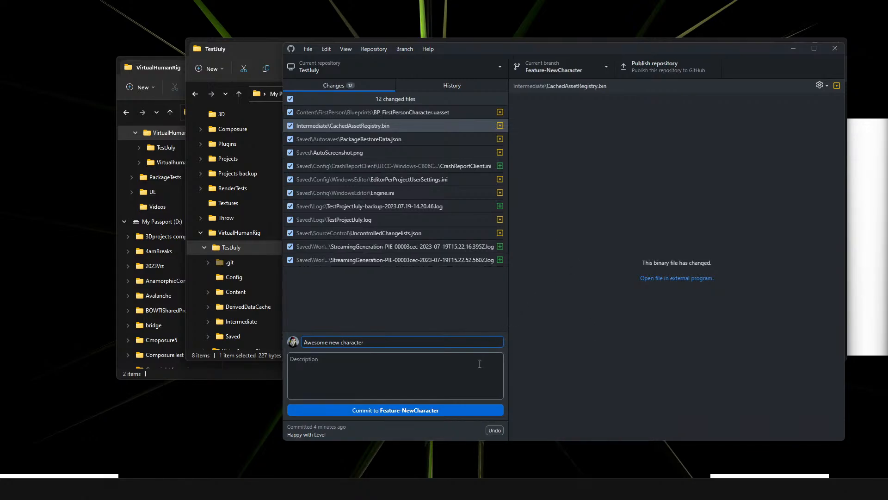
left_click(445, 407)
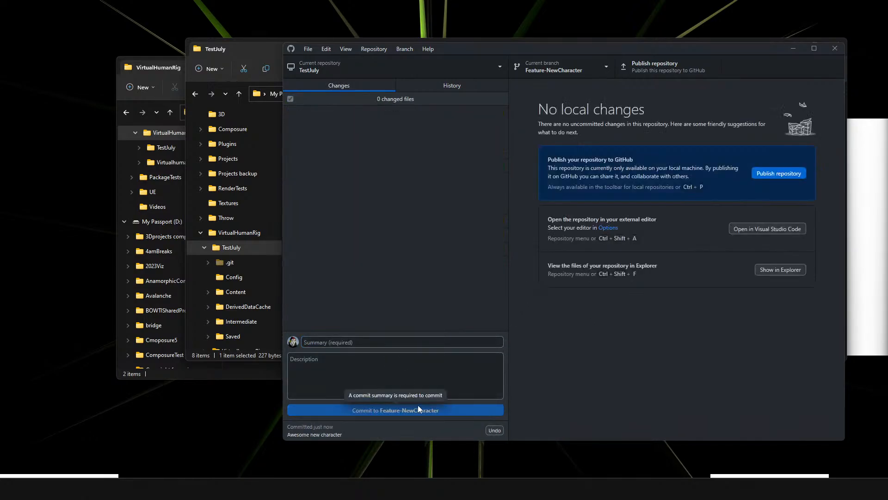
- Review the commit history of Feature-NewCharacter and switch the repository to the main branch
left_click(444, 85)
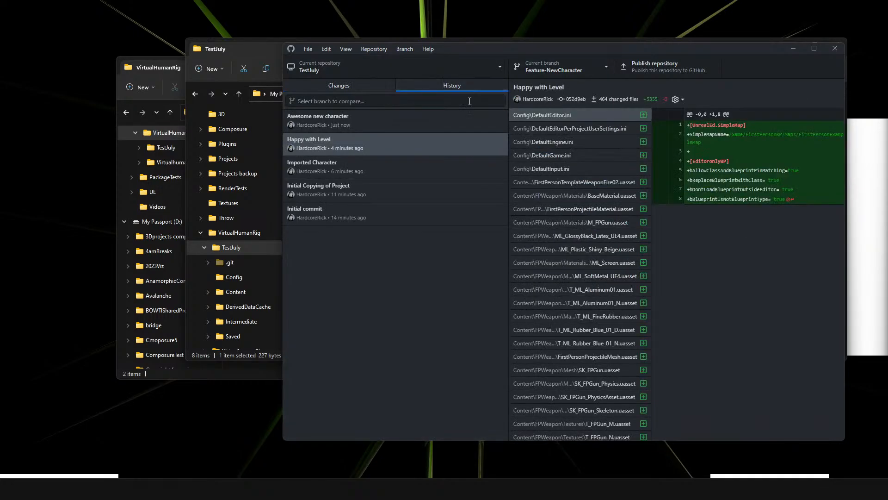
left_click(373, 84)
left_click(545, 67)
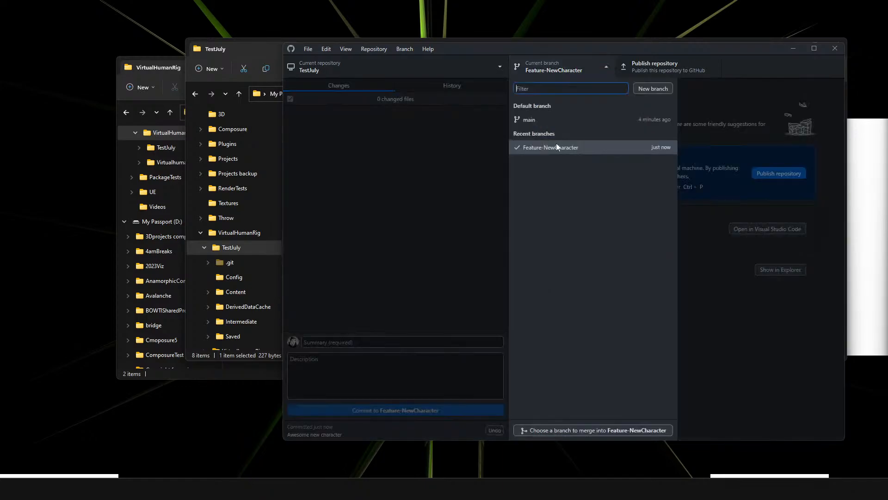
left_click(540, 123)
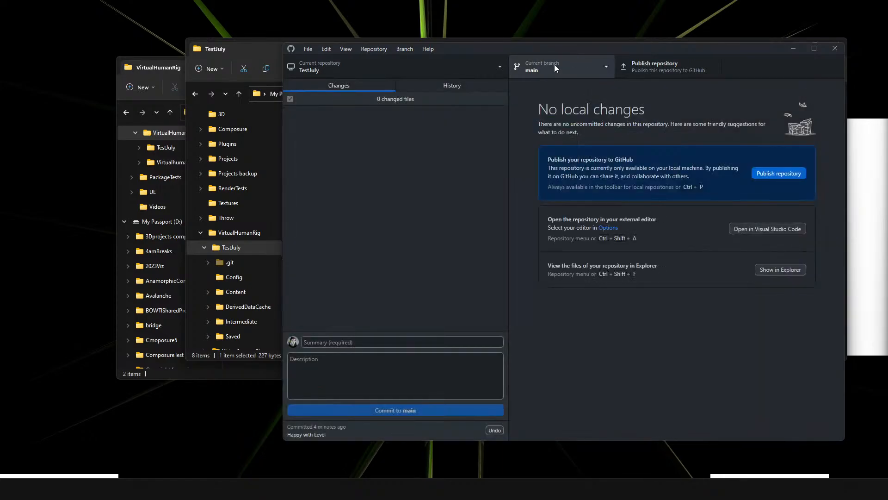
- Show the TestJuly repository's files in Explorer and open the TestProjectJuly project in Unreal Editor
left_click_drag(731, 50, 580, 41)
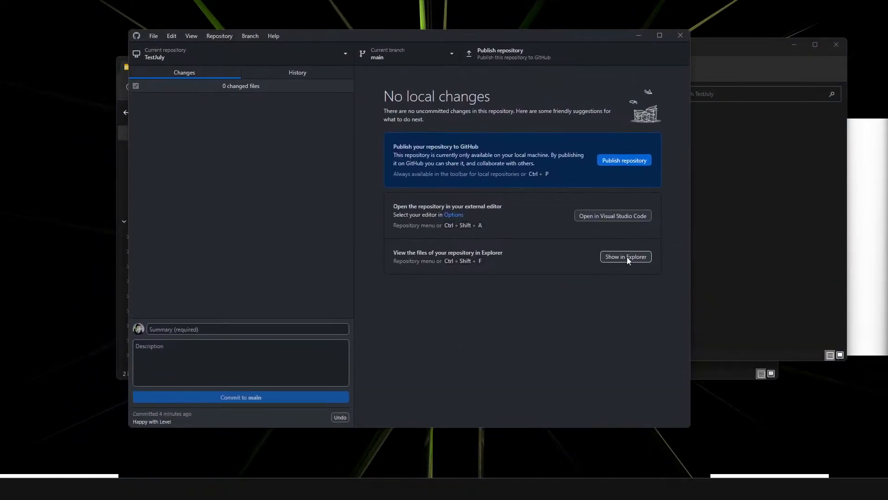
left_click(620, 256)
double_click(351, 252)
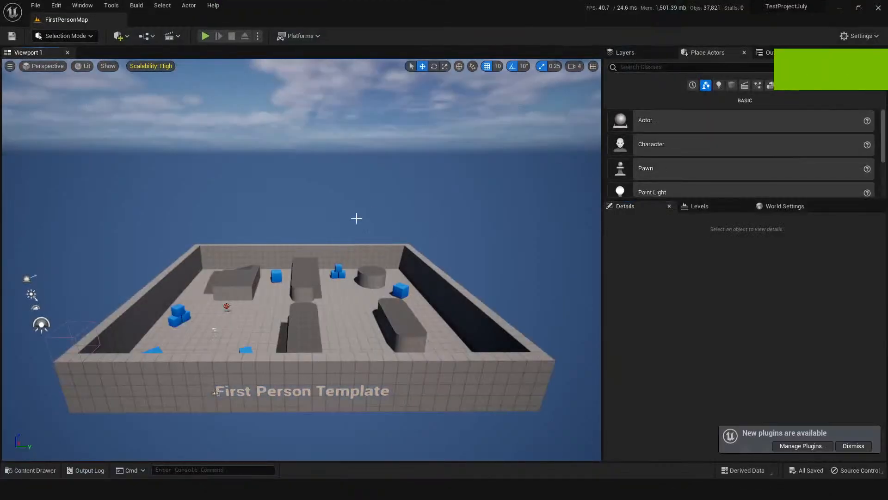
- Play-test the main branch's version of the level by walking around, and close the Unreal Editor
left_click(205, 35)
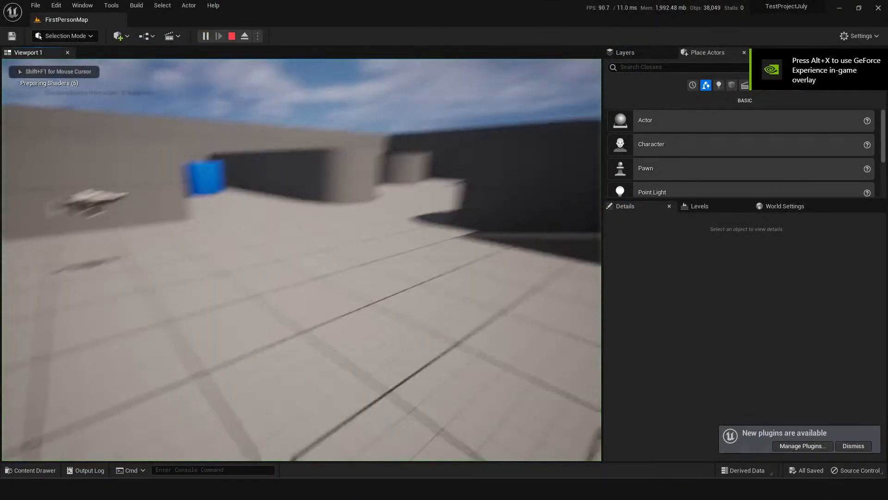
key("w")
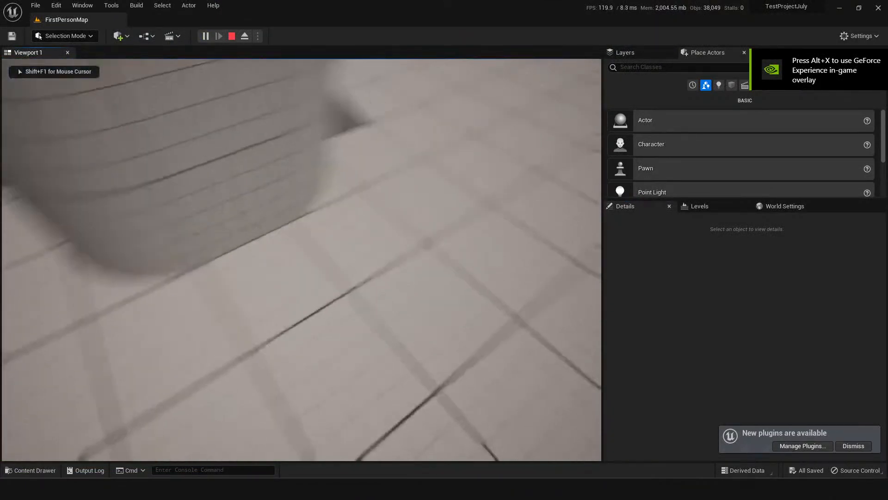
key("w")
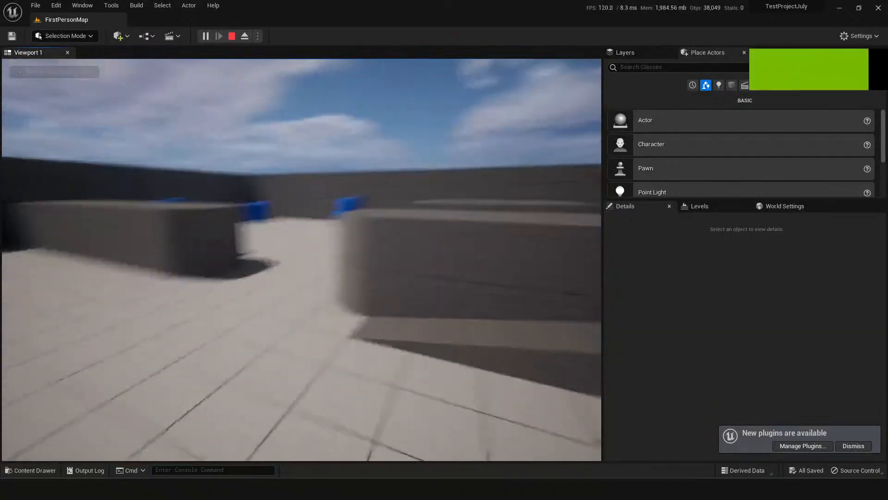
key("w")
key("Escape")
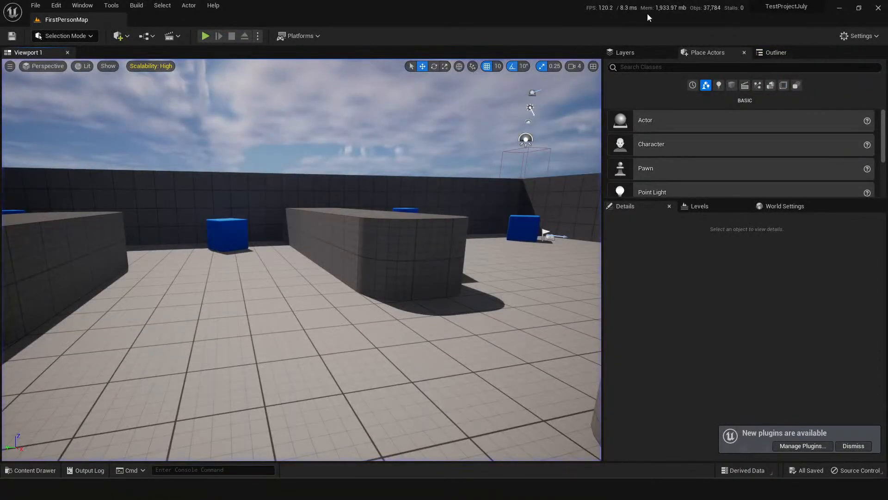
left_click(886, 7)
left_click(175, 179)
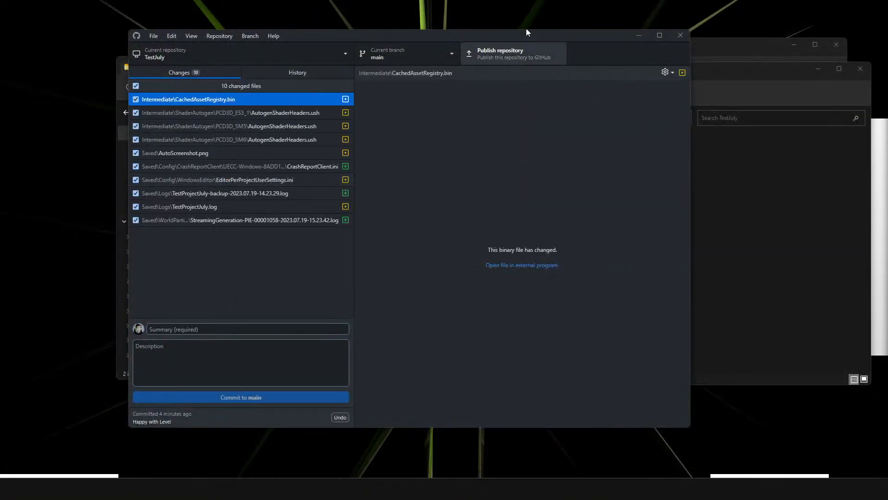
left_click(407, 58)
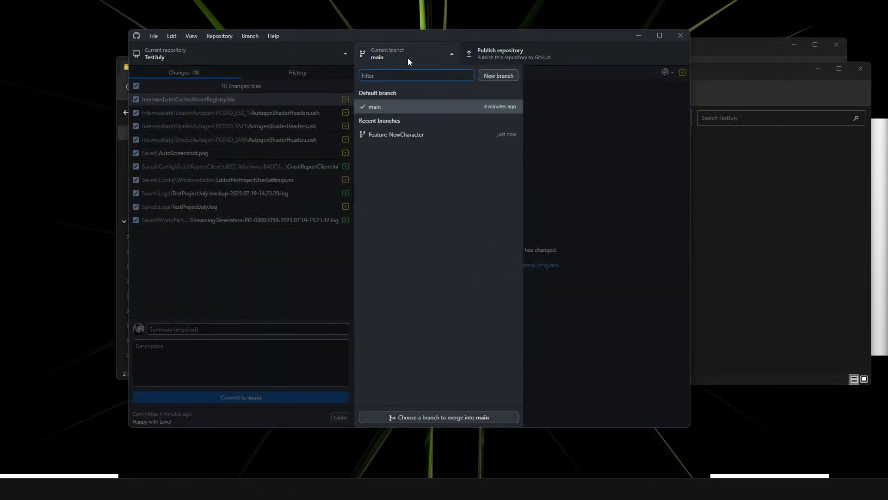
left_click(404, 134)
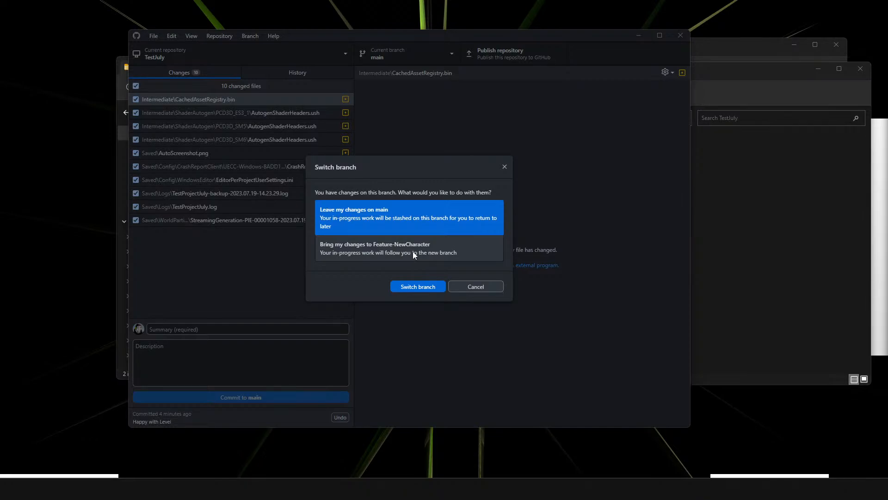
left_click(506, 166)
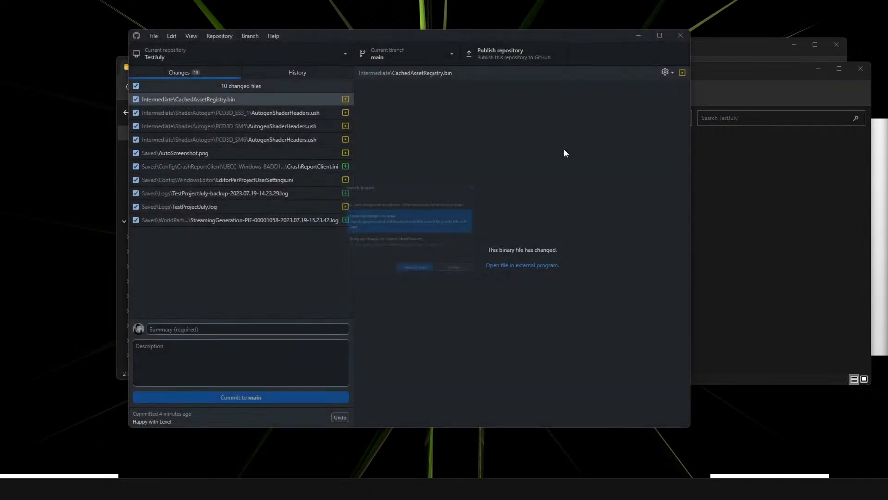
- Commit all changed files to the main branch with the summary "Init/ build of level"
left_click(220, 329)
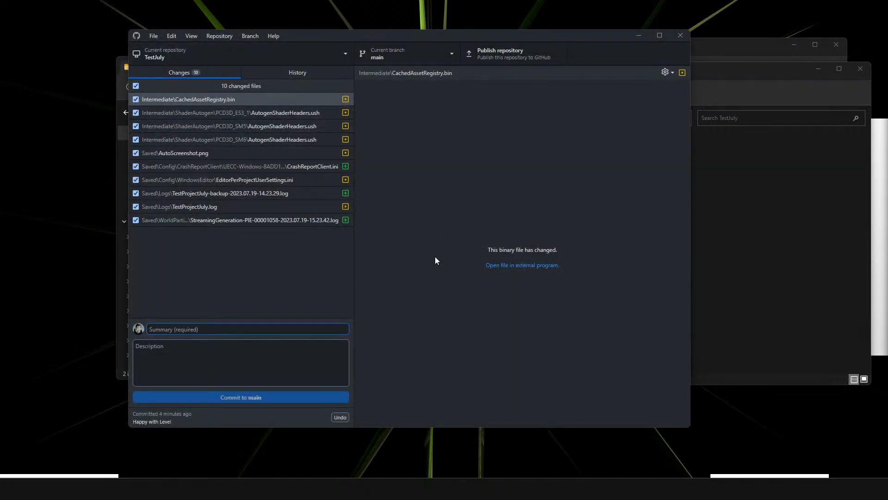
type("Init/ build of level")
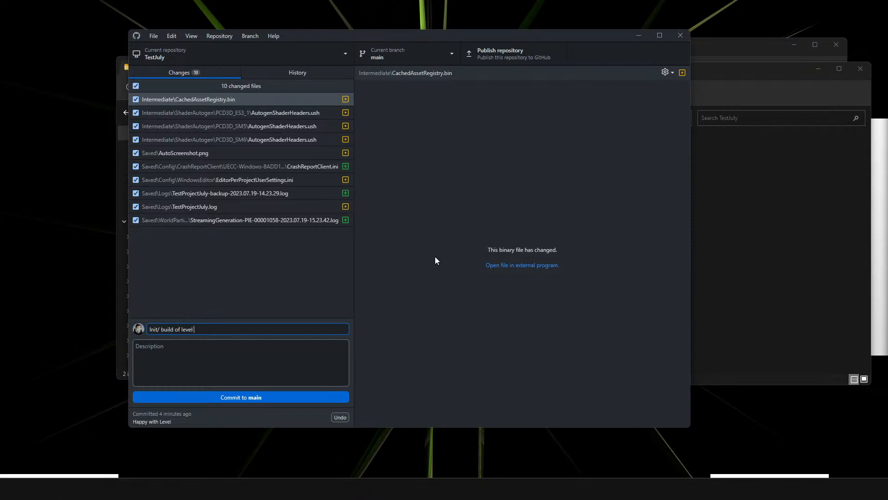
left_click(263, 397)
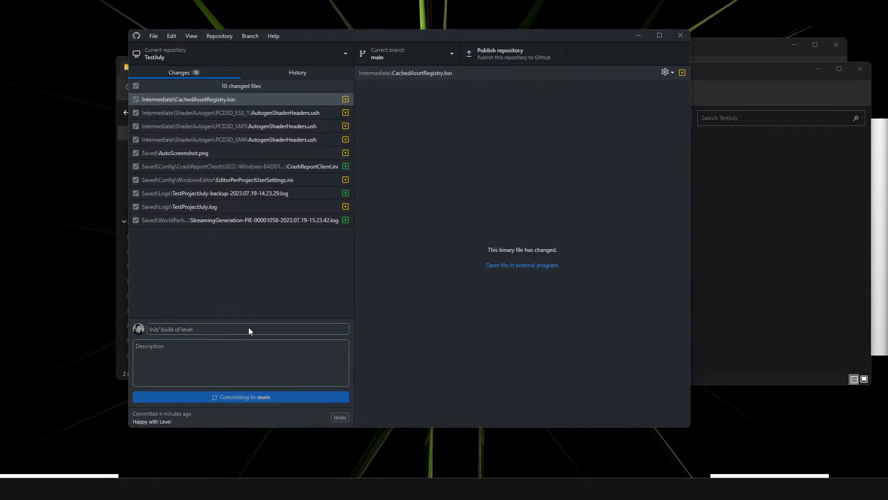
- Switch to the Feature-NewCharacter branch and open the TestProjectJuly project from the repository folder in Explorer
left_click(402, 57)
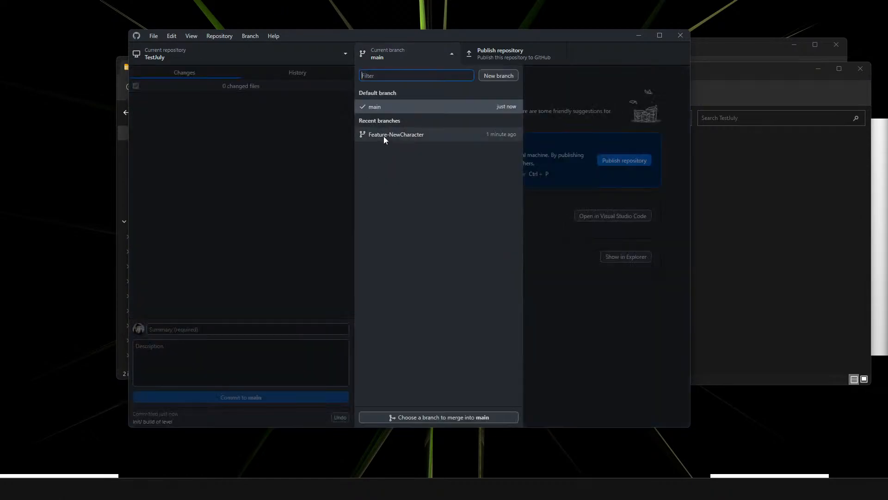
left_click(390, 131)
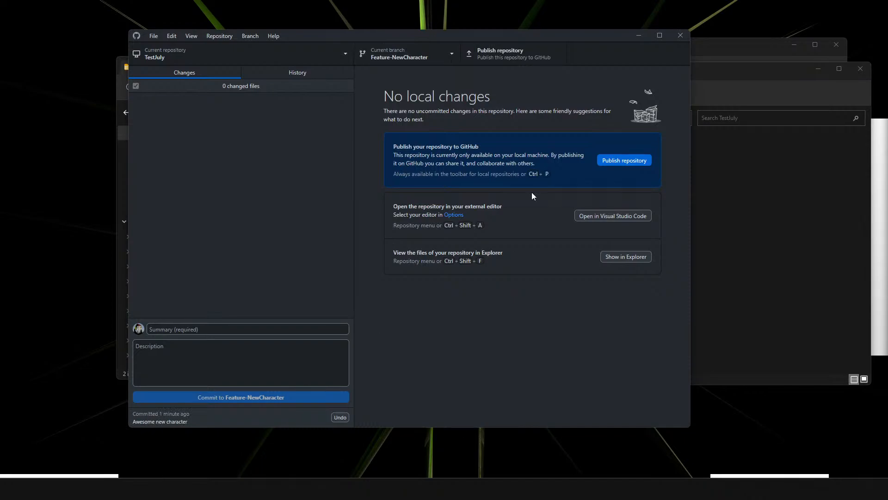
left_click(636, 258)
double_click(386, 264)
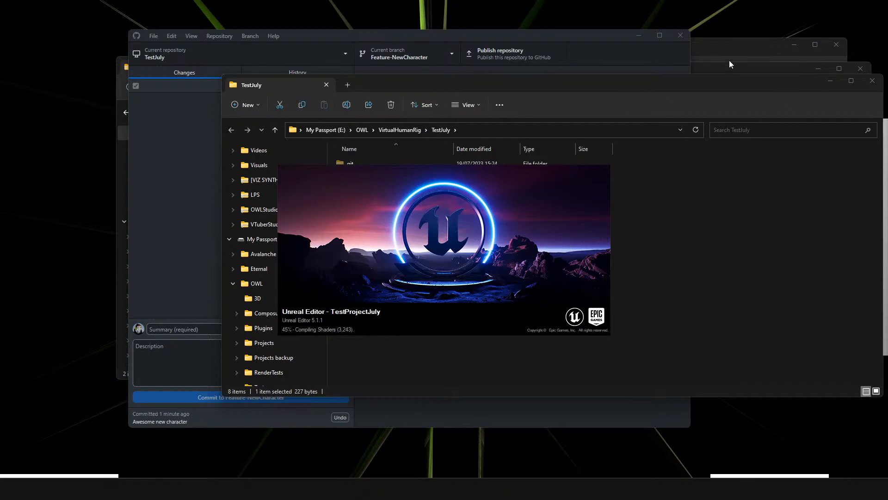
- Close the leftover TestJuly Explorer windows and minimize the VirtualHumanRig folder window
left_click(735, 46)
left_click(835, 49)
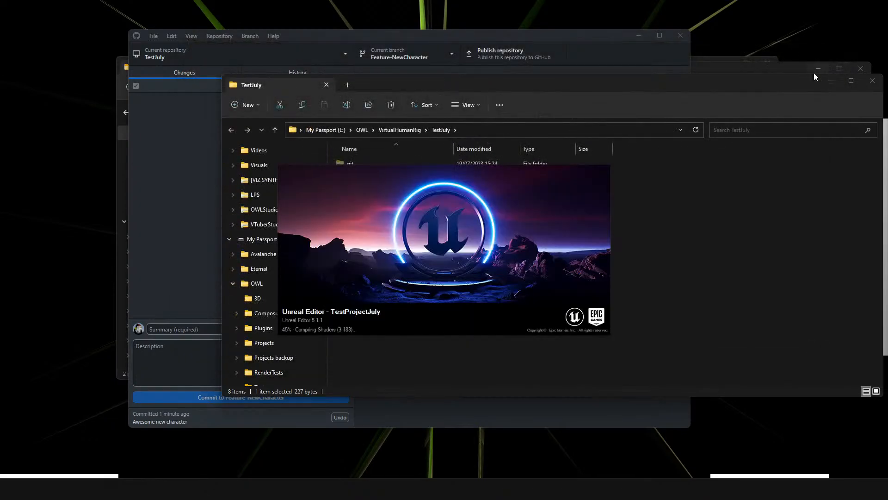
left_click(782, 71)
left_click(860, 69)
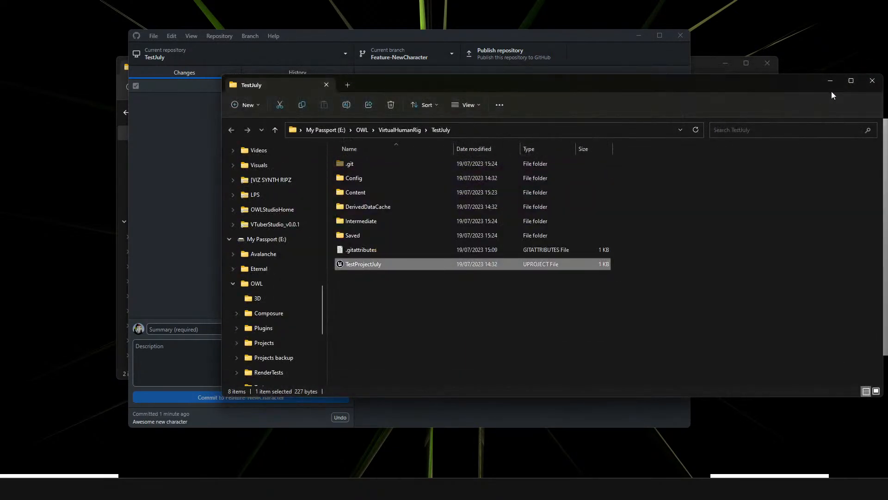
left_click(872, 81)
left_click(713, 82)
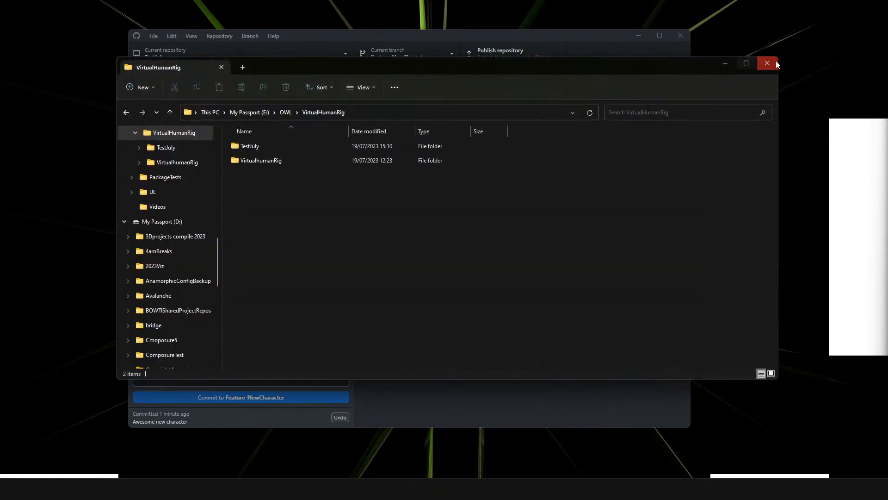
left_click(726, 63)
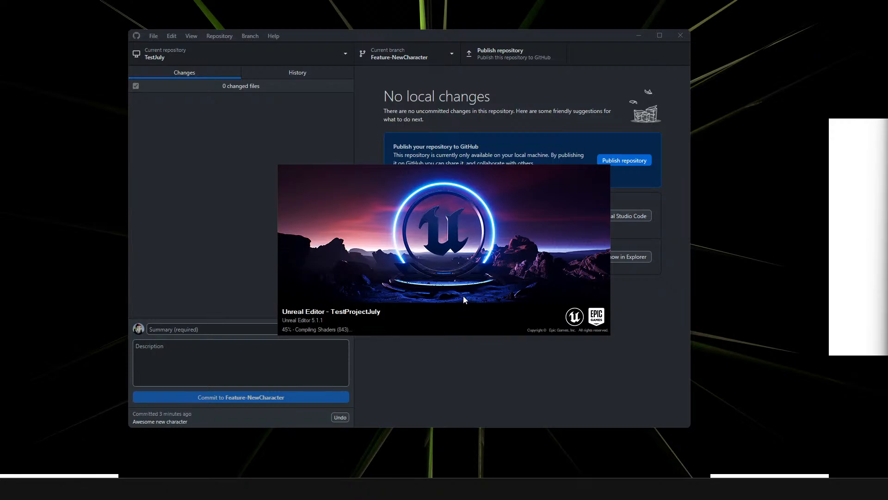
- Check which branch of the TestJuly repository is checked out while the project loads
left_click(412, 55)
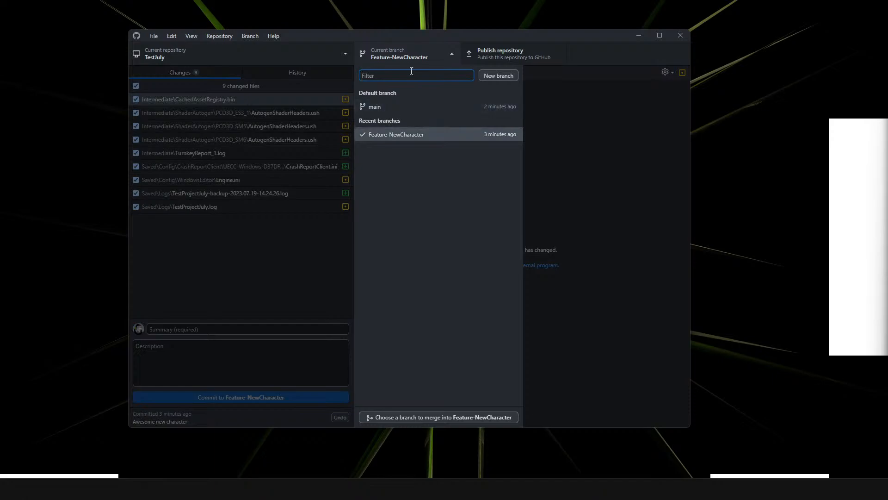
left_click(410, 54)
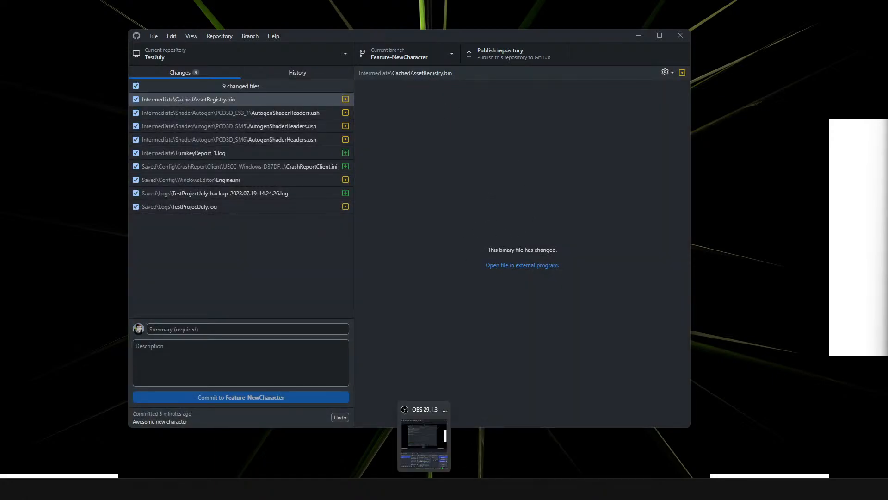
mouse_move(445, 488)
left_click(471, 465)
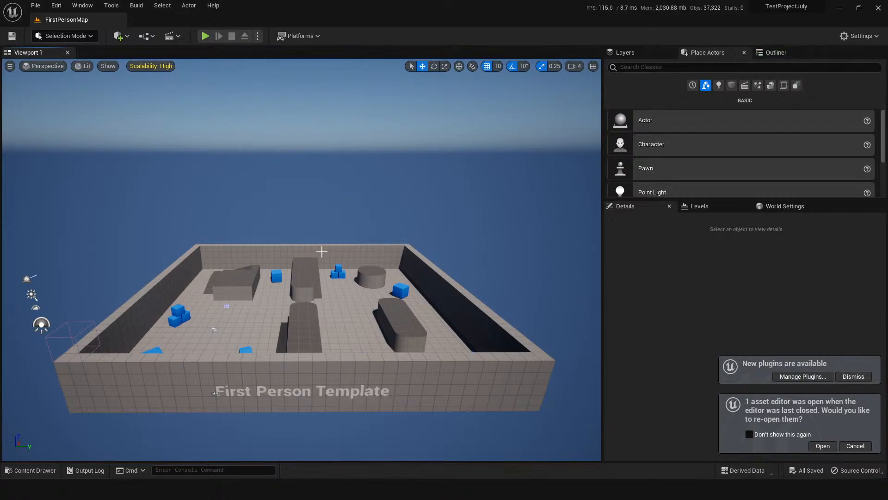
- Play-test FirstPersonMap in the editor despite the blueprint compilation errors, and stop the session
left_click(205, 36)
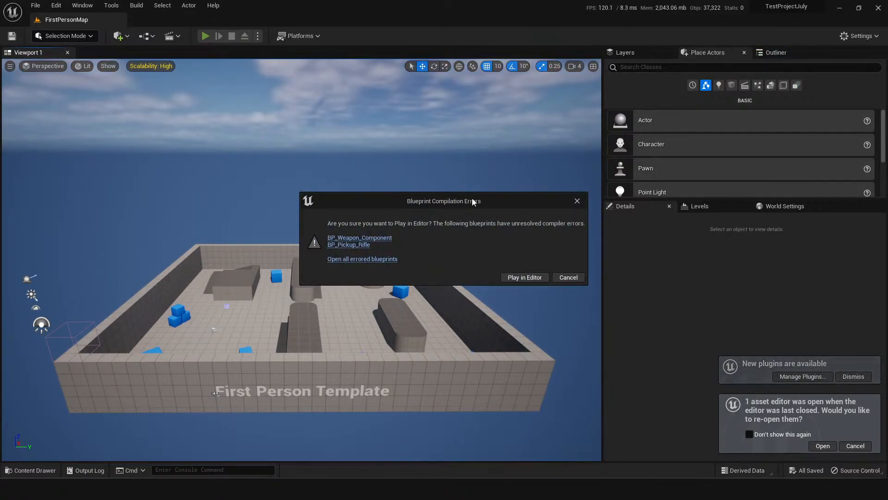
left_click(524, 278)
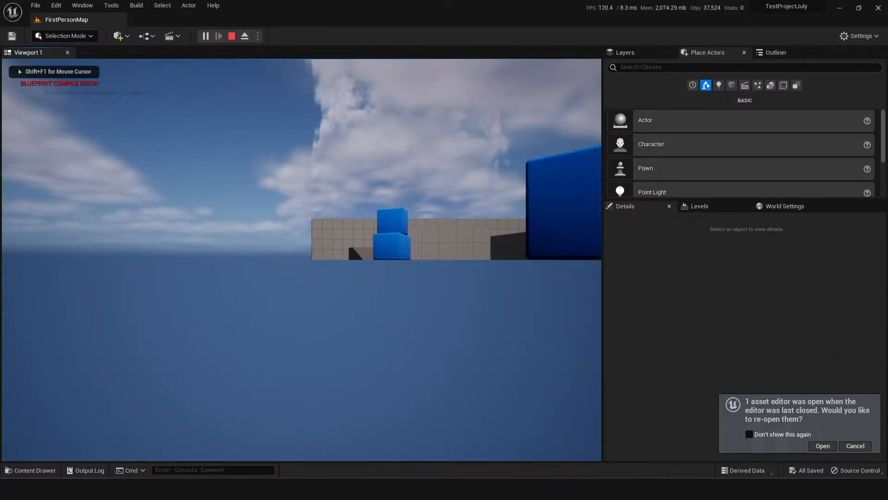
key("Escape")
- Select the PlayerStart actor in the level and inspect its surroundings
right_click_drag(391, 249, 452, 301)
key("s")
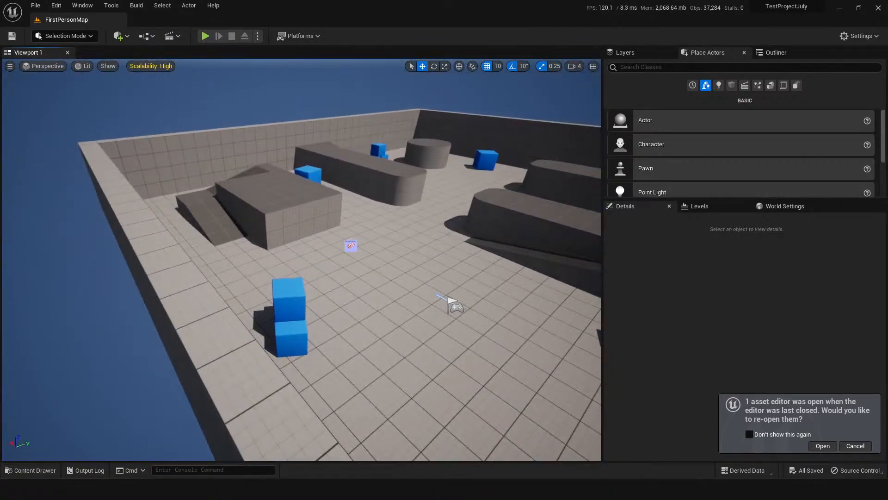
left_click(452, 301)
key("w")
mouse_move(334, 284)
right_mouse_down()
mouse_move(393, 310)
mouse_move(342, 287)
right_mouse_up()
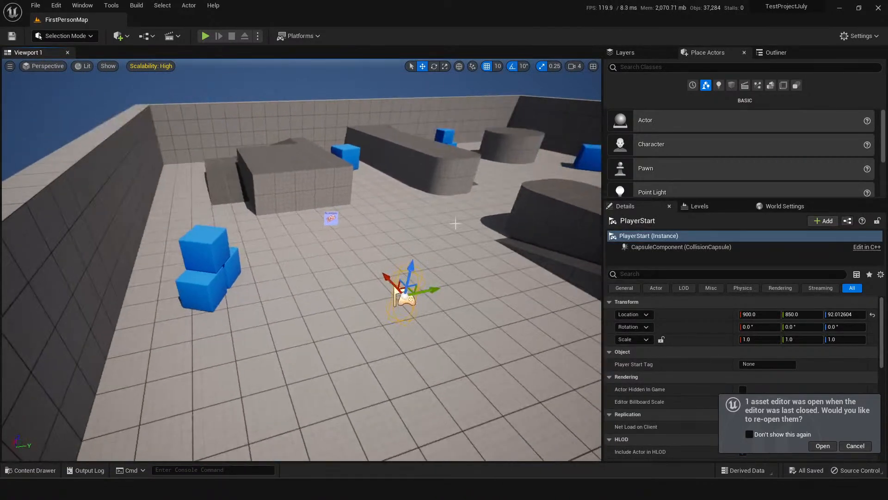
- Look through the FBxs, FirstPersonArms and FirstPerson content folders for the new character
key("ctrl+space")
left_click(188, 196)
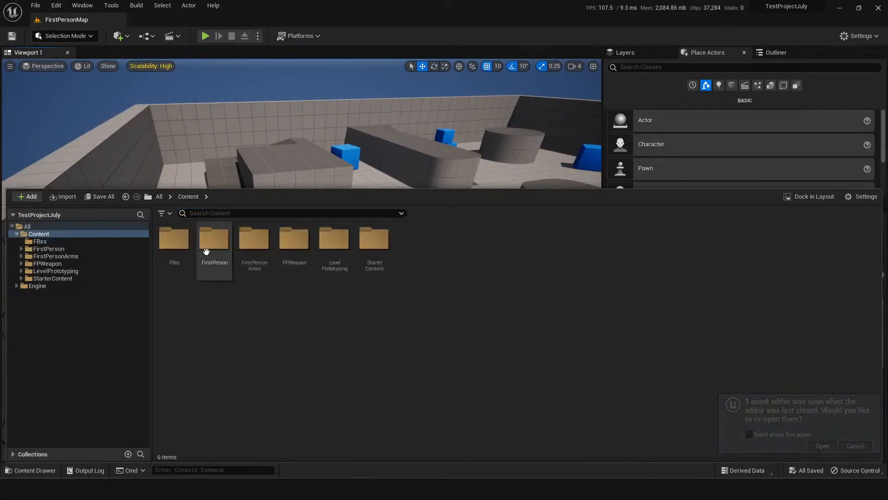
double_click(172, 237)
left_click(186, 197)
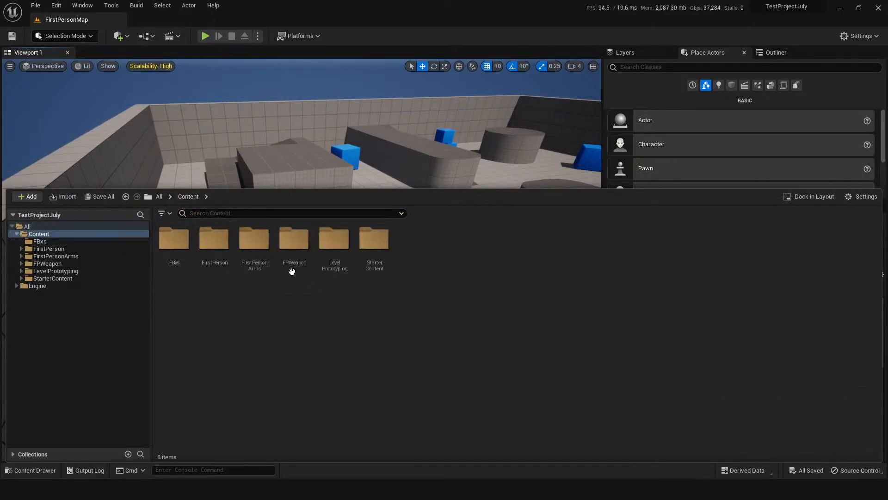
double_click(260, 243)
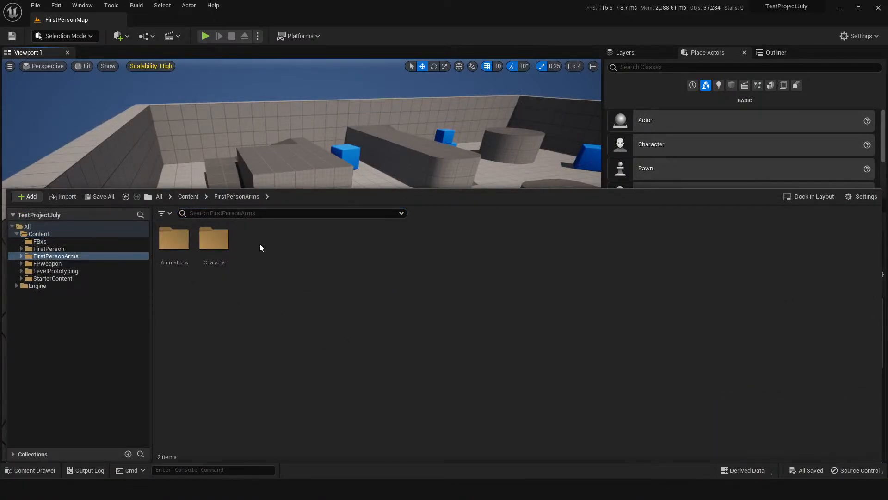
left_click(186, 197)
double_click(214, 239)
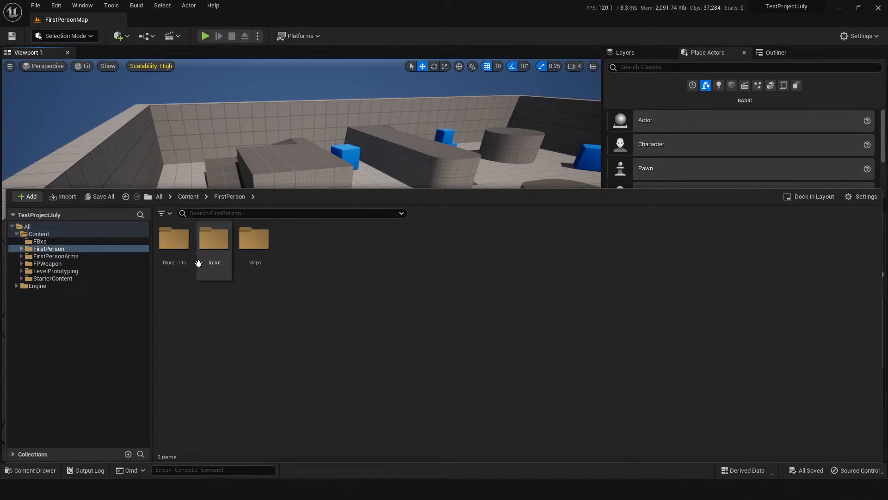
- Open the BP_FirstPersonGameMode blueprint from FirstPerson/Blueprints to check its class defaults, and close it again
double_click(171, 242)
left_click(184, 277)
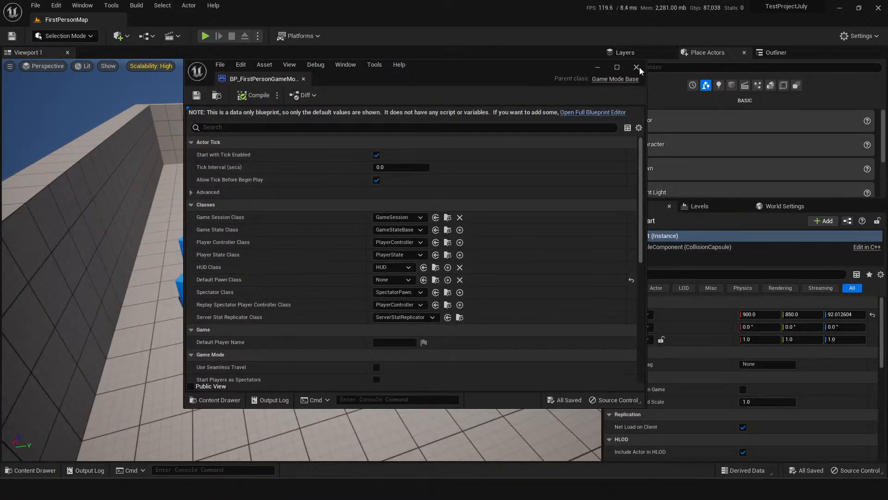
left_click(638, 67)
- Recheck the FirstPerson/Blueprints content folder for the character blueprint
key("ctrl+space")
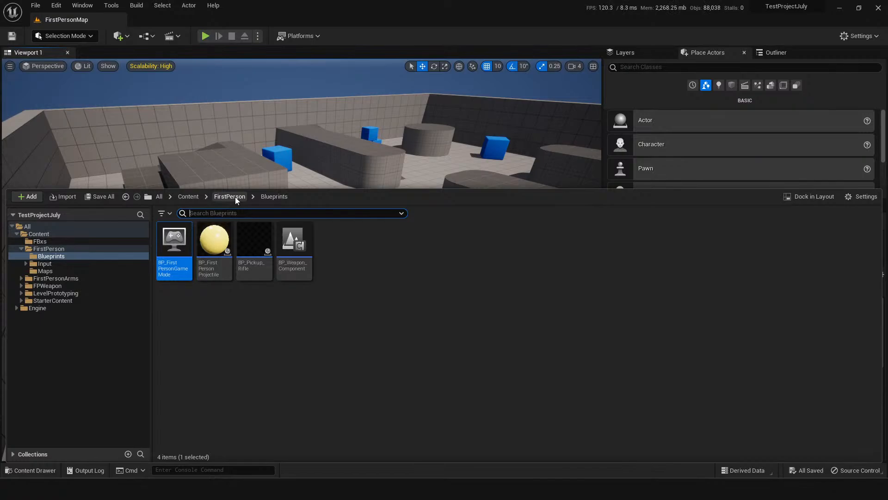
left_click(235, 196)
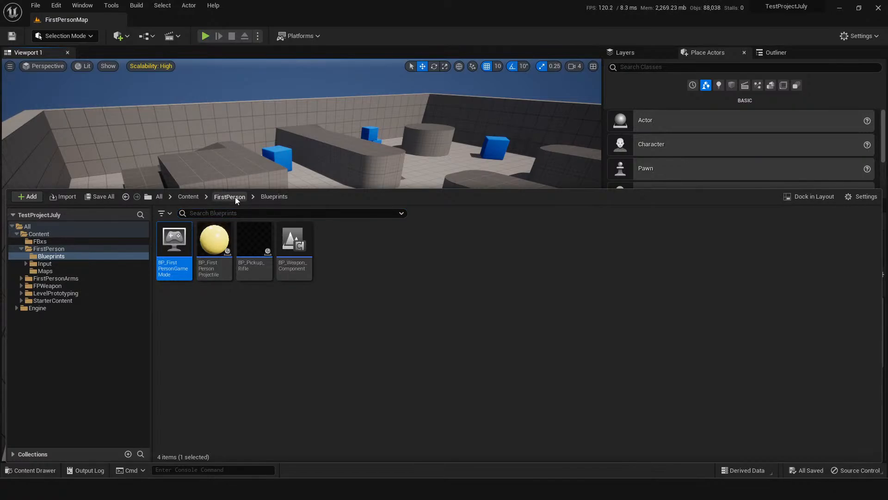
left_click(188, 196)
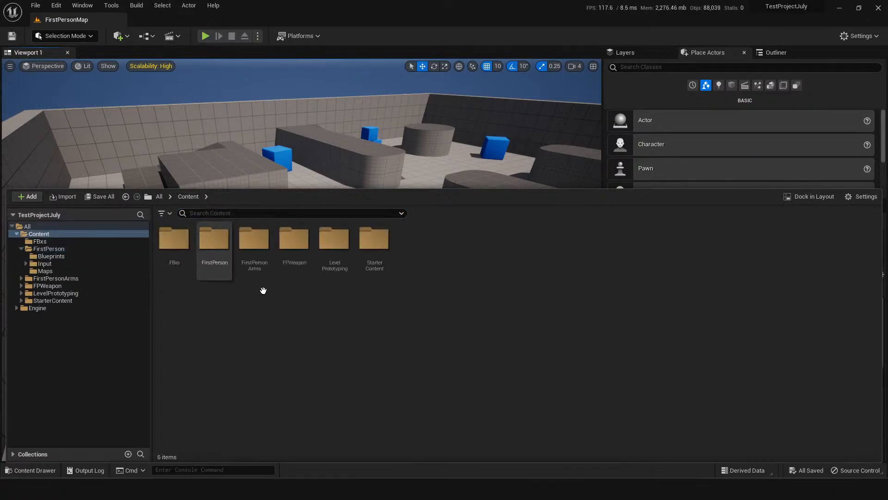
left_click(219, 245)
double_click(219, 245)
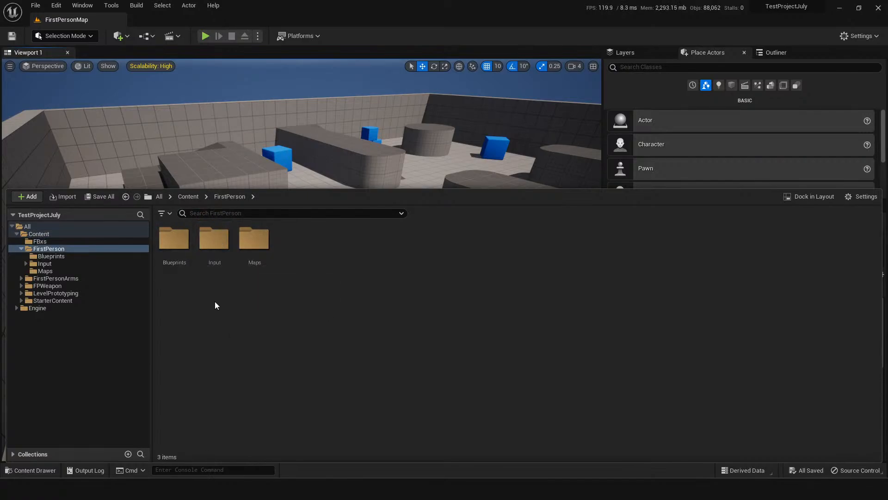
double_click(173, 237)
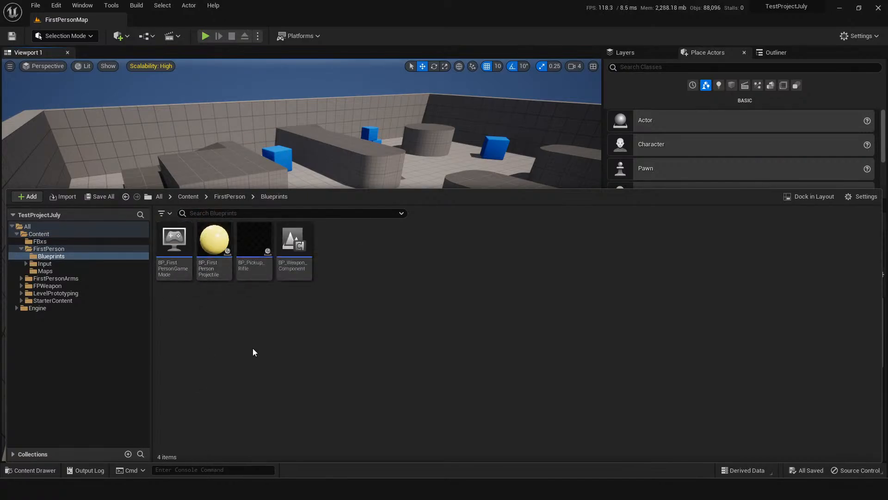
- Inspect the BP_Pickup_Rifle and PlayerStart actors placed in the level
right_click_drag(303, 145, 326, 151)
left_click(217, 213)
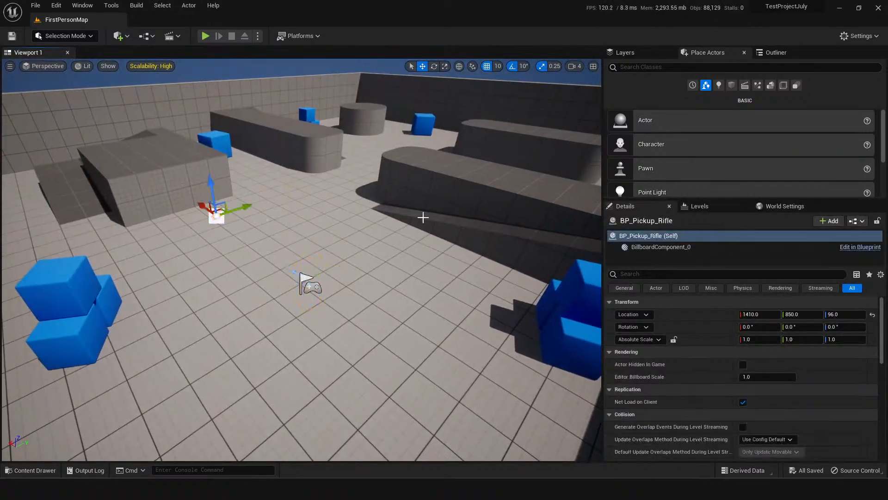
left_click(308, 282)
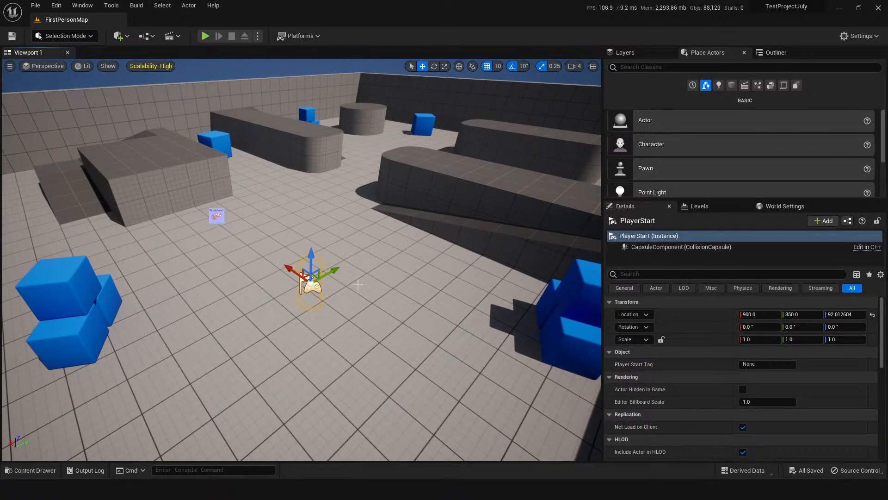
left_click_drag(376, 348, 370, 334)
- Check the top-level Content folder once more and close the TestProjectJuly project
key("ctrl+space")
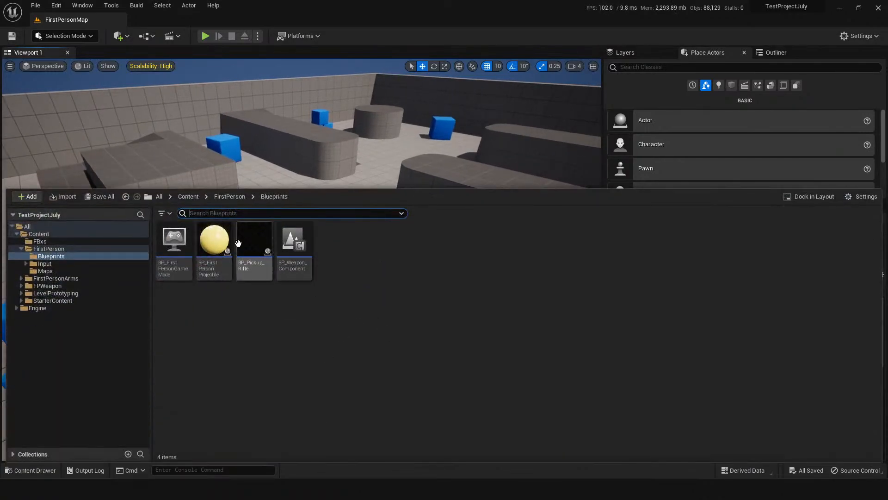
left_click(189, 196)
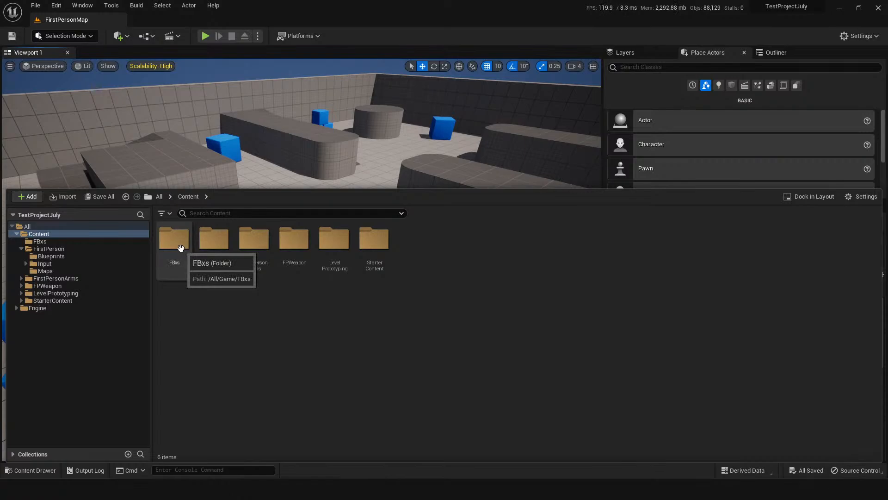
right_click_drag(300, 133, 330, 196)
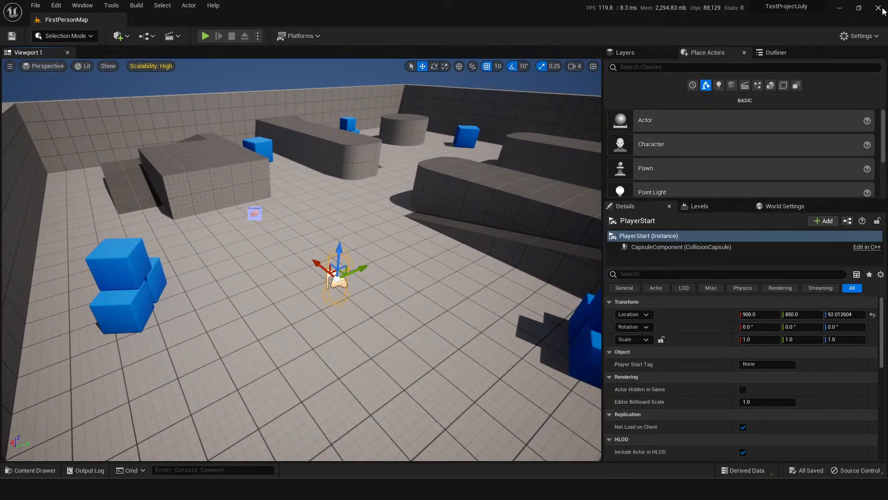
left_click(883, 9)
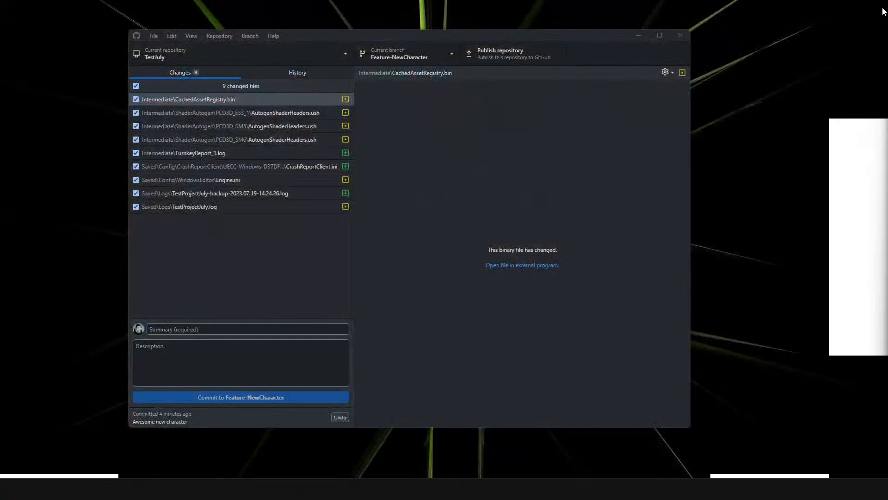
- In GitHub Desktop, check the TestJuly repository's branches, commit history and changed files
left_click(406, 58)
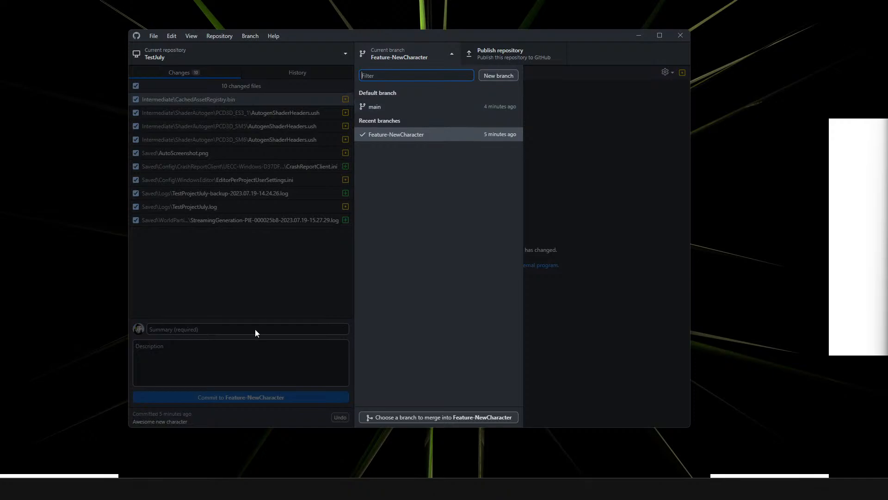
left_click(397, 59)
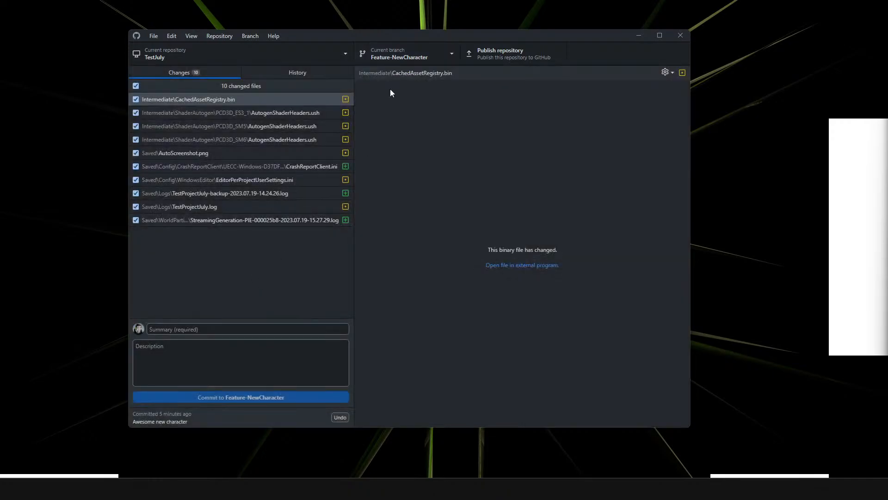
left_click(282, 68)
left_click(190, 68)
- Discard the changes to all changed files on the Feature-NewCharacter branch
left_click(216, 99)
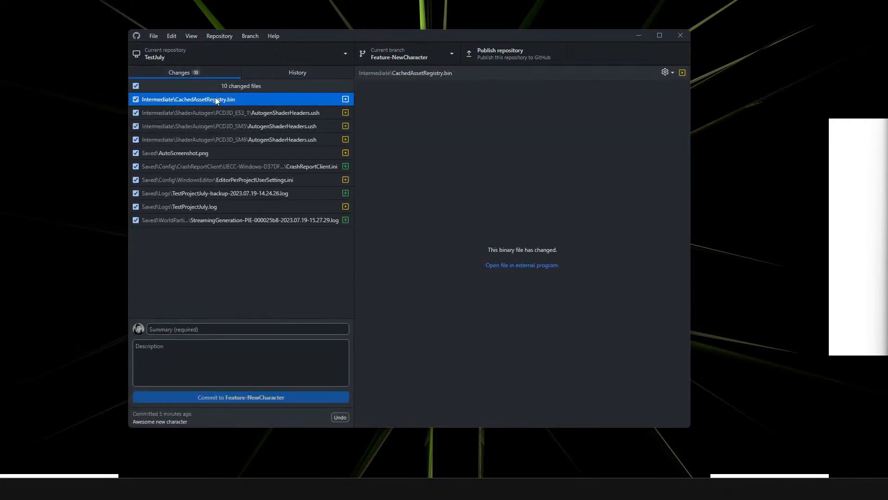
left_click(221, 220, "shift")
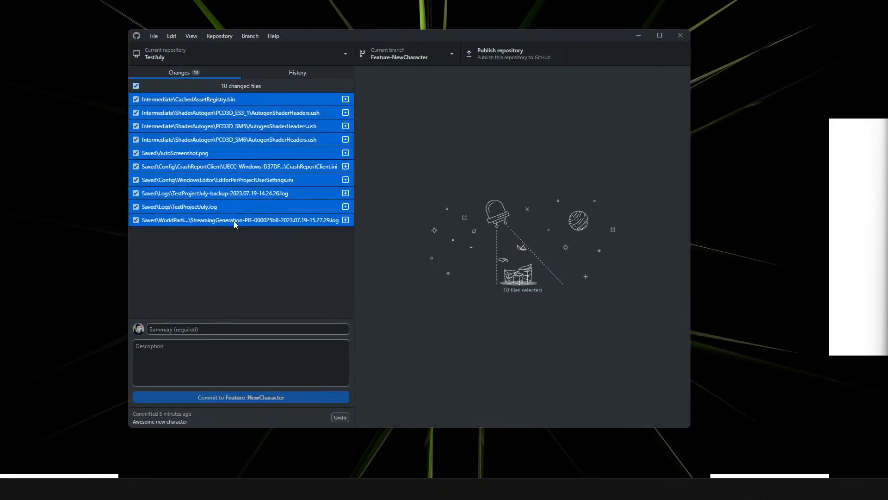
right_click(235, 222)
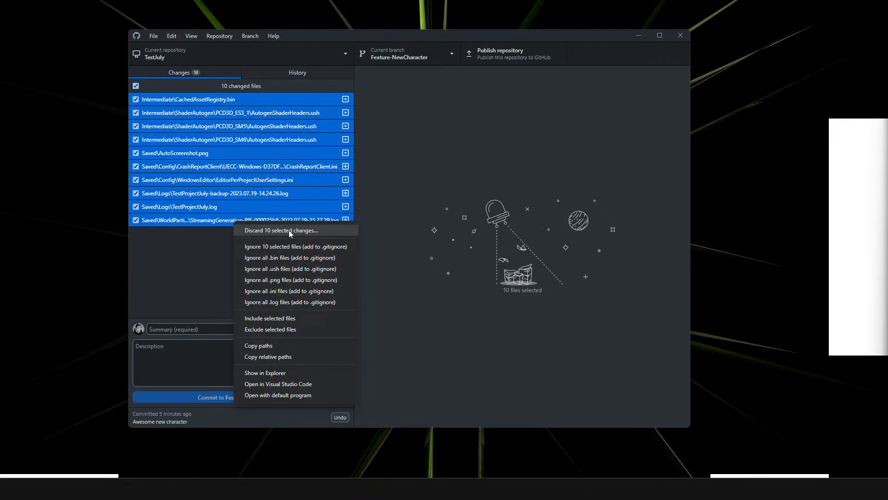
left_click(289, 230)
left_click(456, 301)
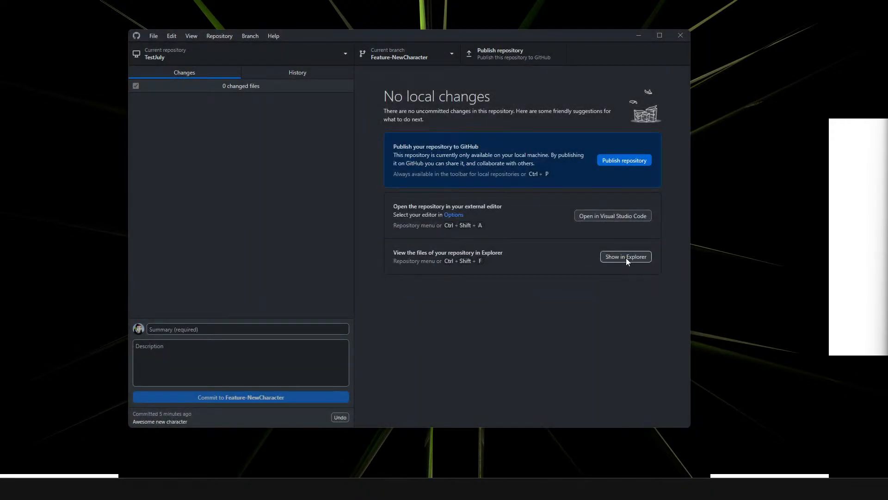
- Reopen the TestProjectJuly project from the TestJuly repository folder in Explorer and minimize the folder window
left_click(626, 257)
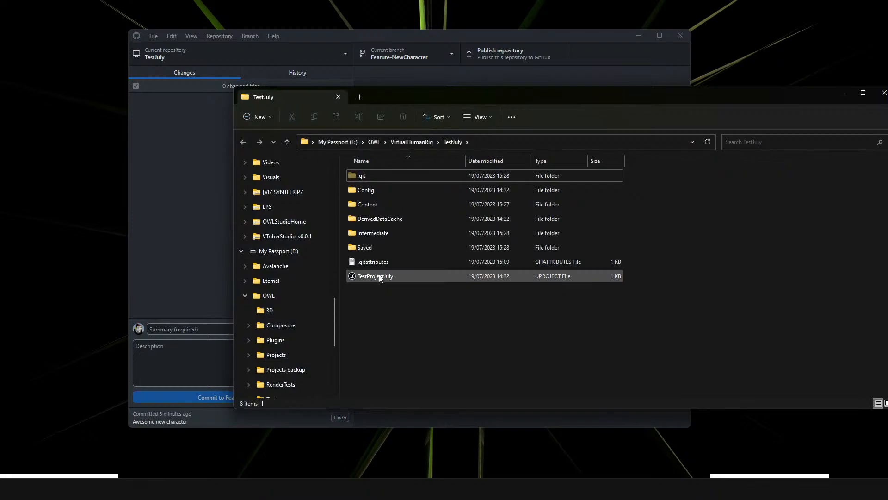
double_click(375, 276)
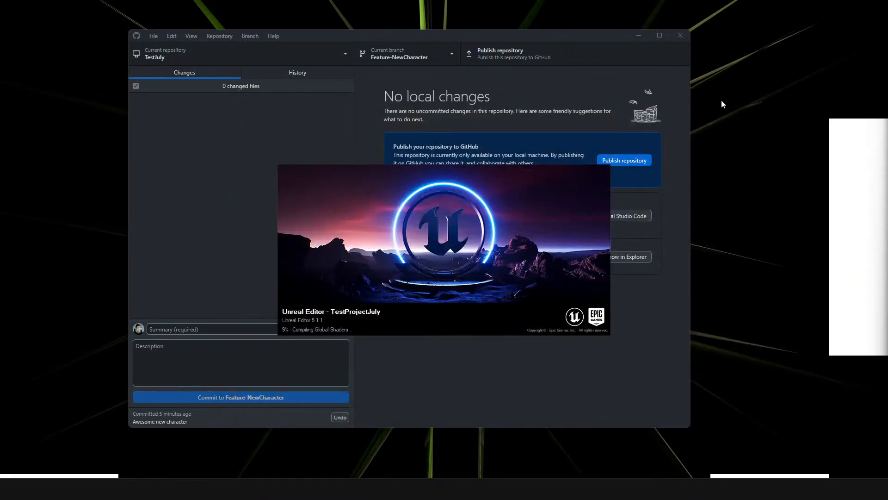
left_click(843, 93)
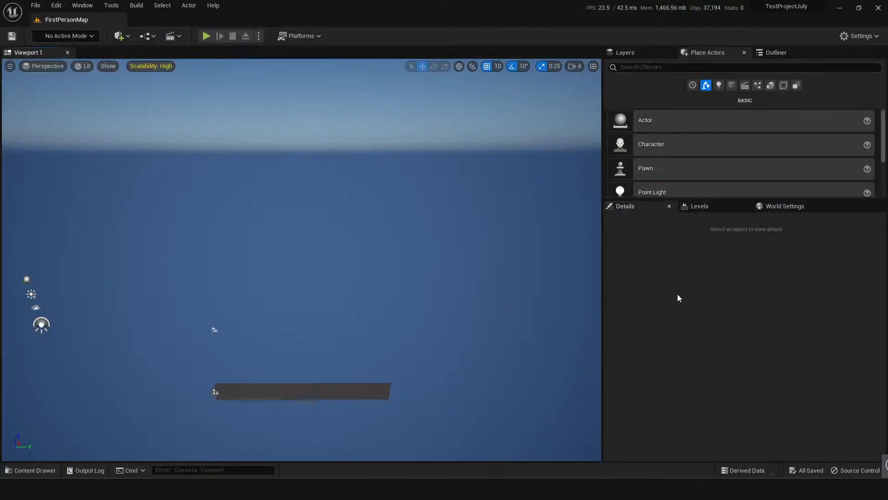
- Try to play the level, cancel at the blueprint compilation errors and close the Unreal project
left_click(206, 36)
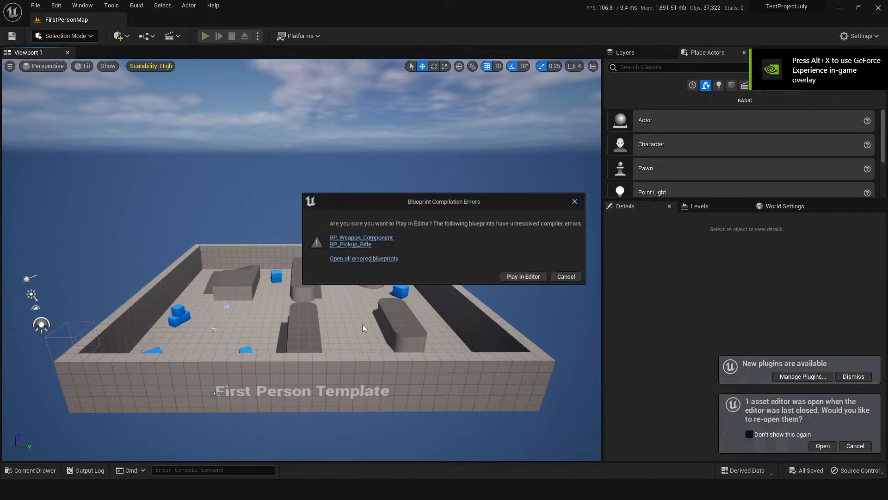
left_click(576, 200)
left_click(878, 8)
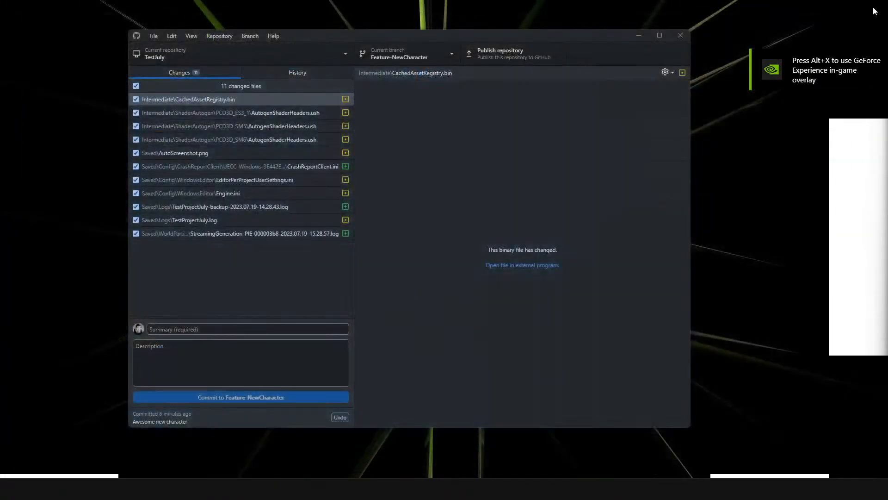
- Try to delete the Feature-NewCharacter branch while it is checked out, and dismiss the error
left_click(411, 48)
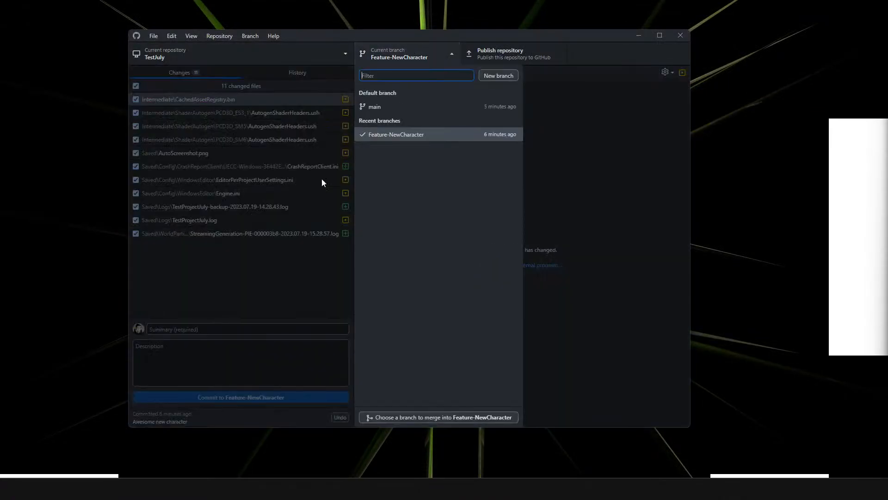
right_click(399, 138)
left_click(419, 177)
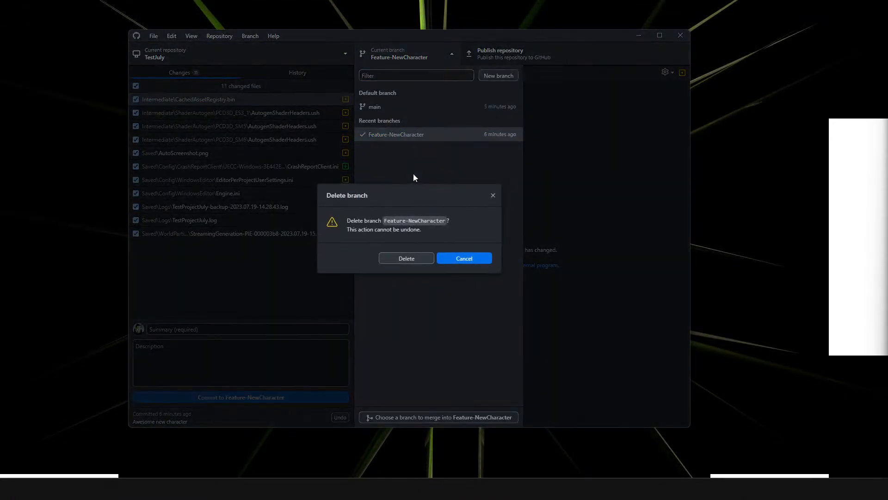
left_click(392, 259)
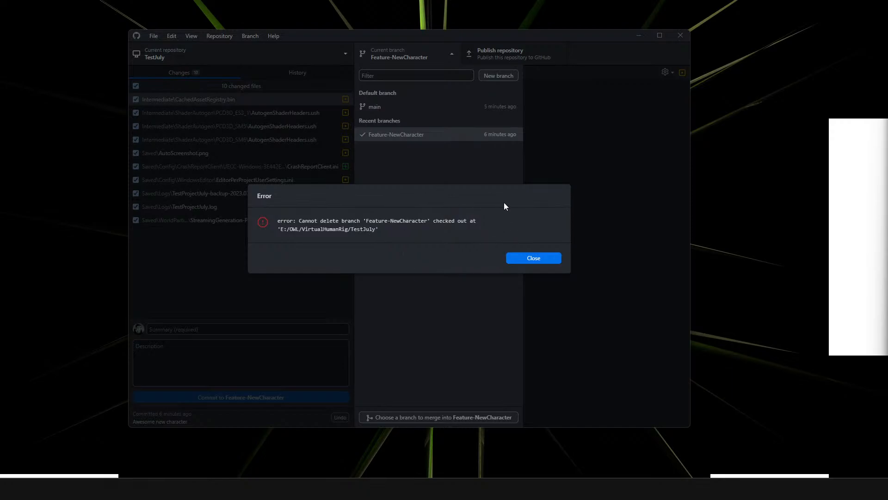
left_click(533, 258)
left_click(532, 257)
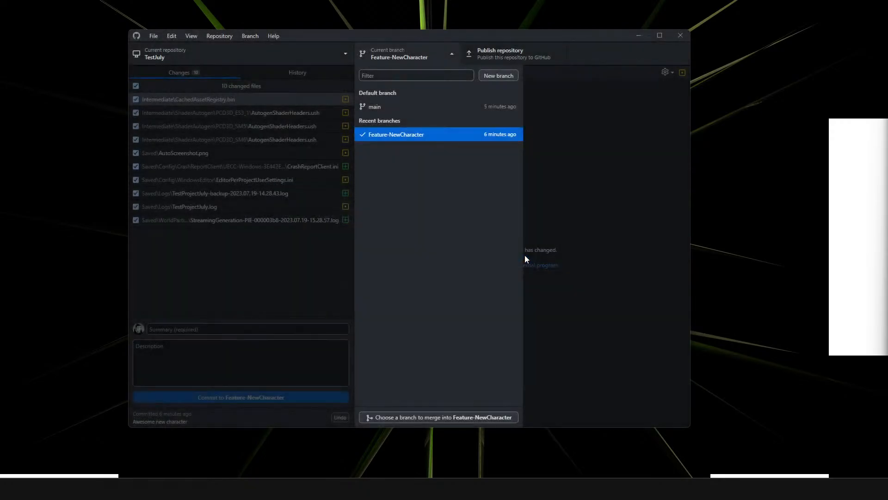
- Switch to the main branch, leaving the changes on Feature-NewCharacter, and delete the Feature-NewCharacter branch
left_click(387, 107)
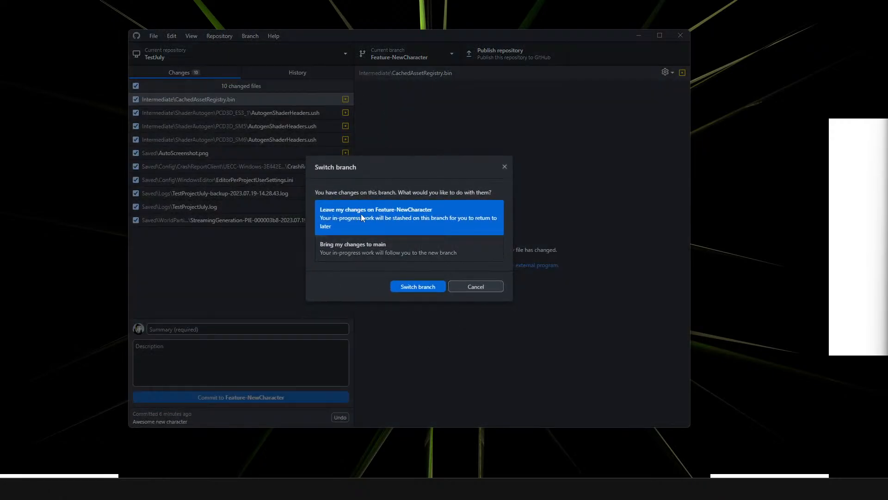
left_click(413, 287)
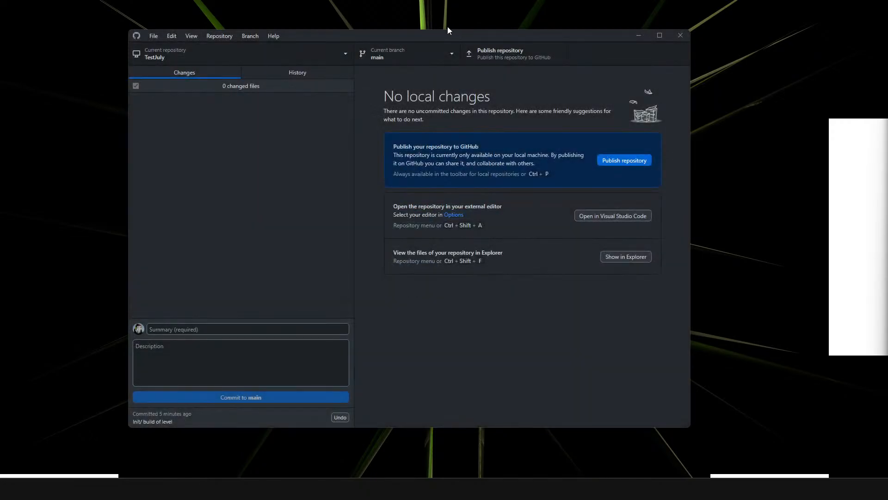
left_click(403, 55)
right_click(395, 133)
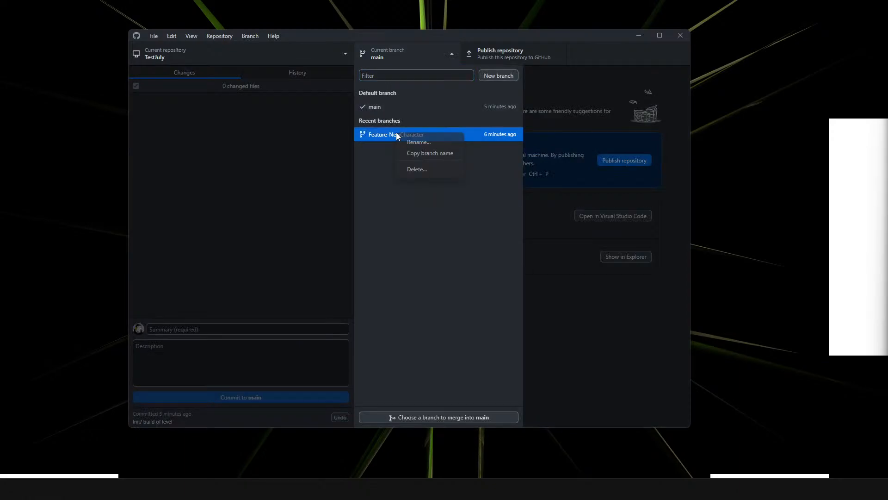
left_click(421, 169)
left_click(401, 258)
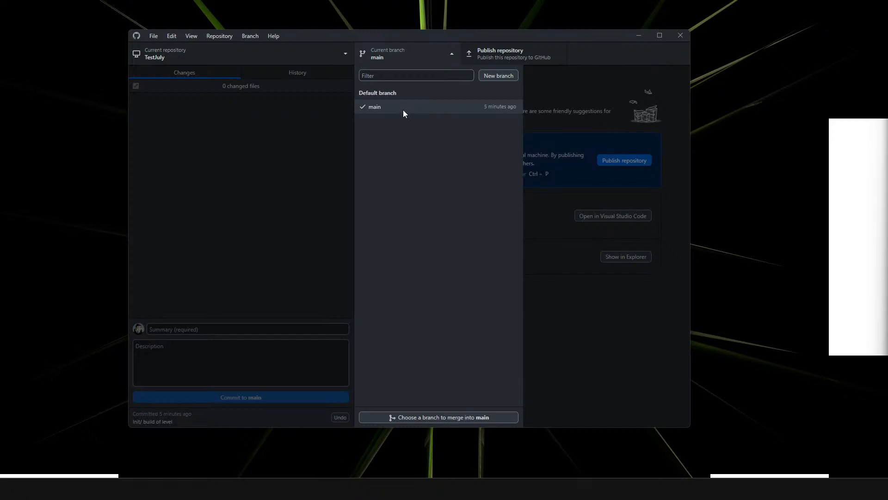
- Create a new branch named Feature1 based on main
left_click(498, 75)
type("Feature1")
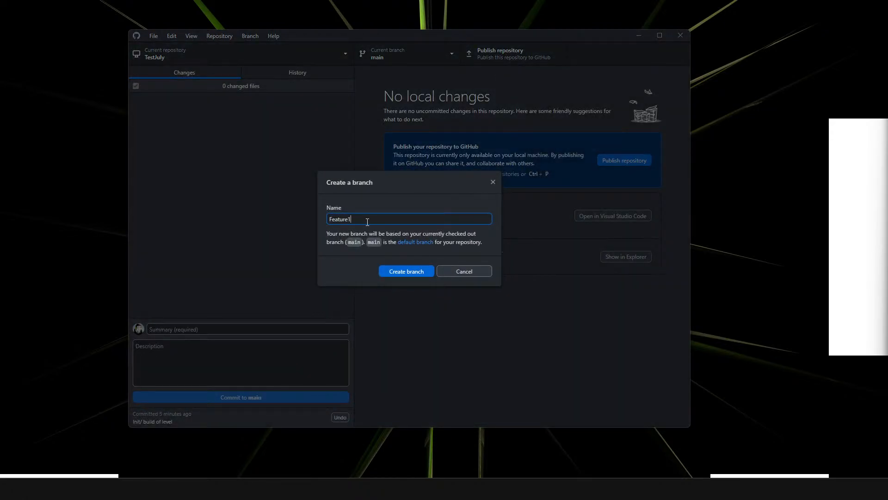
key("Return")
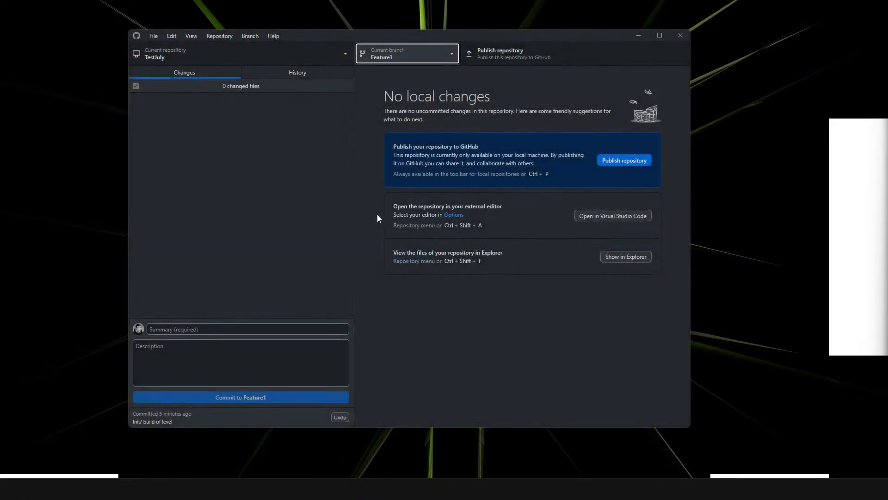
- Check the branch list and open the TestProjectJuly project from the repository folder in Explorer
left_click(409, 56)
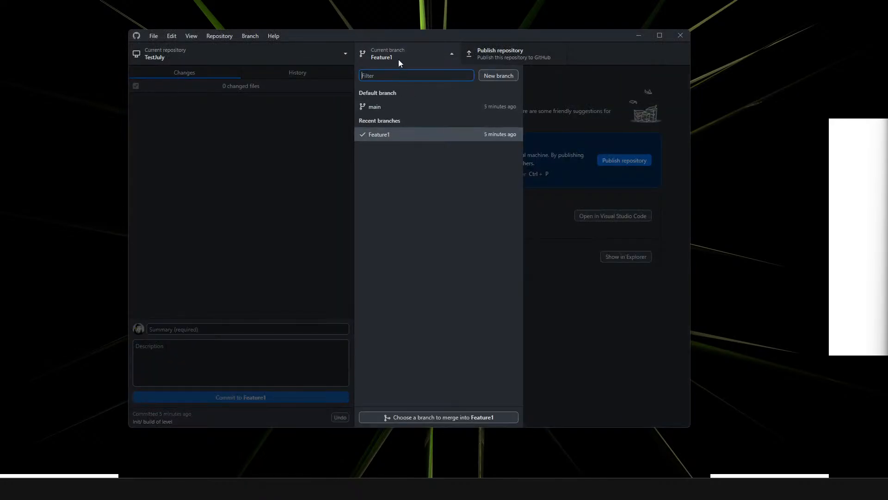
left_click(398, 59)
left_click(617, 257)
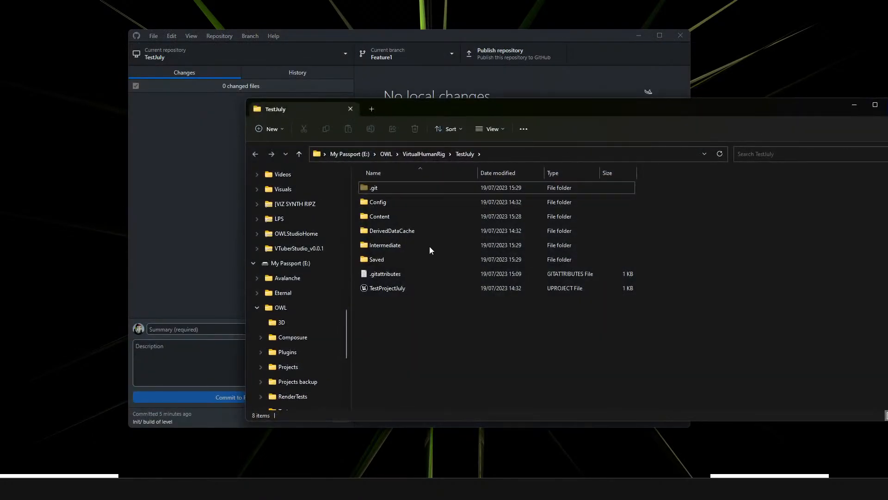
double_click(404, 288)
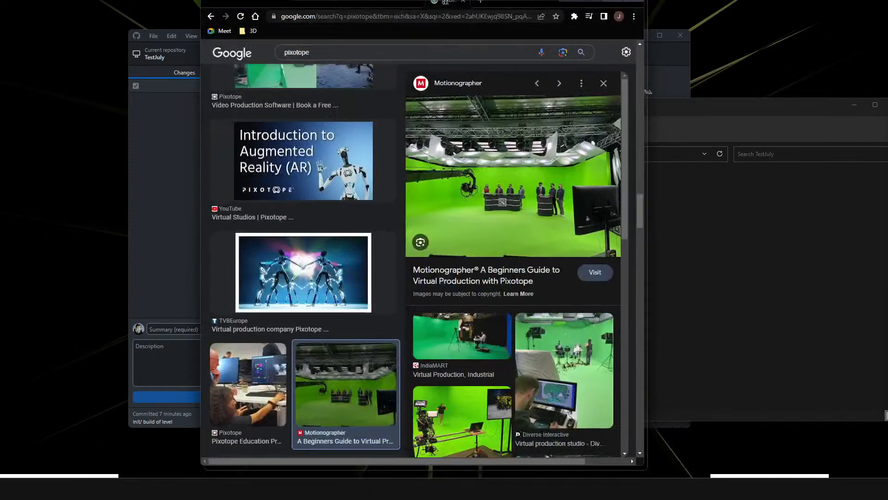
- Switch to the browser and look through the pixotope image results for green-screen virtual production studios, glancing at the Motionographer article
key("super+Up")
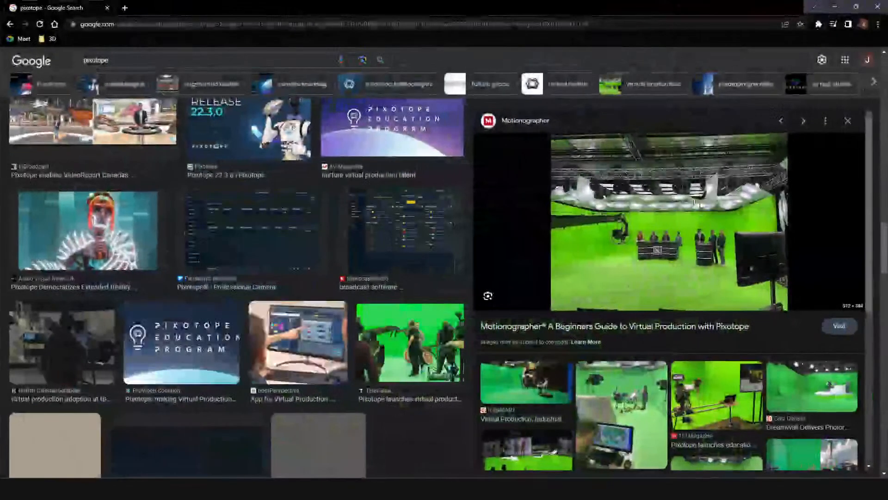
left_click(781, 418)
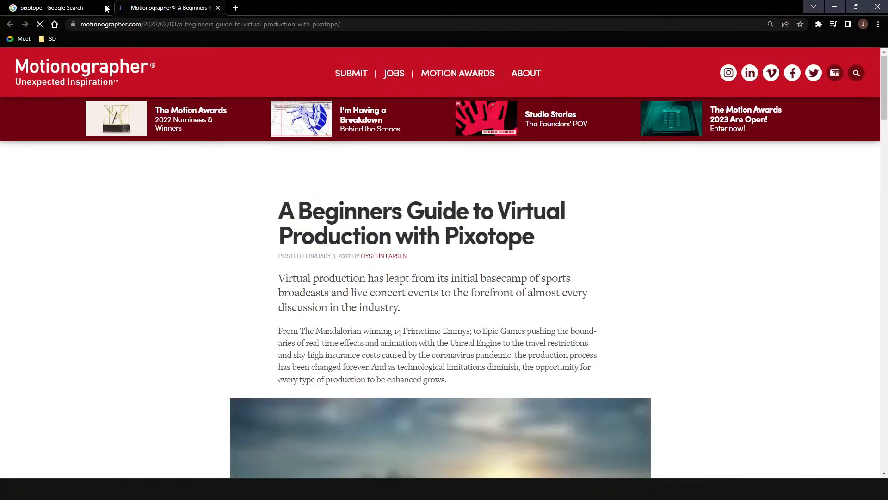
left_click(44, 8)
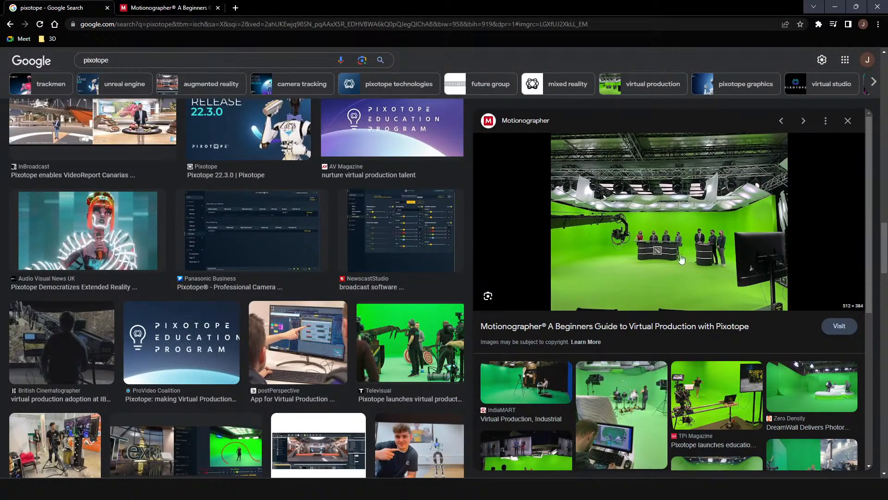
scroll(648, 296, "down", 2)
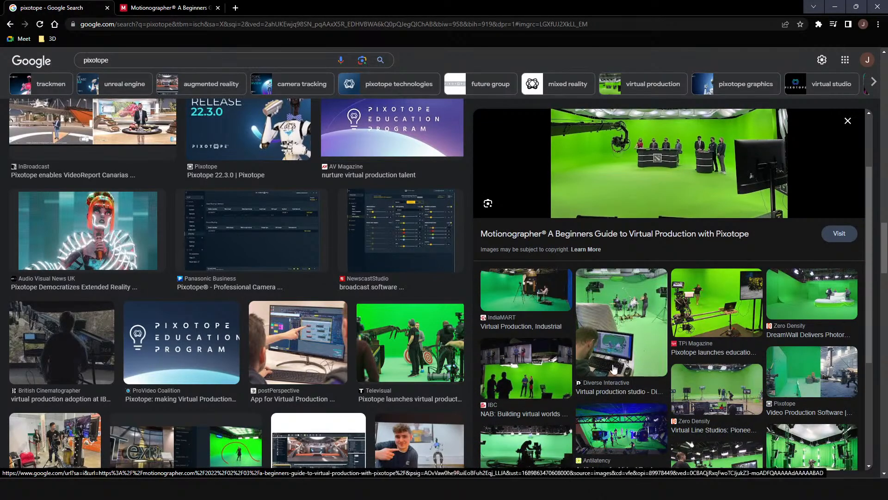
scroll(601, 289, "down", 2)
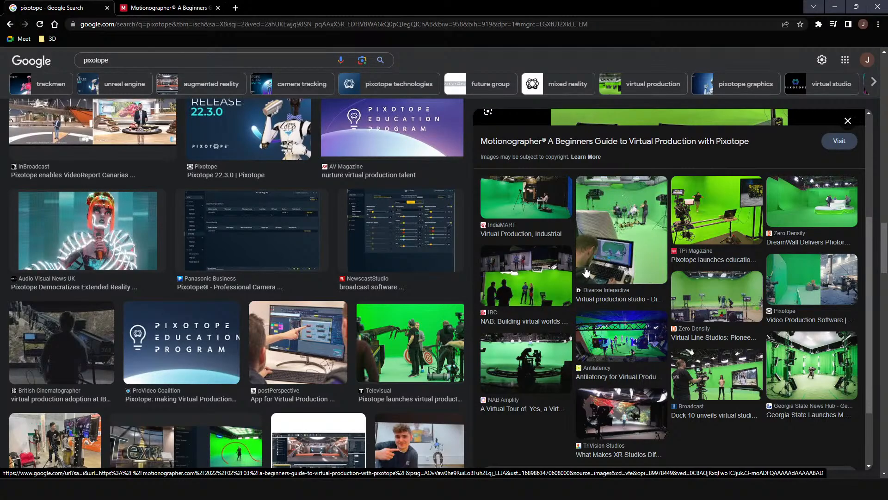
scroll(587, 268, "down", 1)
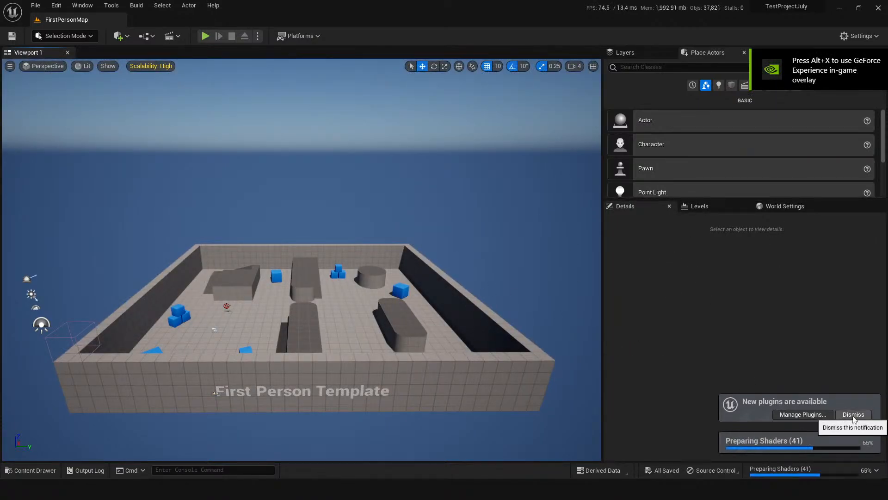
- Dismiss the new plugins notification in the TestProjectJuly editor and look over the First Person Template level from several angles
left_click(853, 414)
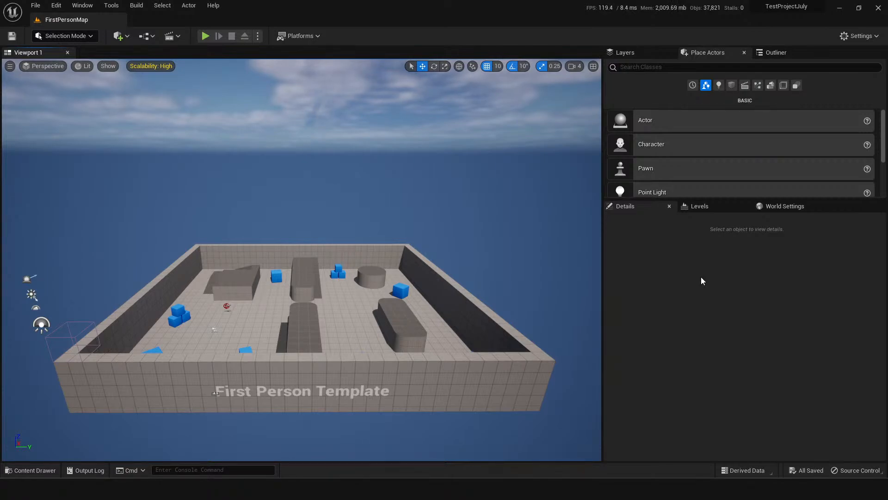
right_click_drag(296, 318, 372, 341)
left_click(337, 312)
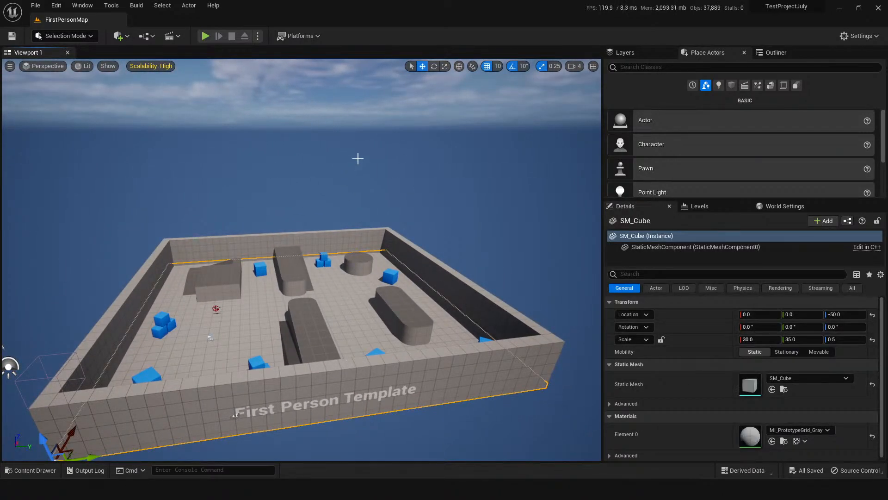
middle_click_drag(358, 159, 384, 180)
left_click(453, 393)
middle_click_drag(454, 393, 440, 393)
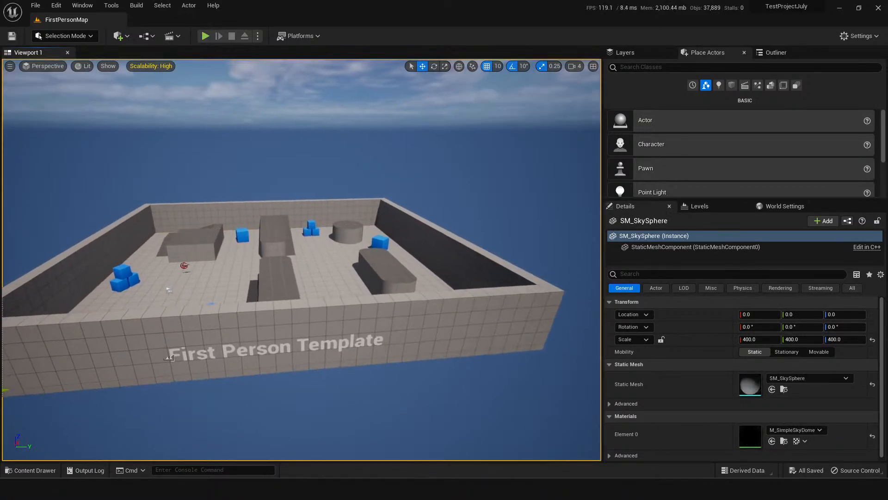
left_click_drag(440, 392, 404, 403)
- Switch to the Epic Games Launcher and open the OWLVirtualProduction project from the Unreal Engine library
key("alt+Tab")
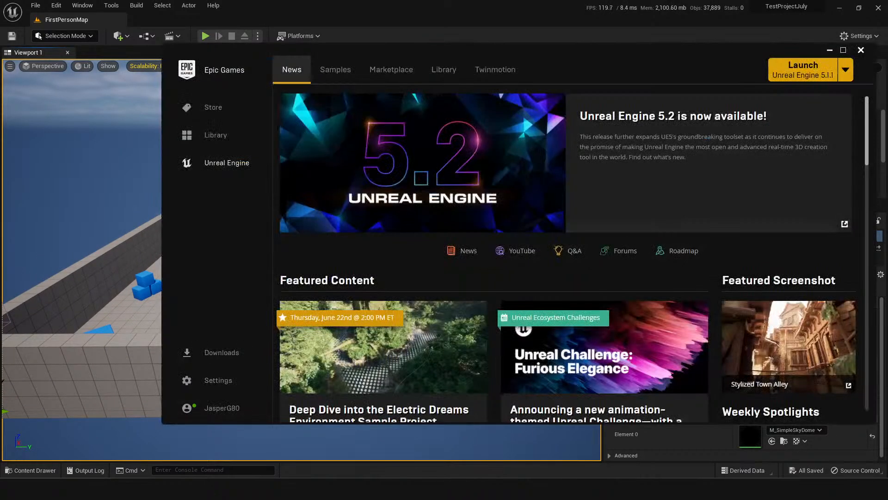
left_click(445, 72)
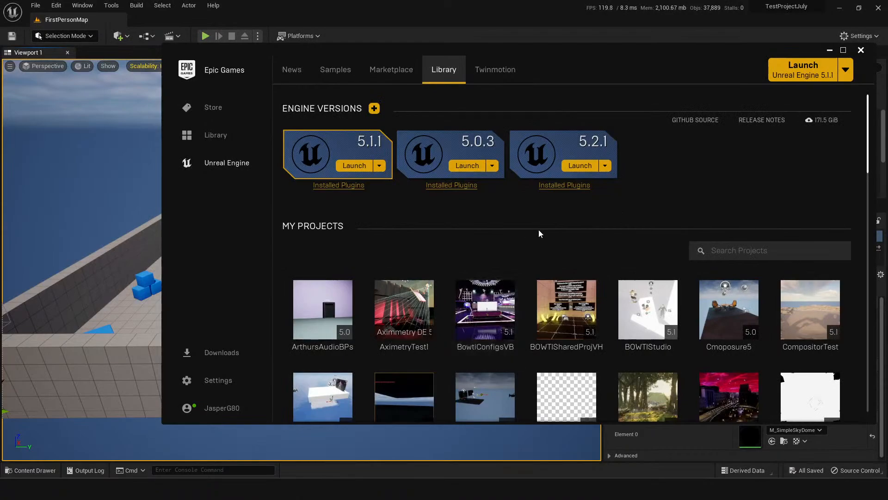
scroll(558, 267, "down", 6)
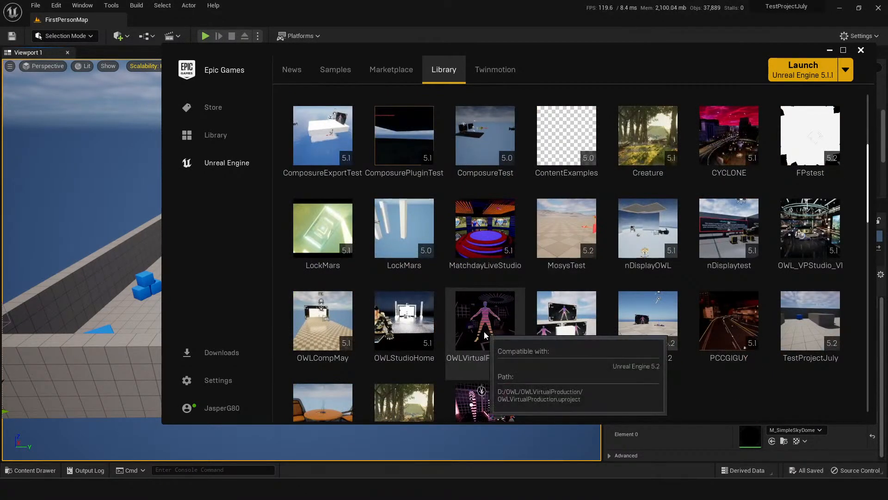
double_click(483, 331)
scroll(591, 391, "down", 3)
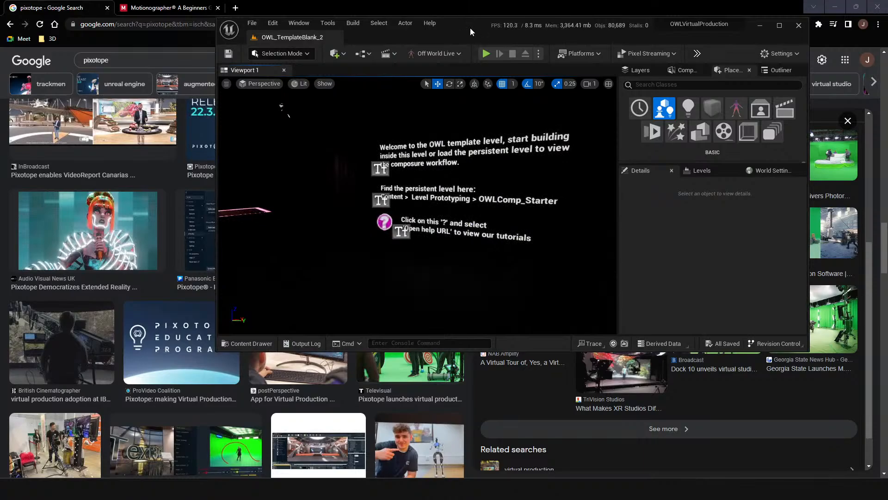
- Maximize the OWLVirtualProduction editor and open the OWLCompStarter level from the LevelPrototyping folder
left_click_drag(470, 28, 402, 2)
right_click_drag(375, 208, 289, 321)
left_click(35, 5)
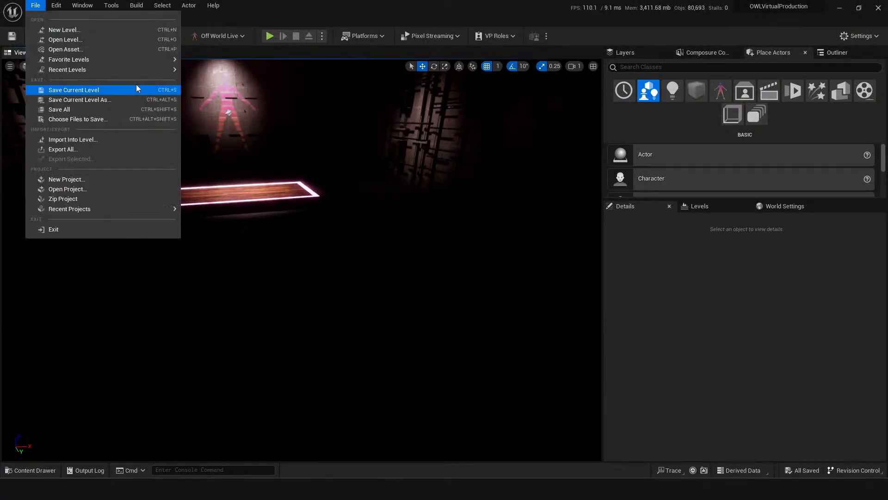
left_click(83, 40)
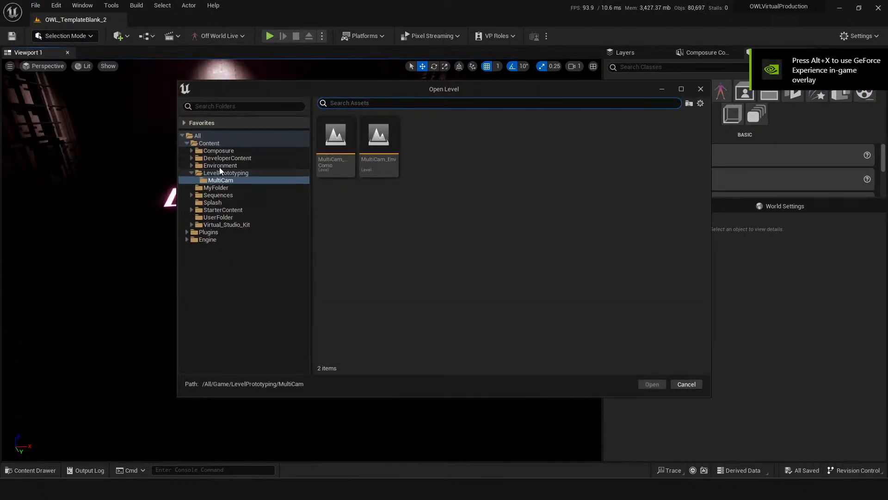
left_click(220, 172)
left_click(512, 136)
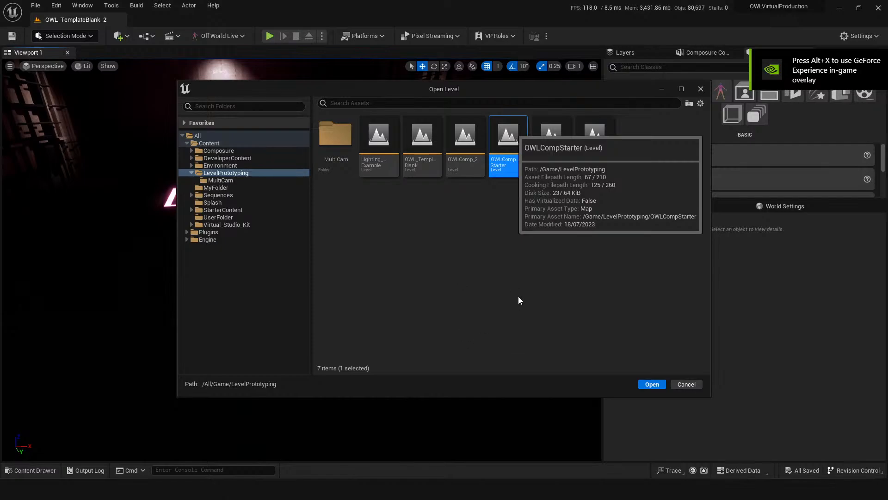
left_click(656, 384)
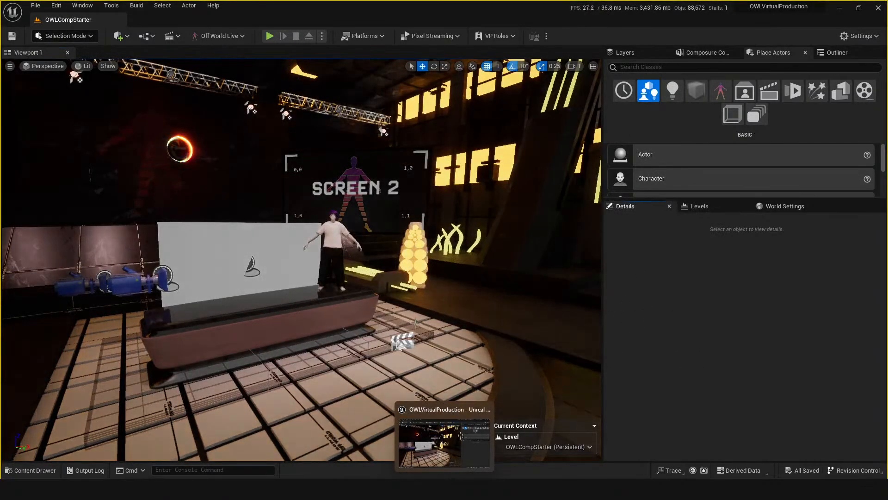
- Look around the virtual studio, select the TalentPlane2 plane behind the desk and try to move it along its horizontal axis
right_click_drag(393, 314, 365, 315)
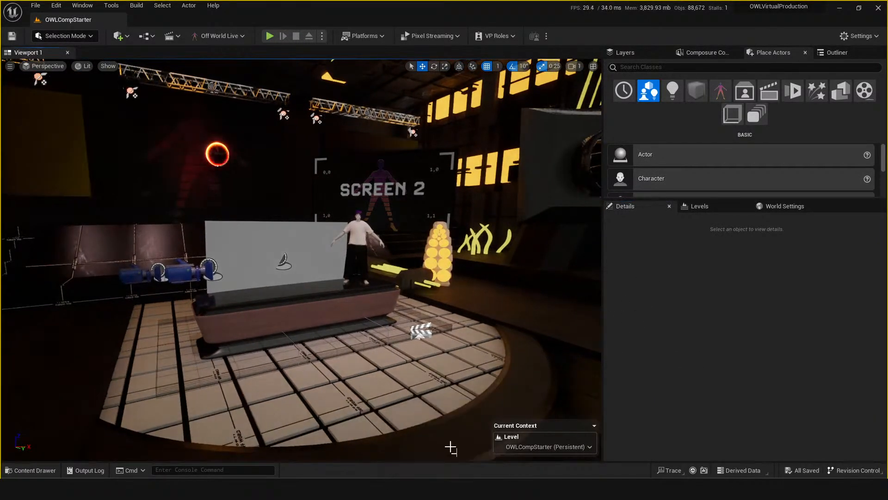
left_click(317, 266)
left_click_drag(389, 361, 383, 356)
right_click_drag(384, 356, 428, 347)
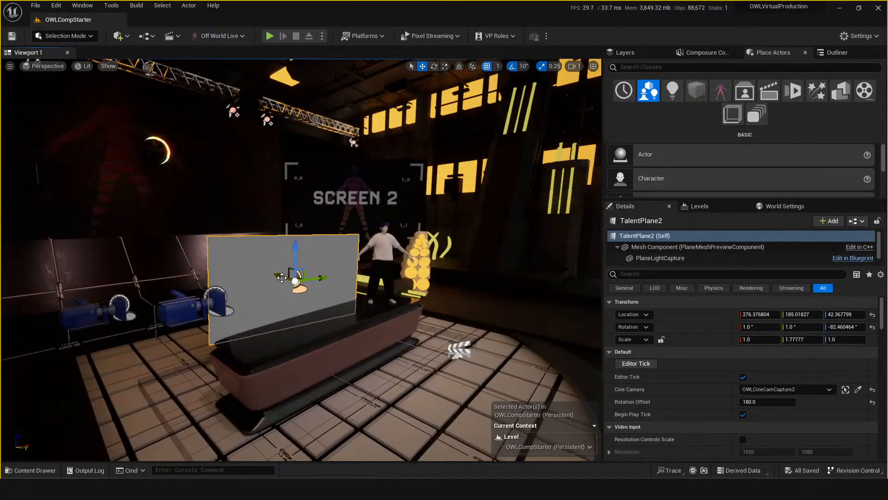
left_click_drag(277, 275, 270, 274)
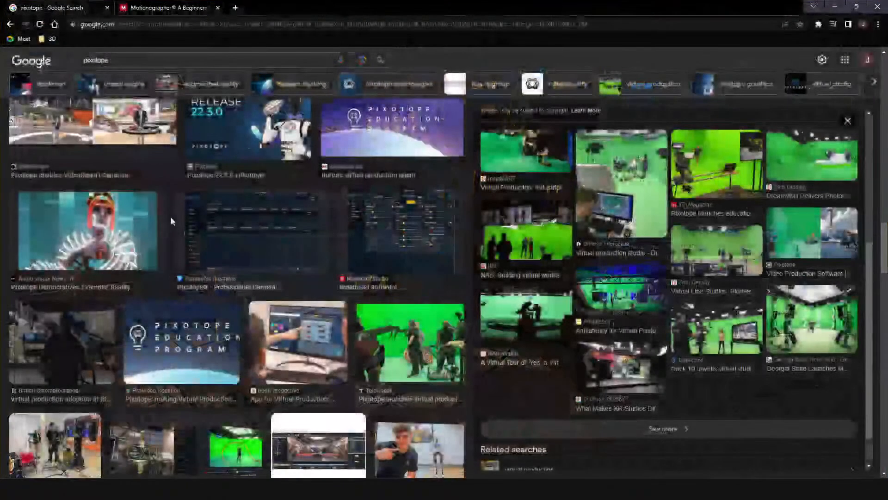
- Maximize the restarted OWLVirtualProduction editor, reopen the OWLCompStarter level from LevelPrototyping and display its list of sublevels
left_click(574, 366)
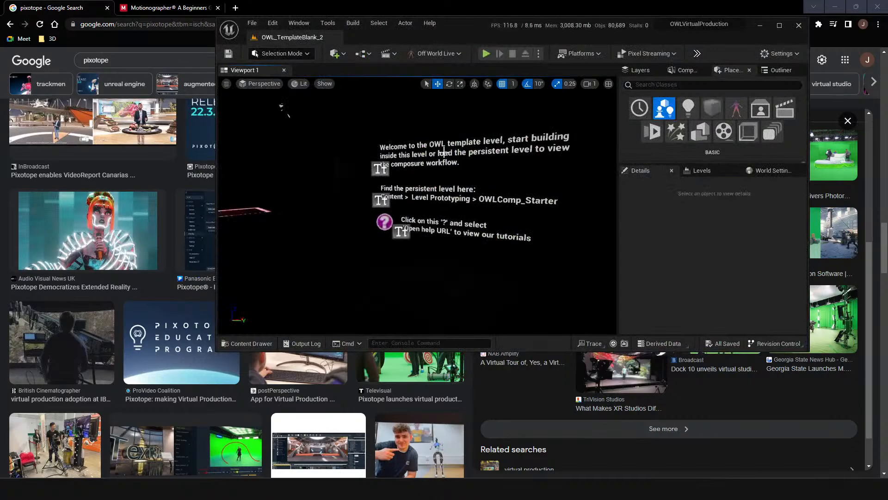
left_click_drag(462, 26, 444, 0)
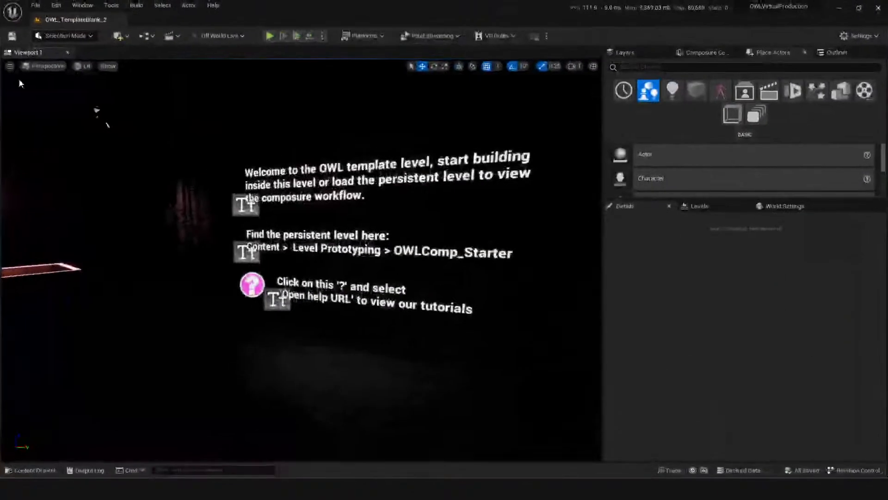
left_click(37, 5)
left_click(56, 25)
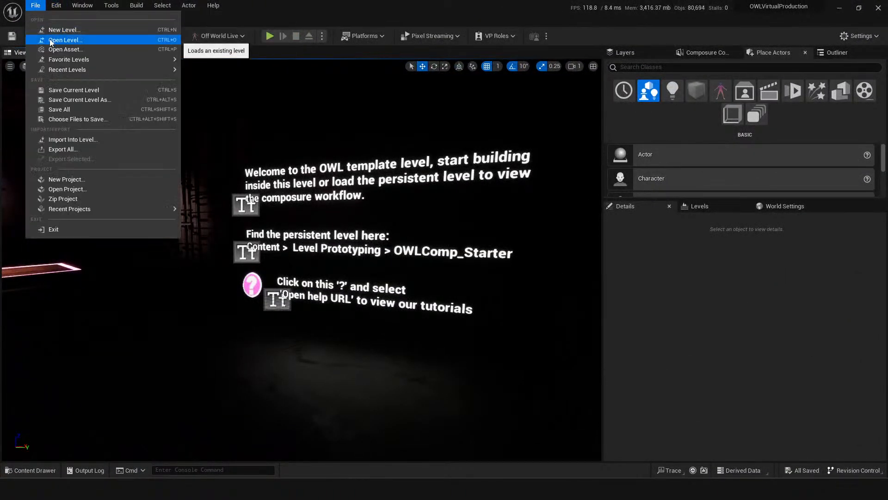
left_click(46, 40)
left_click(240, 173)
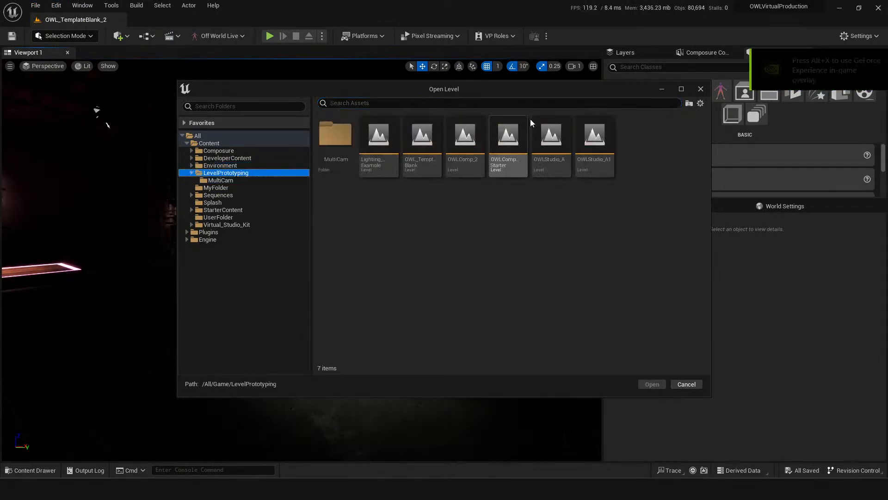
left_click(508, 139)
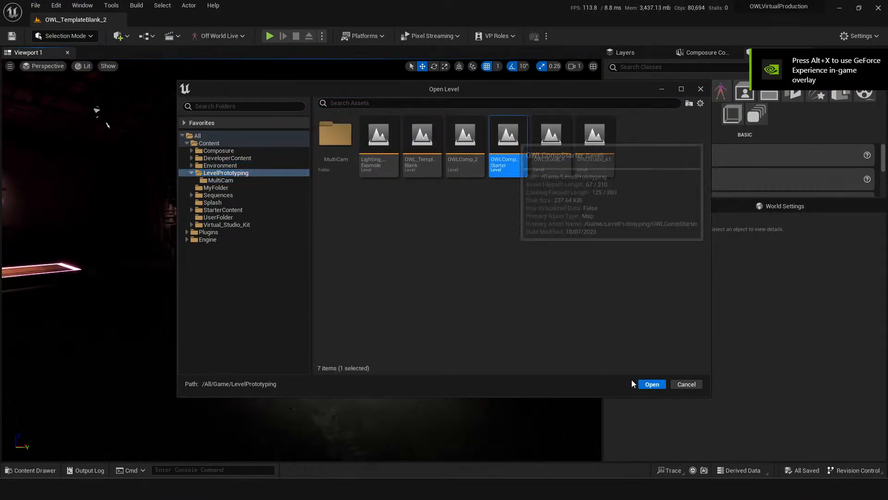
left_click(652, 384)
left_click(699, 206)
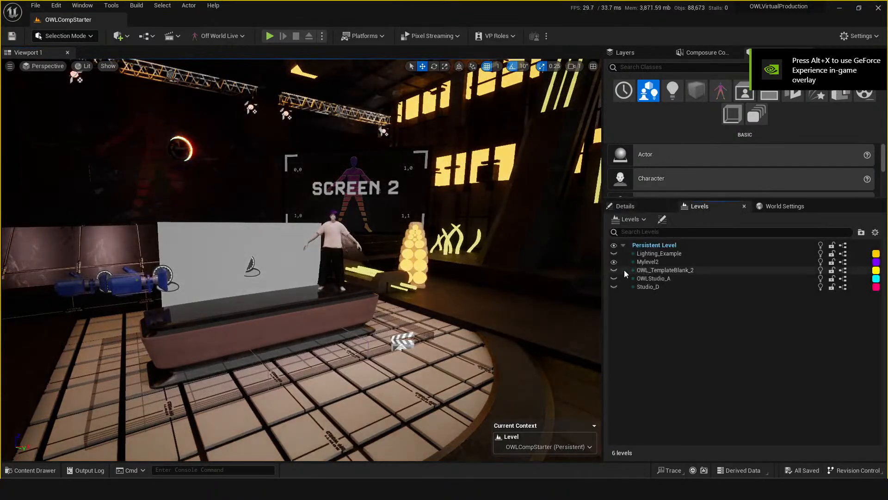
- Hide the Mylevel2 sublevel, show the Lighting_Example sublevel instead and look around the lit stage
left_click(614, 254)
left_click(613, 254)
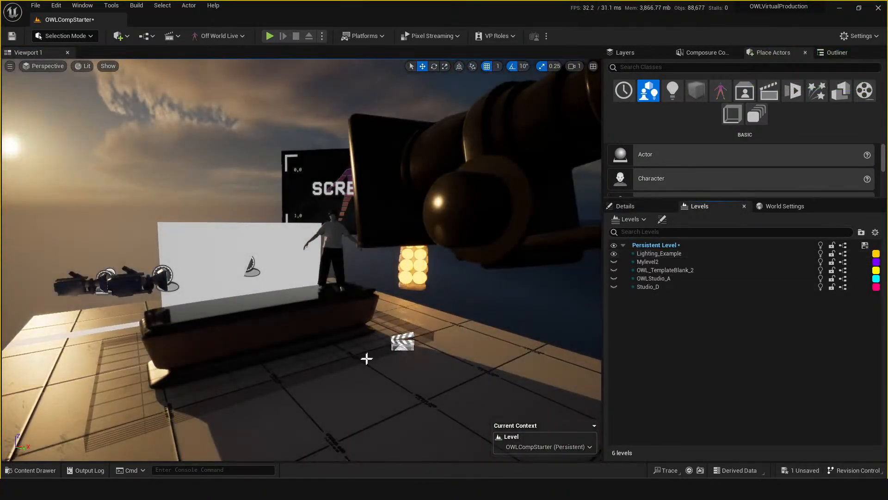
right_click_drag(365, 359, 320, 365)
right_click_drag(447, 363, 528, 366)
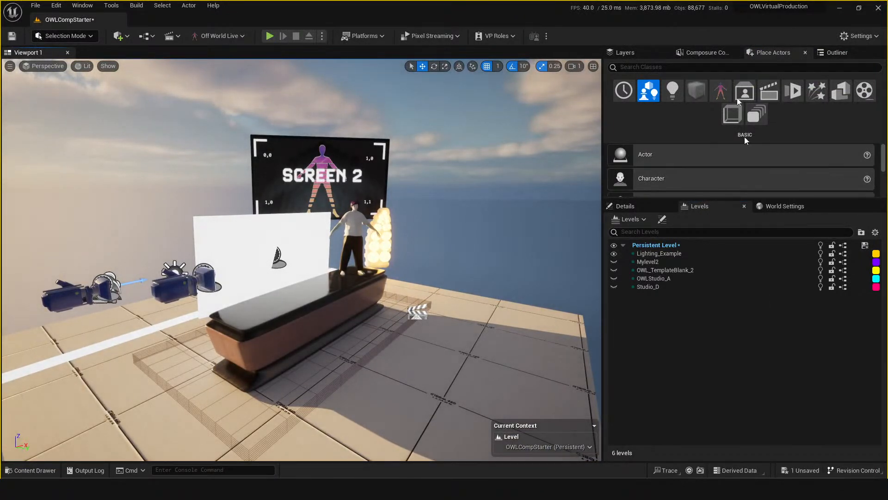
- Check the layers, then display the Composure elements, expand BP_CompStarter and media_plate1, and preview the Talent element
left_click(625, 51)
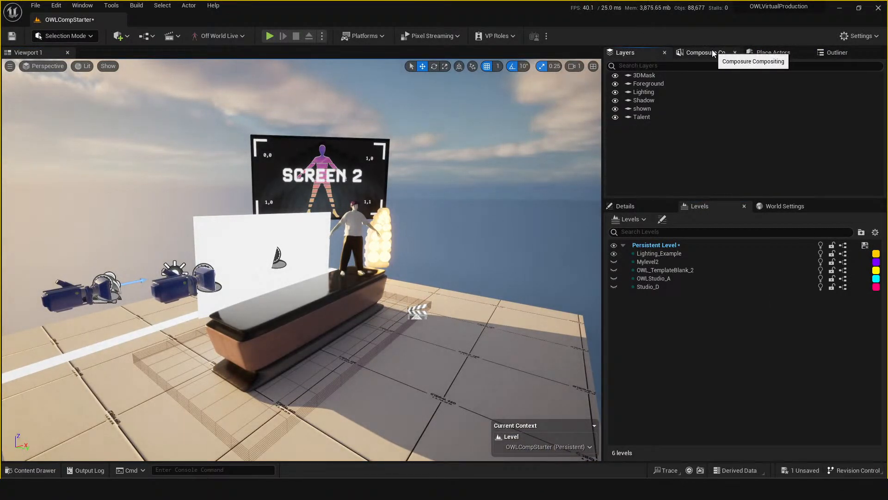
left_click(713, 50)
left_click(628, 77)
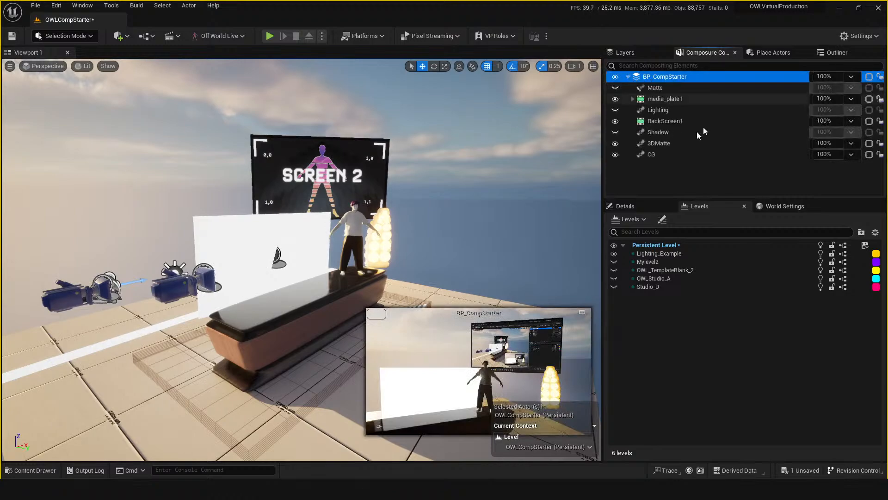
left_click(632, 100)
left_click(632, 99)
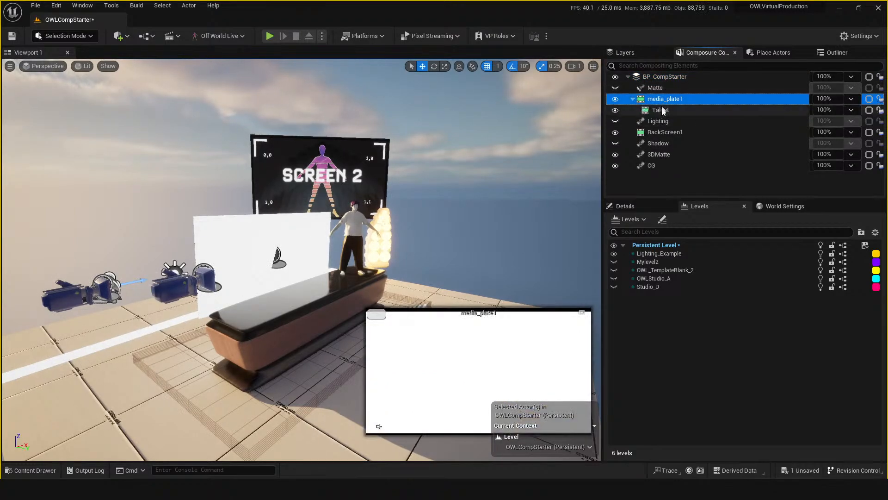
left_click(661, 110)
left_click_drag(347, 232, 347, 252)
right_click_drag(347, 232, 324, 239)
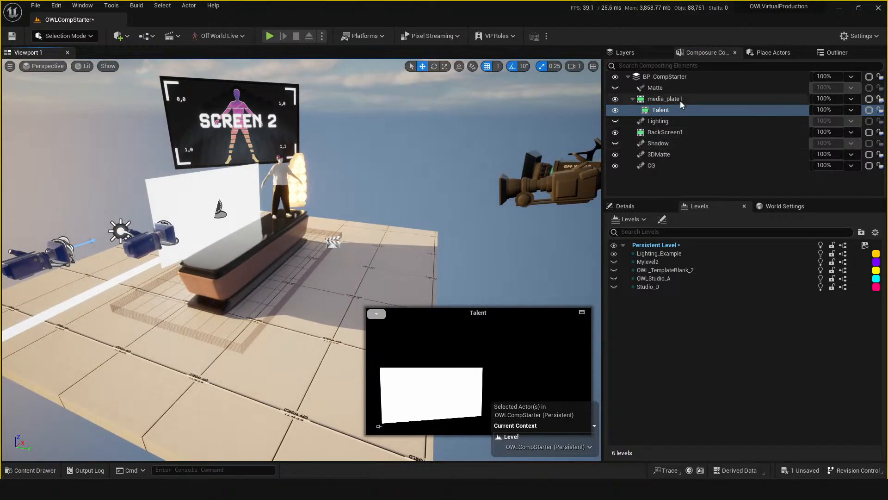
right_click_drag(351, 393, 335, 400)
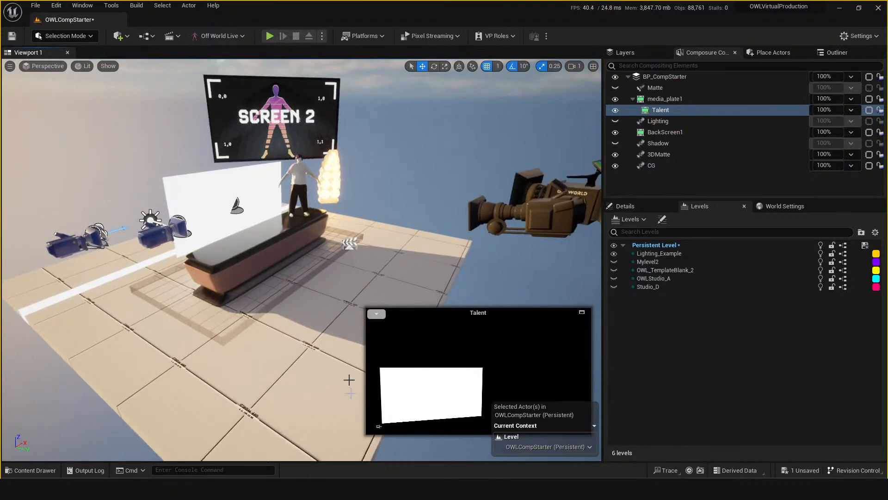
- Enable the InputPass_0 OWLSpout input of the media_plate1 element and disable its Chroma Keying pass
left_click(664, 98)
left_click(629, 206)
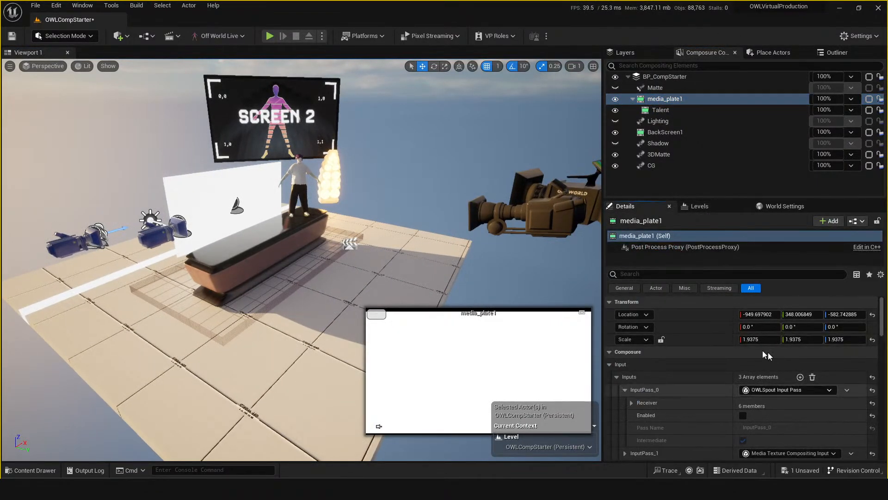
scroll(762, 350, "down", 3)
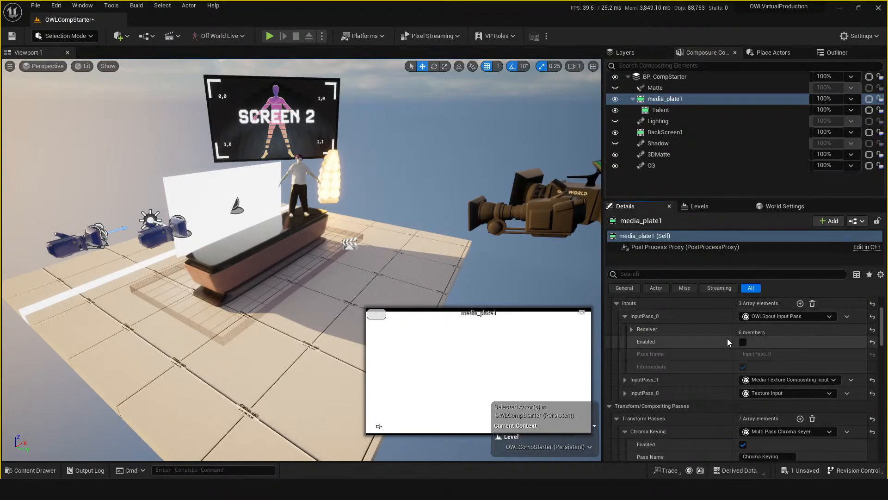
left_click(743, 444)
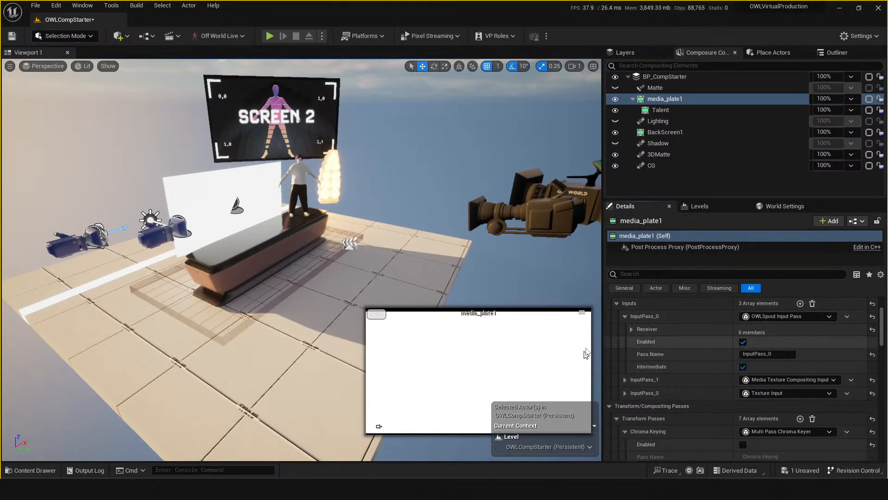
- Expand the receiver settings of InputPass_0, choose Spout_OBS_Filter as its name and review the available Spout senders
left_click(631, 329)
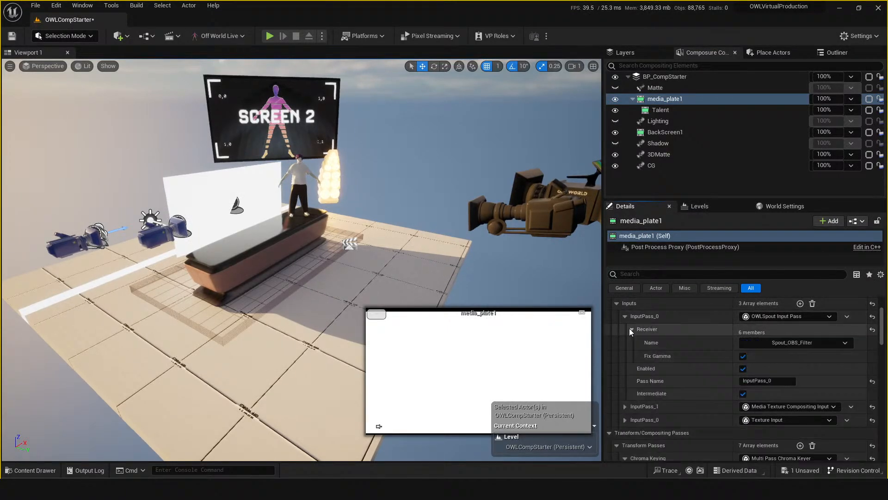
left_click(791, 342)
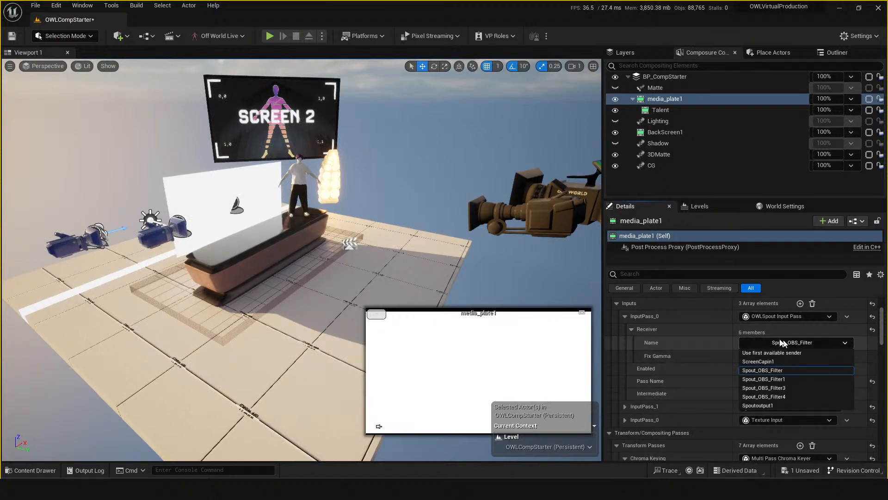
left_click(748, 369)
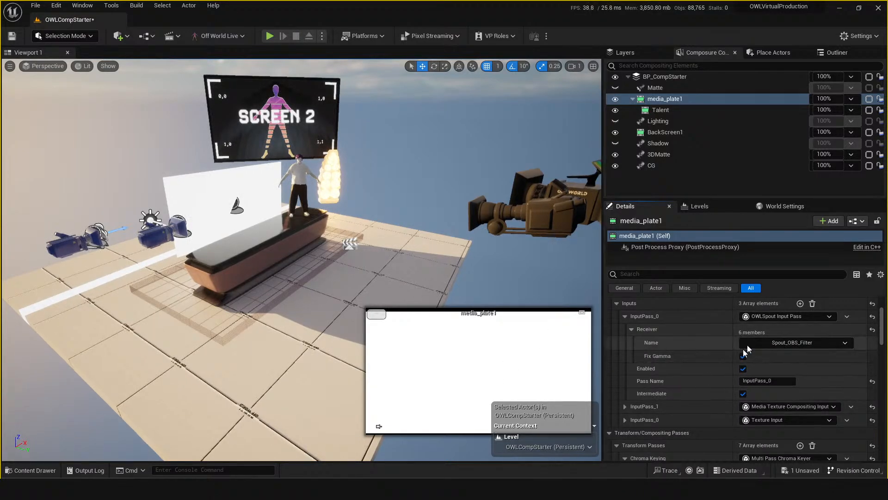
left_click(761, 343)
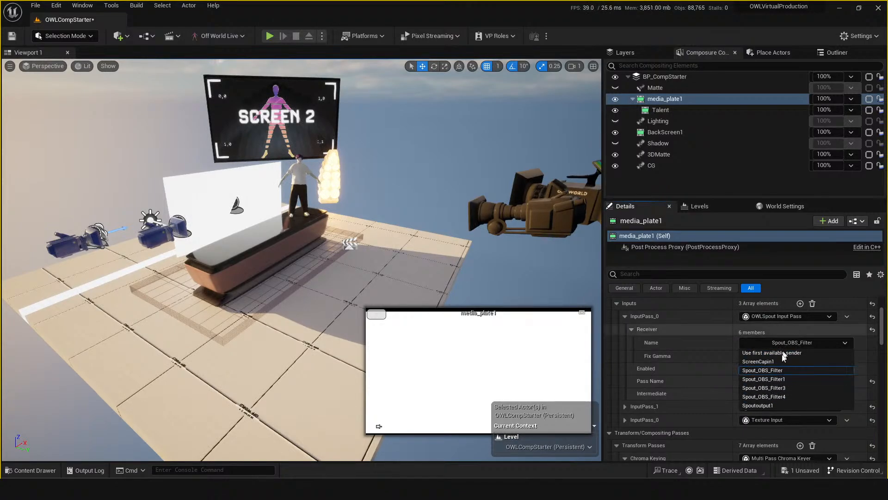
left_click(551, 357)
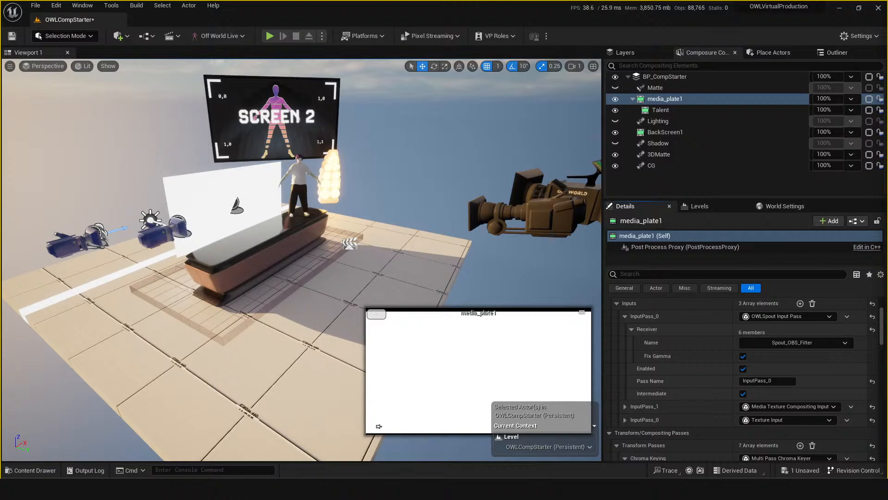
- Set the InputPass_0 receiver name to Spout_OBS_Filter4 and disable the InputPass_1 media texture input
left_click(783, 343)
left_click(788, 395)
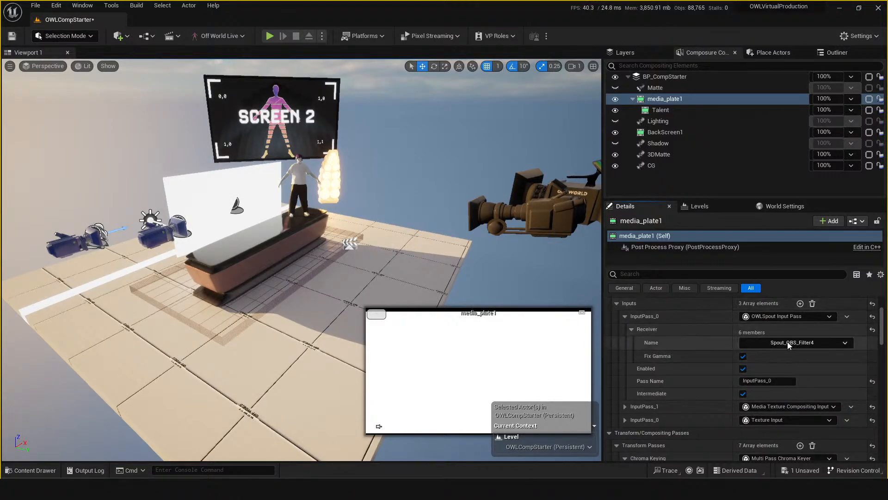
scroll(692, 393, "down", 2)
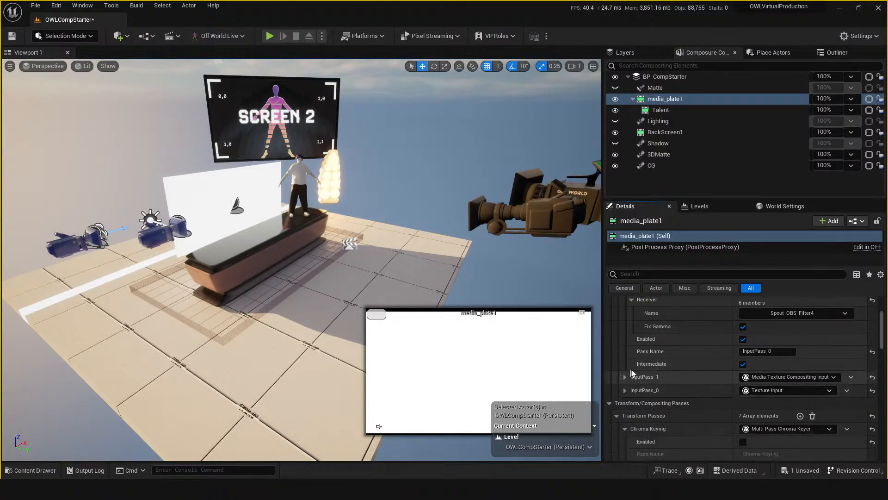
left_click(624, 377)
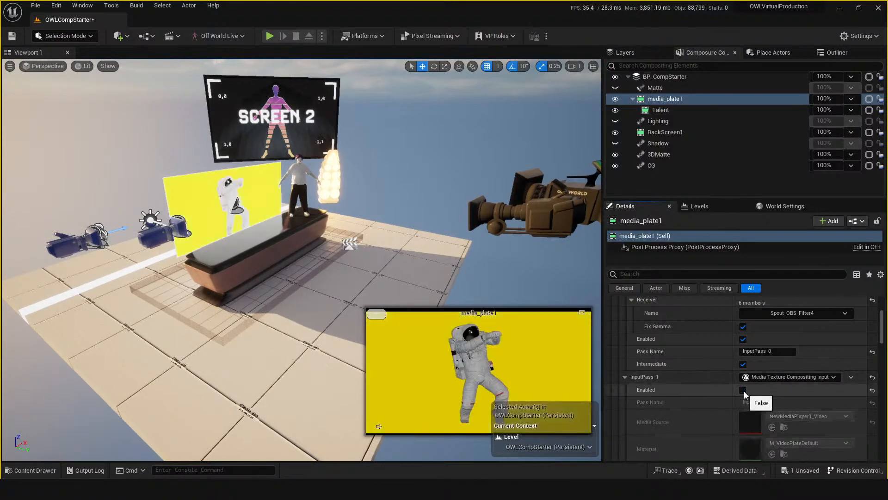
left_click(624, 376)
scroll(666, 372, "up", 2)
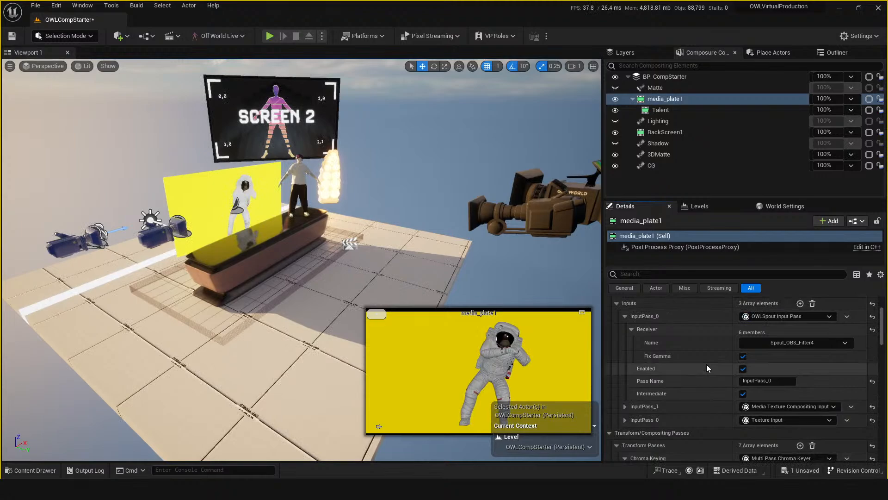
- Set the InputPass_0 receiver name to Spout_OBS_Filter, look at the plane in the scene and save the level
left_click(769, 342)
left_click(763, 370)
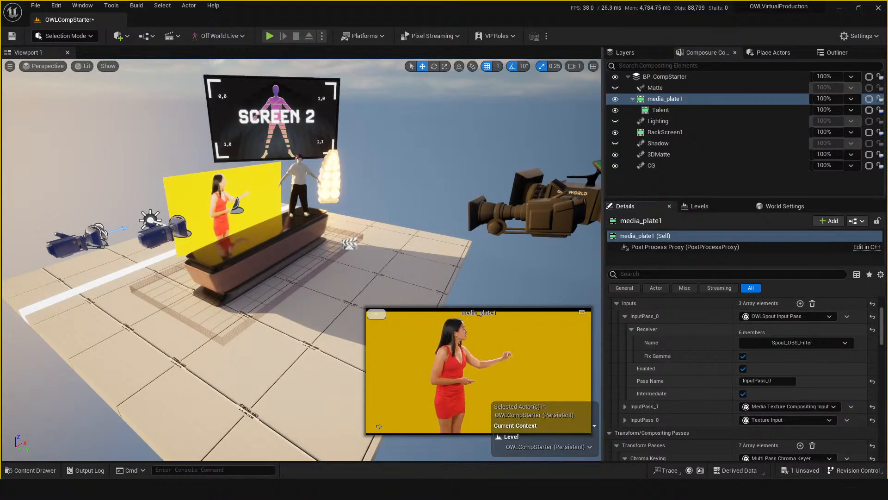
mouse_move(341, 343)
right_mouse_down()
mouse_move(296, 319)
mouse_move(341, 344)
right_mouse_up()
scroll(341, 347, "up", 2)
key("ctrl+s")
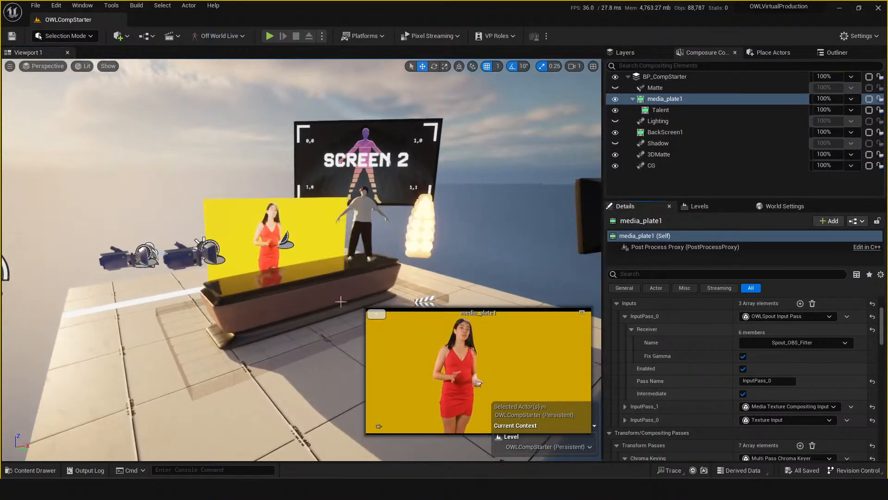
- Compare the previews and input settings of the Talent and media_plate1 compositing elements
left_click(660, 110)
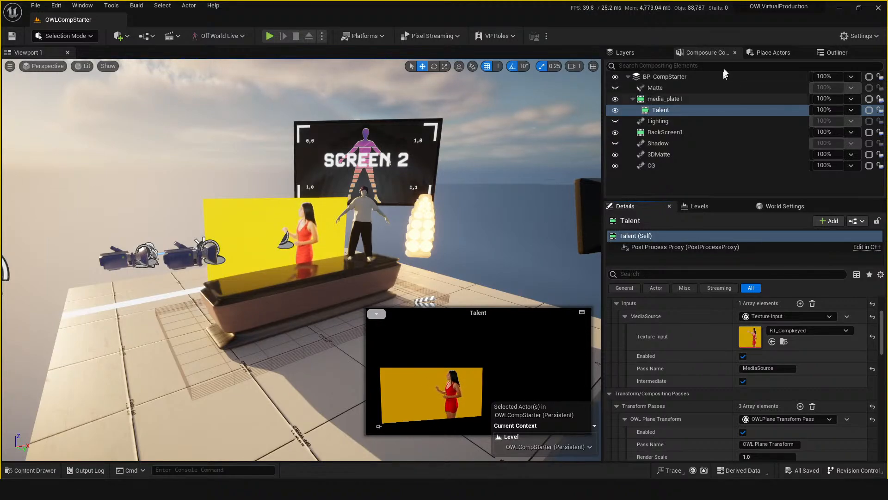
left_click(669, 100)
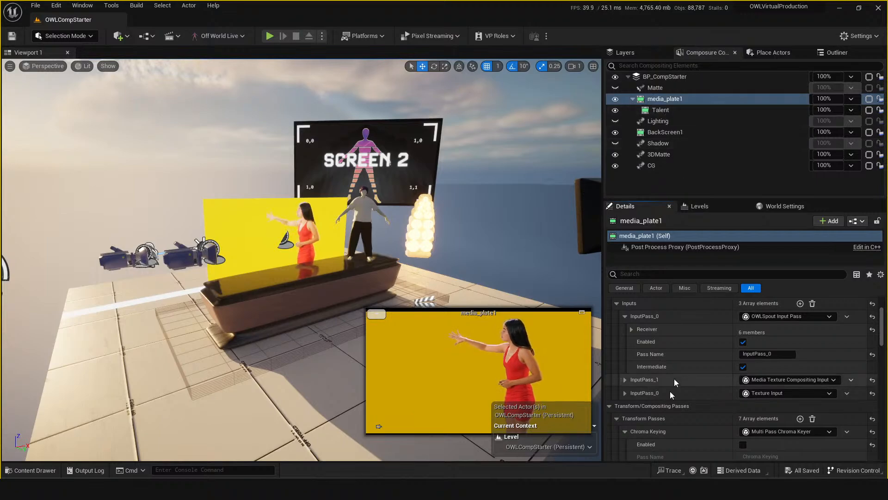
scroll(666, 370, "down", 3)
scroll(656, 362, "up", 5)
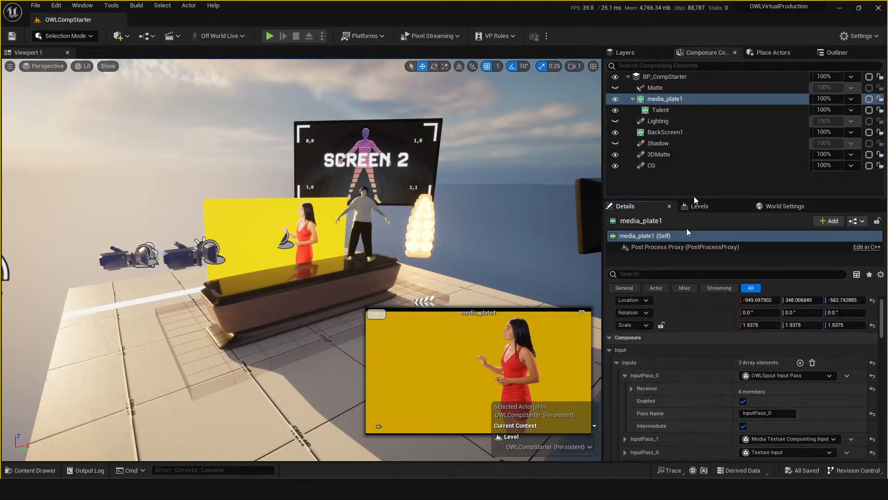
left_click(662, 110)
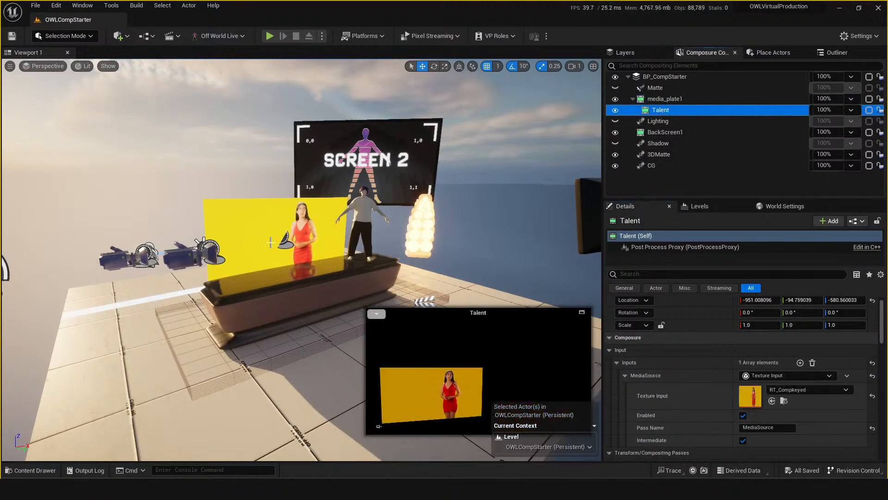
- Select the TalentPlane2 video plane and move it away from the desk to about X 177, Y -183, Z 50
left_click(294, 238)
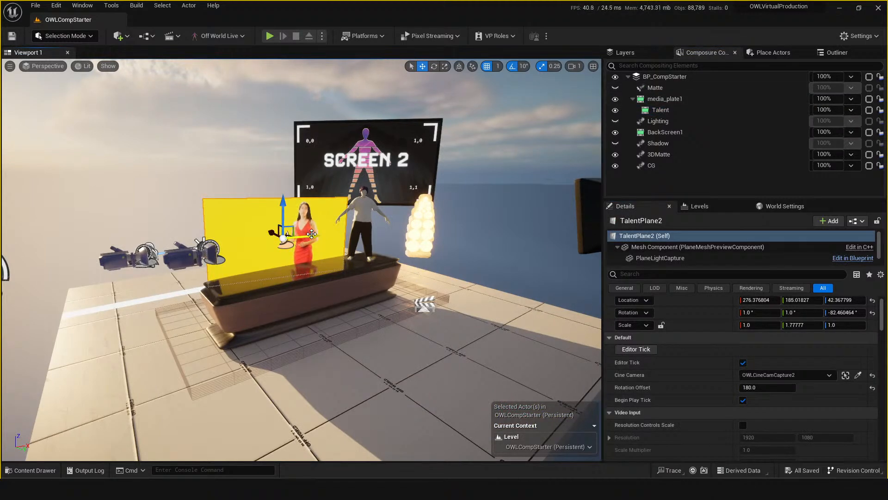
left_click_drag(311, 233, 190, 216)
right_click_drag(292, 295, 278, 299)
- Place an OWLVideo Plane Placement actor from the Off World Live actors above the desk at X 464, Y 58, Z 40
left_click(774, 54)
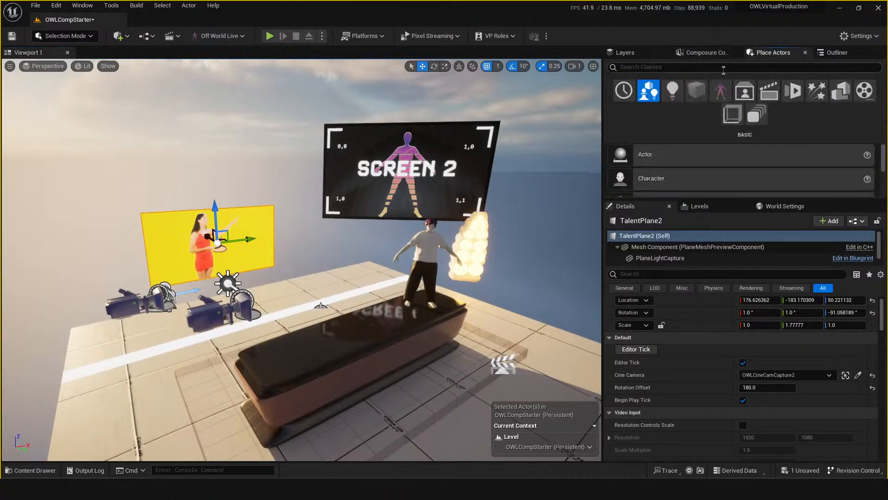
left_click(720, 91)
scroll(685, 171, "down", 5)
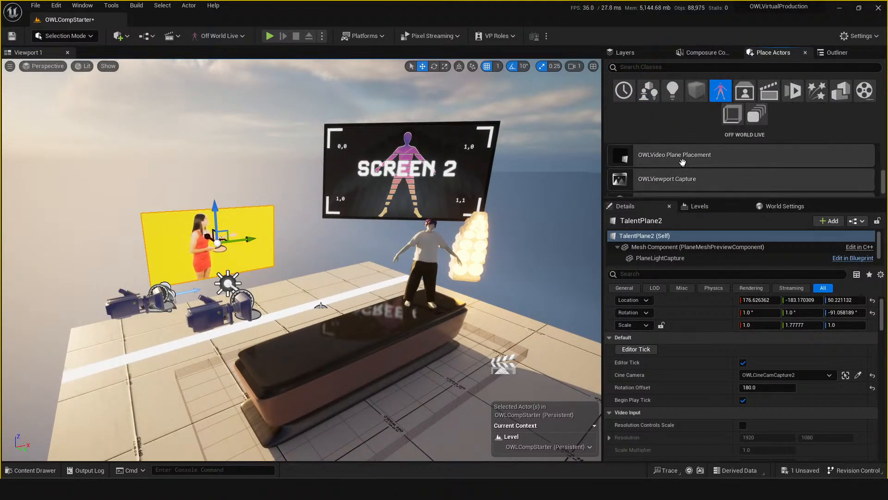
left_click_drag(682, 163, 361, 250)
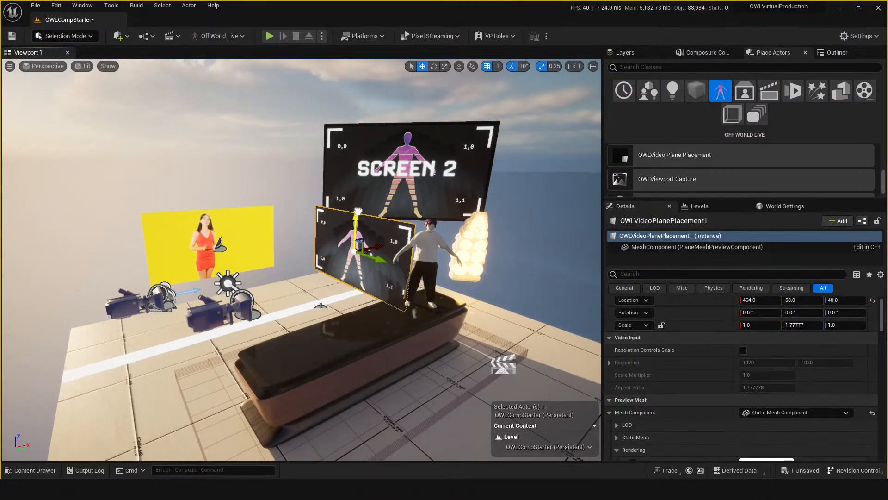
- Rotate the new video plane to about -90° around its vertical axis, lower it to Z -4 and save the level
key("e")
left_click_drag(347, 281, 421, 282)
right_click_drag(421, 283, 339, 359)
key("ctrl+s")
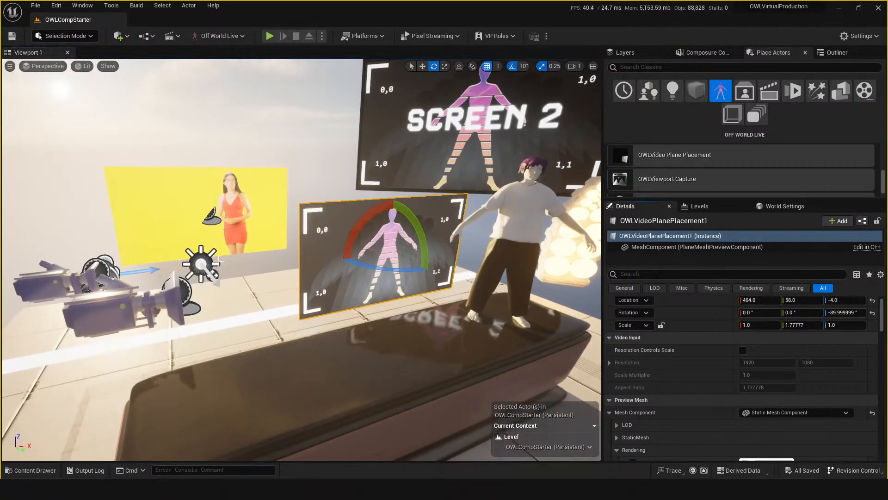
- Return to the Composure elements, preview Talent and media_plate1, and enable the Chroma Keying pass of media_plate1
key("ctrl+space")
left_click(706, 52)
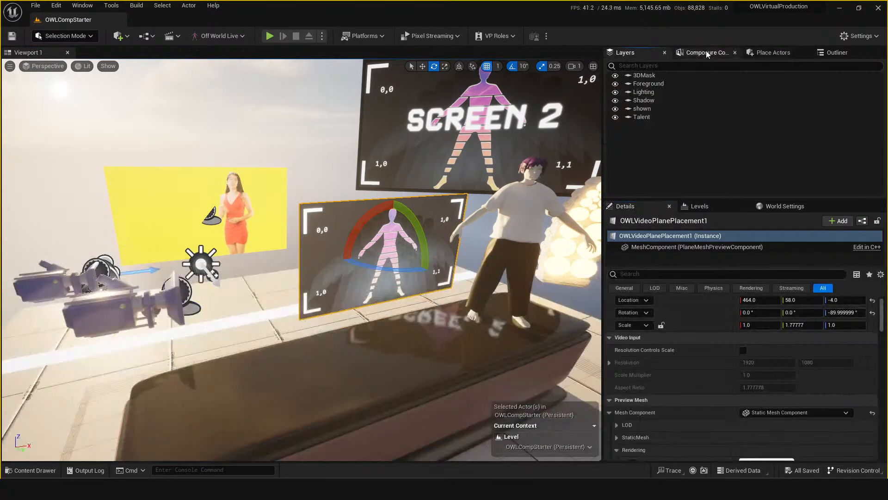
left_click(666, 99)
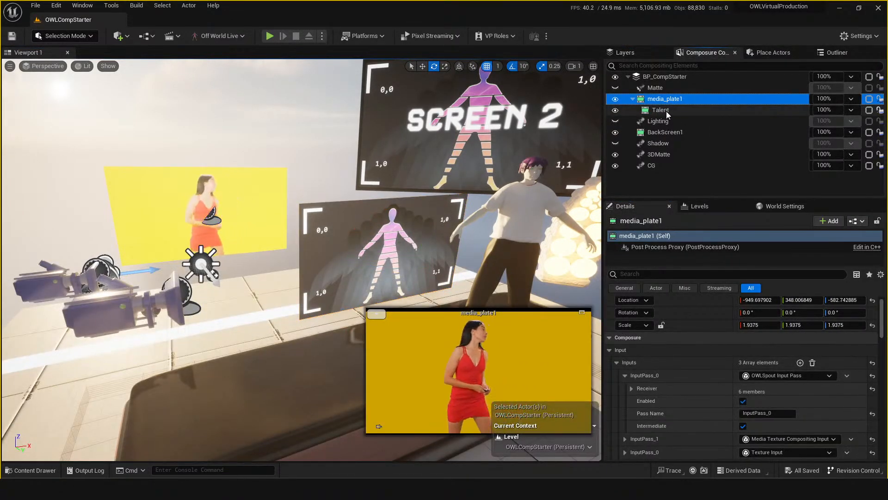
left_click(666, 111)
left_click(664, 100)
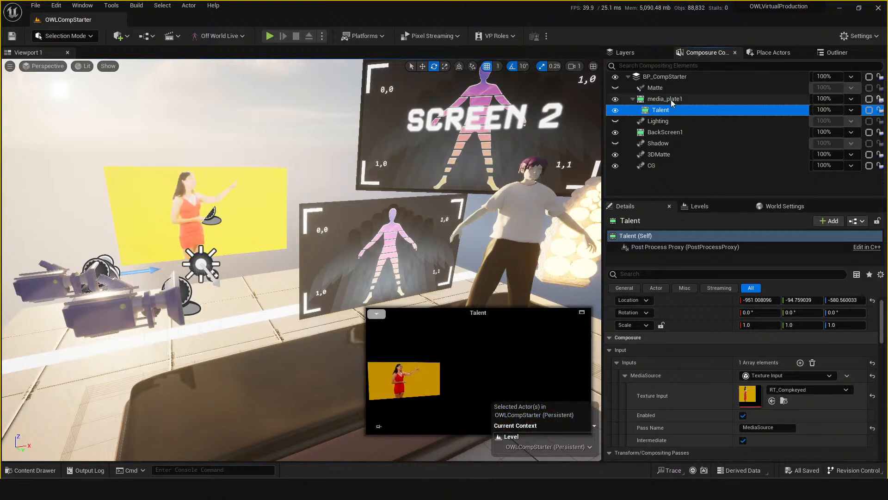
scroll(668, 403, "down", 2)
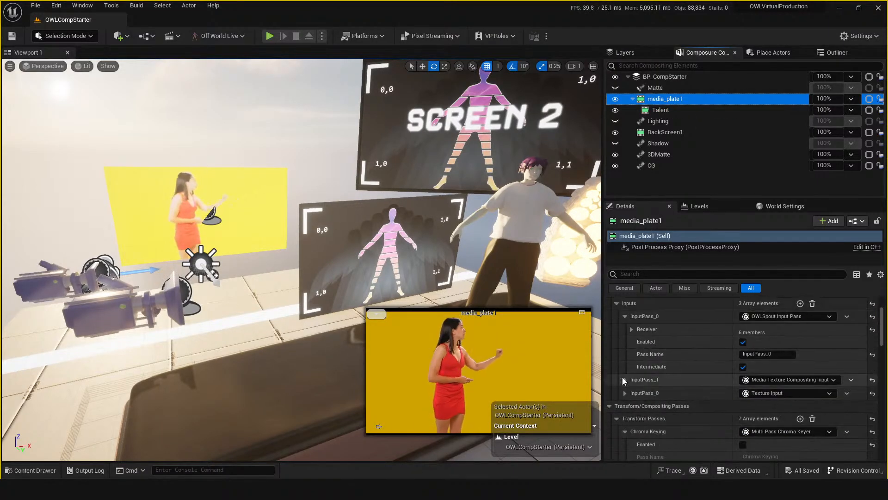
scroll(644, 393, "down", 2)
left_click(743, 341)
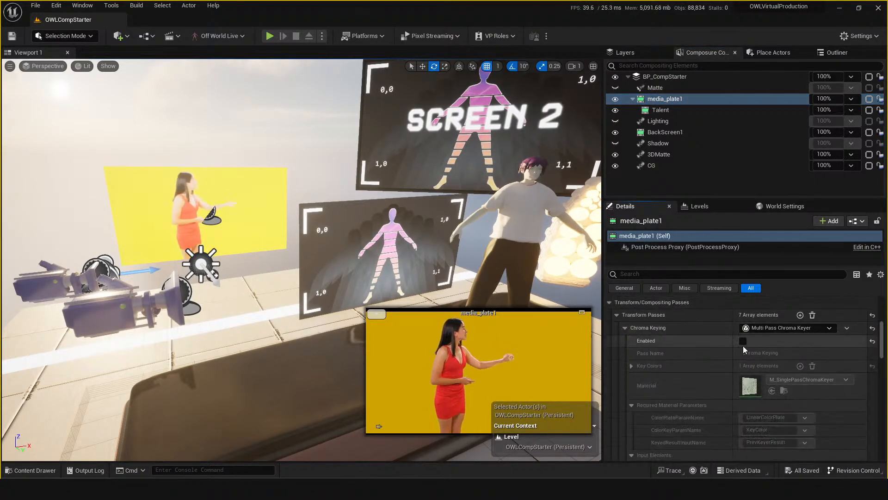
- Collapse media_plate1's Chroma Keying pass and inspect the keyed preview of media_plate1 and its Talent element
left_click(625, 327)
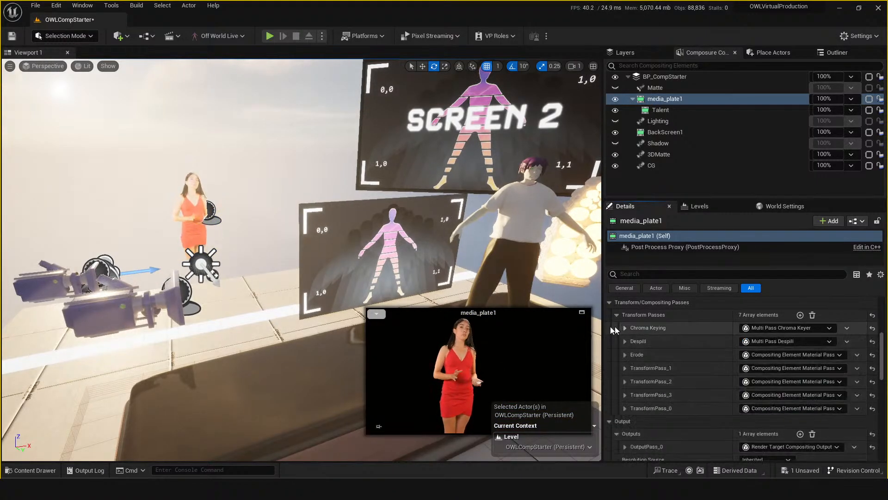
left_click(377, 314)
left_click(378, 313)
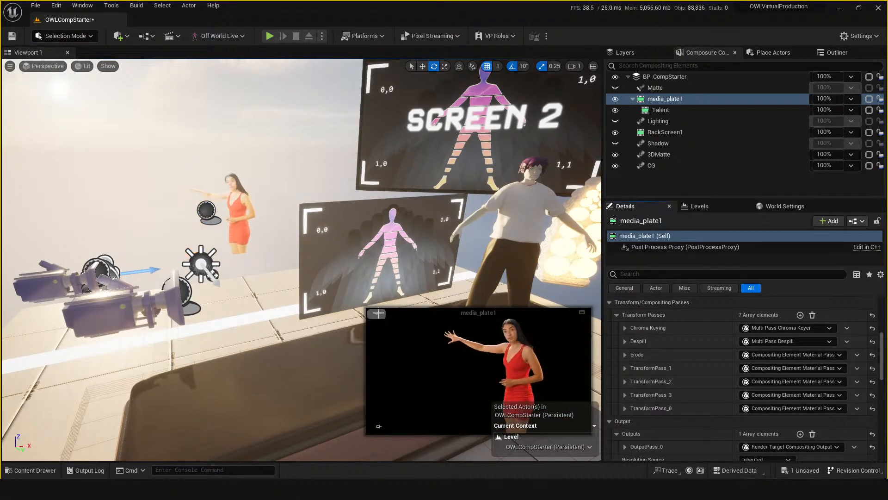
left_click(670, 110)
left_click(667, 101)
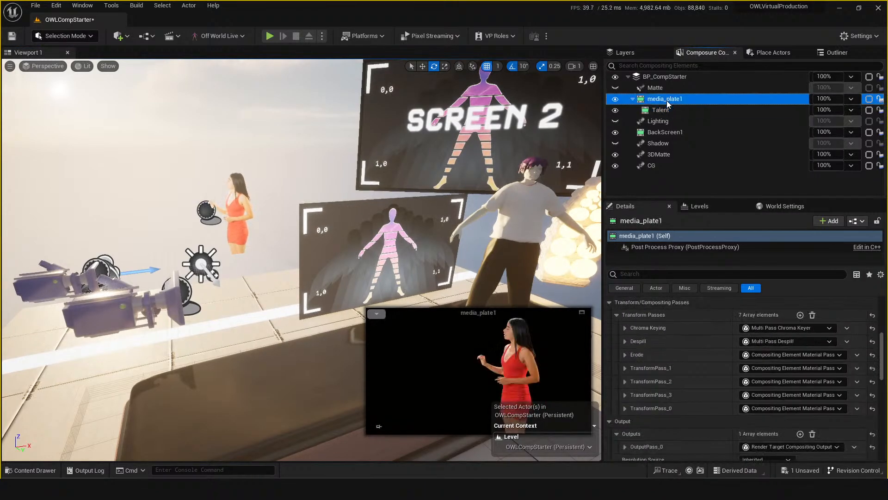
right_click(643, 185)
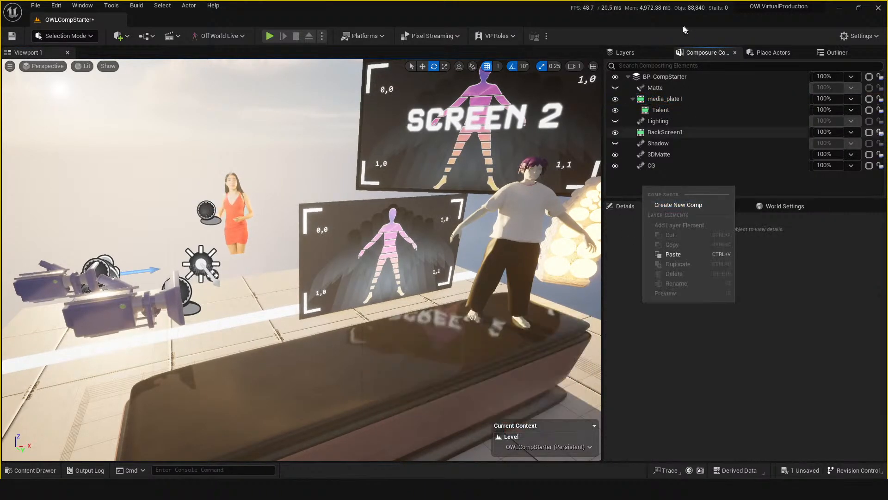
left_click(663, 205)
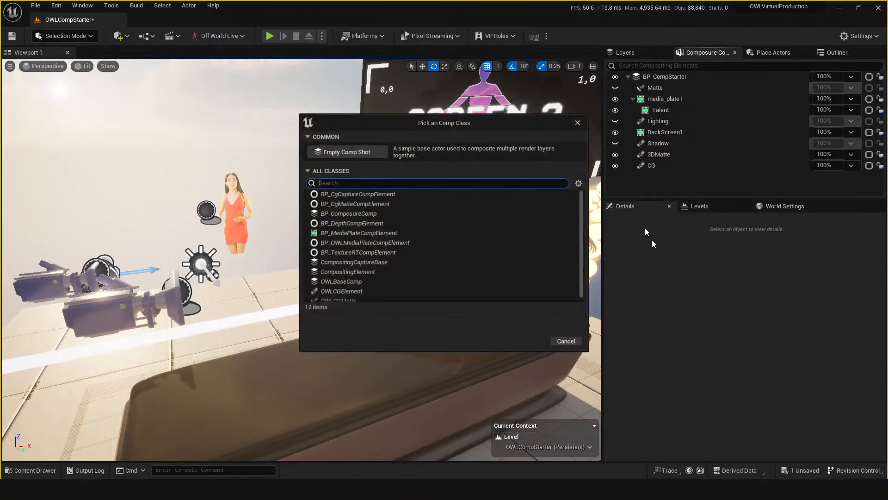
scroll(373, 251, "down", 1)
left_click(365, 228)
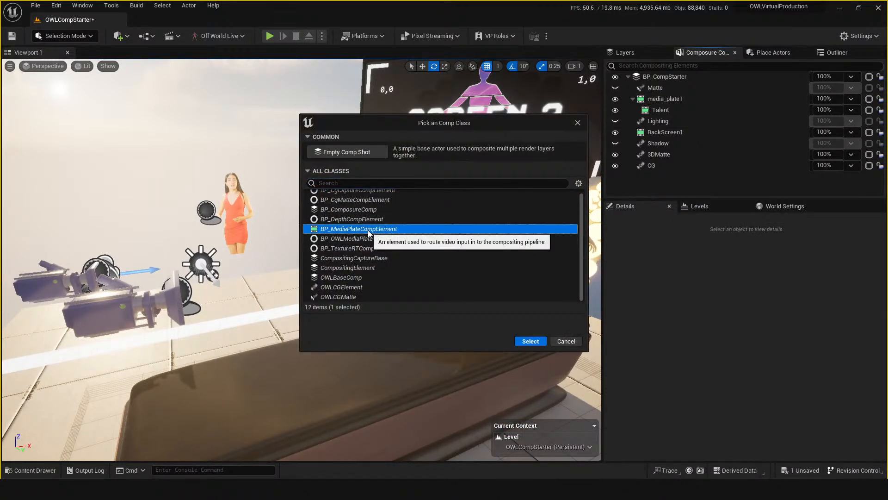
left_click(524, 342)
left_click(667, 102)
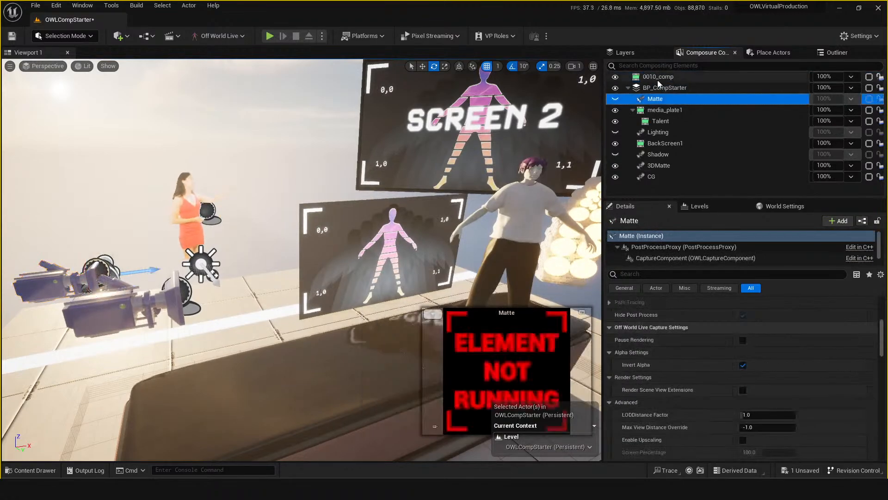
left_click_drag(657, 79, 666, 89)
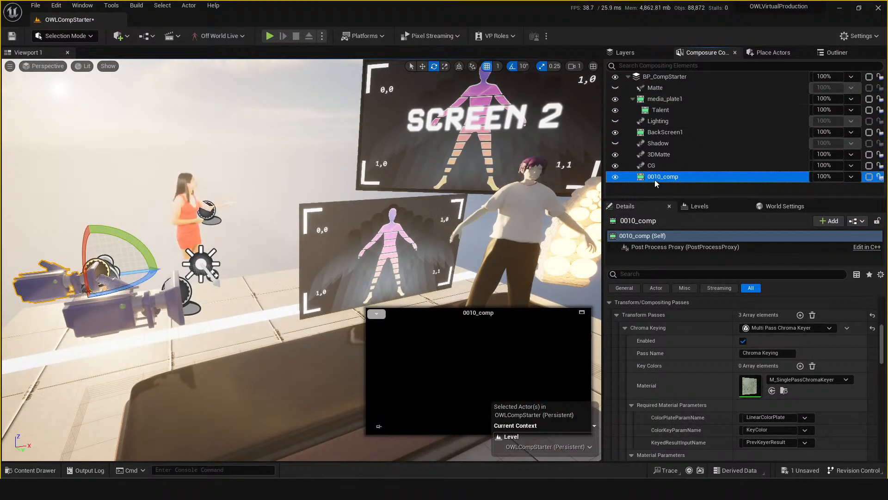
key("Delete")
- Duplicate media_plate1 with its nested Talent element, select the duplicated talent element and save the level
left_click(662, 100)
key("ctrl+d")
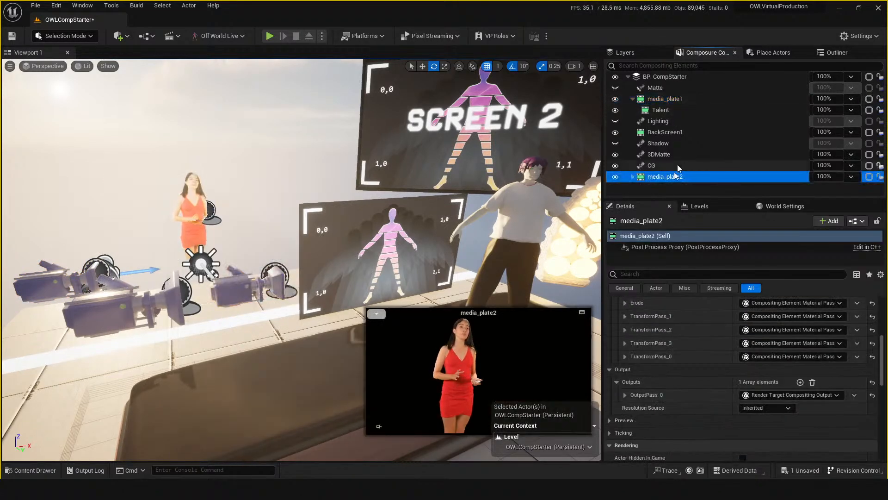
left_click(633, 177)
left_click(657, 187)
key("ctrl+s")
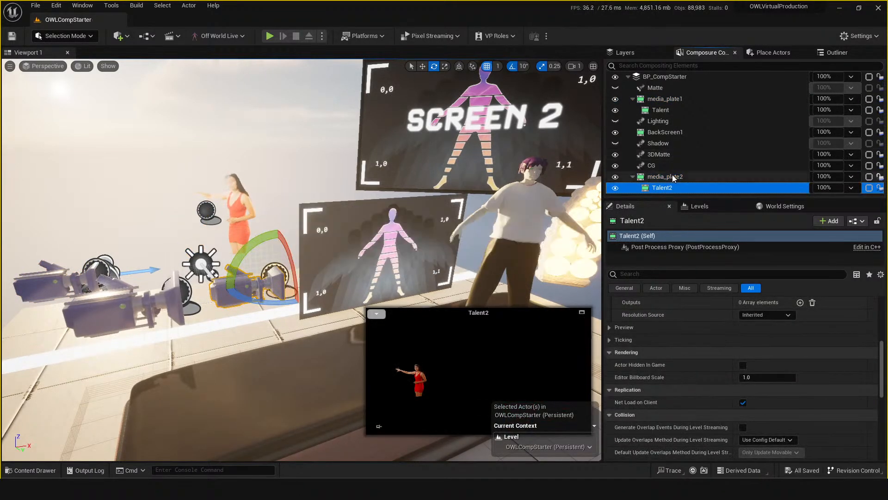
- Set the Plane of Talent2's OWL Plane Transform pass to OWLVideoPlanePlacement1
scroll(680, 366, "up", 5)
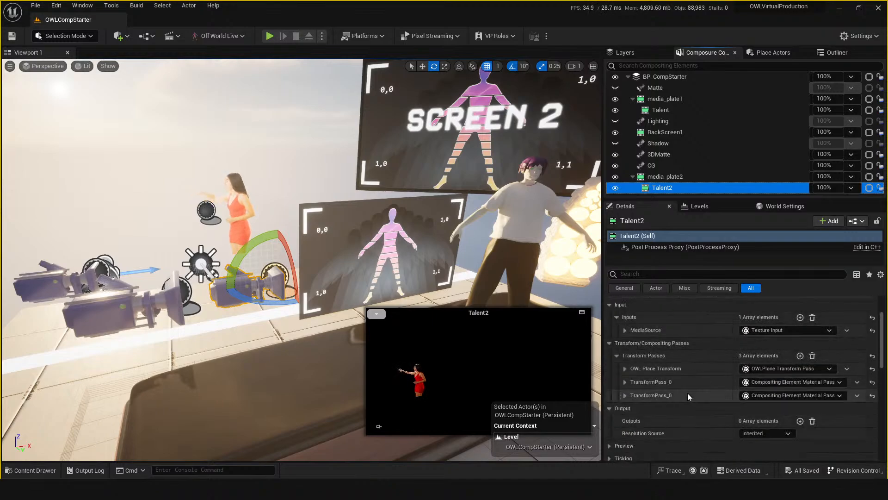
left_click(624, 368)
left_click(774, 419)
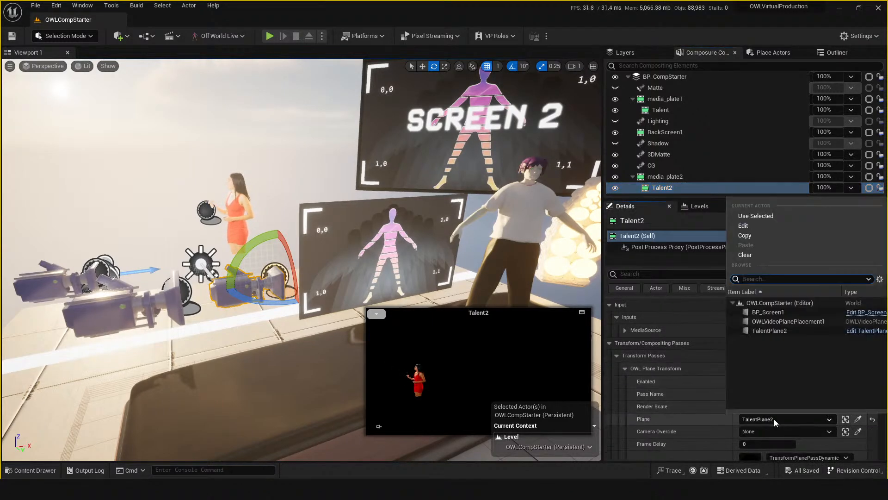
left_click(781, 321)
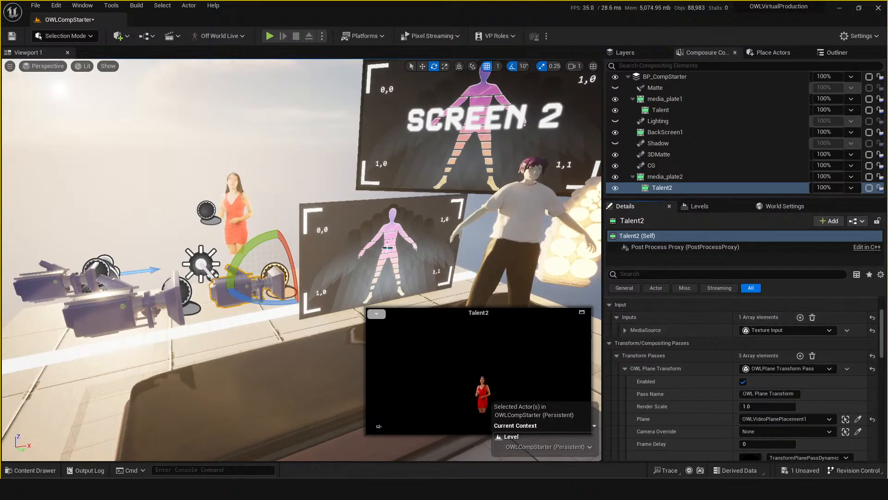
- Show the alpha channel in the Talent2 preview, and preview the BP_CompStarter composite
right_click_drag(387, 247, 405, 240)
left_click(376, 314)
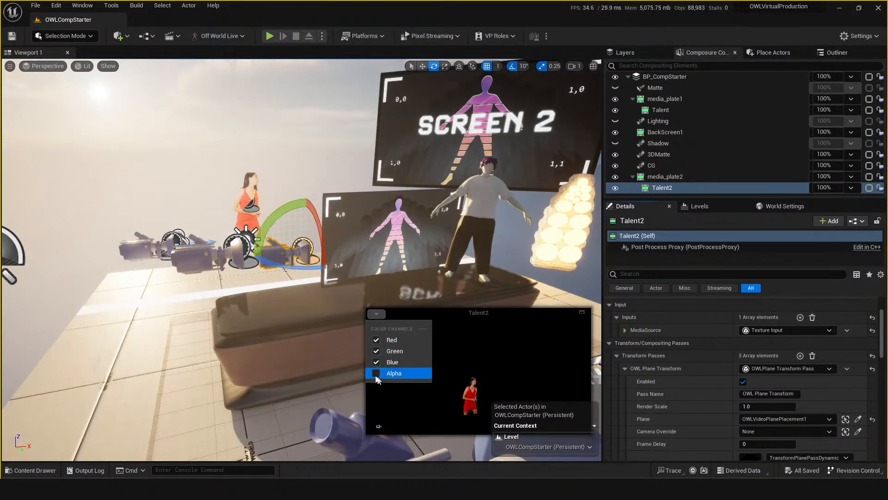
left_click(377, 374)
left_click(376, 313)
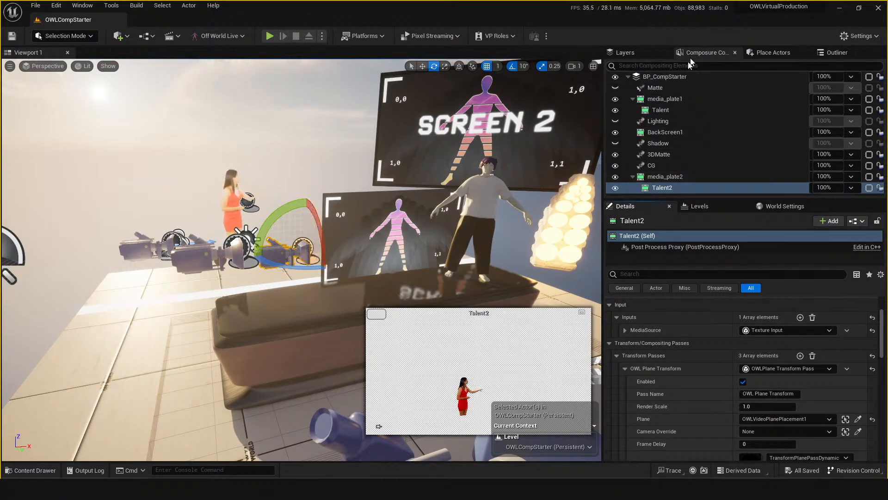
left_click(672, 77)
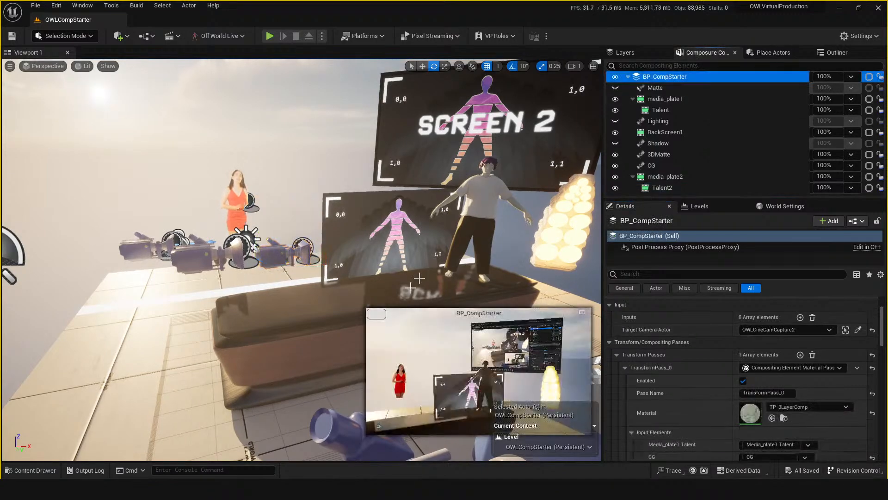
- Pilot OWLVideoPlanePlacement1 to move it to about X 451, Y 85, Z 6, and stop piloting it
key("s")
mouse_move(304, 242)
right_mouse_down()
mouse_move(320, 242)
mouse_move(314, 245)
right_mouse_up()
key("s")
left_click(318, 234)
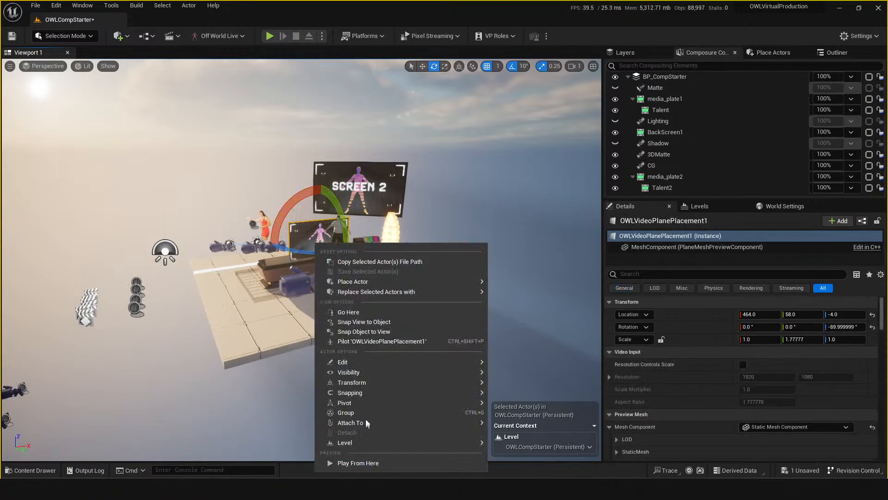
left_click(379, 341)
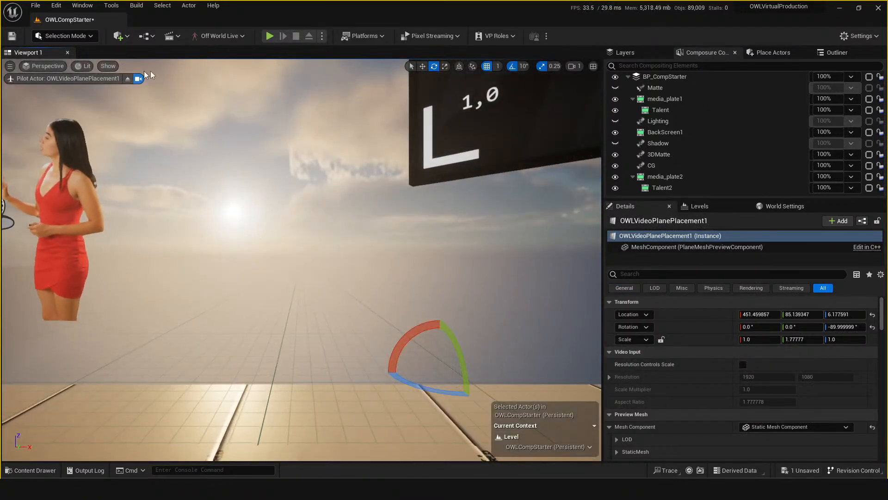
left_click(128, 79)
right_click_drag(339, 376, 365, 391)
middle_click_drag(339, 377, 305, 338)
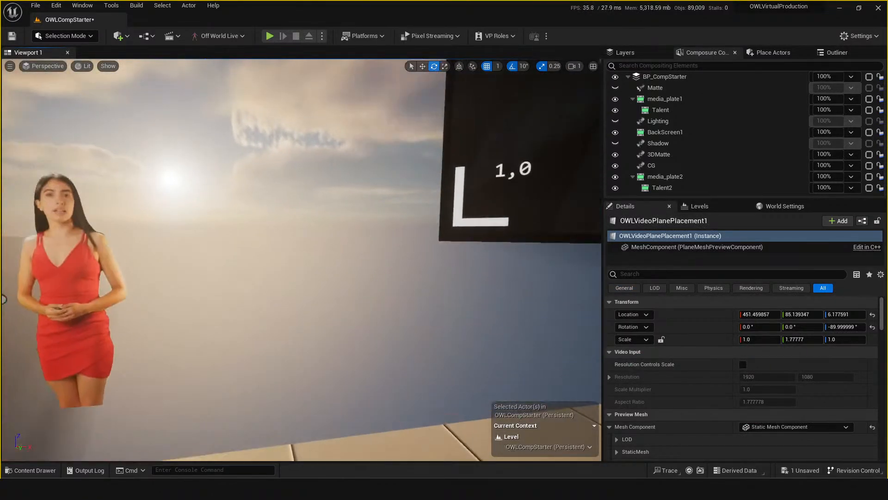
key("s")
right_click_drag(306, 338, 292, 372)
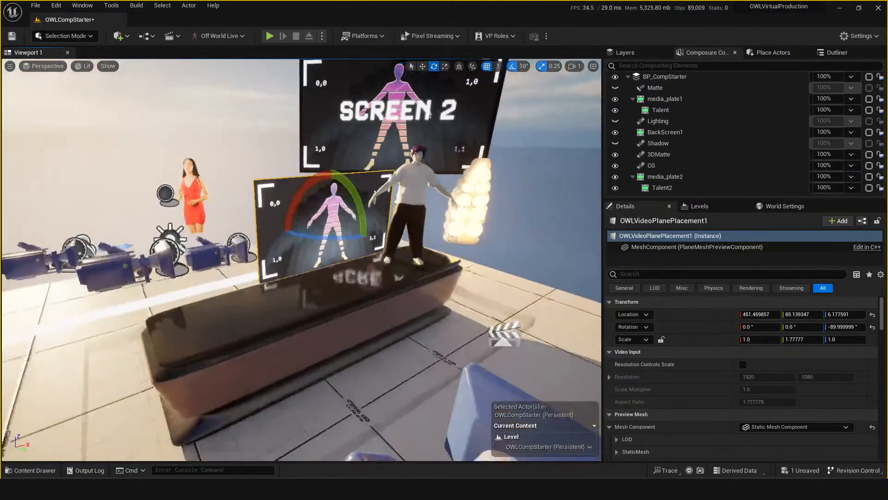
right_click_drag(351, 289, 347, 290)
middle_click_drag(351, 290, 313, 259)
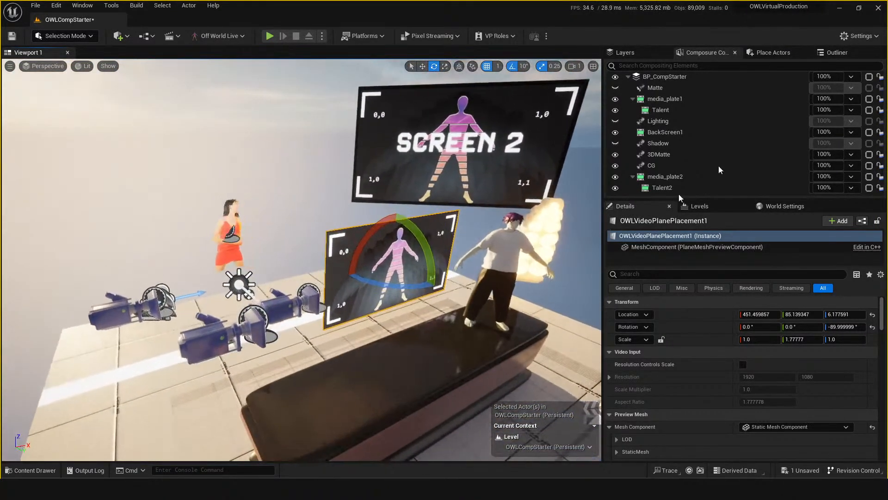
- Check the Texture Input settings of media_plate2 and add an element to its Transform Passes
left_click(681, 177)
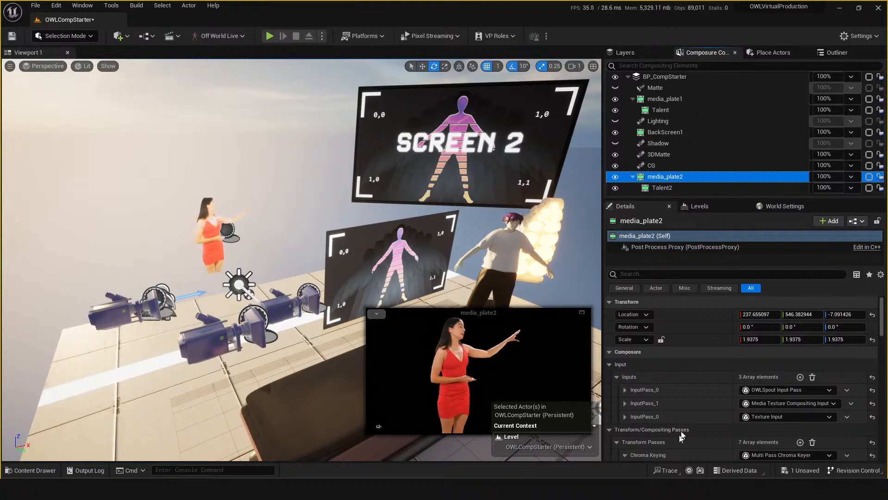
scroll(687, 370, "down", 2)
left_click(624, 387)
scroll(625, 384, "down", 2)
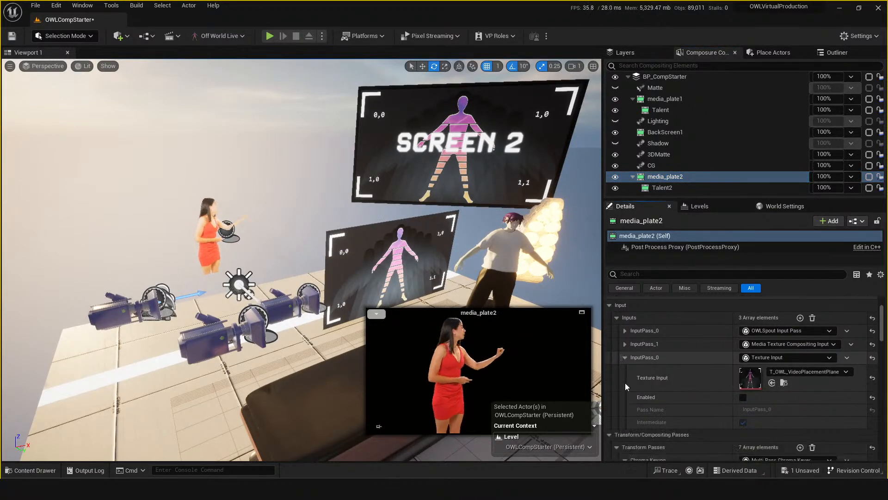
left_click(625, 358)
scroll(623, 343, "down", 2)
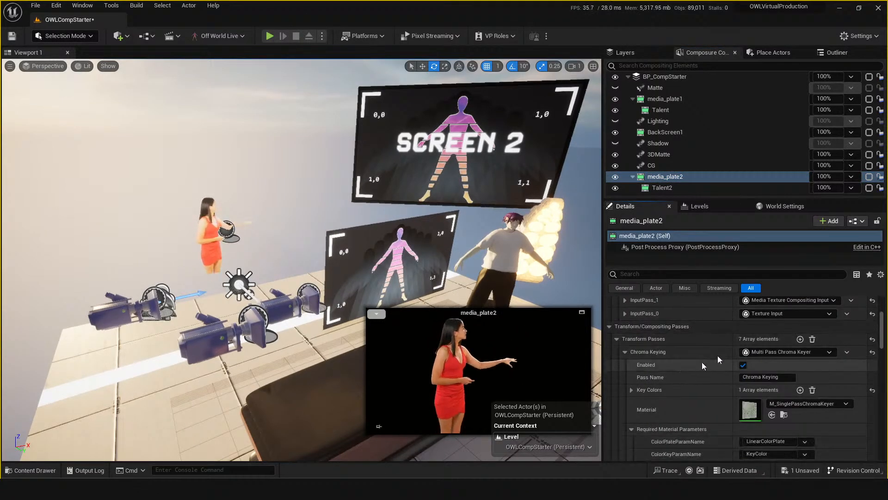
scroll(787, 324, "down", 1)
left_click(800, 309)
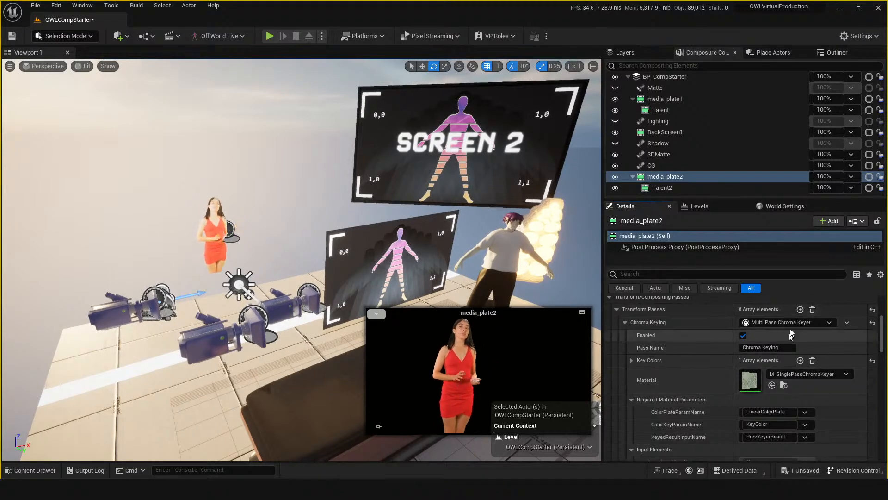
- Set Crop Right to about 0.554 in media_plate2's M_cropping pass TransformPass_1, and save the level
left_click(626, 322)
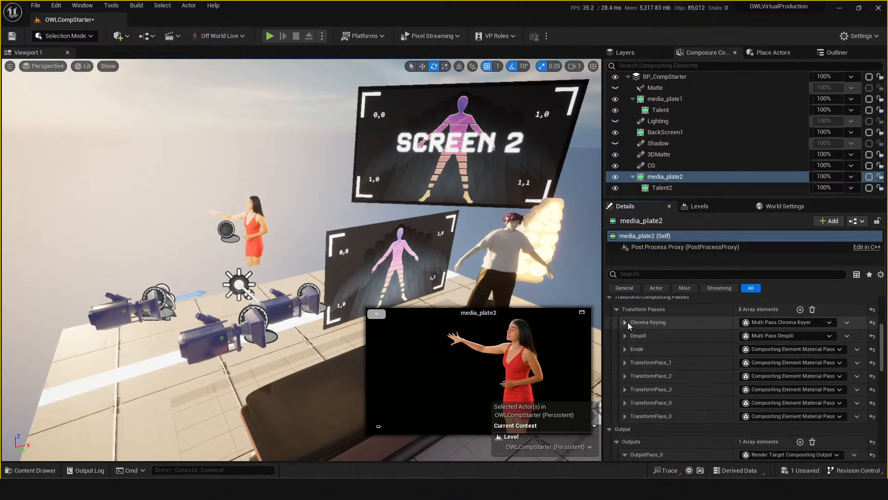
left_click(625, 362)
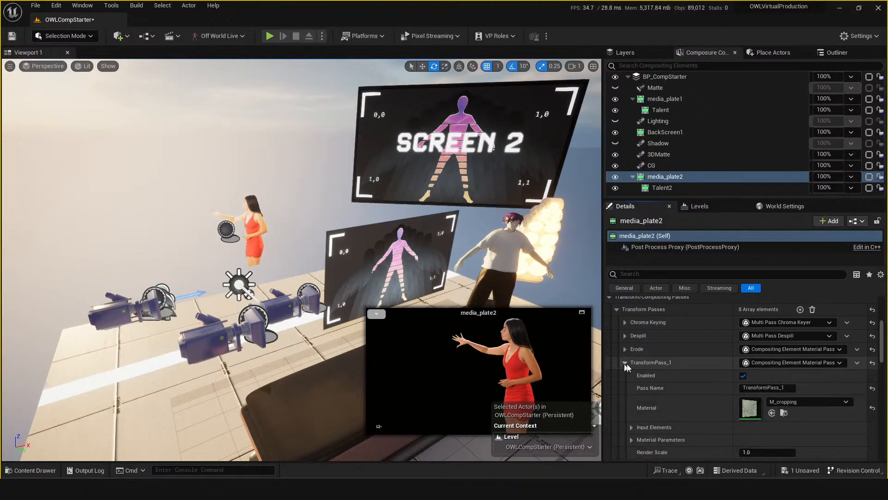
scroll(639, 415, "down", 2)
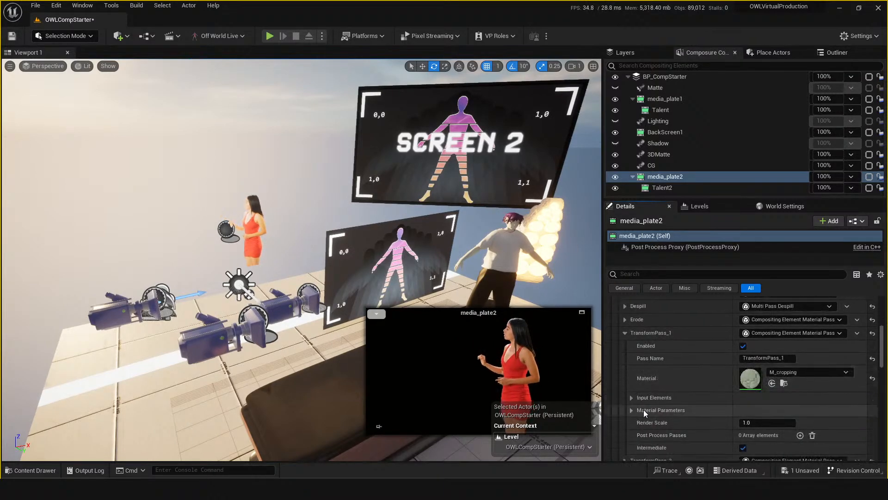
left_click(631, 398)
scroll(659, 400, "down", 2)
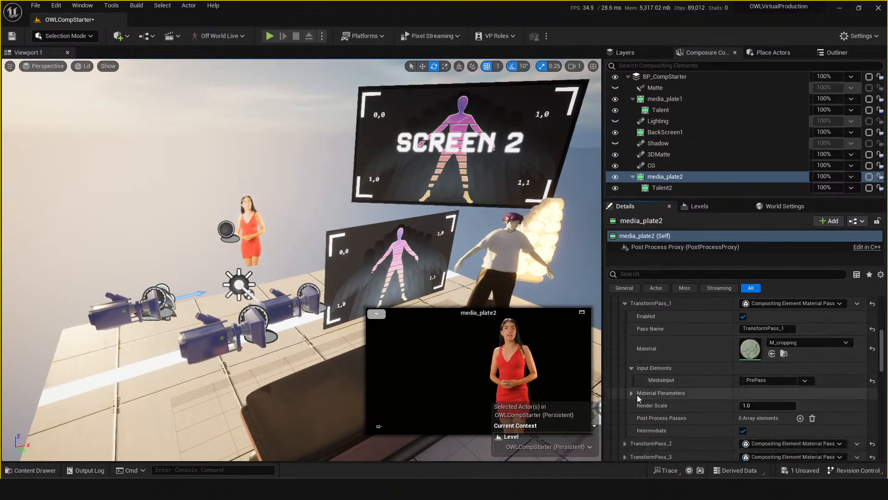
left_click(633, 393)
scroll(648, 387, "down", 2)
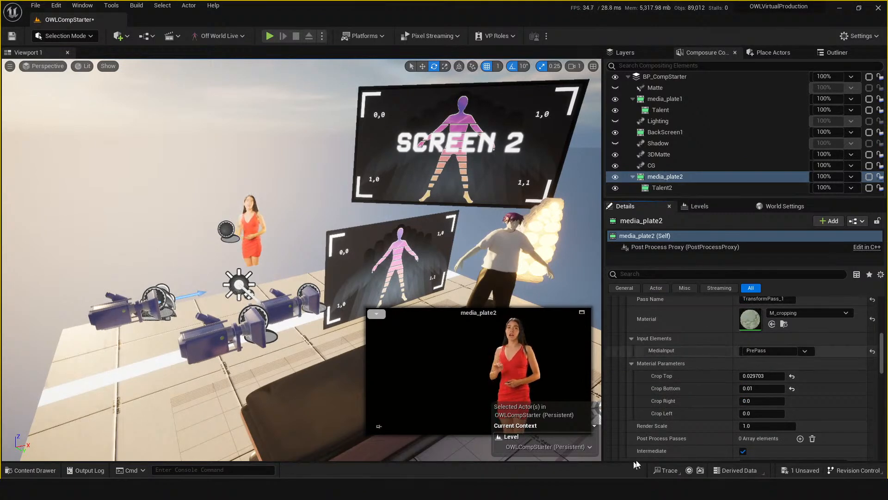
mouse_move(759, 388)
left_mouse_down()
mouse_move(786, 388)
mouse_move(741, 388)
mouse_move(777, 400)
mouse_move(765, 401)
left_mouse_up()
key("ctrl+z")
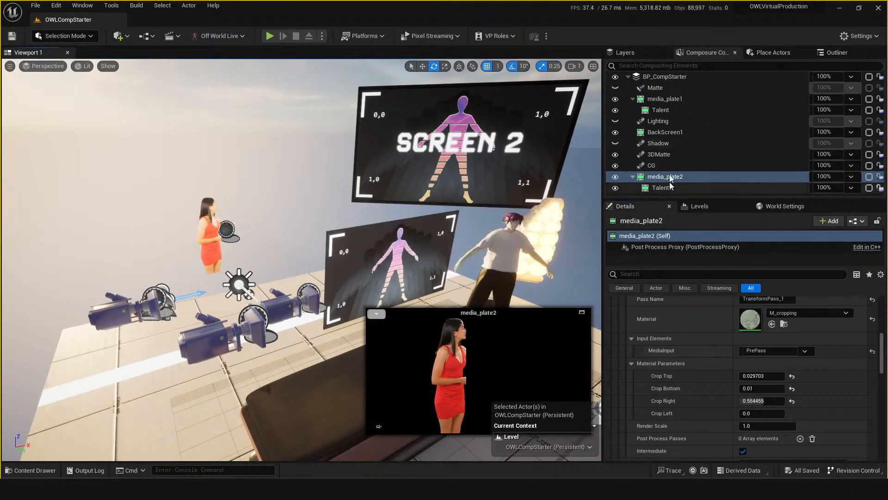
key("ctrl+s")
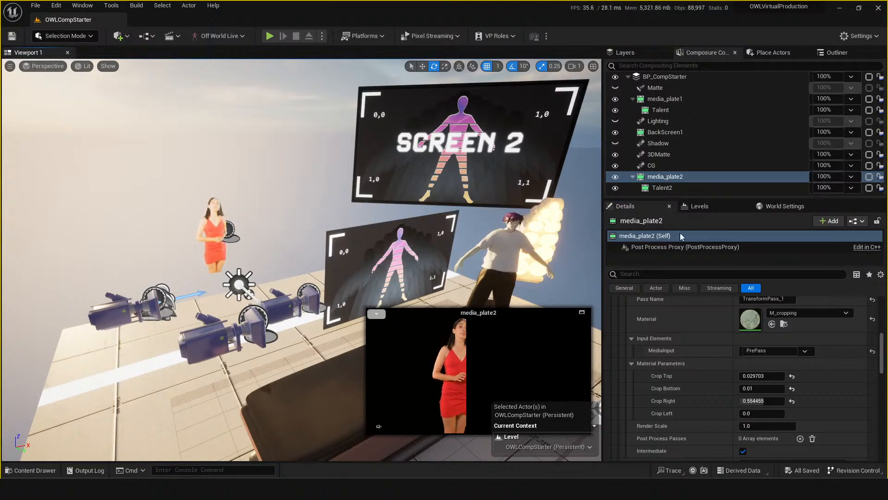
- Inspect in turn the Talent2 element, the TalentPlane2 video plane and the OWLVideoPlanePlacement1 placement plane
left_click(666, 187)
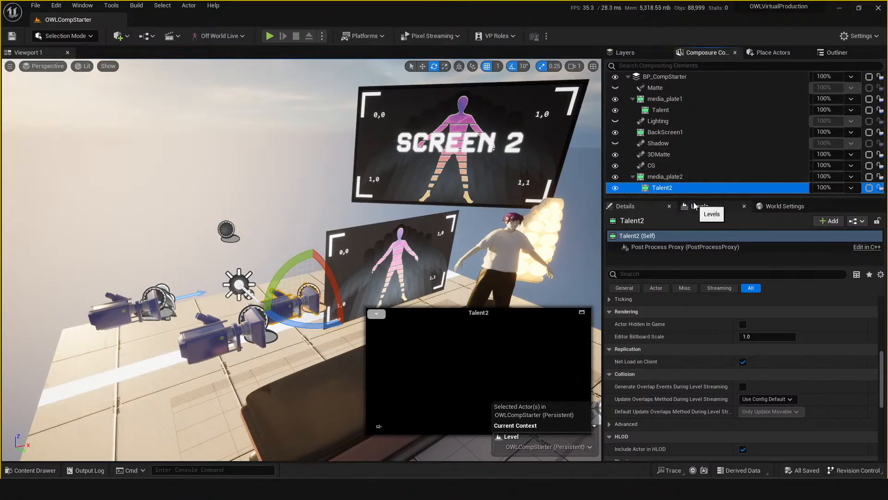
left_click(426, 290)
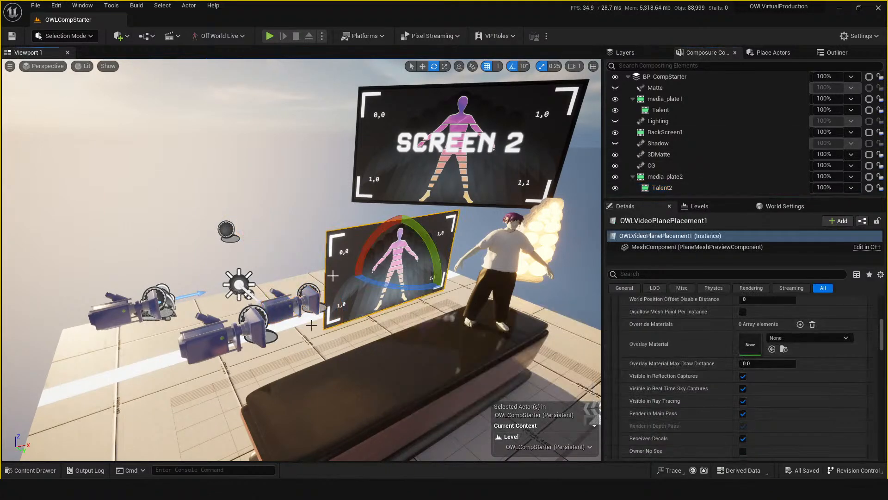
left_click(244, 236)
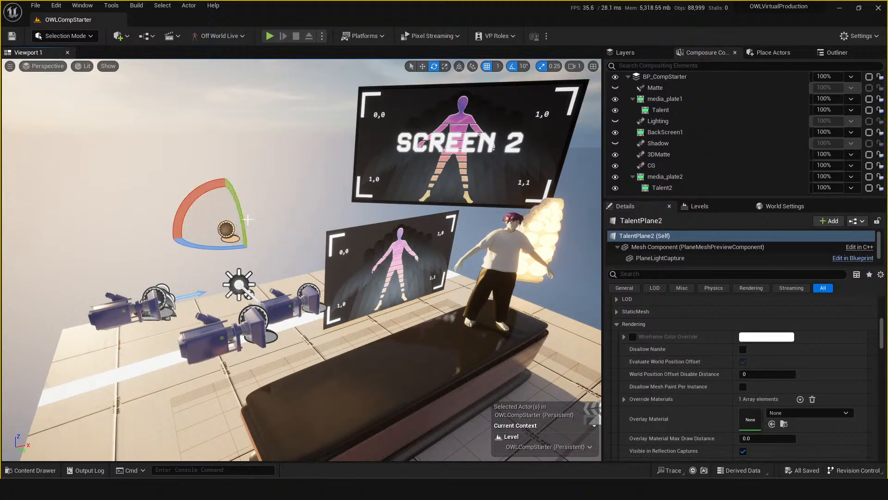
left_click(407, 255)
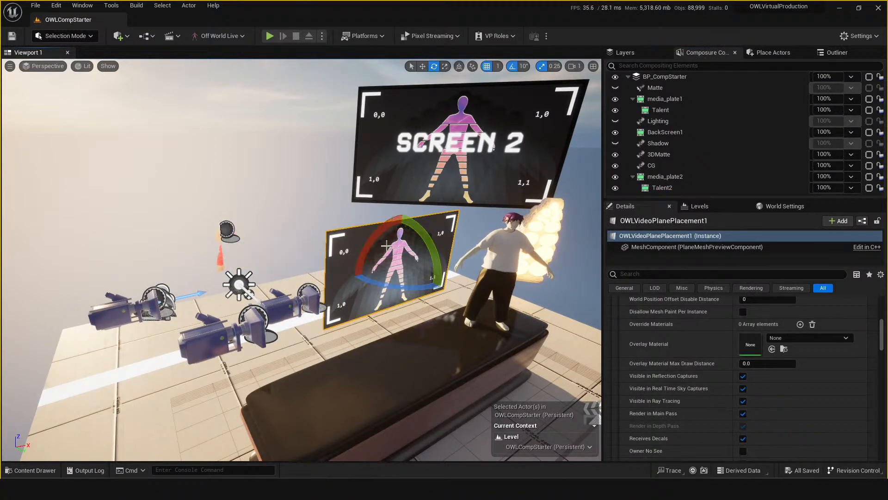
- Undo the latest changes to the second talent's setup, including the Add Child operation, and save the level
key("ctrl+z")
key("ctrl+s")
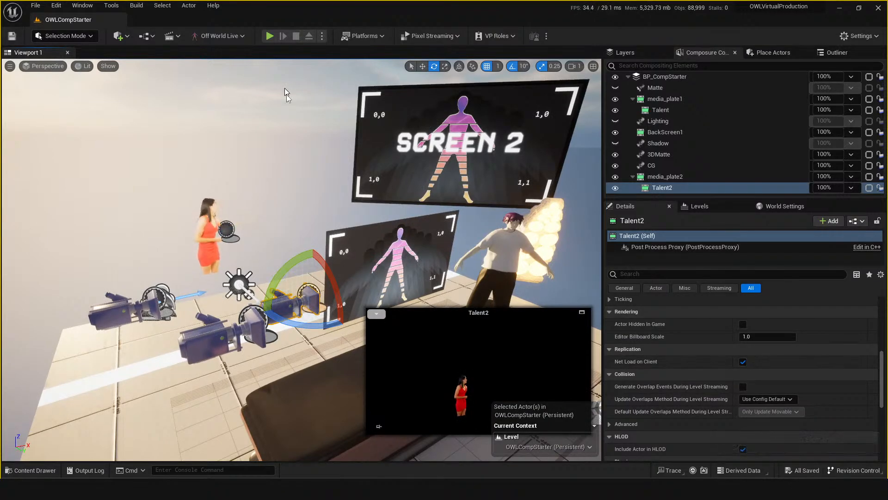
left_click_drag(301, 222, 306, 264)
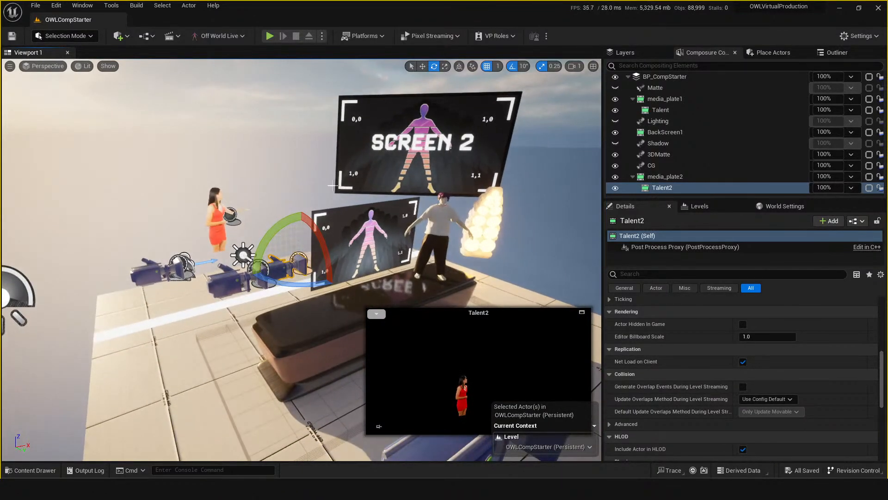
key("ctrl+z")
key("ctrl+s")
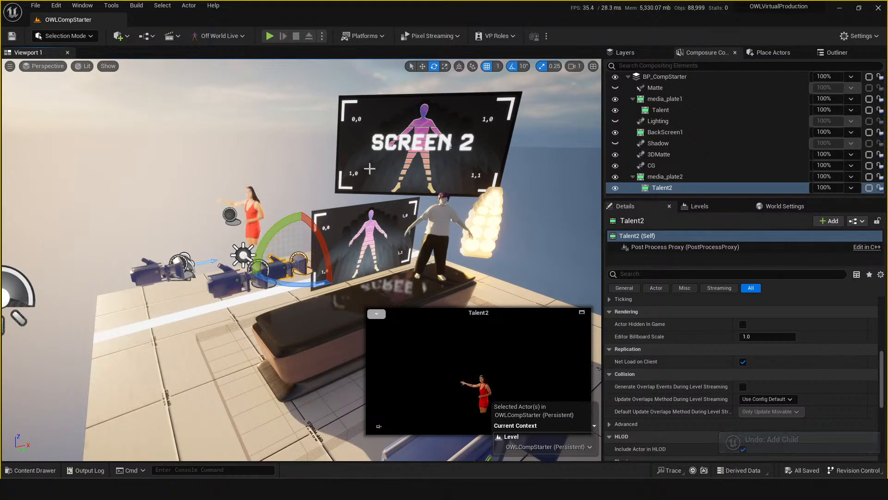
- Select OWLVideoPlanePlacement1, examine its placement relative to the desk, cameras and red-dressed talent from several angles, and save the level
left_click_drag(352, 242, 376, 207)
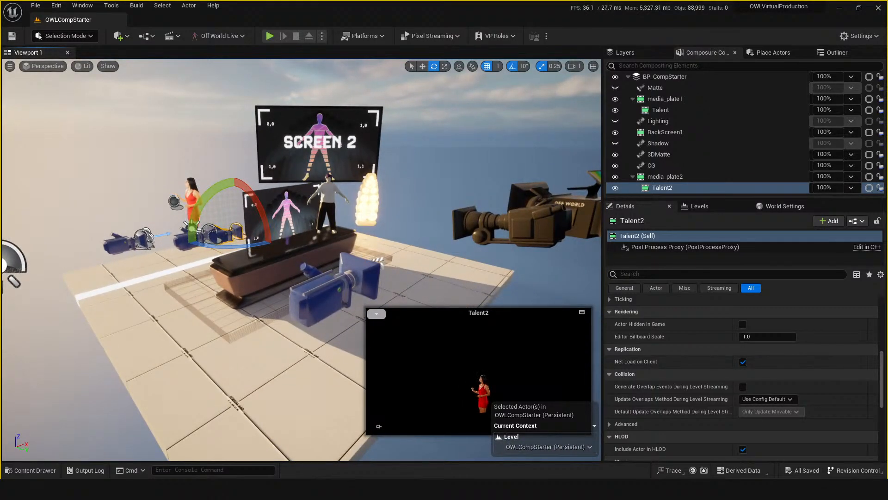
left_click_drag(351, 292, 349, 283)
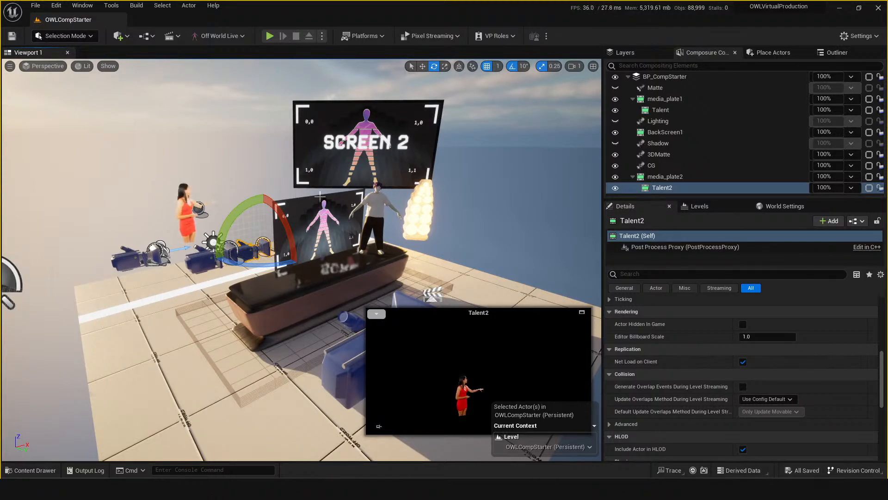
left_click_drag(324, 295, 300, 272)
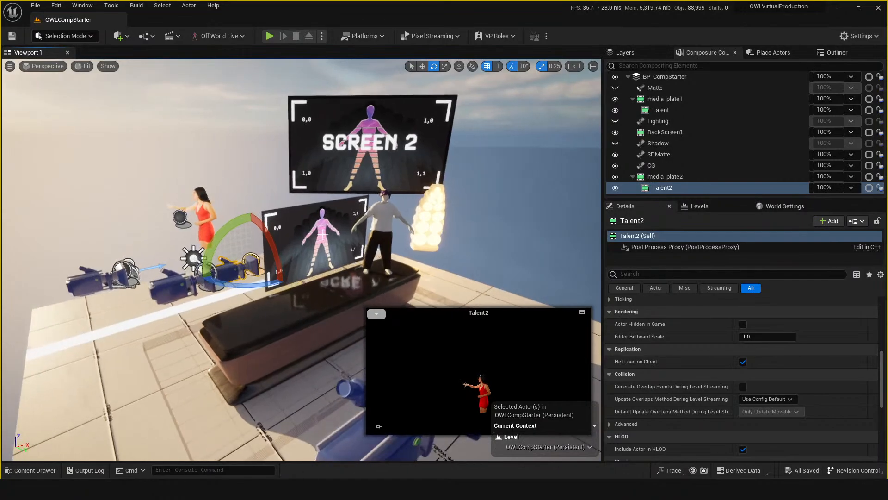
left_click(322, 234)
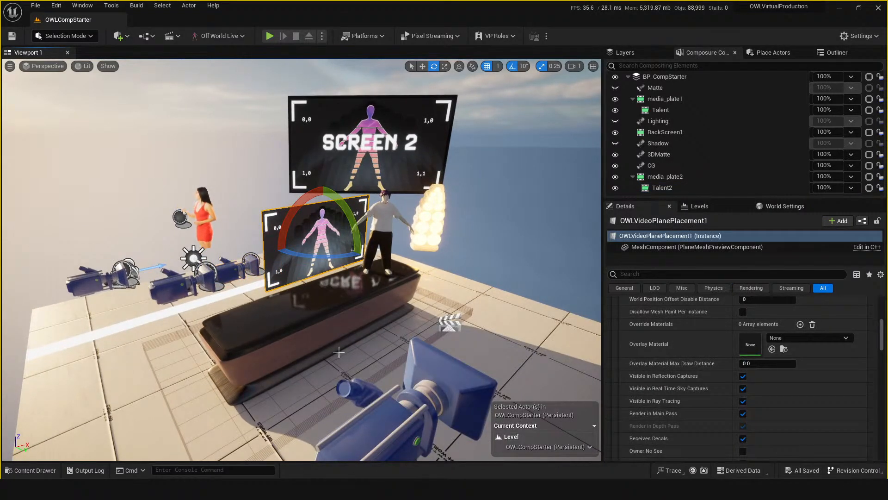
right_click_drag(339, 352, 319, 347)
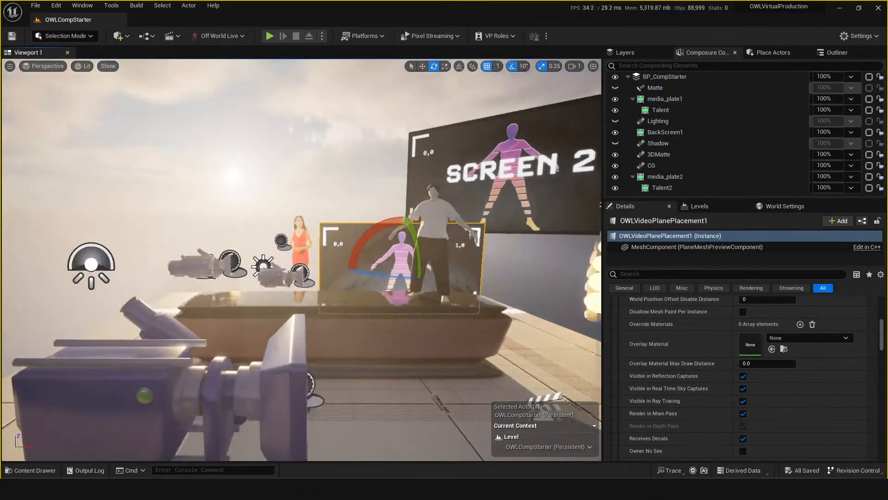
middle_click_drag(334, 295, 355, 297)
left_click_drag(353, 377, 361, 340)
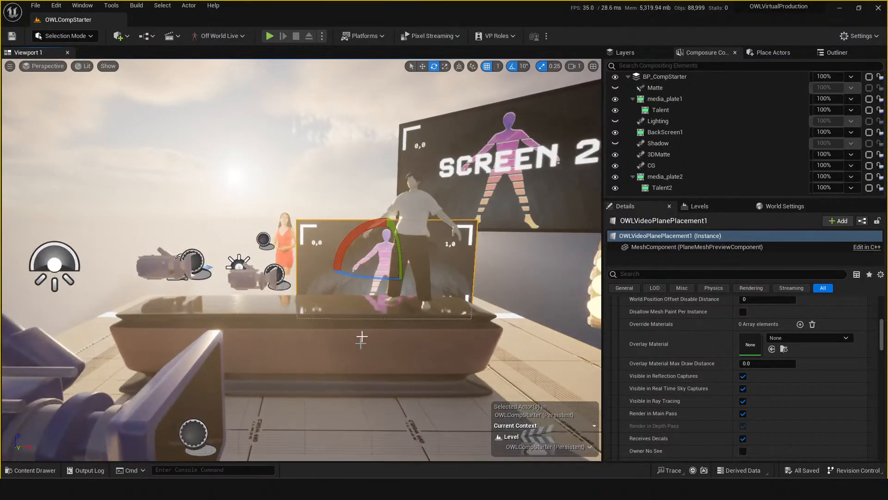
right_click_drag(307, 343, 353, 292)
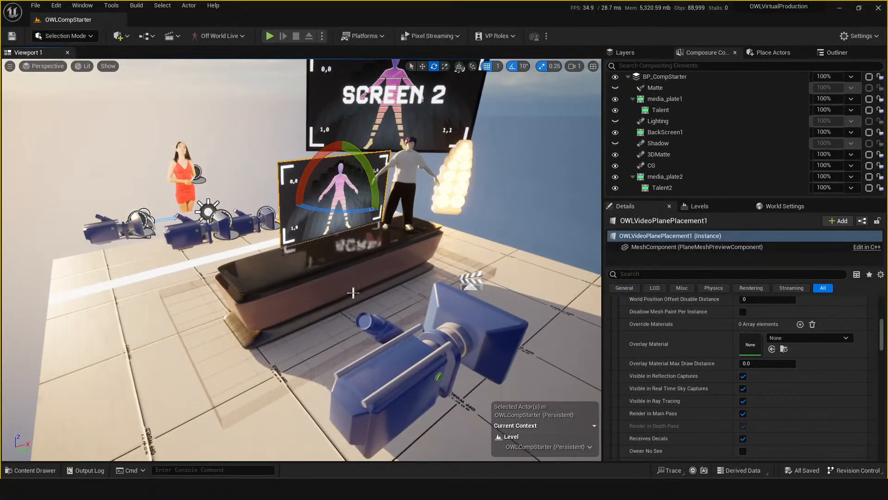
mouse_move(397, 257)
left_mouse_down("alt")
mouse_move(308, 254)
mouse_move(266, 266)
mouse_move(356, 236)
mouse_move(393, 268)
mouse_move(464, 259)
mouse_move(370, 259)
mouse_move(319, 241)
mouse_move(426, 246)
mouse_move(458, 278)
mouse_move(407, 254)
mouse_move(315, 234)
mouse_move(403, 247)
mouse_move(451, 275)
mouse_move(384, 249)
left_mouse_up("alt")
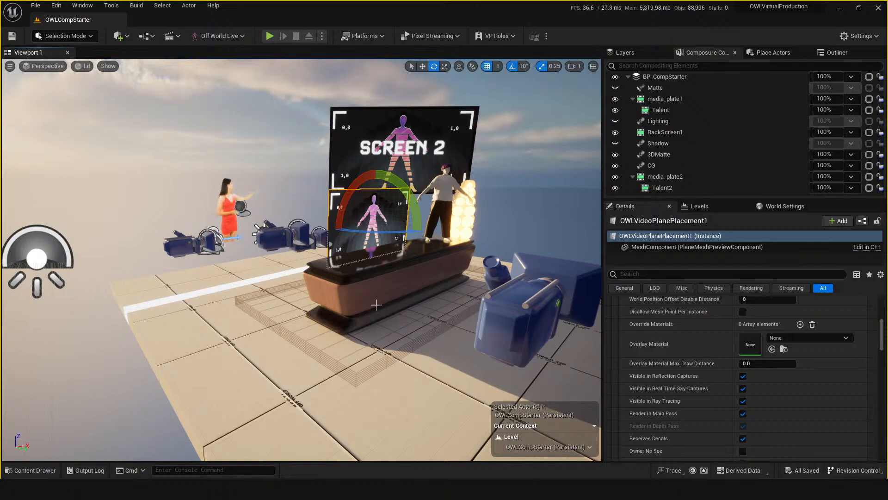
mouse_move(403, 317)
right_mouse_down()
mouse_move(378, 318)
mouse_move(400, 321)
right_mouse_up()
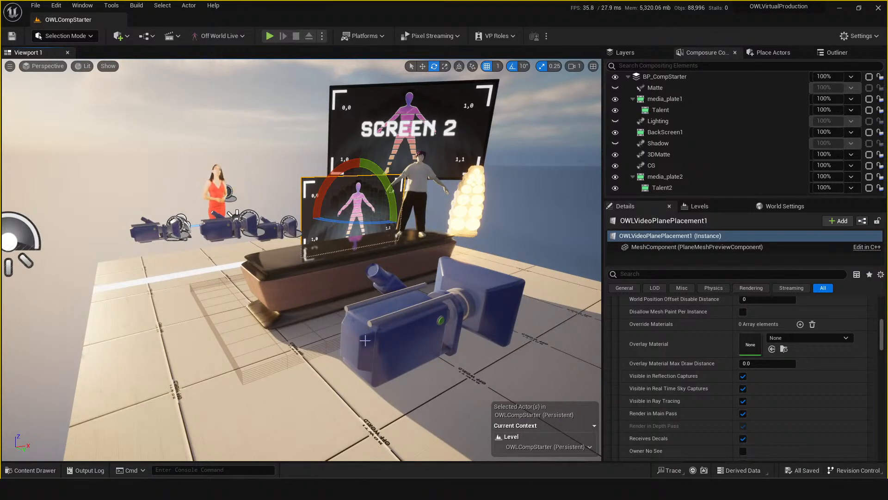
right_click_drag(365, 340, 332, 224)
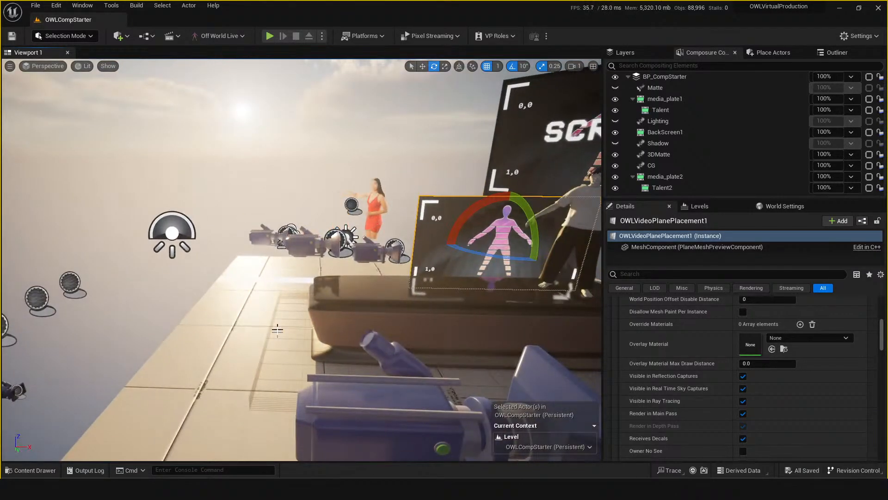
right_click_drag(278, 330, 283, 324)
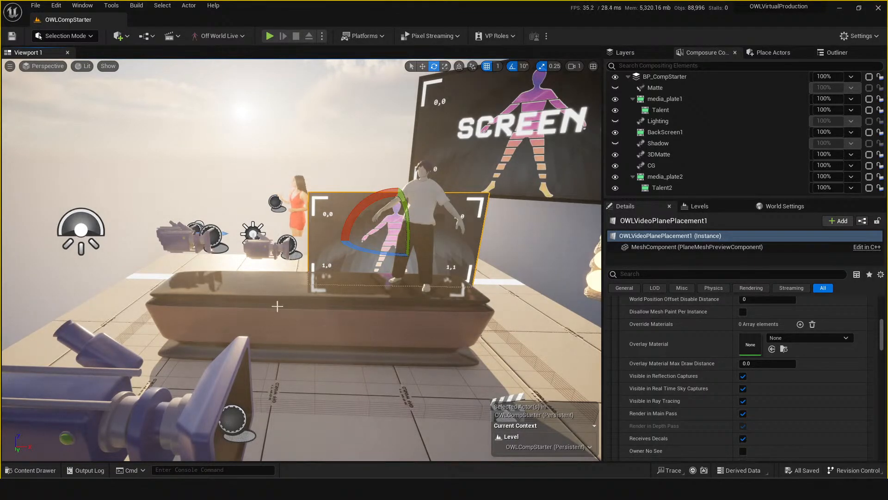
right_click_drag(241, 278, 251, 298)
key("ctrl+s")
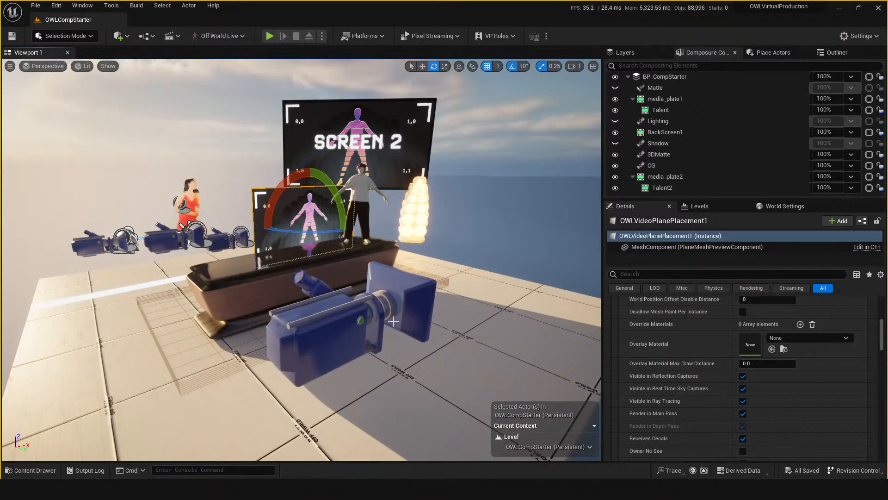
right_click_drag(375, 251, 357, 273)
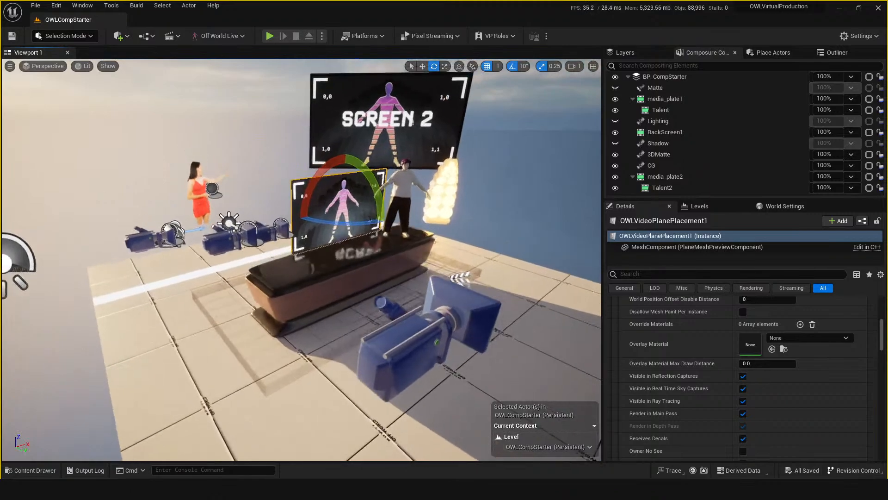
- Check the TransformPass_1 cropping pass and its M_cropping material in media_plate2's Transform Passes
left_click(665, 177)
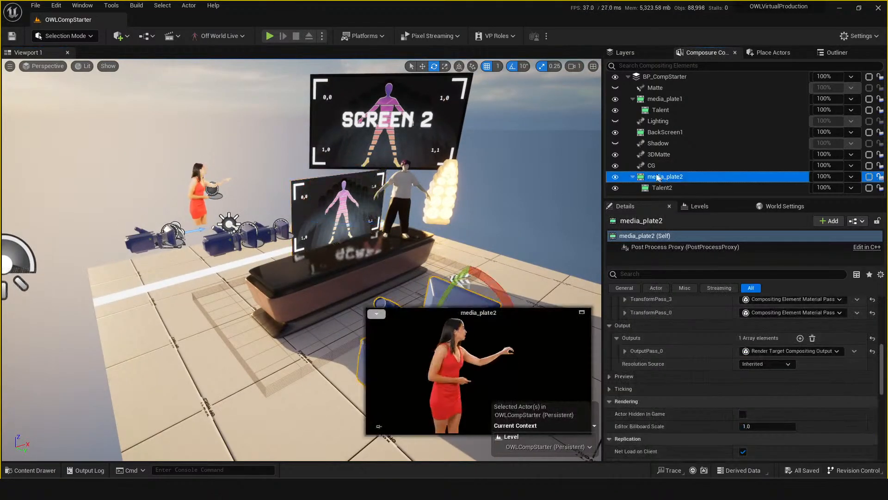
scroll(679, 397, "down", 2)
scroll(676, 387, "up", 2)
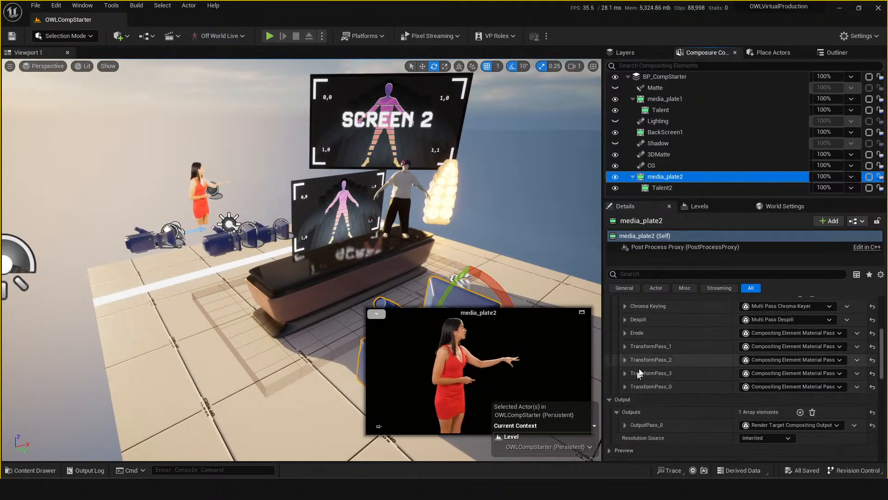
left_click(623, 342)
scroll(693, 384, "down", 1)
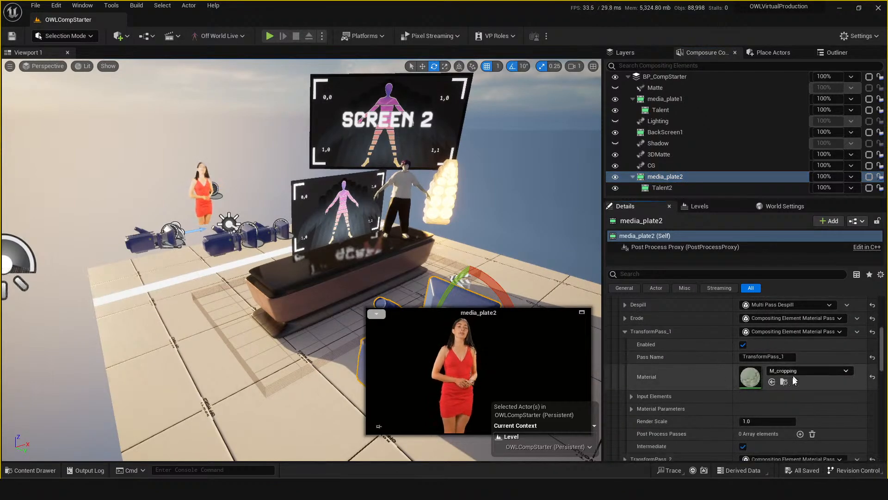
scroll(685, 379, "down", 2)
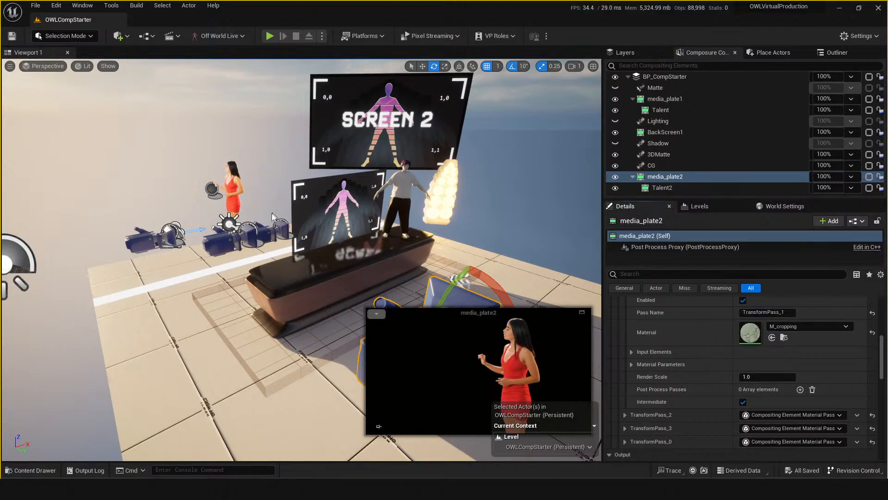
- Compare the Talent2 and media_plate2 previews, and review media_plate2's output, input and transform pass settings
left_click_drag(328, 300, 314, 345)
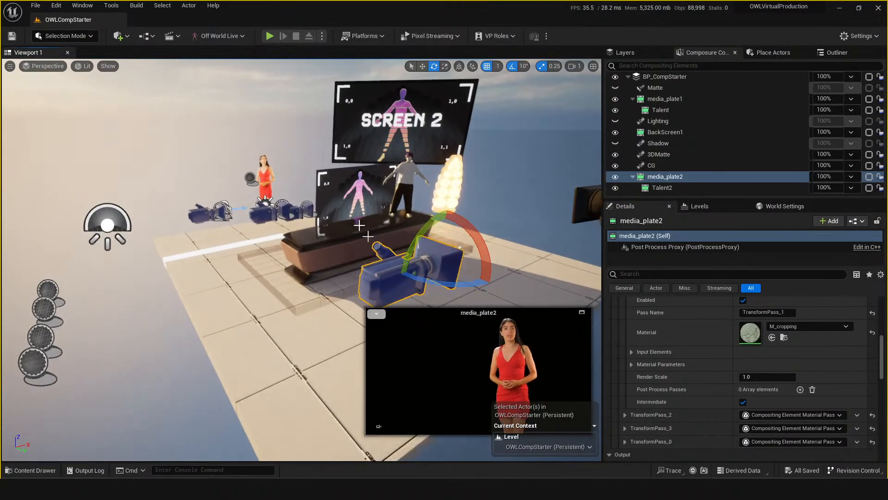
left_click(358, 200)
left_click(666, 187)
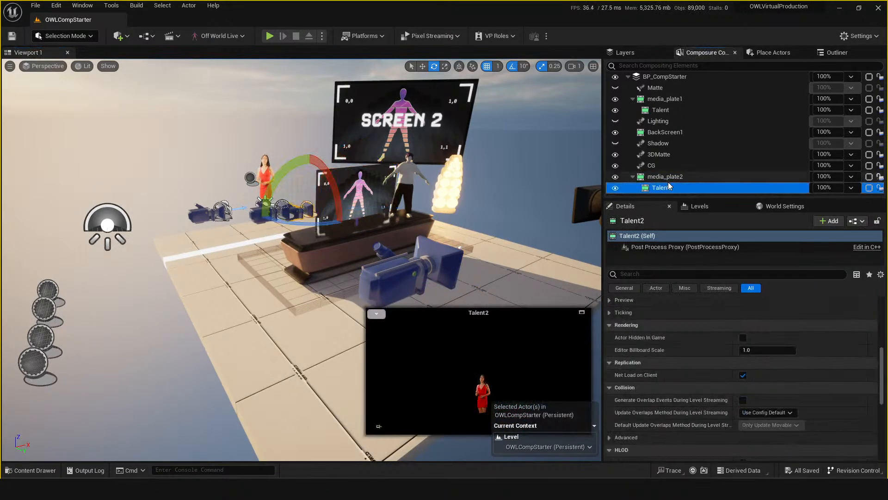
left_click(671, 178)
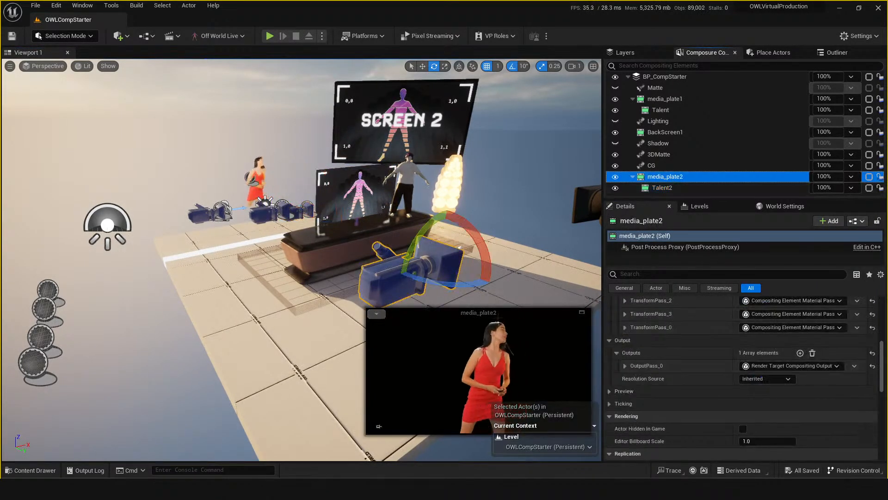
scroll(662, 340, "down", 5)
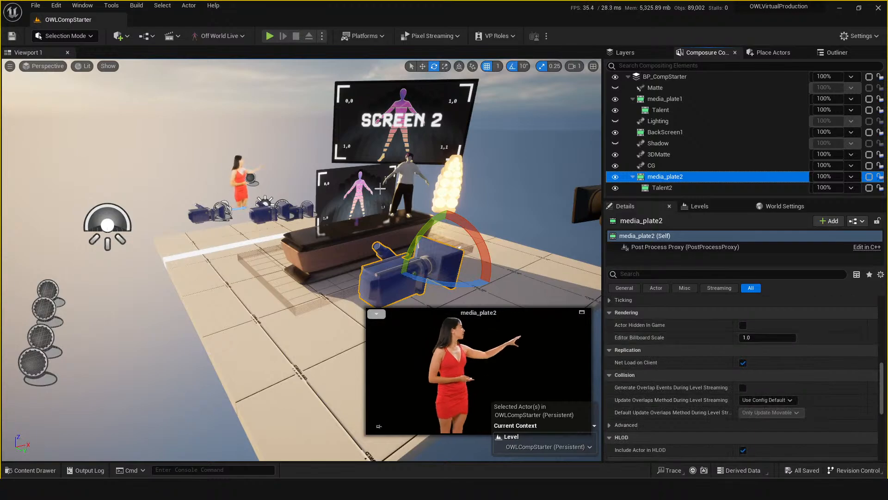
scroll(654, 375, "down", 3)
scroll(654, 374, "up", 6)
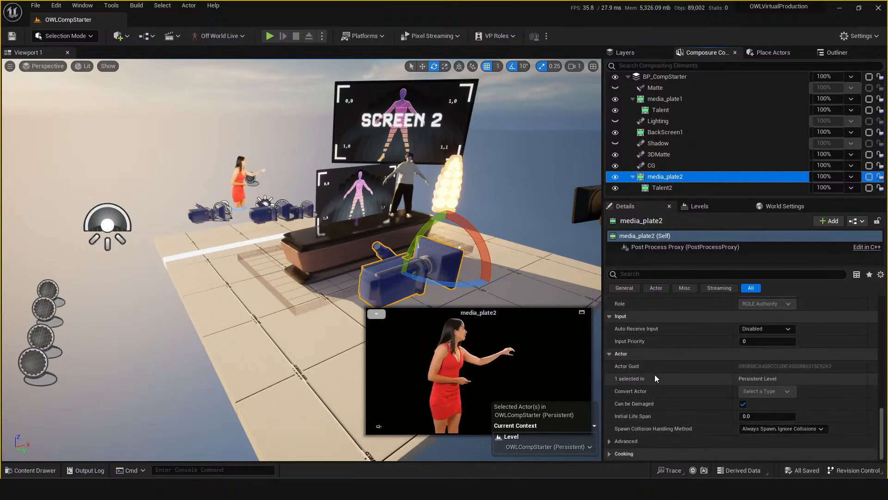
scroll(653, 398, "up", 3)
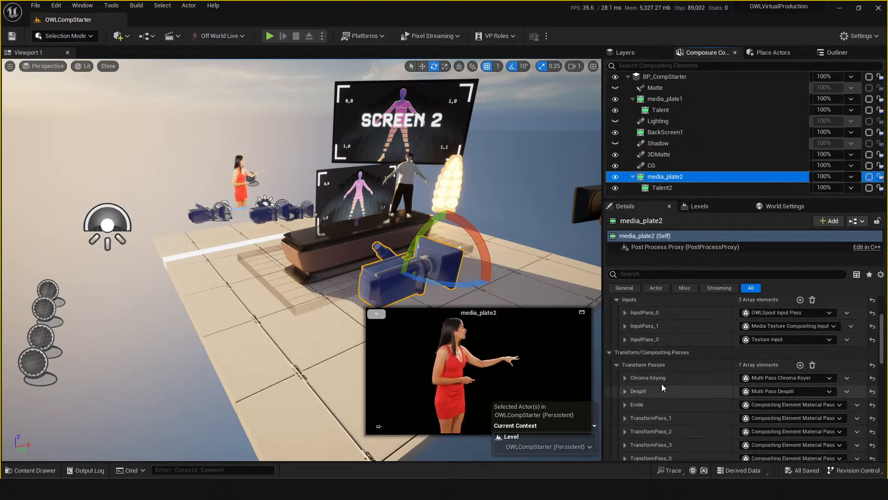
- Delete the OWLVideoPlanePlacement1 placement plane above the desk and save the level
mouse_move(348, 267)
left_mouse_down()
mouse_move(347, 333)
mouse_move(344, 252)
left_mouse_up()
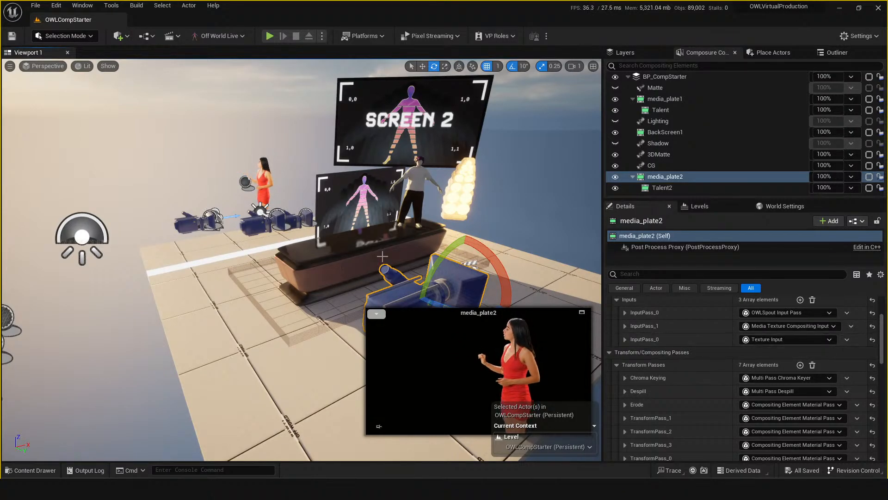
left_click_drag(523, 259, 545, 268)
right_click_drag(325, 262, 319, 265)
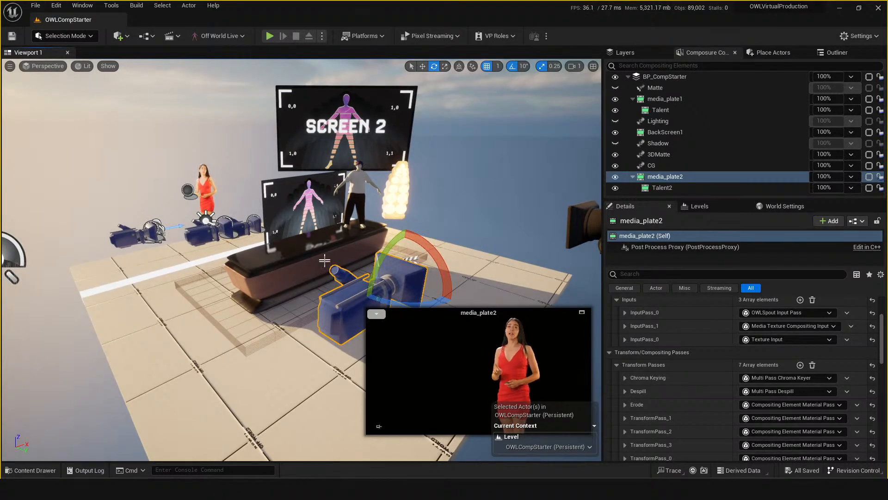
left_click(290, 225)
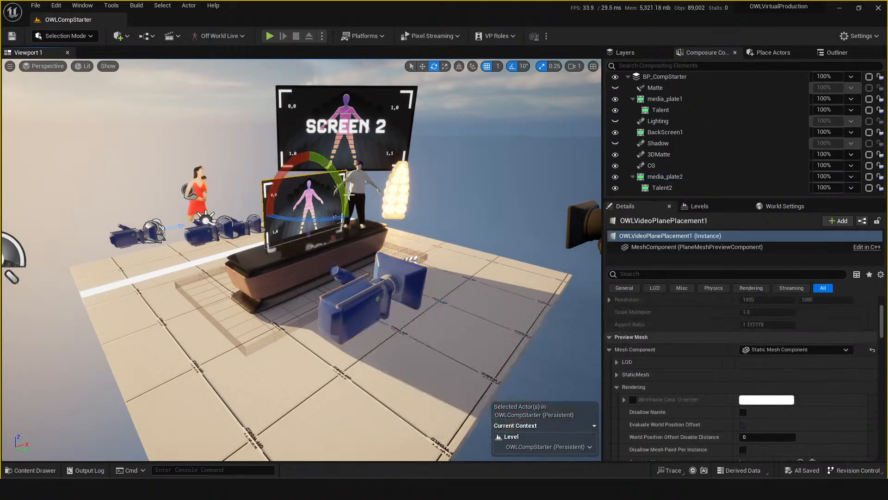
key("Delete")
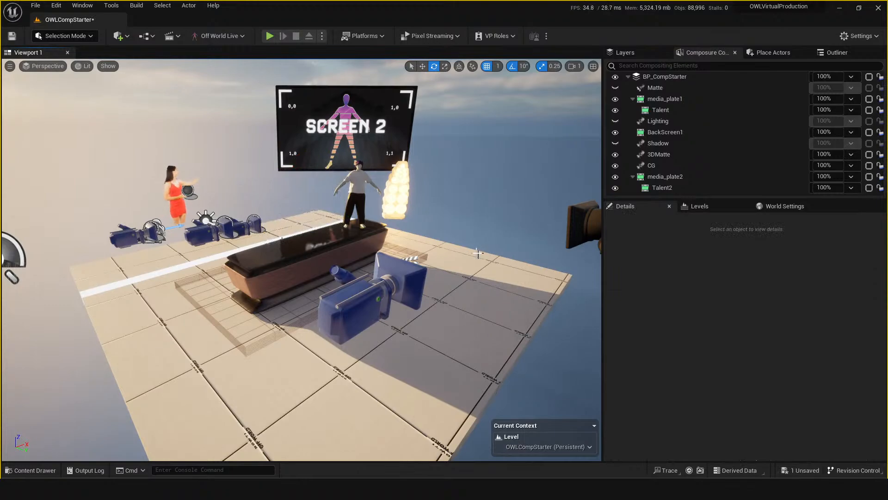
key("ctrl+s")
mouse_move(365, 347)
left_mouse_down()
mouse_move(351, 319)
mouse_move(364, 342)
left_mouse_up()
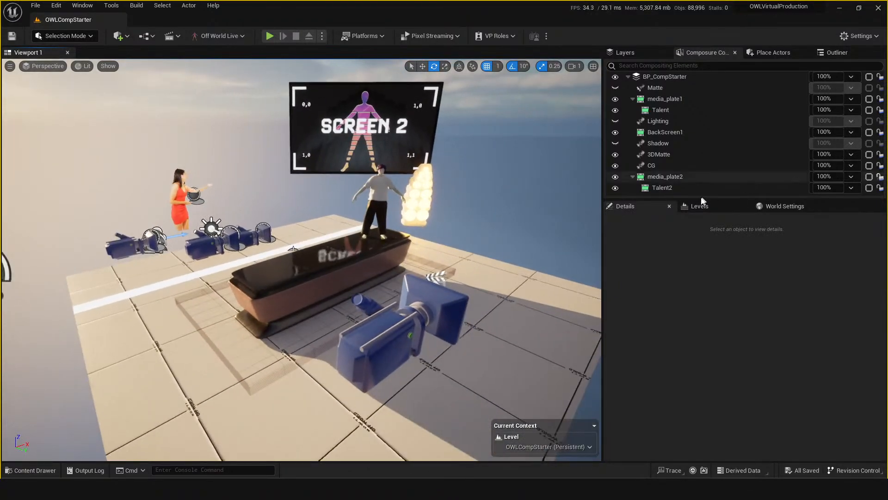
- Delete media_plate2 together with its Talent2 child from the BP_CompStarter composite and save the level
left_click(703, 208)
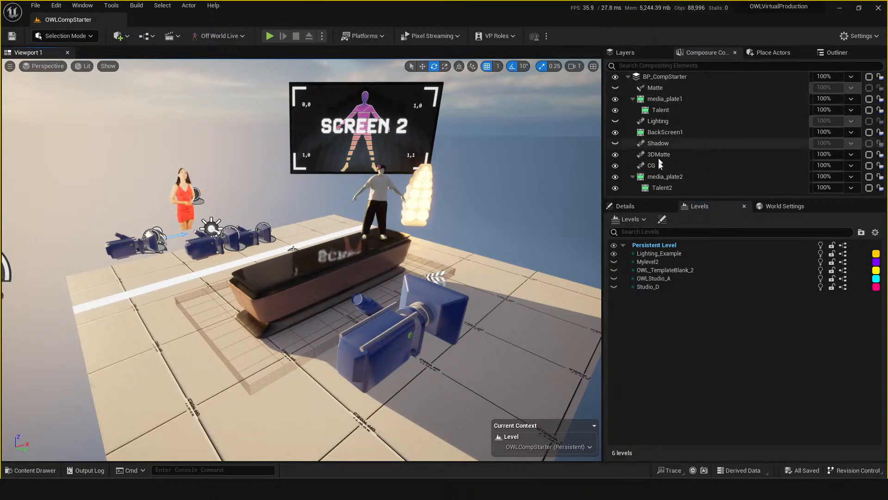
left_click(662, 176)
left_click(659, 187, "shift")
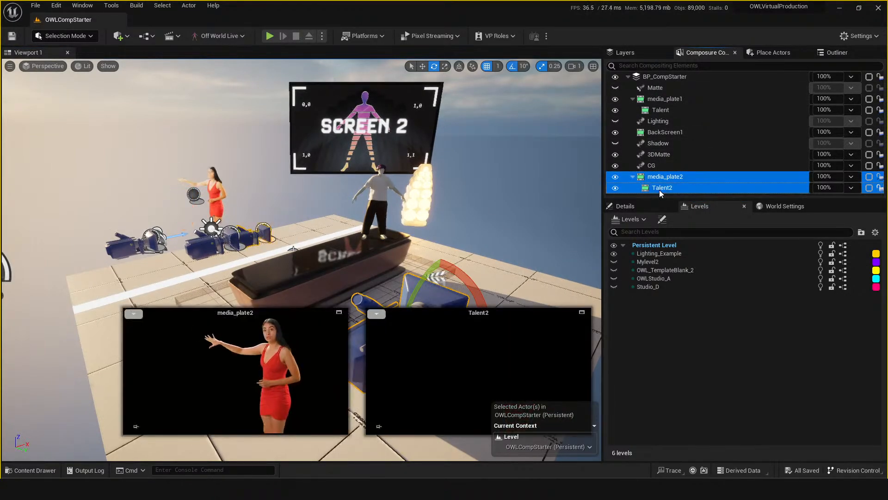
key("Delete")
left_click(12, 36)
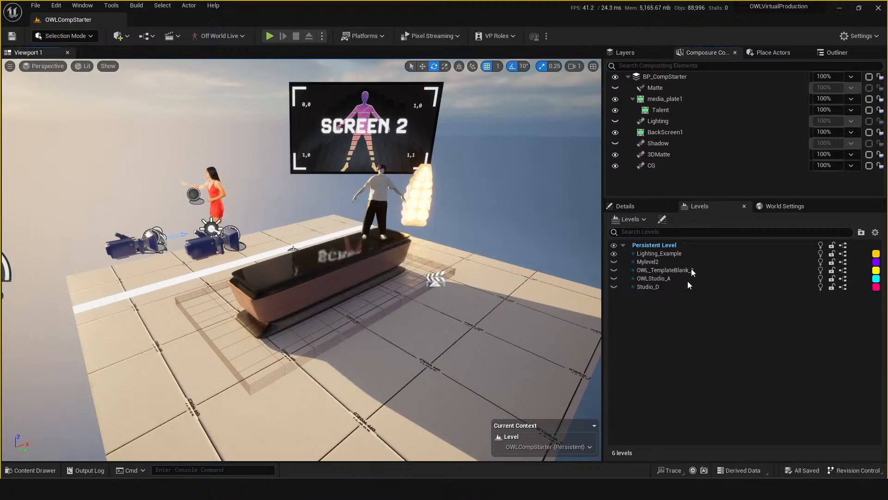
- Collapse media_plate1 in the BP_CompStarter hierarchy, and save the level after checking the World Settings
left_click(632, 99)
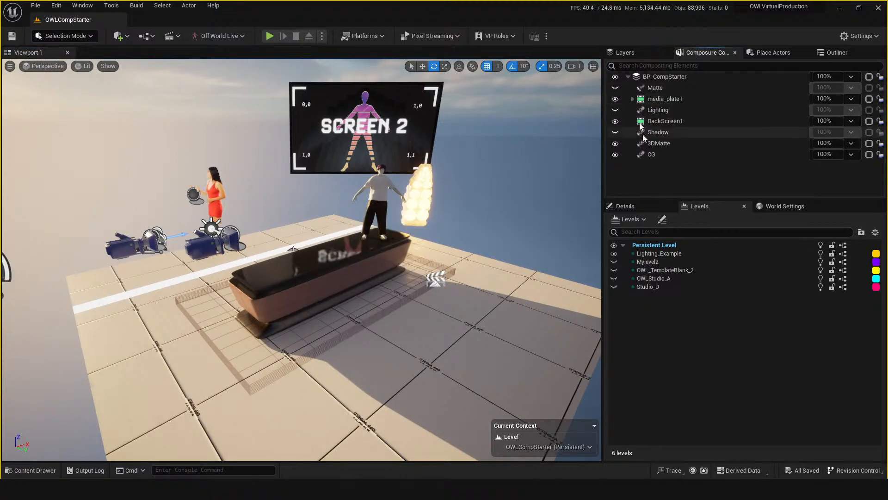
left_click(625, 205)
left_click(757, 209)
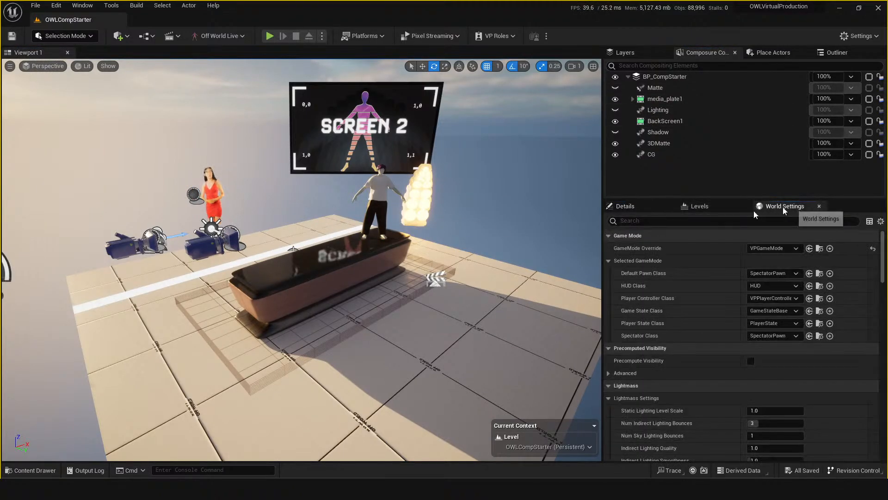
left_click(699, 206)
key("ctrl+s")
- Browse the levels in the LevelPrototyping content folder and the assets in its MultiCam subfolder
key("ctrl+space")
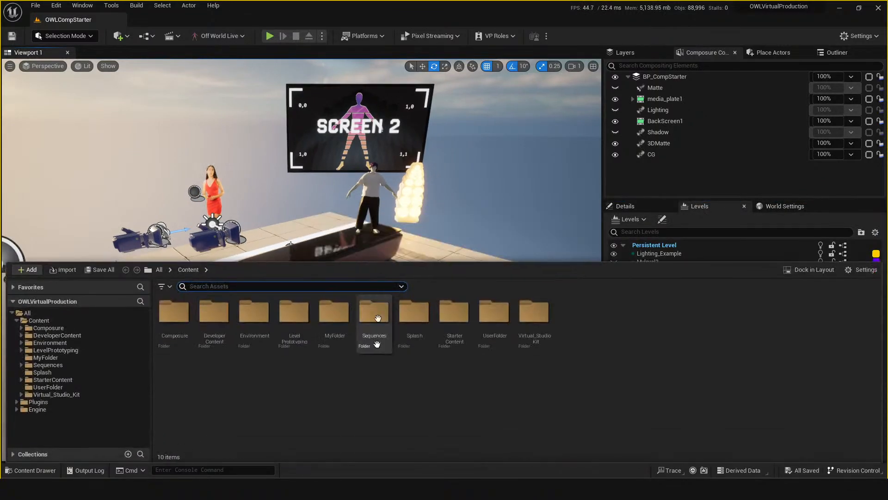
double_click(290, 321)
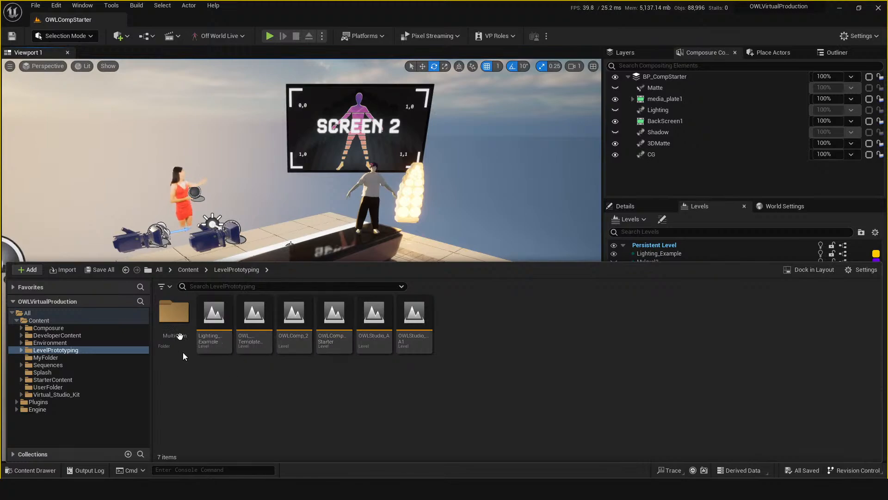
double_click(174, 315)
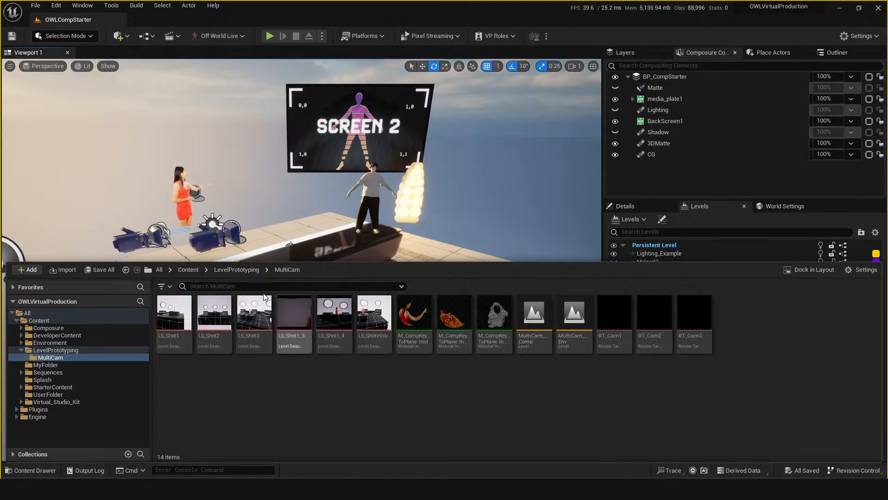
left_click(231, 272)
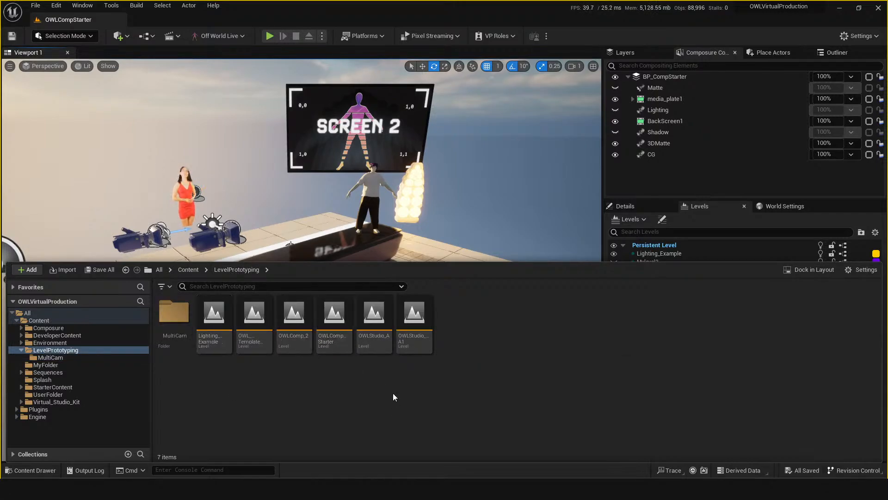
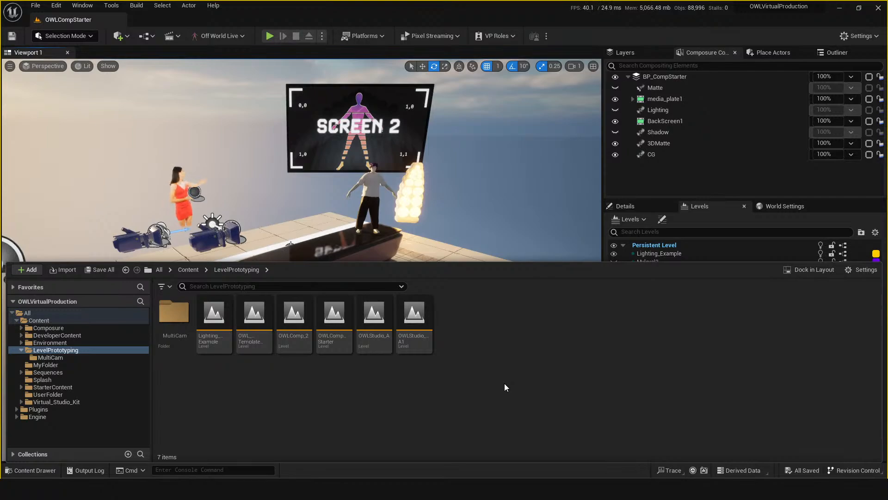
key("ctrl+space")
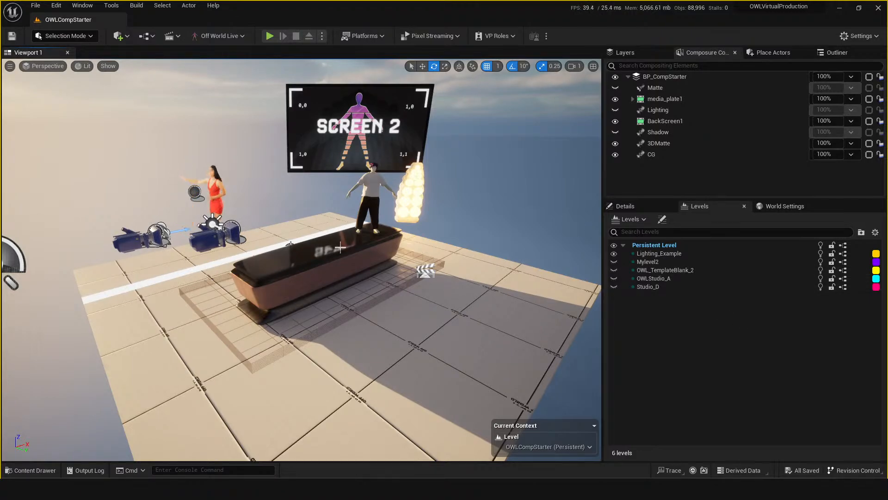
- Examine the studio set around the desk and cameras from several angles, and check the Desk2 mesh's details and materials
right_click_drag(340, 248, 324, 250)
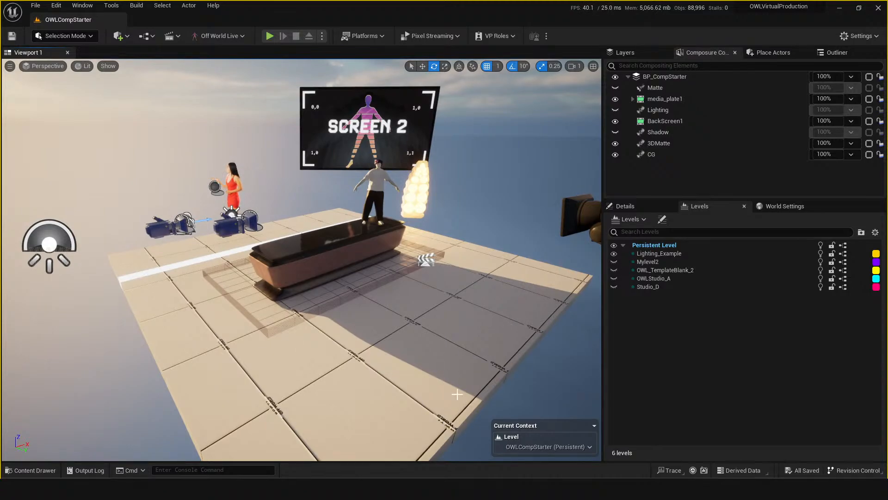
right_click_drag(450, 384, 427, 371)
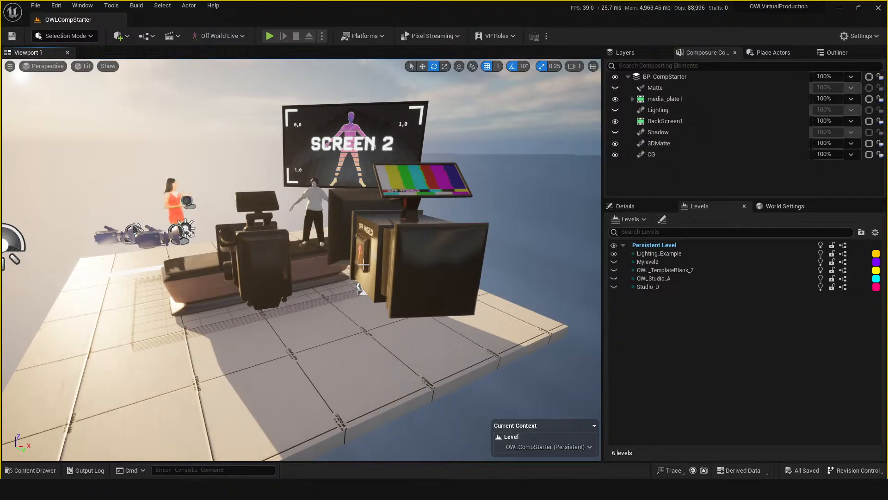
right_click_drag(456, 208, 472, 209)
right_click_drag(333, 275, 325, 275)
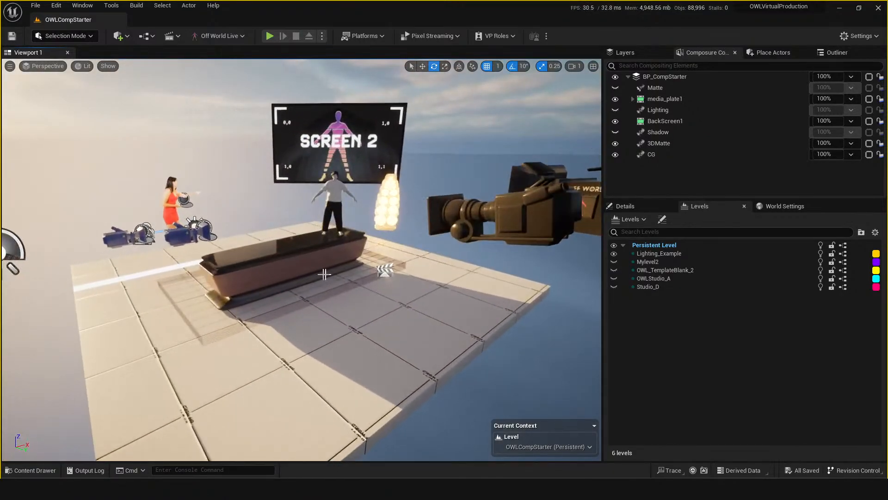
right_click_drag(395, 349, 387, 348)
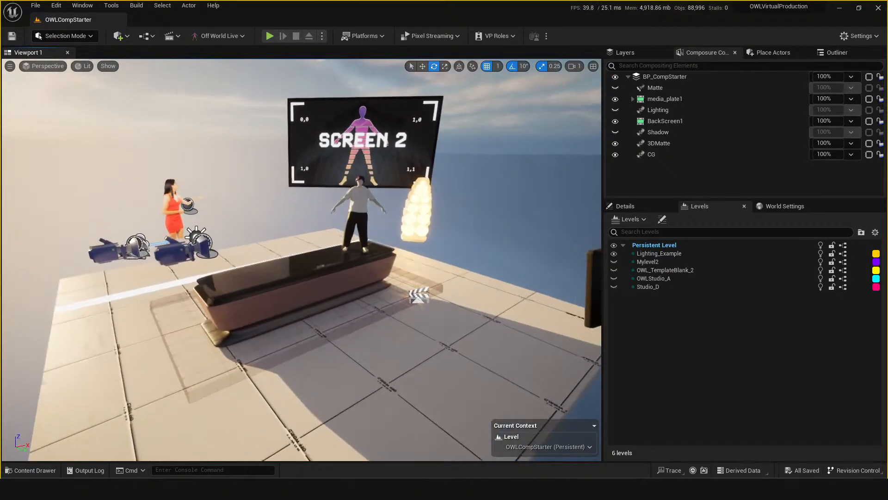
left_click(309, 297)
left_click(626, 208)
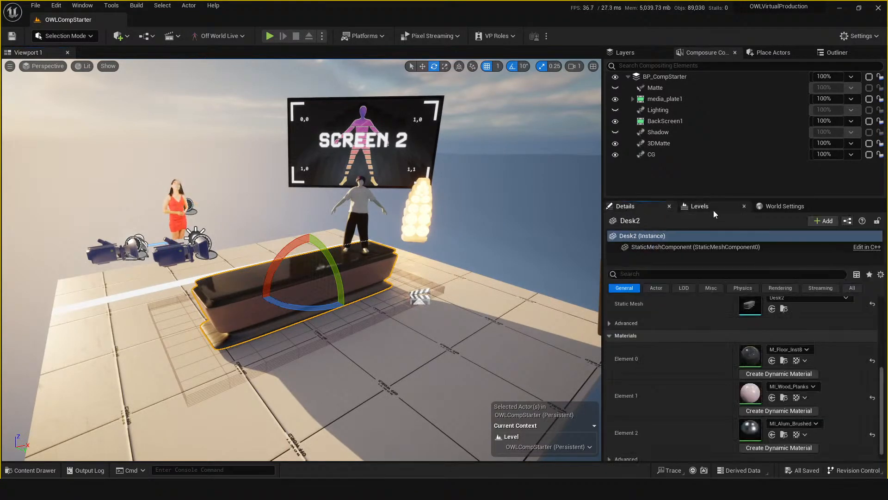
left_click(698, 206)
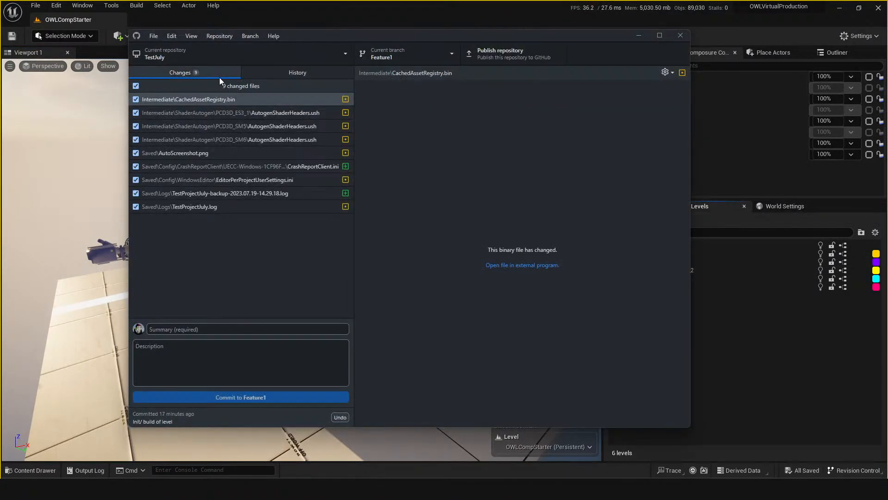
- Look through the list of available repositories in GitHub Desktop while keeping TestJuly as the current one
left_click(231, 59)
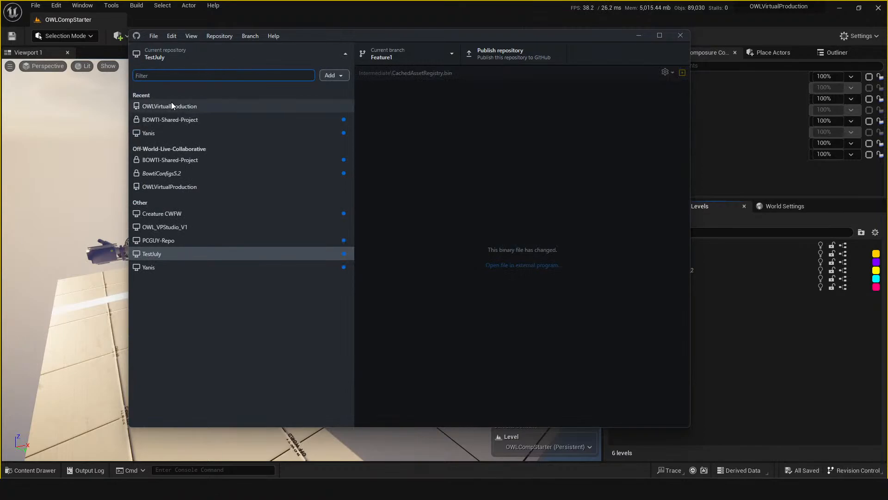
left_click(227, 60)
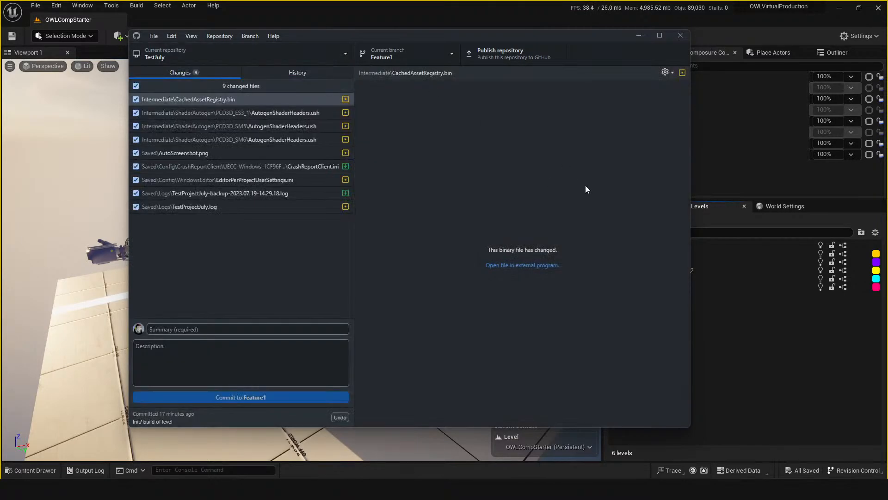
left_click(641, 38)
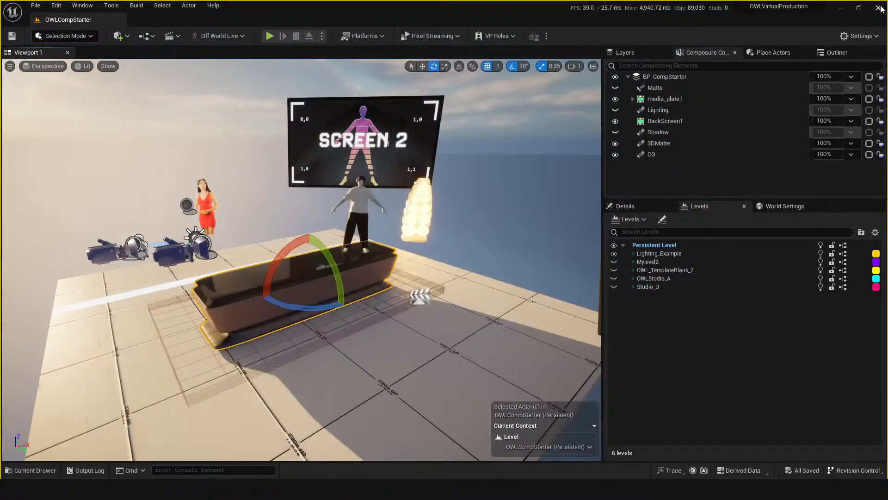
- Return to GitHub Desktop and review TestJuly's commit history, changed files and available branches
key("alt+Tab")
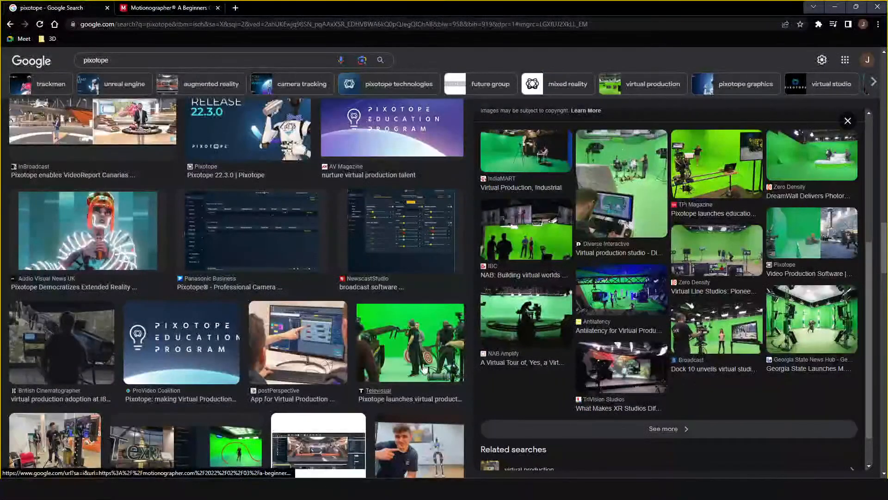
mouse_move(404, 489)
left_click(319, 489)
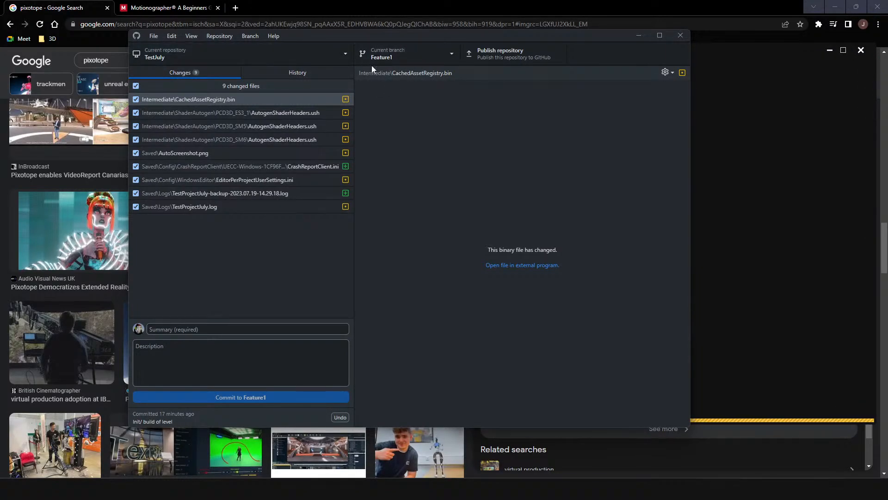
left_click(307, 73)
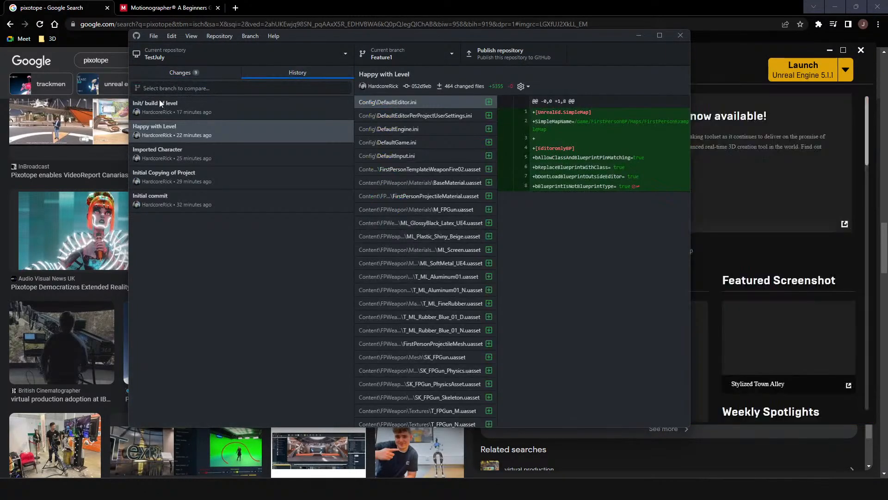
left_click(186, 72)
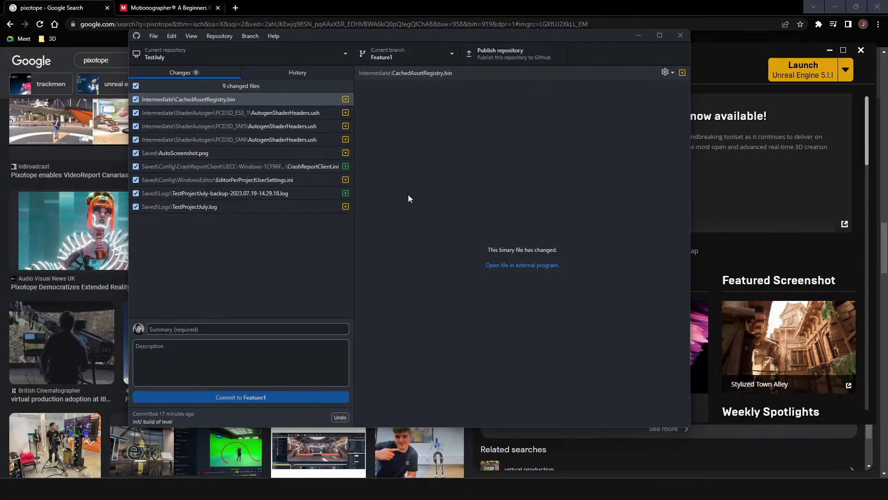
left_click(302, 72)
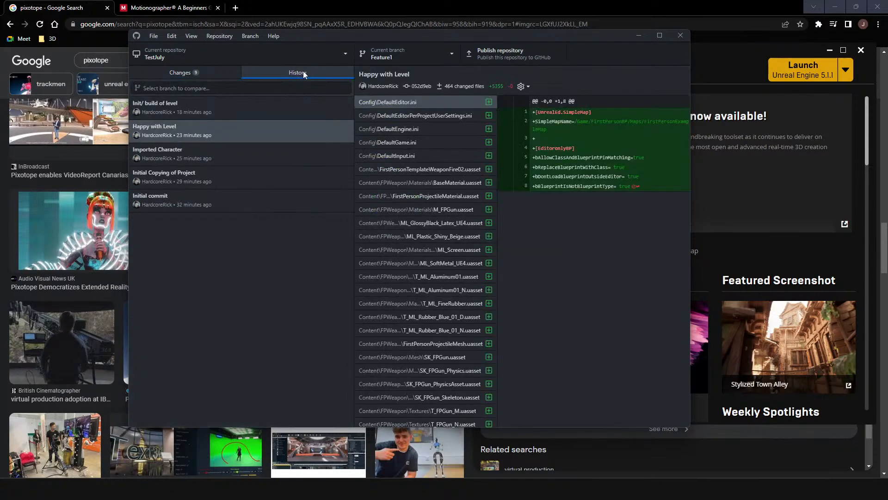
left_click(199, 74)
left_click(403, 51)
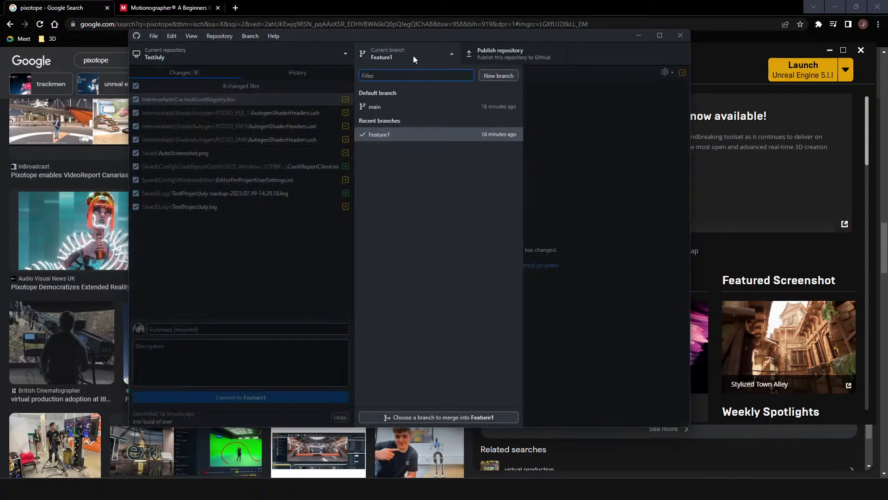
left_click(413, 56)
- Commit all changed files to the Feature1 branch with the summary "feature complete"
left_click(244, 329)
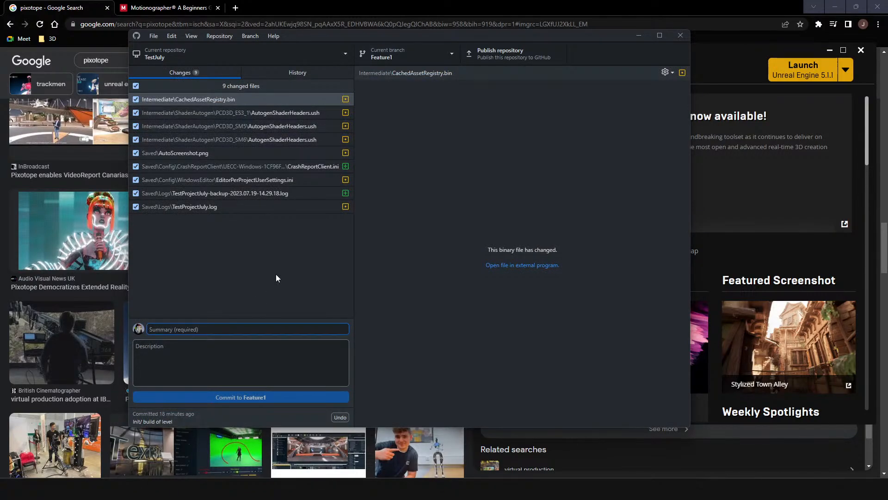
type("feature comple")
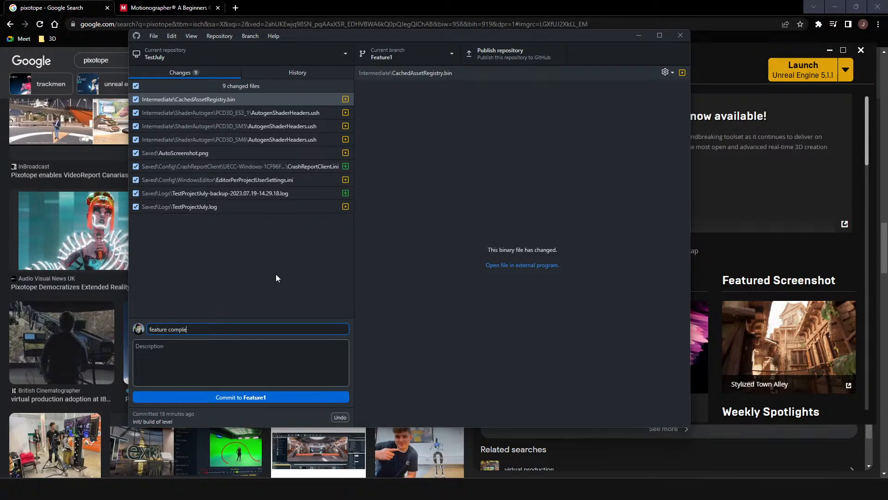
type("te")
left_click(279, 397)
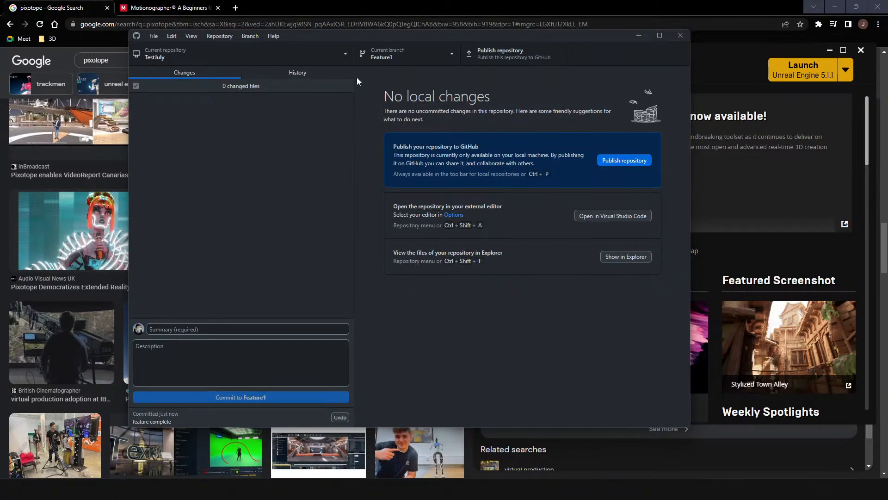
- Publish the repository to GitHub.com as TestJuly, keeping the code private and the organization set to None
left_click(620, 161)
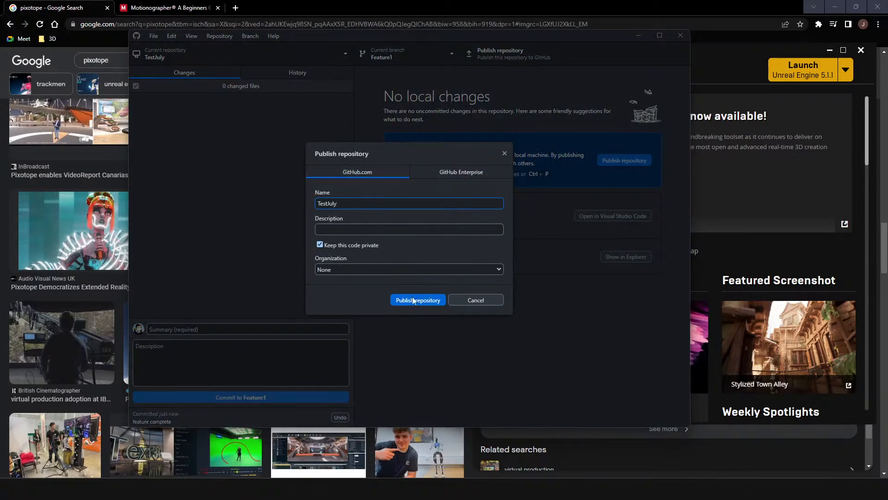
left_click(362, 271)
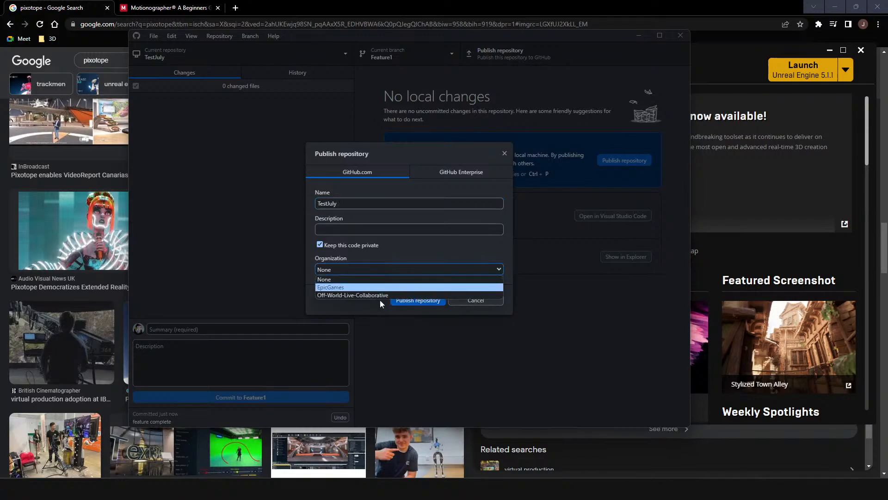
left_click(329, 281)
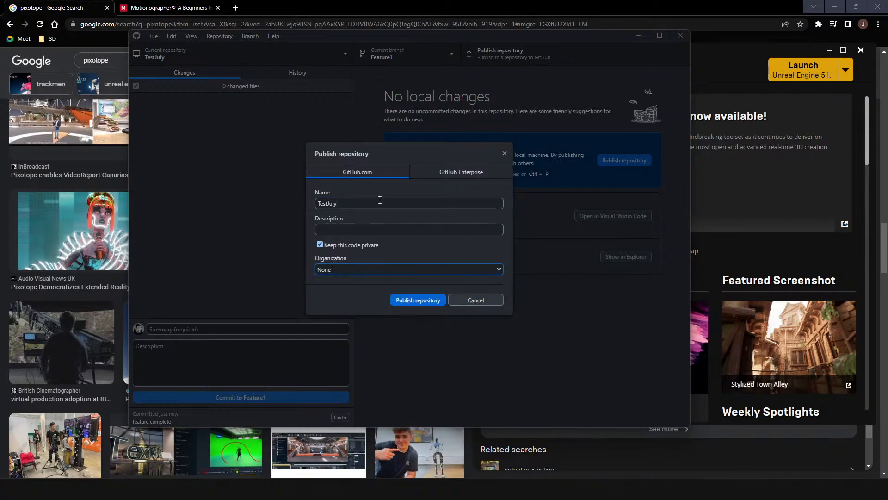
left_click(434, 299)
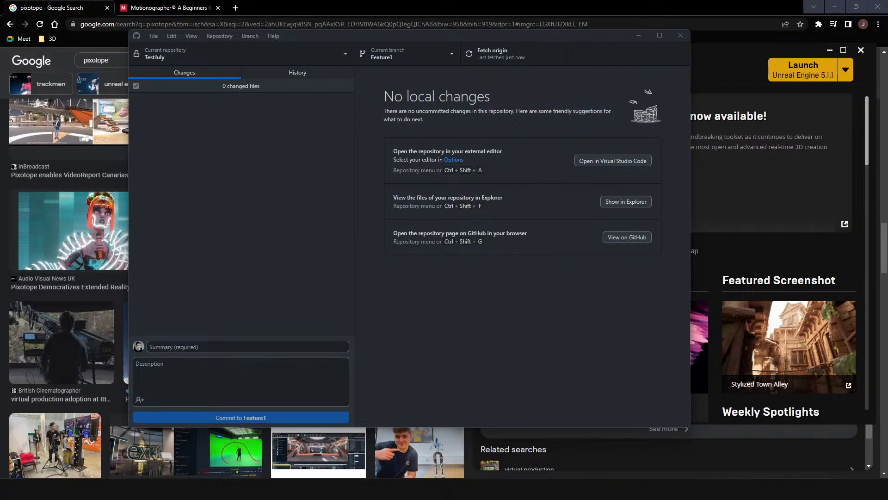
- Switch to Chrome's pixotope image results and view the InBroadcast image about VideoReport Canarias
left_click(695, 1)
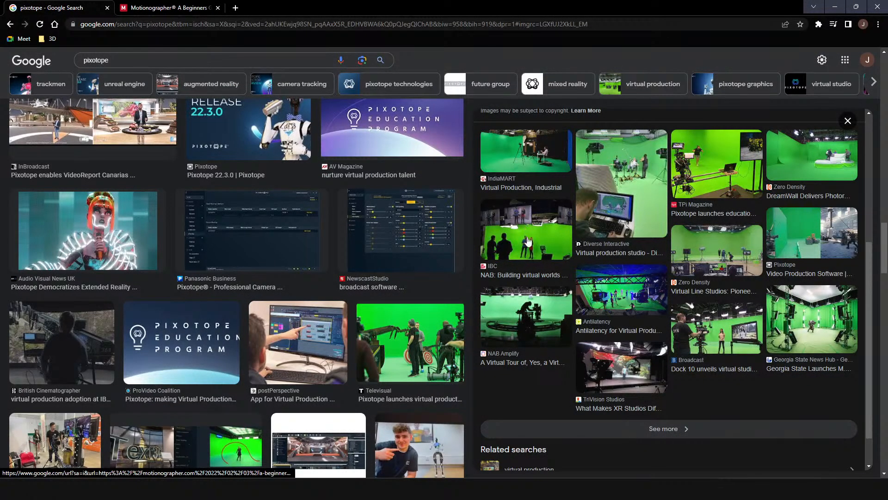
left_click(70, 127)
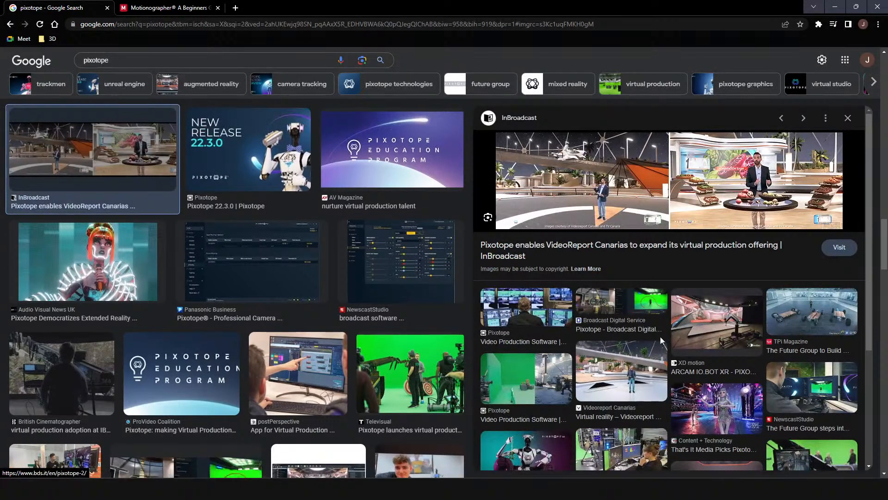
- Browse the pixotope image results and the images related to the InBroadcast picture for virtual production examples
scroll(660, 337, "down", 2)
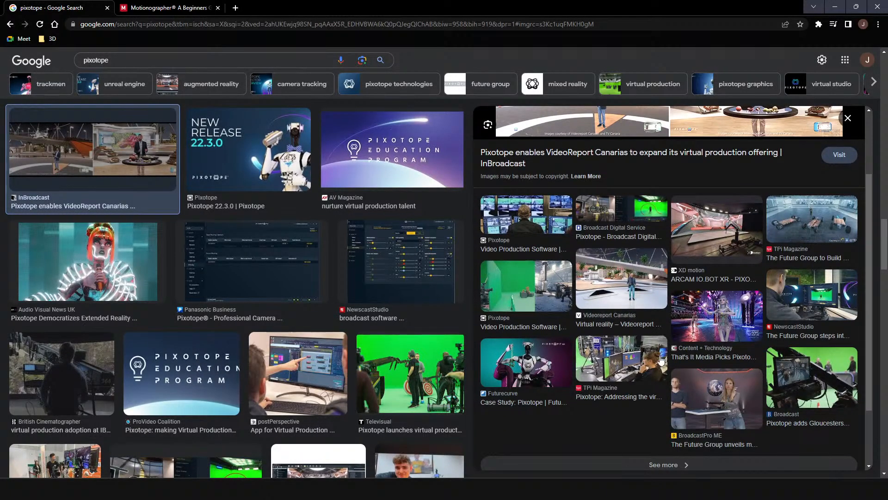
scroll(648, 353, "down", 1)
scroll(602, 333, "up", 3)
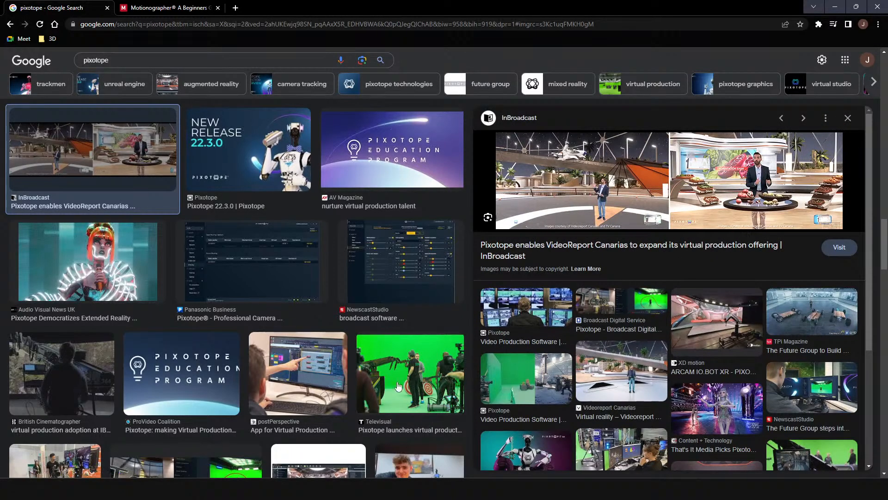
scroll(638, 307, "down", 4)
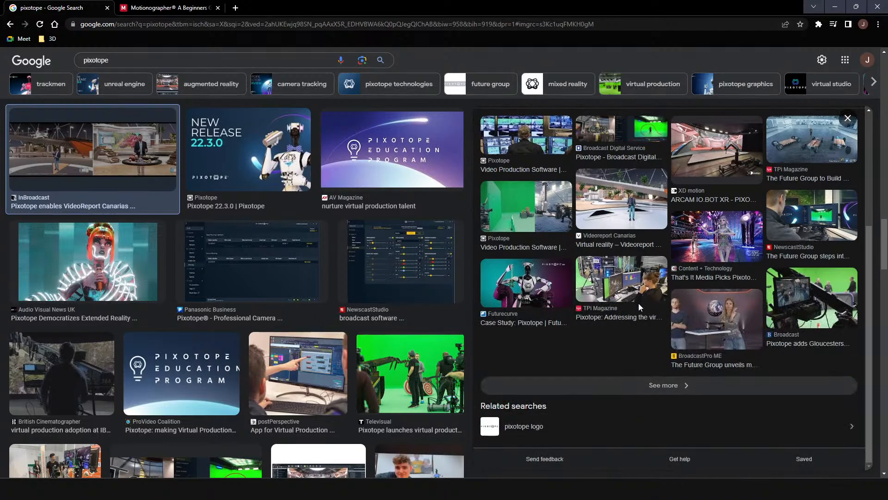
scroll(348, 336, "down", 4)
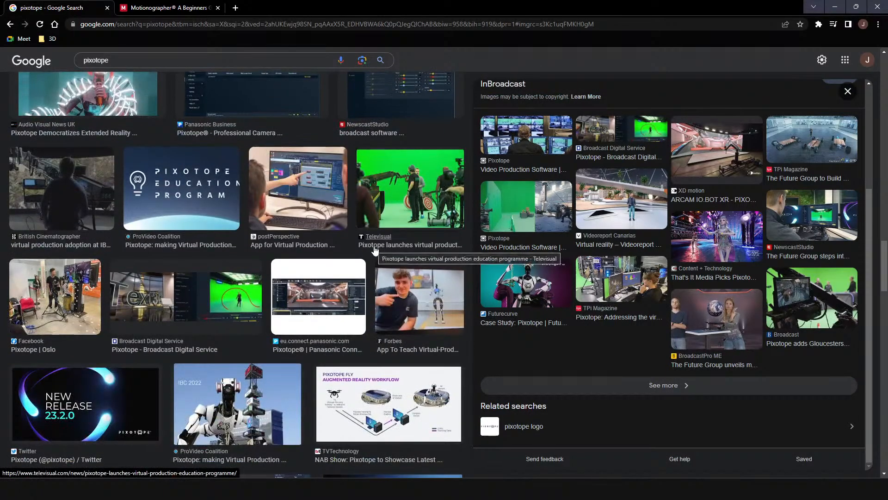
scroll(374, 249, "down", 7)
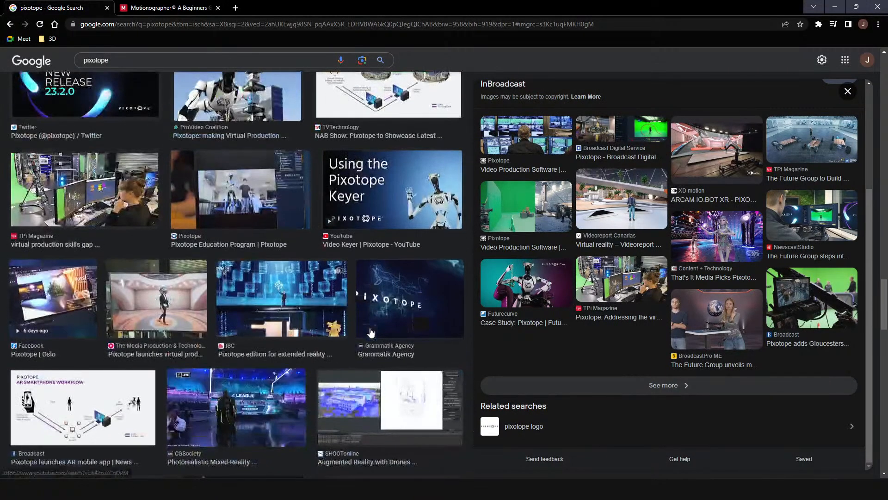
scroll(307, 315, "down", 3)
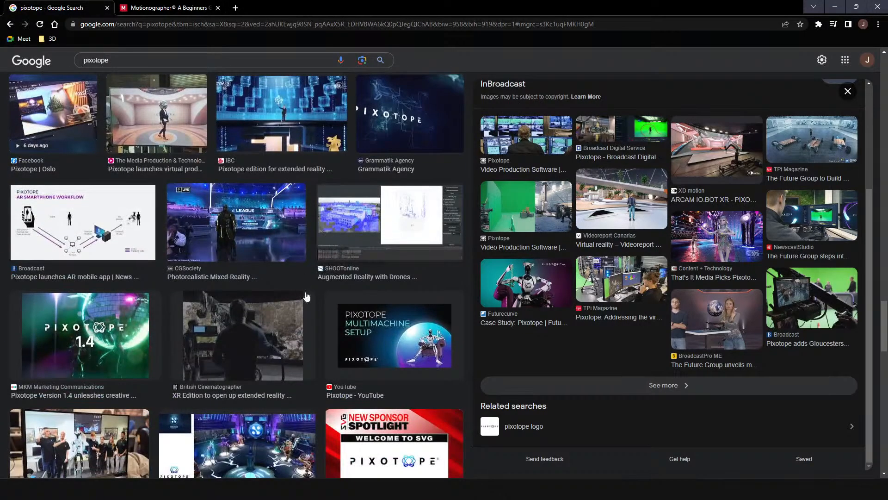
scroll(341, 340, "up", 3)
scroll(341, 340, "up", 16)
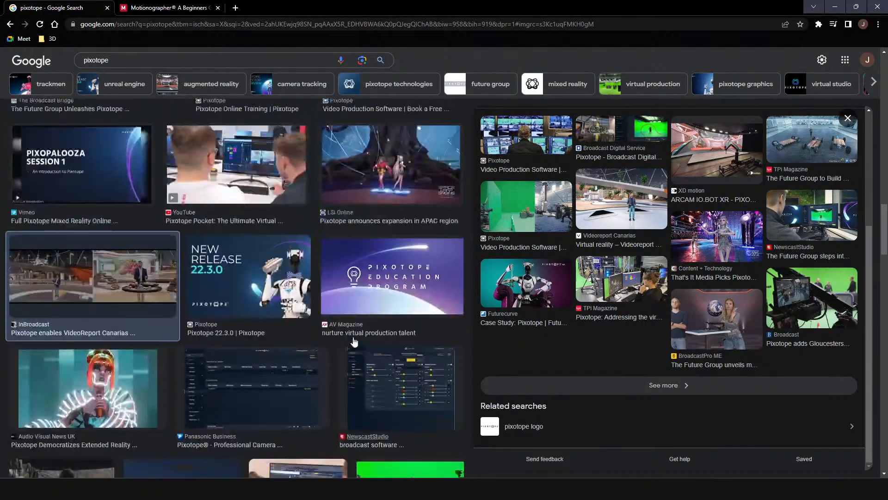
scroll(361, 349, "up", 16)
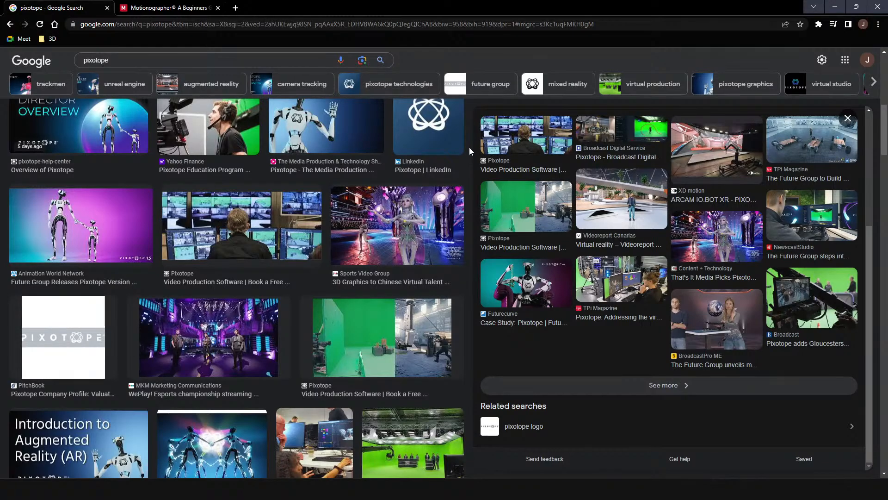
scroll(469, 147, "down", 4)
scroll(469, 147, "up", 8)
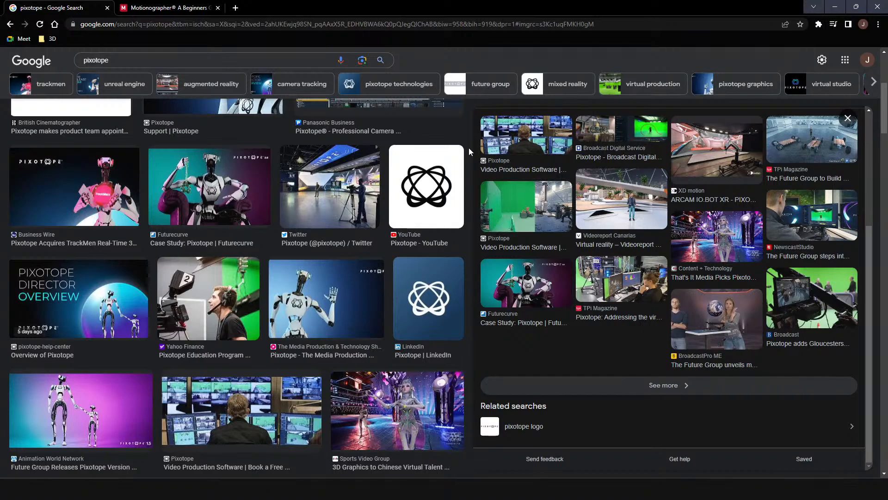
- Search Google for "composite plane" in a new browser tab
key("ctrl+t")
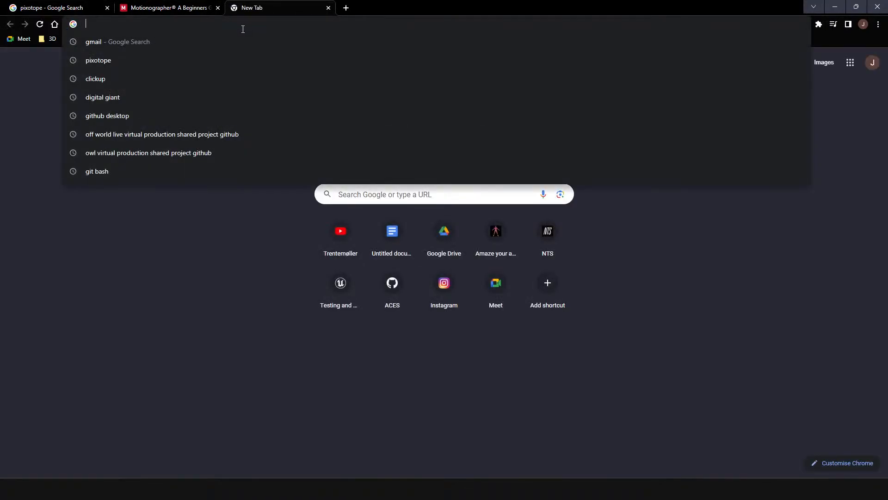
type("com[posu")
key("BackSpace")
key("BackSpace")
key("BackSpace")
key("BackSpace")
key("BackSpace")
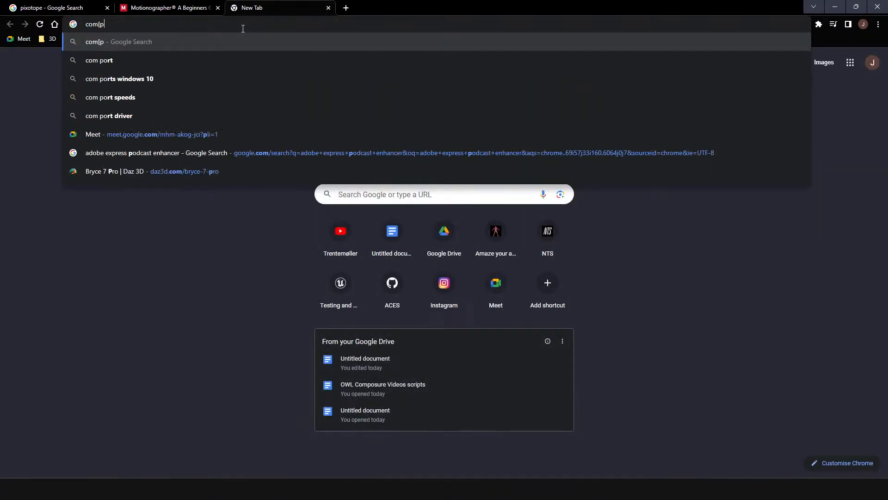
type("posite p[lane")
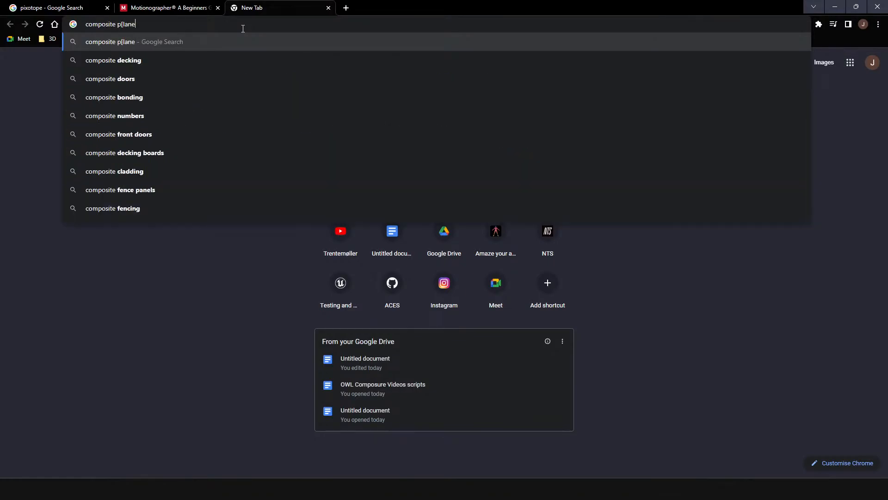
key("Left")
key("Left")
key("Left")
key("Left")
key("BackSpace")
key("Return")
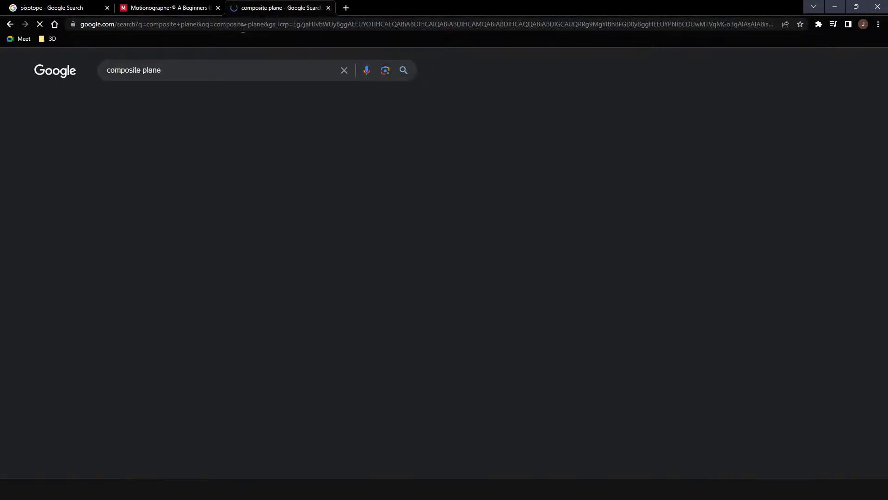
- Refine the search to "composite plane unreal engine" and open the YouTube video "Unreal Engine 4 Green Screen Tutorial using Composite Plane"
left_click(232, 69)
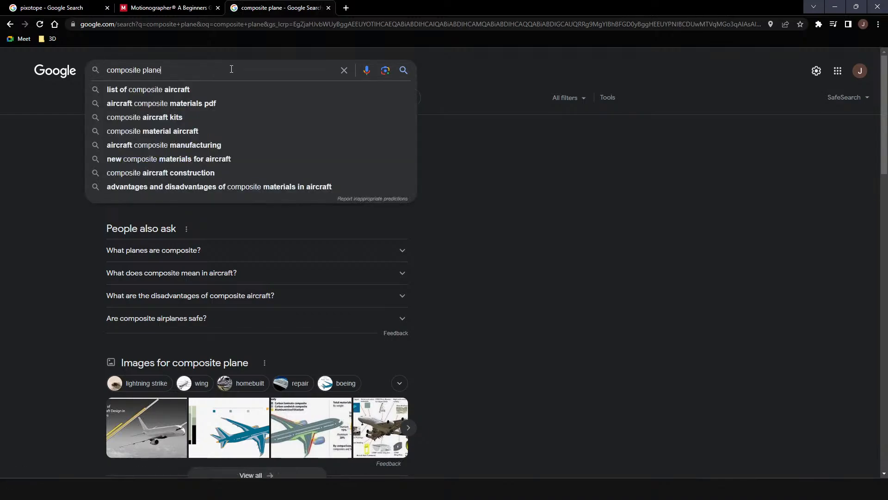
type("u")
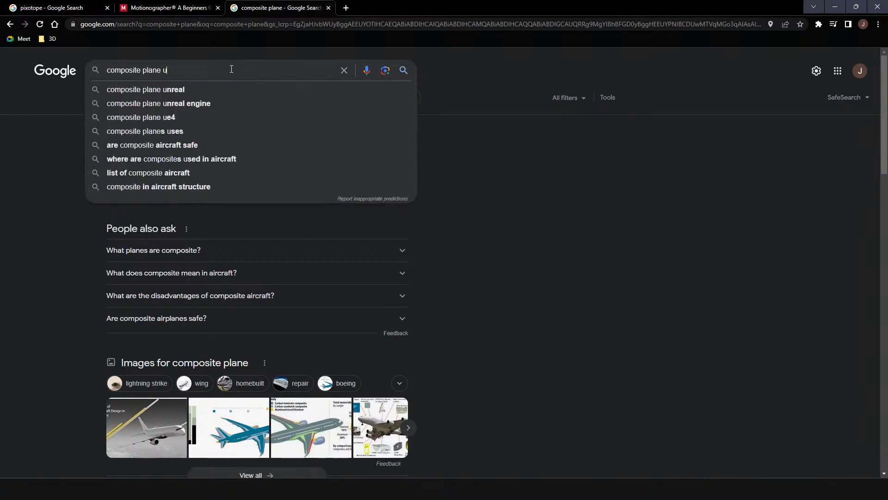
type("nreal engine")
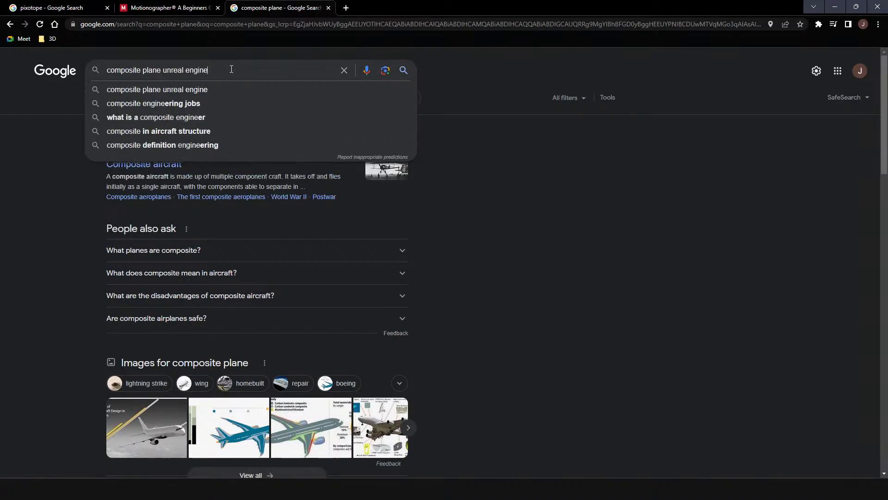
key("Return")
left_click(283, 168)
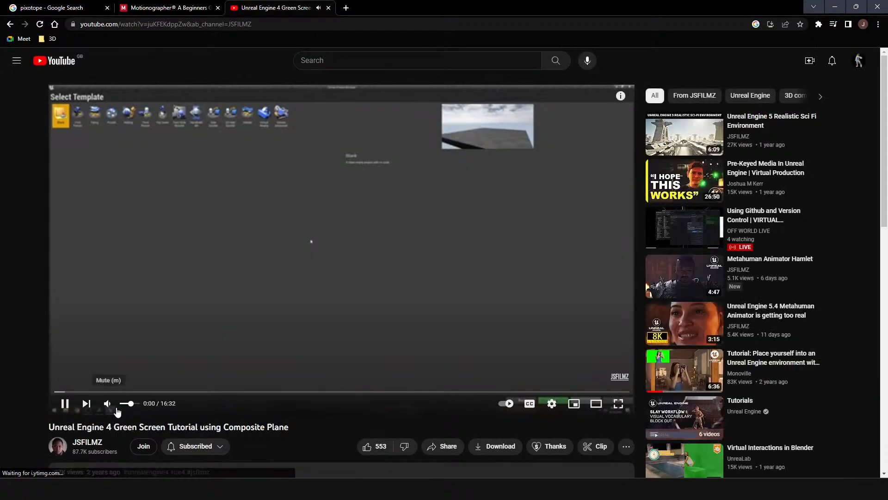
- Mute the tutorial video and skip through its green screen keying and rendering parts, going back to about 12:44
left_click(112, 405)
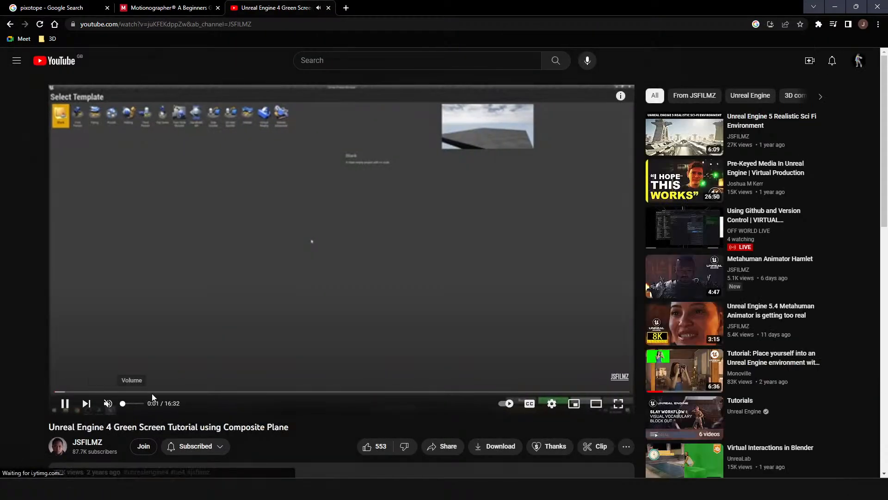
left_click(164, 391)
left_click_drag(164, 393, 341, 392)
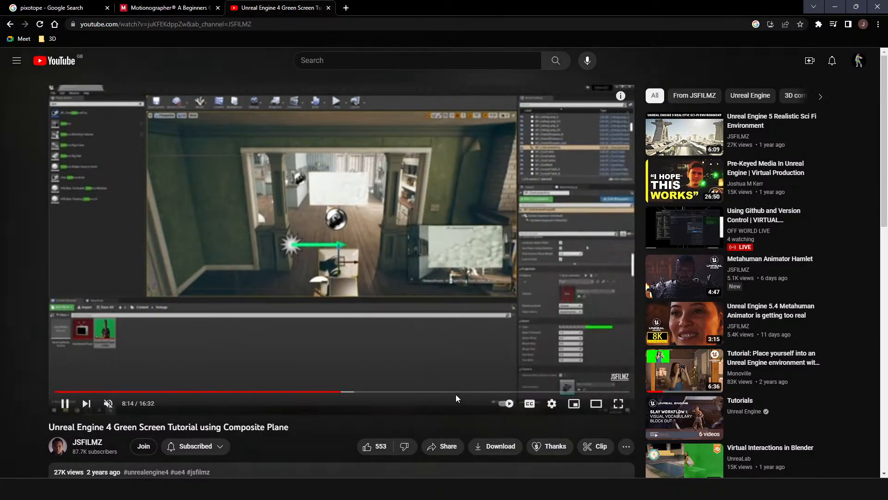
left_click(454, 393)
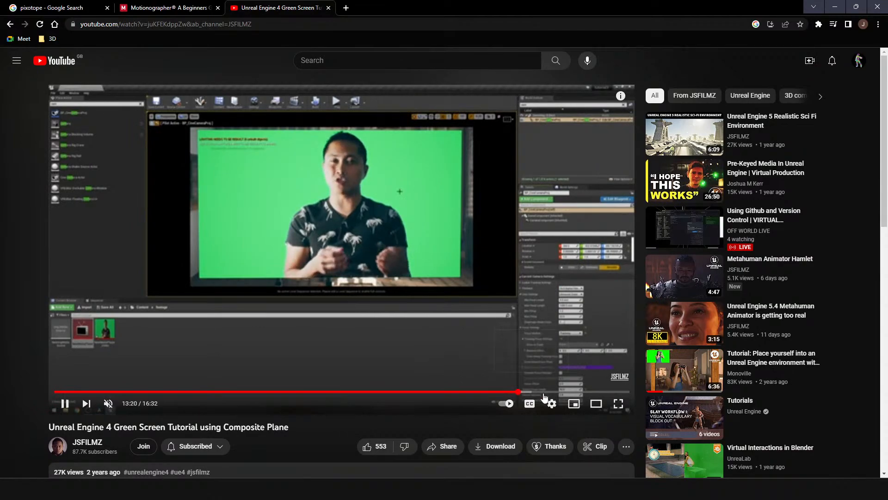
left_click(518, 392)
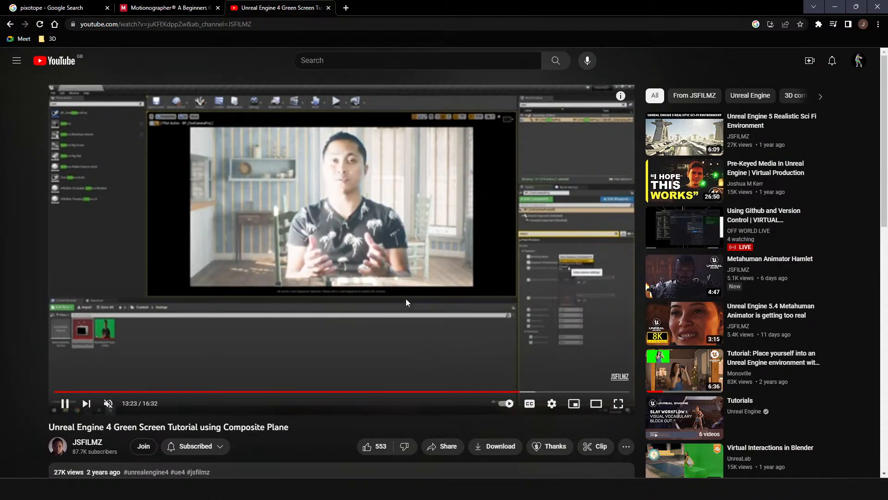
left_click(547, 392)
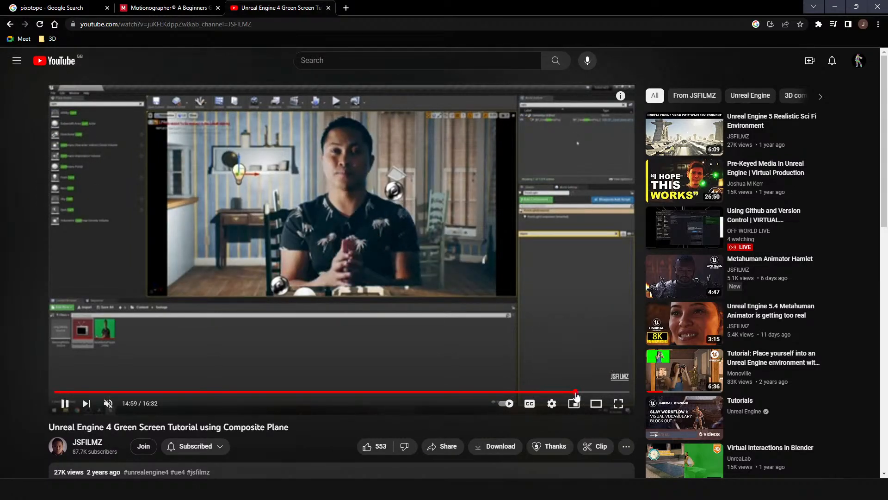
left_click(575, 392)
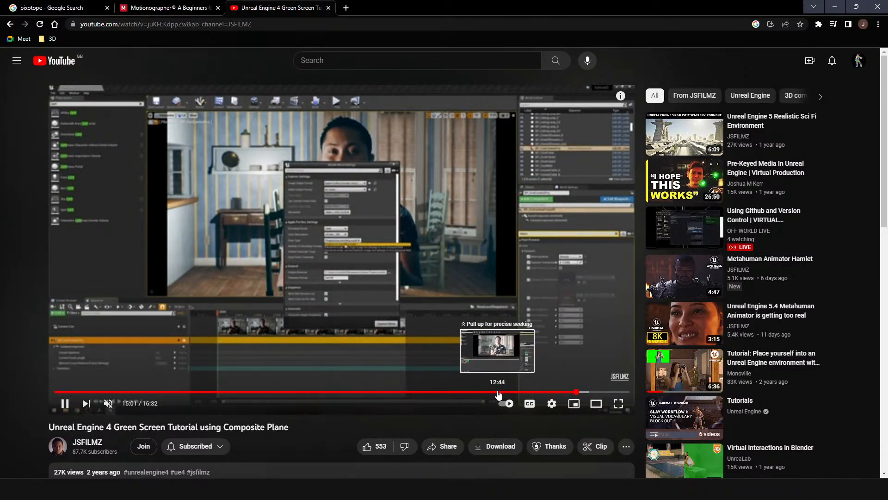
left_click(497, 391)
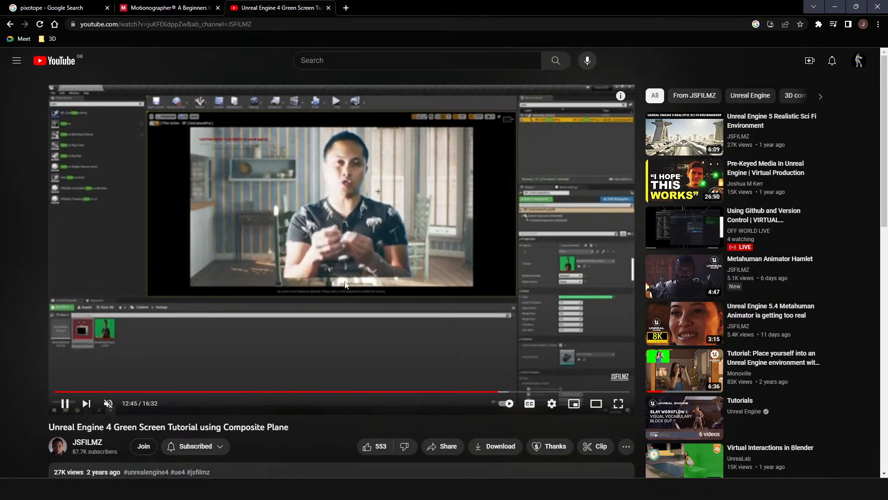
- Glance at the video's description and pause the playback at 12:57, keeping the keyed presenter in view
scroll(345, 287, "down", 2)
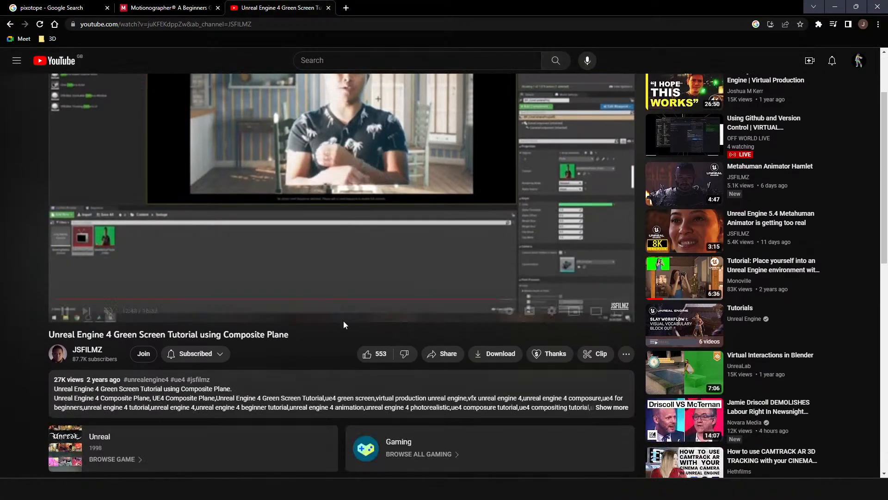
scroll(348, 317, "up", 2)
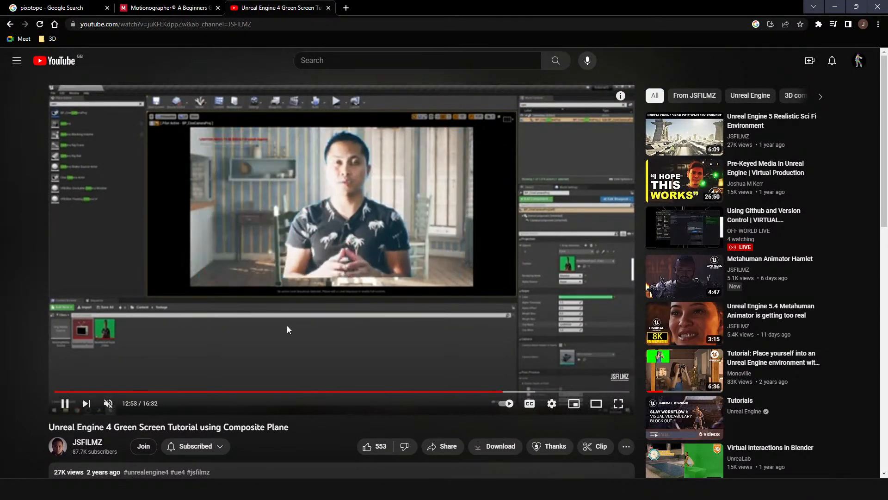
scroll(277, 285, "down", 2)
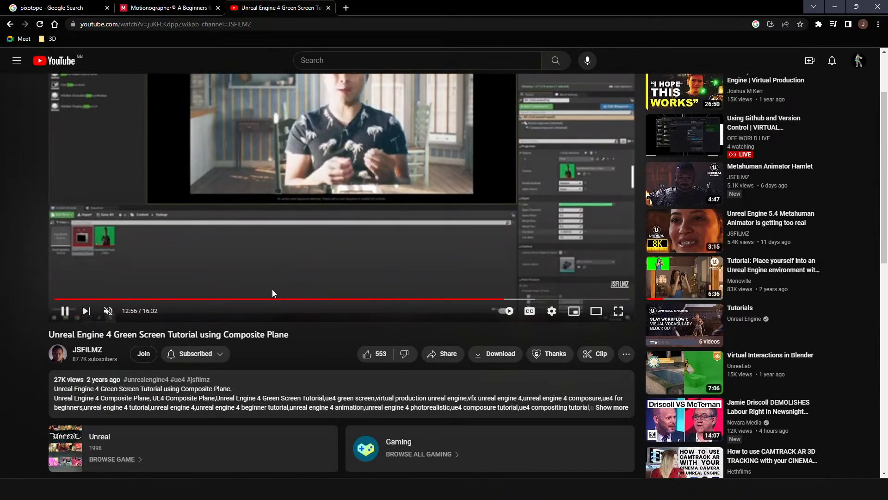
left_click(65, 310)
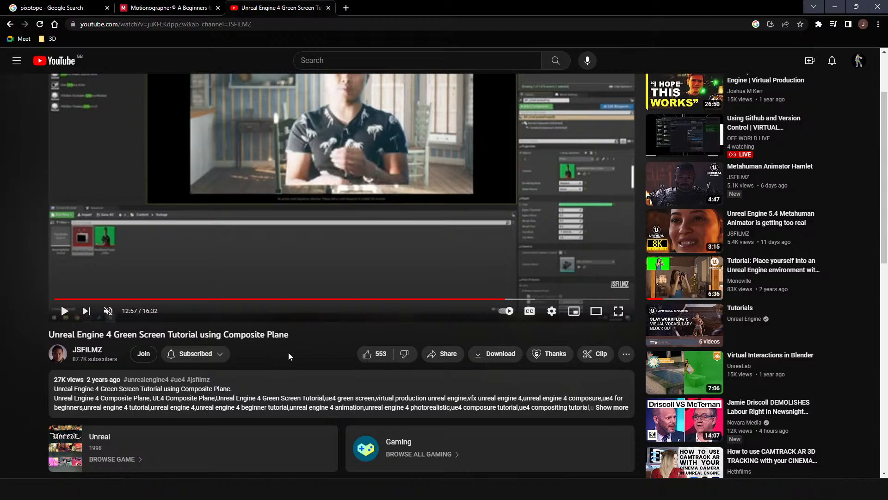
scroll(289, 356, "up", 2)
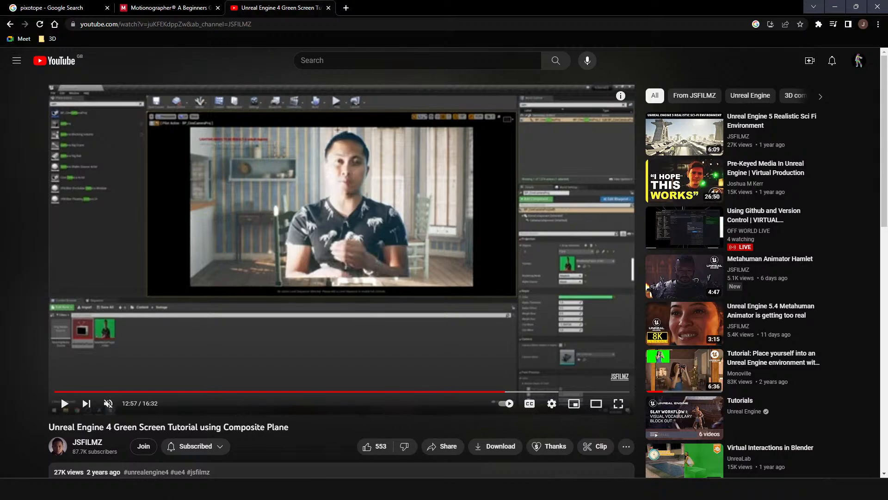
- Switch to the File Explorer window showing the TestJuly project folder in VirtualHumanRig
left_click(231, 488)
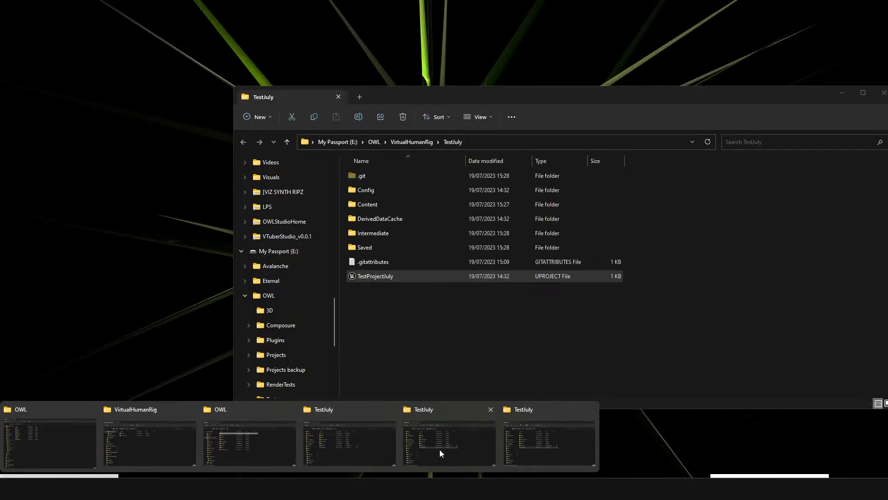
left_click(439, 449)
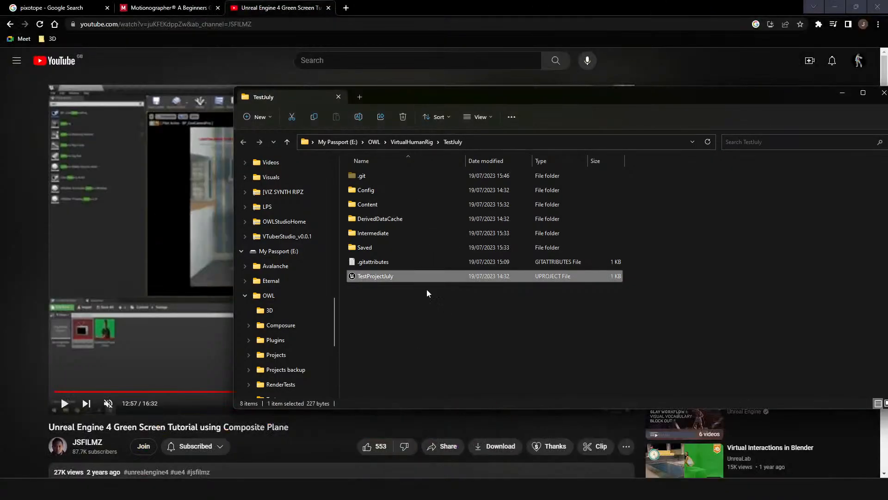